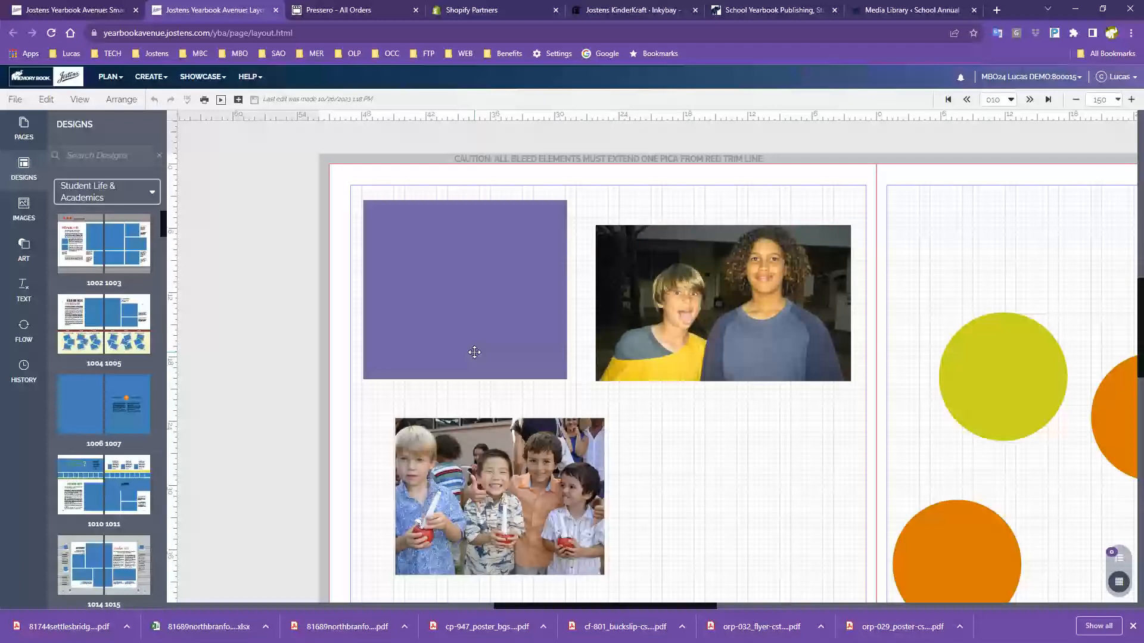
Drag the purple rectangle up-left past the red trim line into the top-left bleed corner
{"action": "left_click_drag", "start_coordinate": [472, 352], "coordinate": [419, 283]}
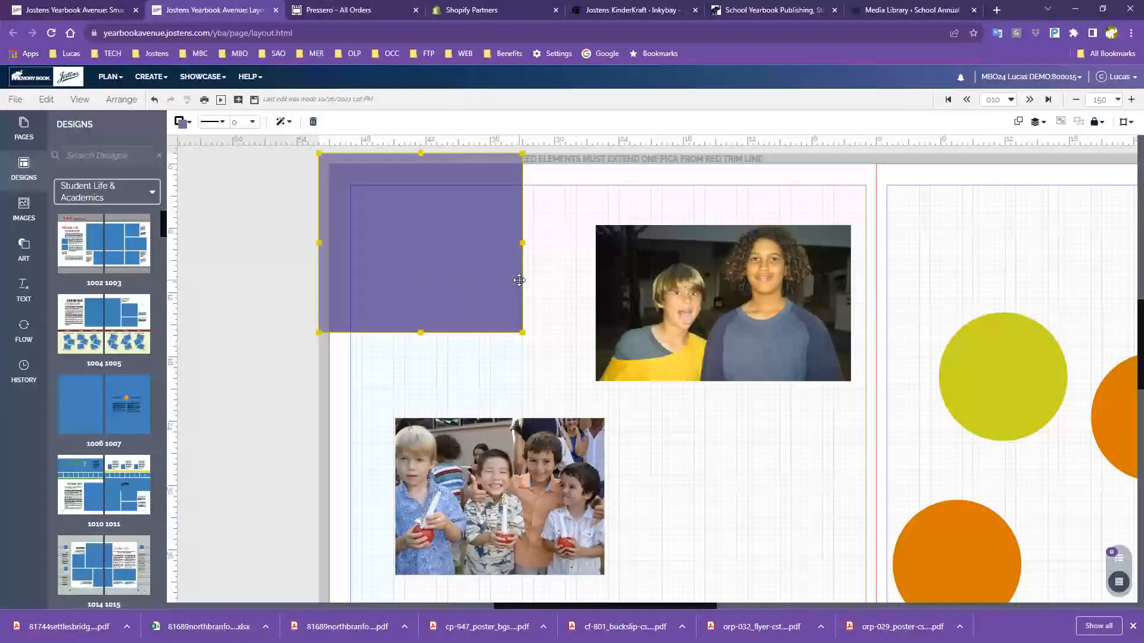
{"action": "scroll", "coordinate": [534, 300], "scroll_direction": "up", "scroll_amount": 1}
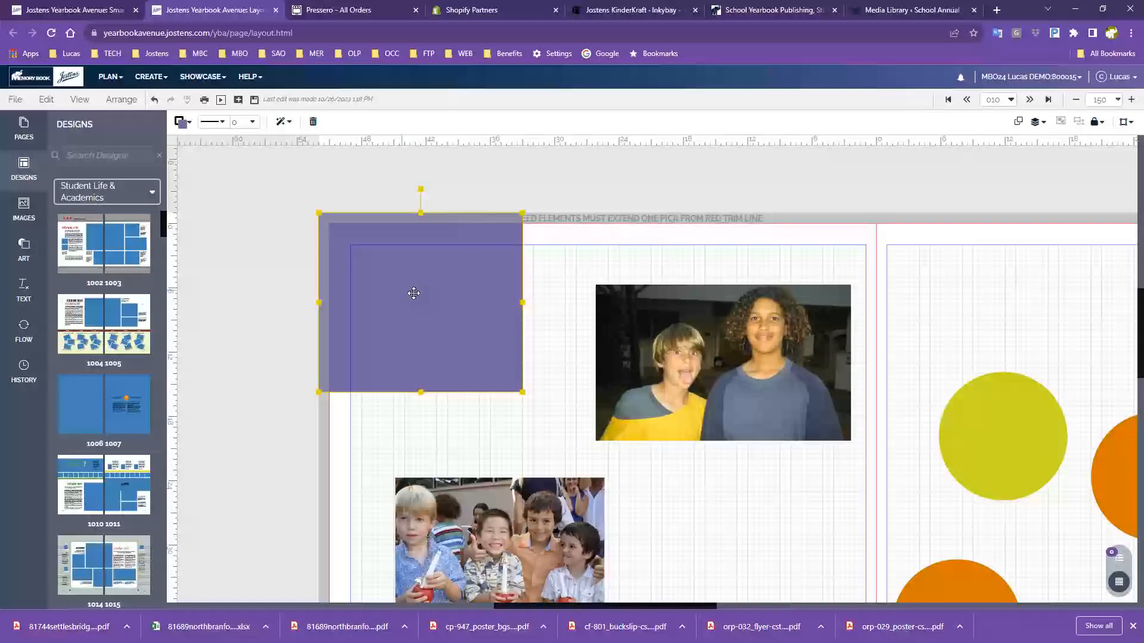
Zoom in to 300, then back out to 200, to inspect the purple block's bleed corner
{"action": "left_click_drag", "start_coordinate": [387, 277], "coordinate": [364, 256]}
{"action": "left_click", "coordinate": [1132, 100]}
{"action": "left_click", "coordinate": [1131, 101]}
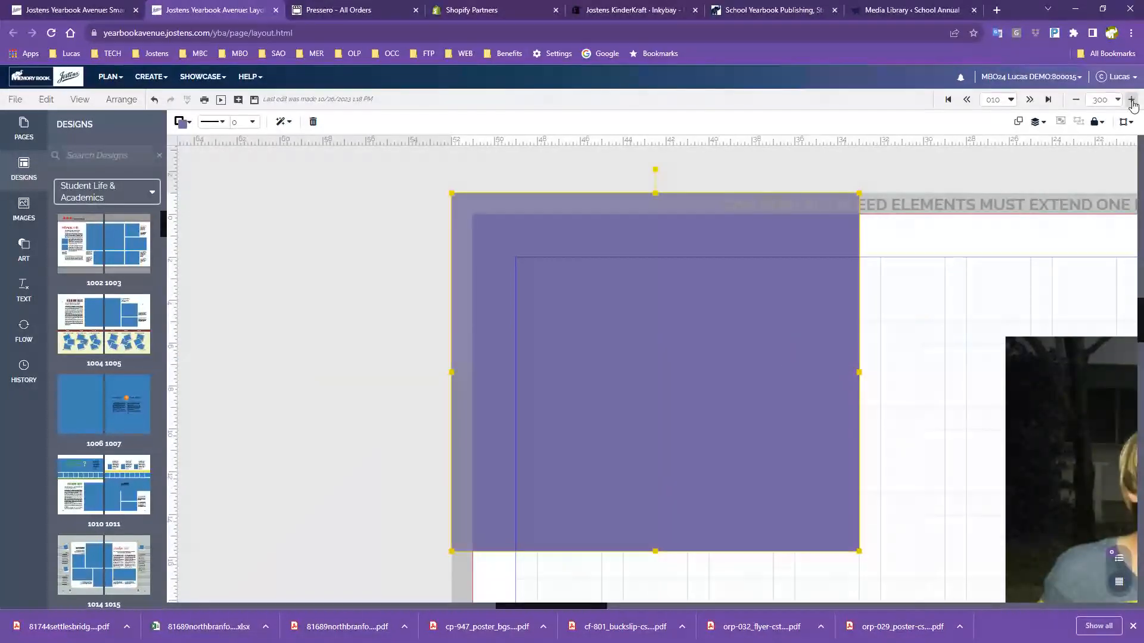
{"action": "left_click", "coordinate": [1076, 101]}
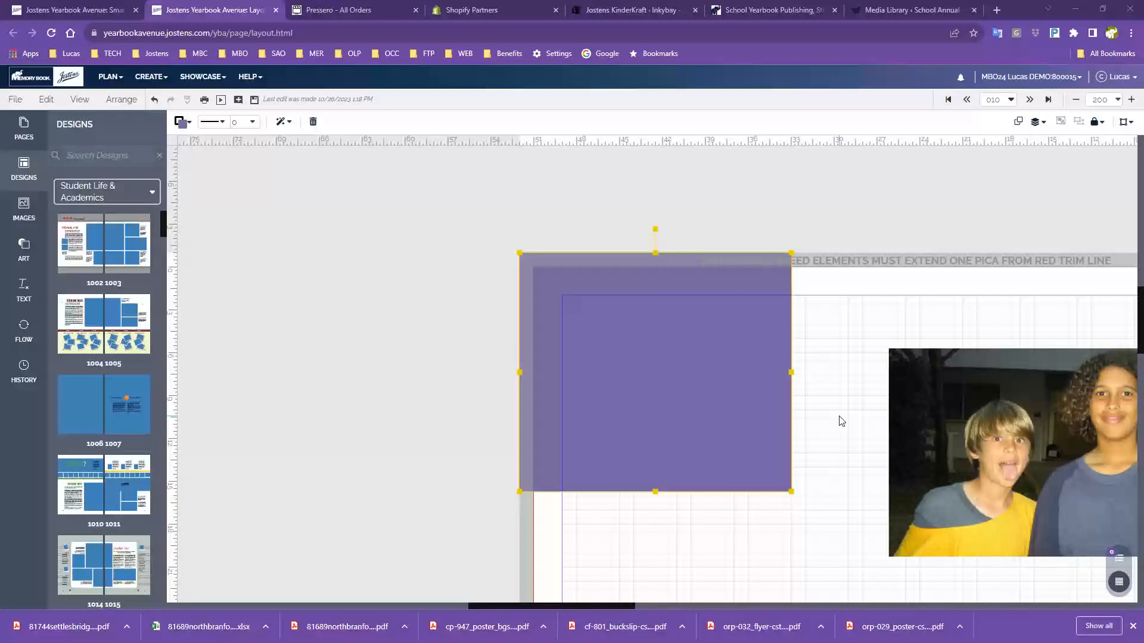
Zoom out to 150 and recentre the spread so the left page and right-page circles show
{"action": "scroll", "coordinate": [823, 417], "scroll_direction": "down", "scroll_amount": 1}
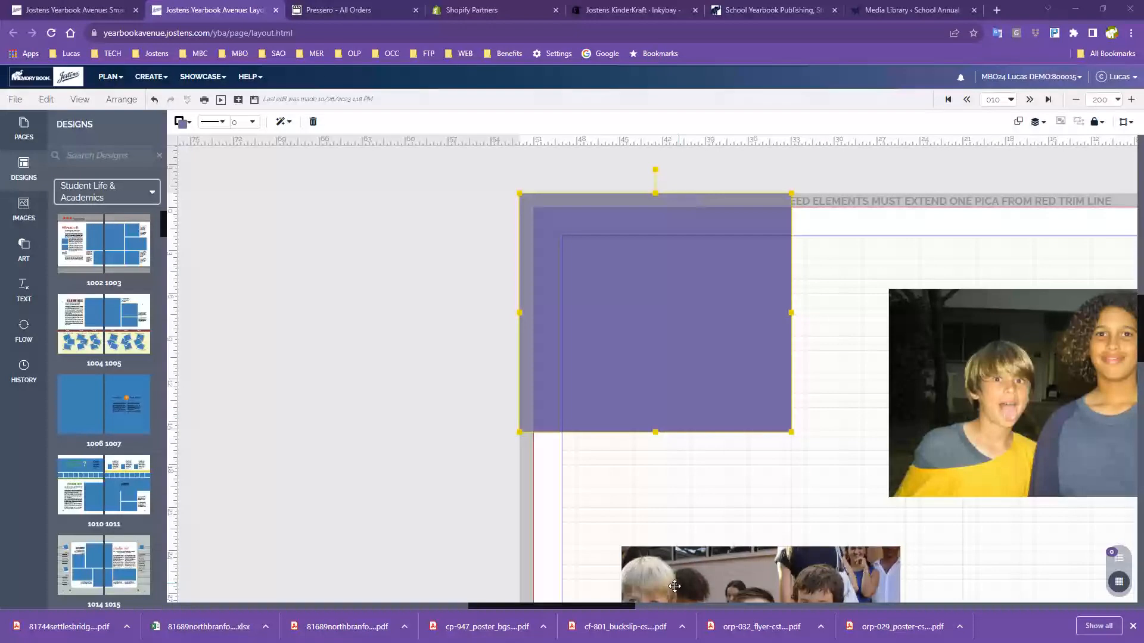
{"action": "left_click_drag", "start_coordinate": [611, 607], "coordinate": [653, 610]}
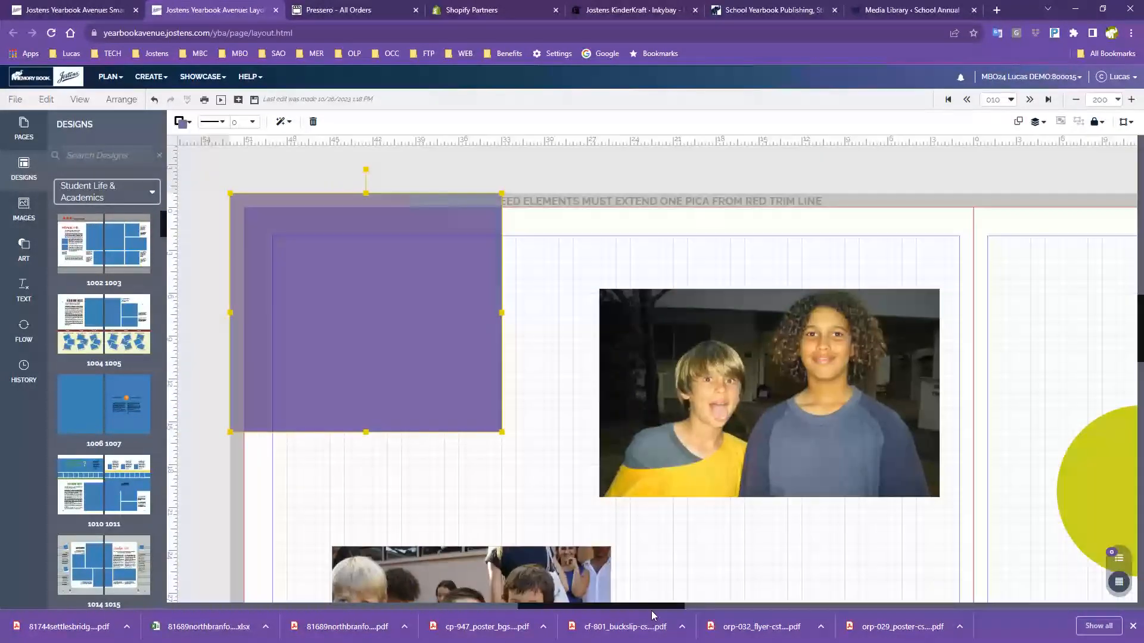
{"action": "left_click", "coordinate": [1076, 100]}
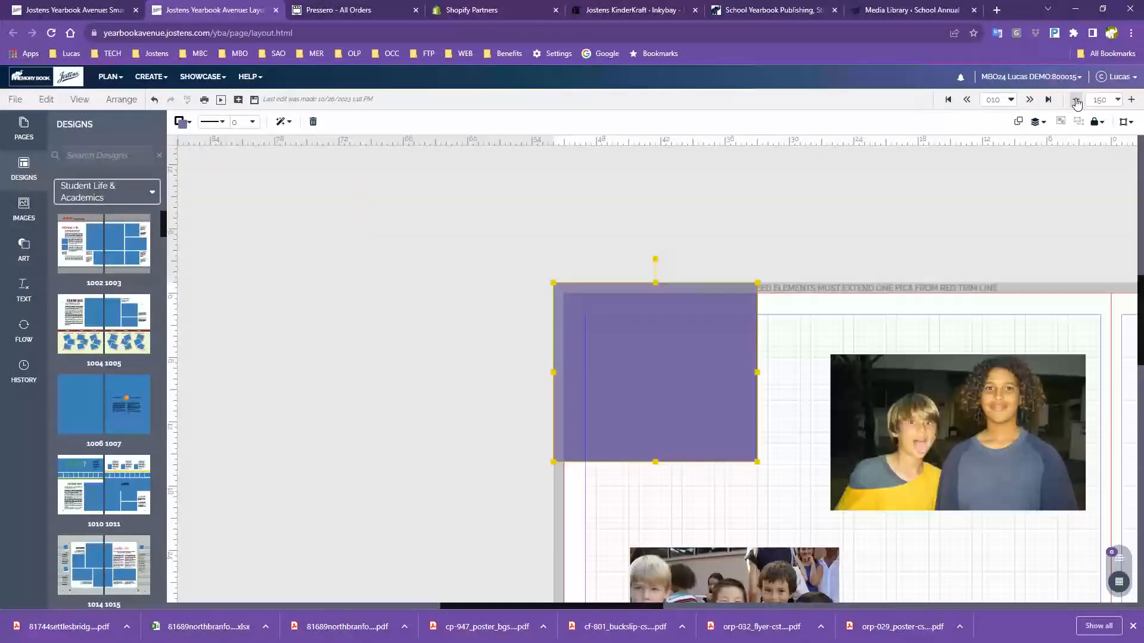
{"action": "left_click_drag", "start_coordinate": [1011, 337], "coordinate": [792, 213]}
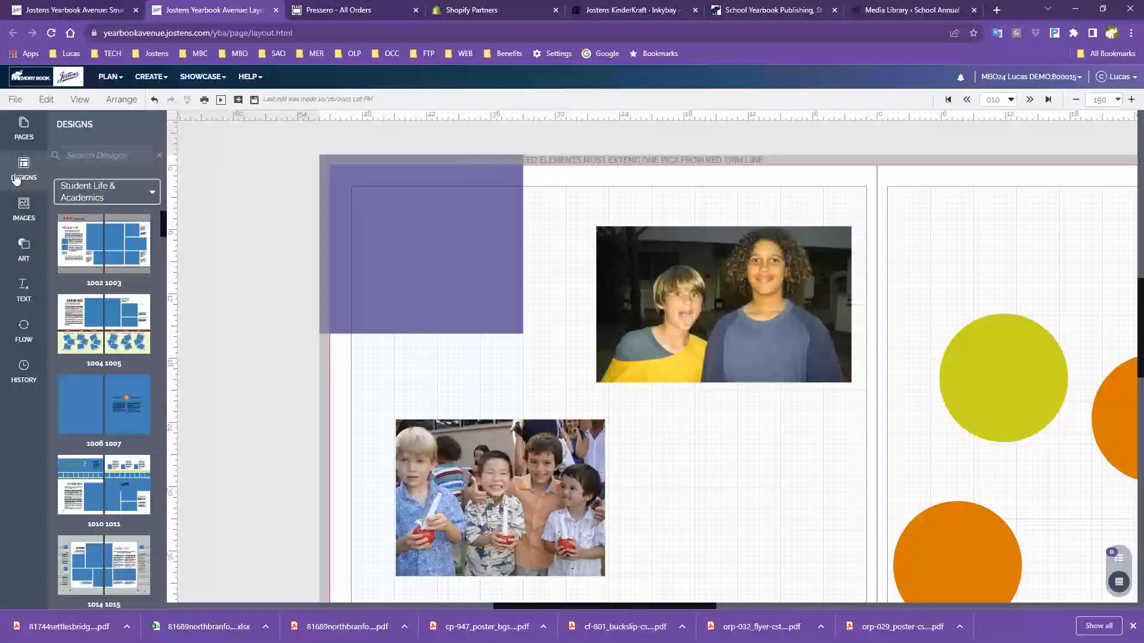
From Images, place the girl candid on the left page, accept the duplicate, and enlarge it
{"action": "left_click", "coordinate": [31, 222]}
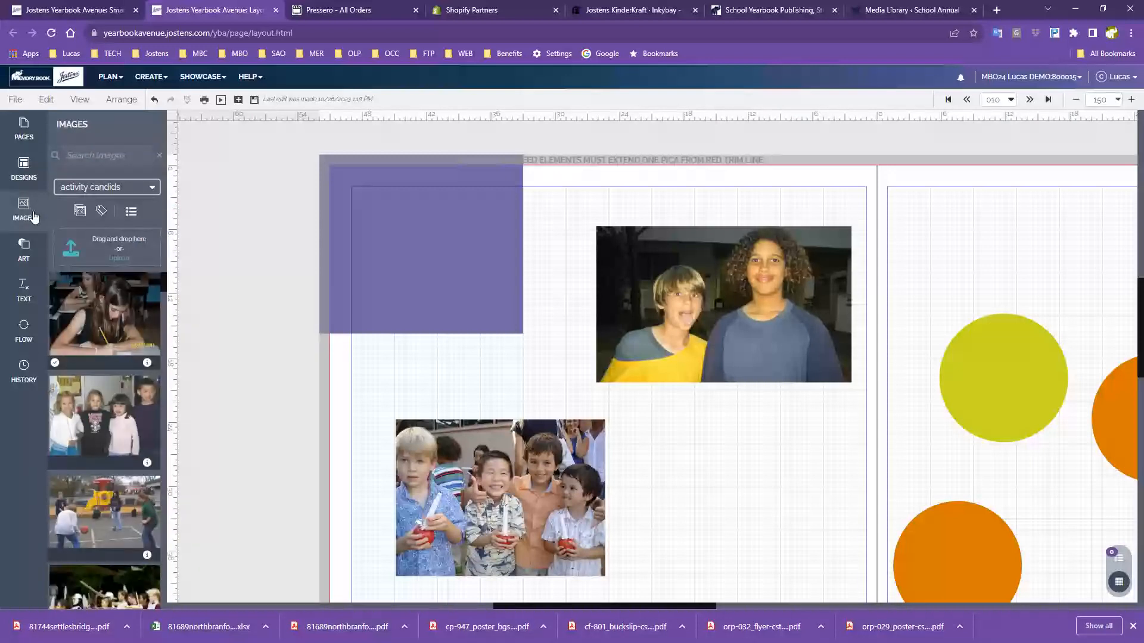
{"action": "scroll", "coordinate": [894, 334], "scroll_direction": "down", "scroll_amount": 1}
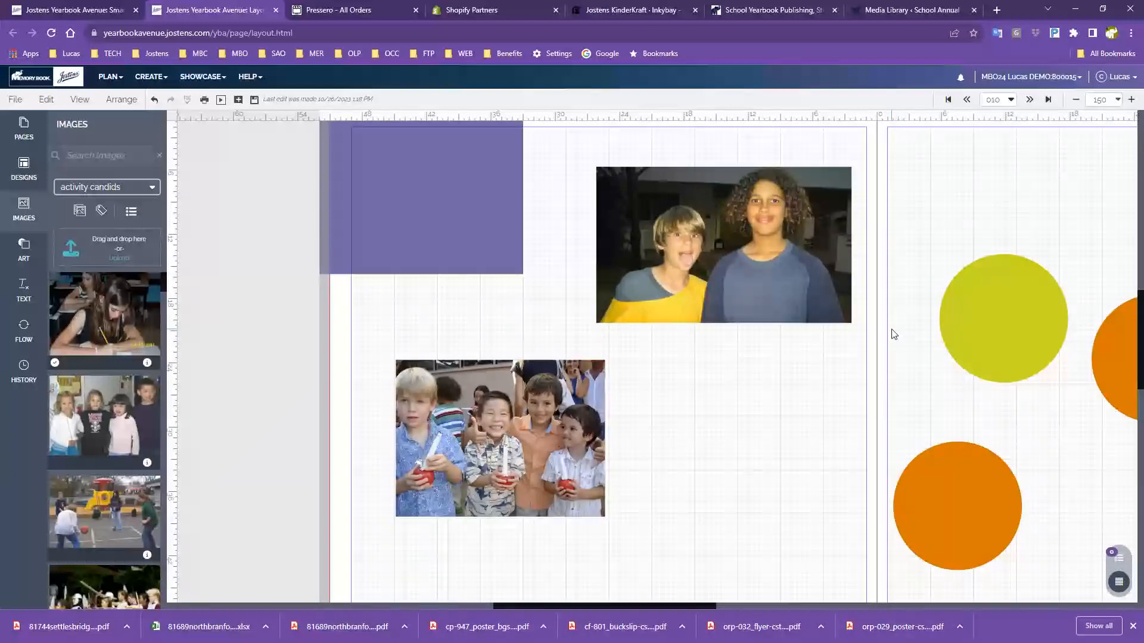
{"action": "left_click_drag", "start_coordinate": [101, 318], "coordinate": [735, 446]}
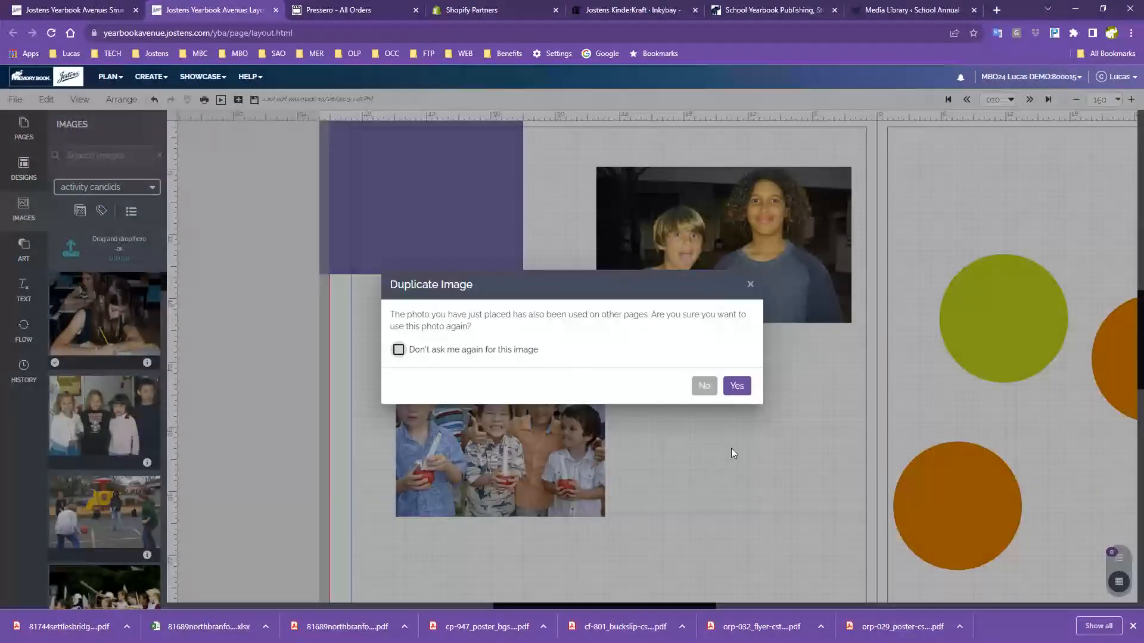
{"action": "left_click", "coordinate": [736, 388]}
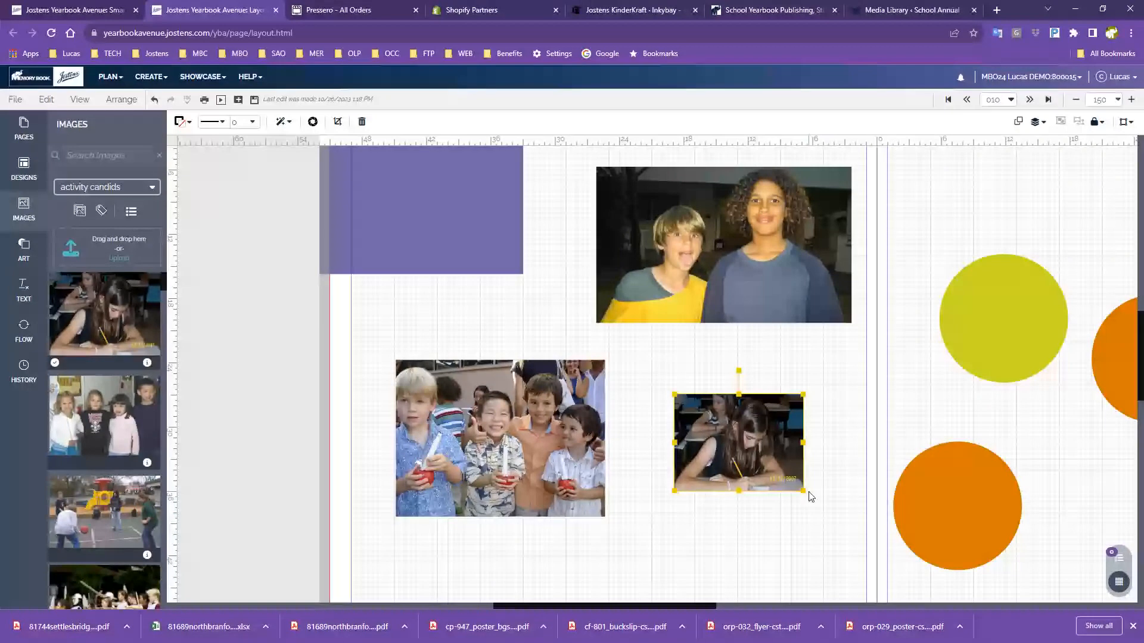
{"action": "left_click_drag", "start_coordinate": [804, 491], "coordinate": [846, 527]}
{"action": "left_click_drag", "start_coordinate": [787, 467], "coordinate": [765, 472]}
Drop a kids candid onto the page, enlarge it over the girl photo, then delete the trial frame
{"action": "left_click_drag", "start_coordinate": [94, 419], "coordinate": [713, 379]}
{"action": "left_click_drag", "start_coordinate": [777, 427], "coordinate": [817, 452]}
{"action": "left_click_drag", "start_coordinate": [740, 383], "coordinate": [748, 474]}
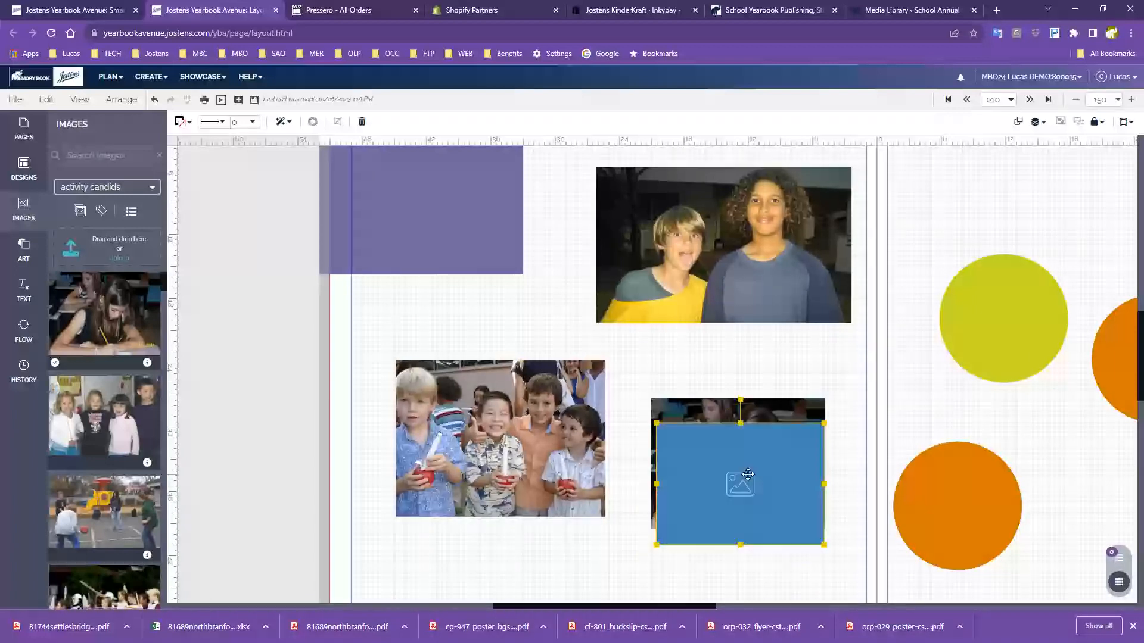
{"action": "key", "text": "Delete"}
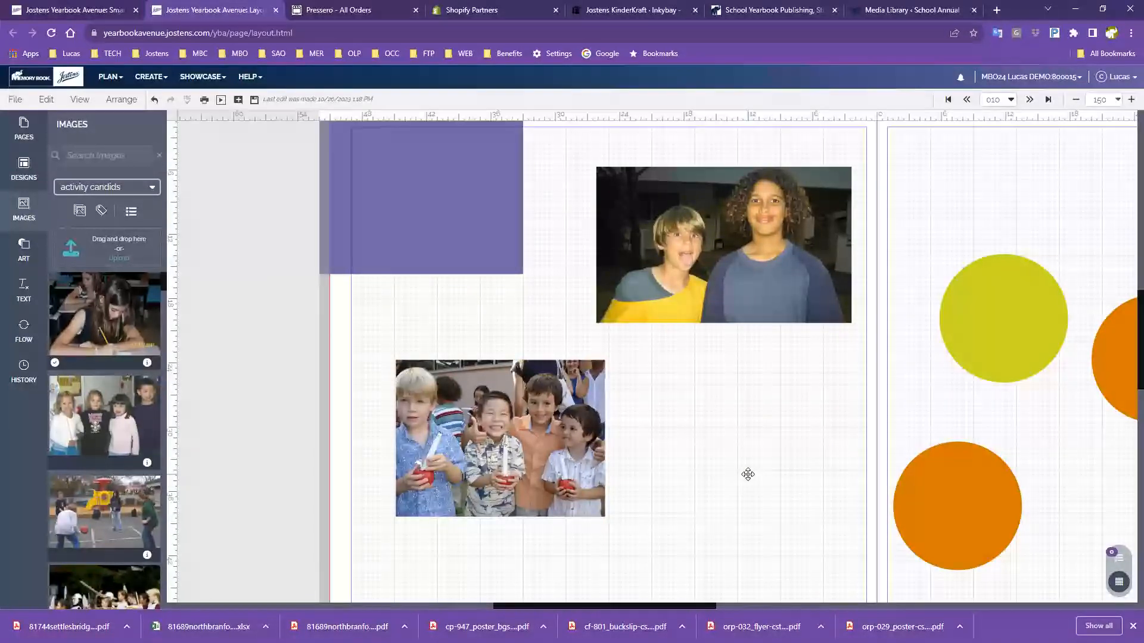
{"action": "scroll", "coordinate": [672, 449], "scroll_direction": "up", "scroll_amount": 3}
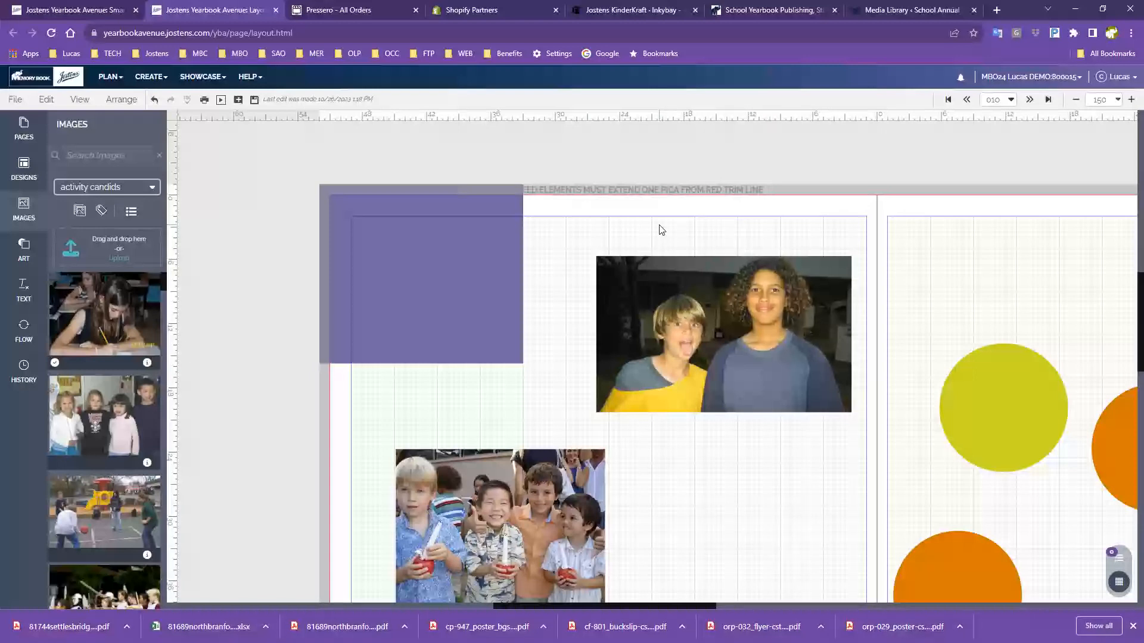
Drag the two-boys photo around and drop it slightly right of its original spot near the top
{"action": "mouse_move", "coordinate": [688, 302]}
{"action": "left_mouse_down"}
{"action": "mouse_move", "coordinate": [702, 283]}
{"action": "mouse_move", "coordinate": [682, 283]}
{"action": "left_mouse_up"}
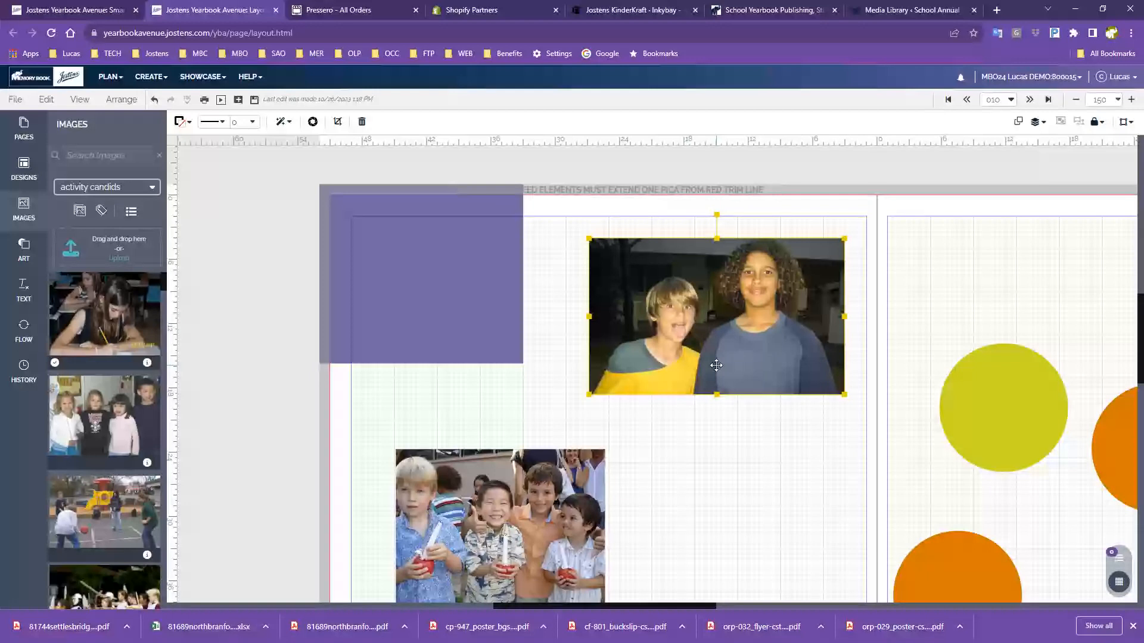
{"action": "scroll", "coordinate": [649, 343], "scroll_direction": "down", "scroll_amount": 1}
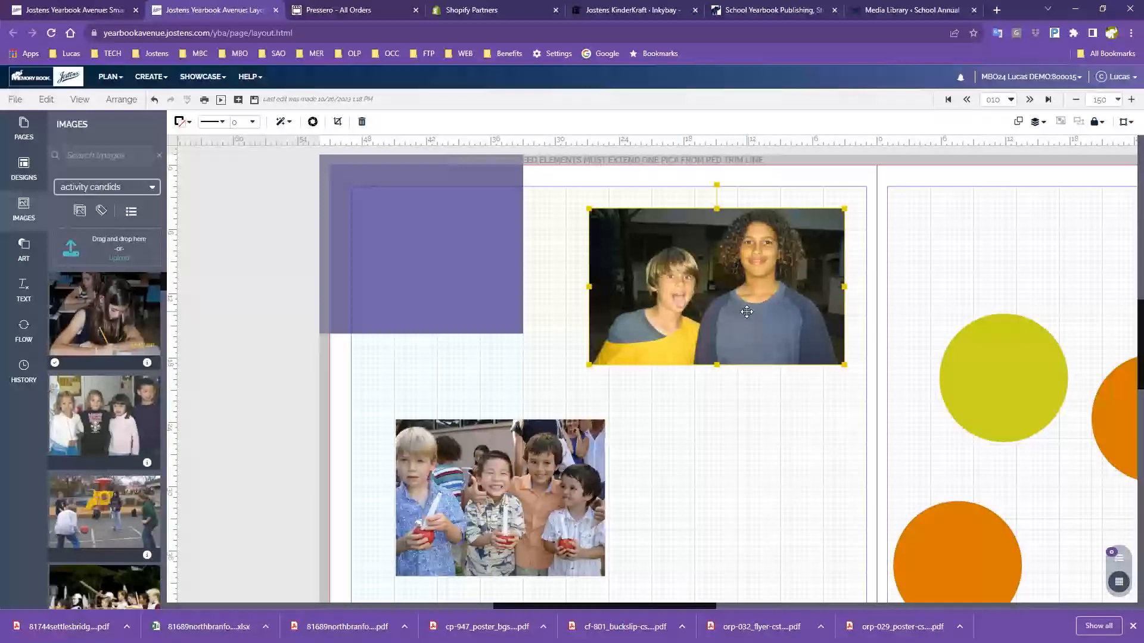
{"action": "left_click_drag", "start_coordinate": [745, 312], "coordinate": [420, 354]}
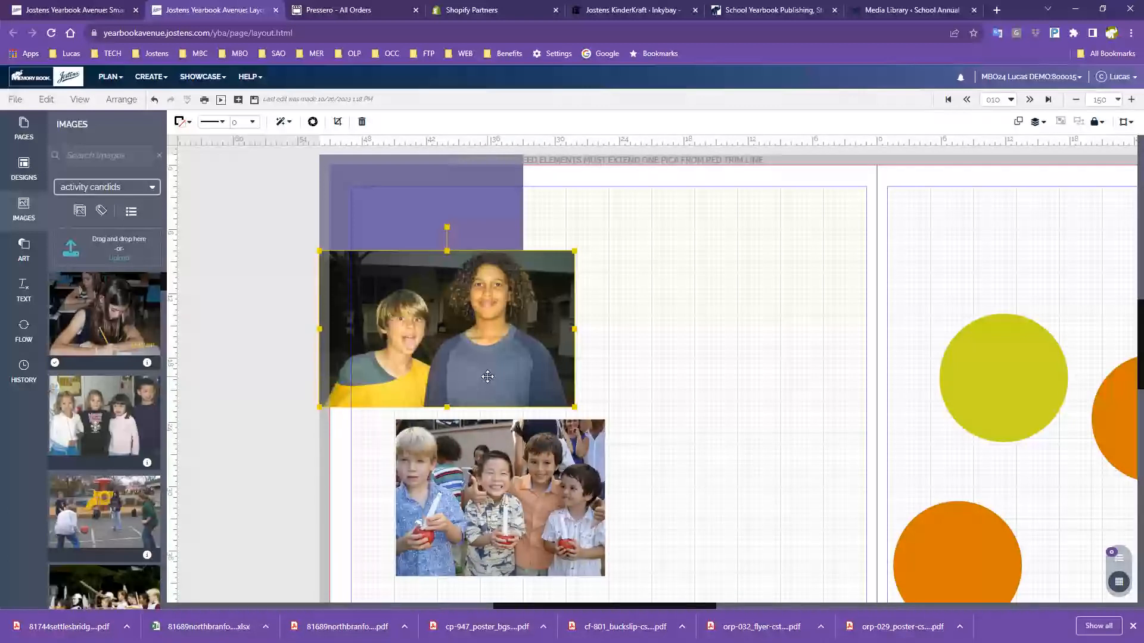
{"action": "left_click_drag", "start_coordinate": [467, 379], "coordinate": [770, 384]}
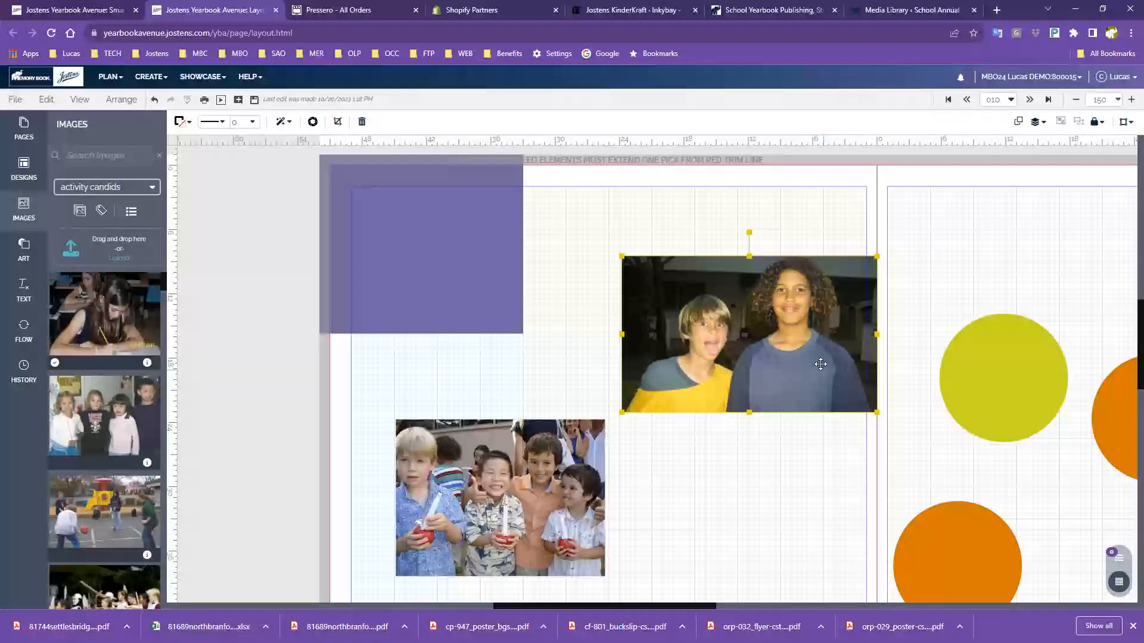
{"action": "scroll", "coordinate": [769, 361], "scroll_direction": "down", "scroll_amount": 1}
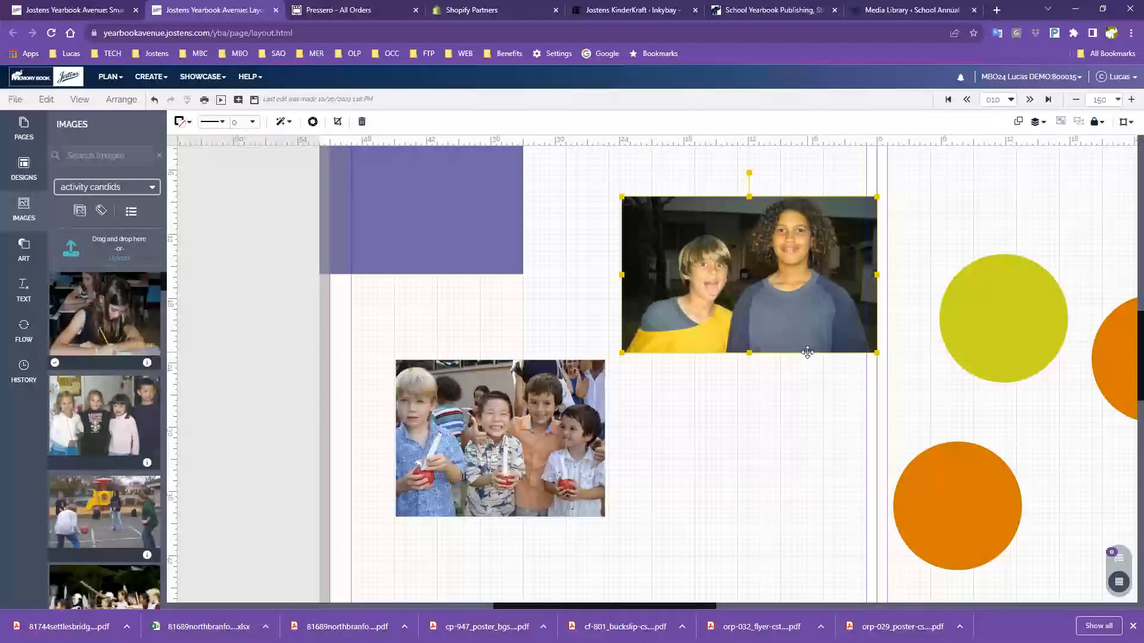
Raise the two-boys photo to the top bleed line and pull a horizontal guide level with its top edge
{"action": "scroll", "coordinate": [793, 335], "scroll_direction": "down", "scroll_amount": 2}
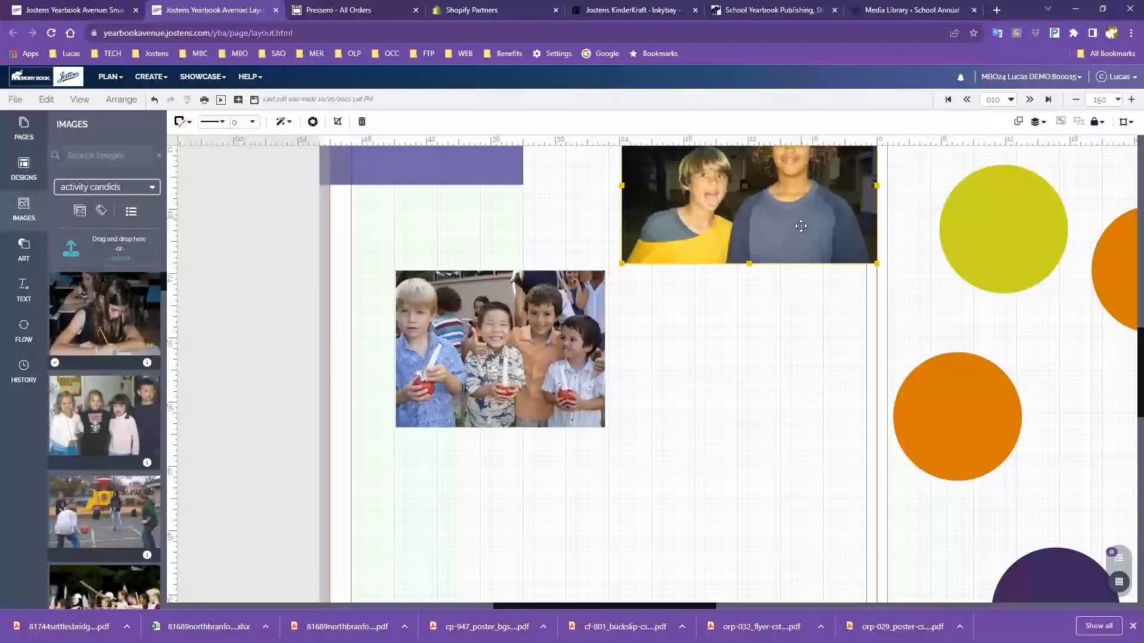
{"action": "left_click_drag", "start_coordinate": [798, 227], "coordinate": [774, 565]}
{"action": "scroll", "coordinate": [774, 565], "scroll_direction": "down", "scroll_amount": 4}
{"action": "left_click_drag", "start_coordinate": [746, 292], "coordinate": [719, 427]}
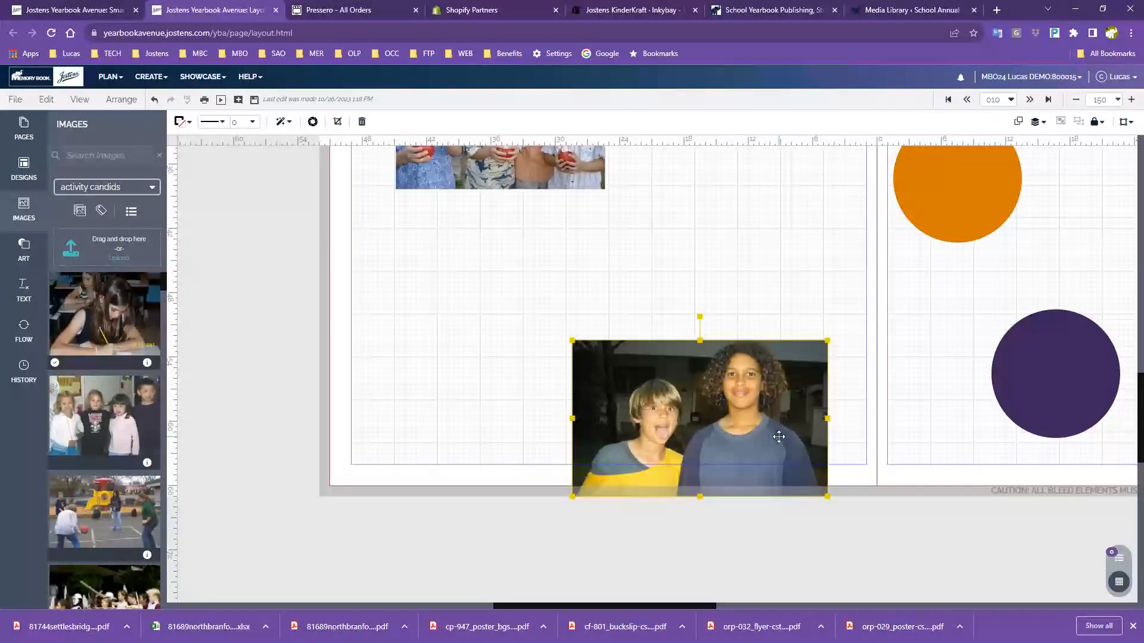
{"action": "scroll", "coordinate": [775, 435], "scroll_direction": "up", "scroll_amount": 1}
{"action": "left_click_drag", "start_coordinate": [754, 483], "coordinate": [793, 269]}
{"action": "scroll", "coordinate": [765, 405], "scroll_direction": "up", "scroll_amount": 6}
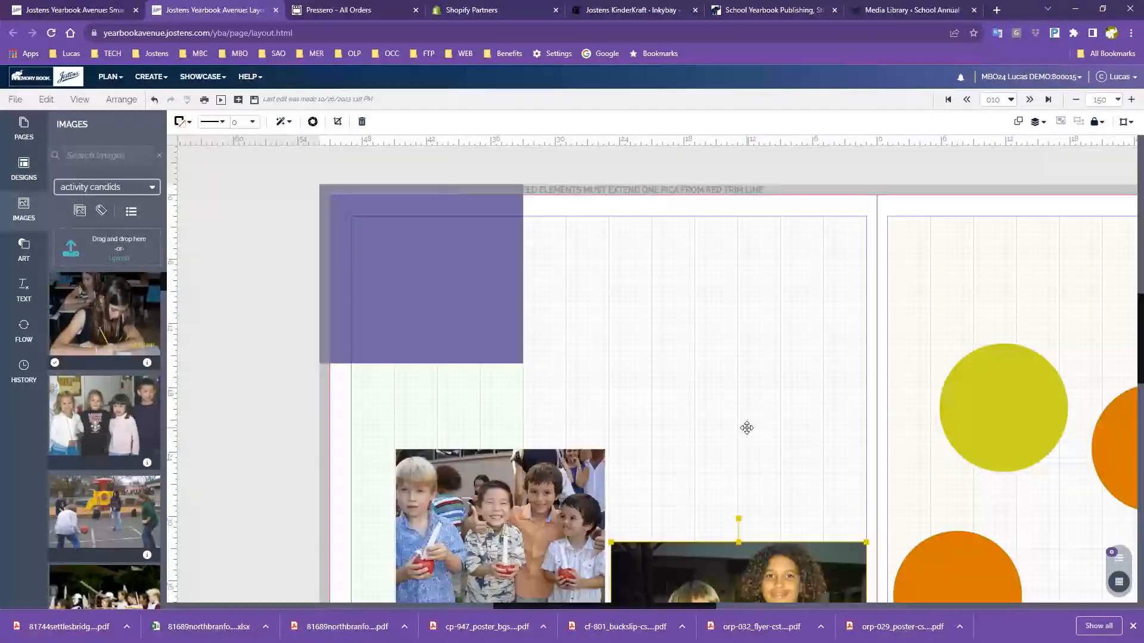
{"action": "left_click_drag", "start_coordinate": [756, 560], "coordinate": [755, 260]}
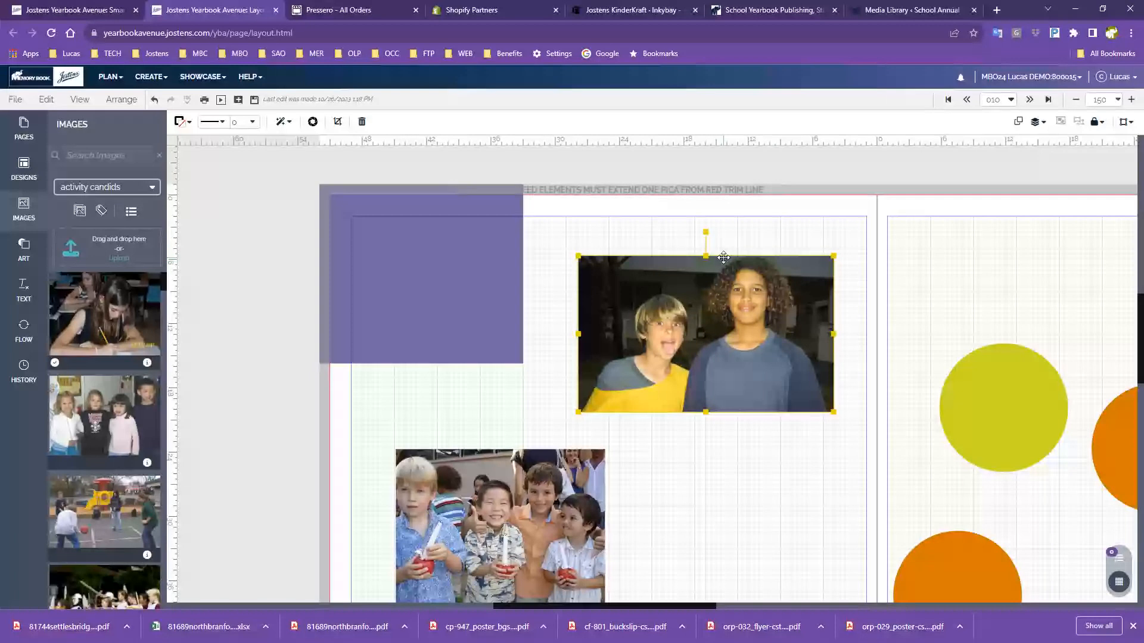
{"action": "left_click_drag", "start_coordinate": [734, 384], "coordinate": [711, 312]}
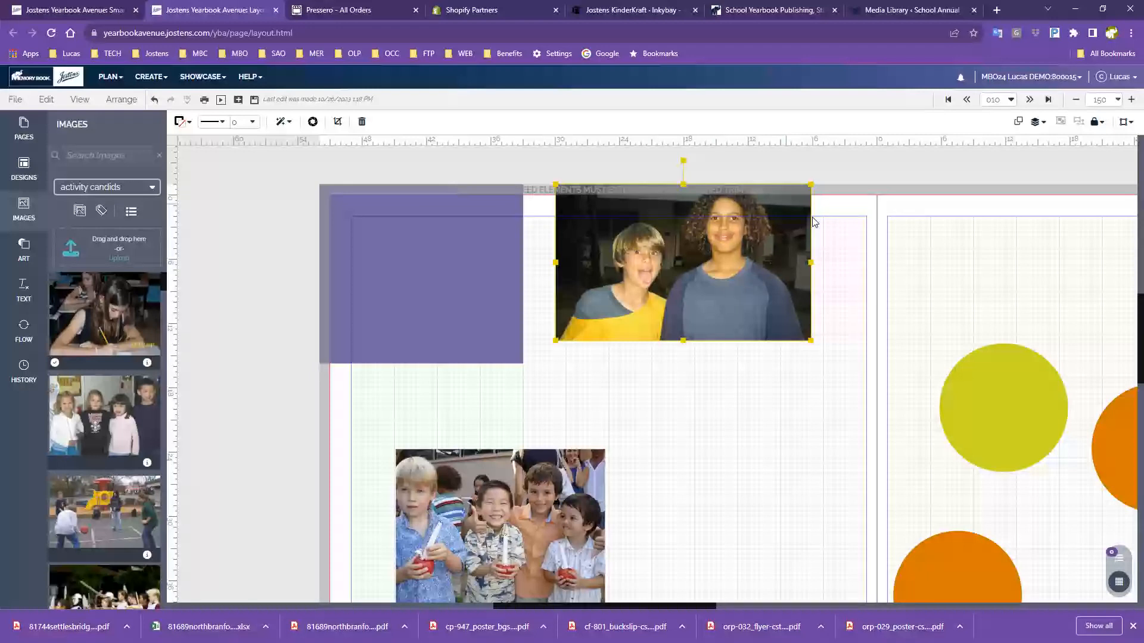
{"action": "left_click_drag", "start_coordinate": [826, 141], "coordinate": [661, 193]}
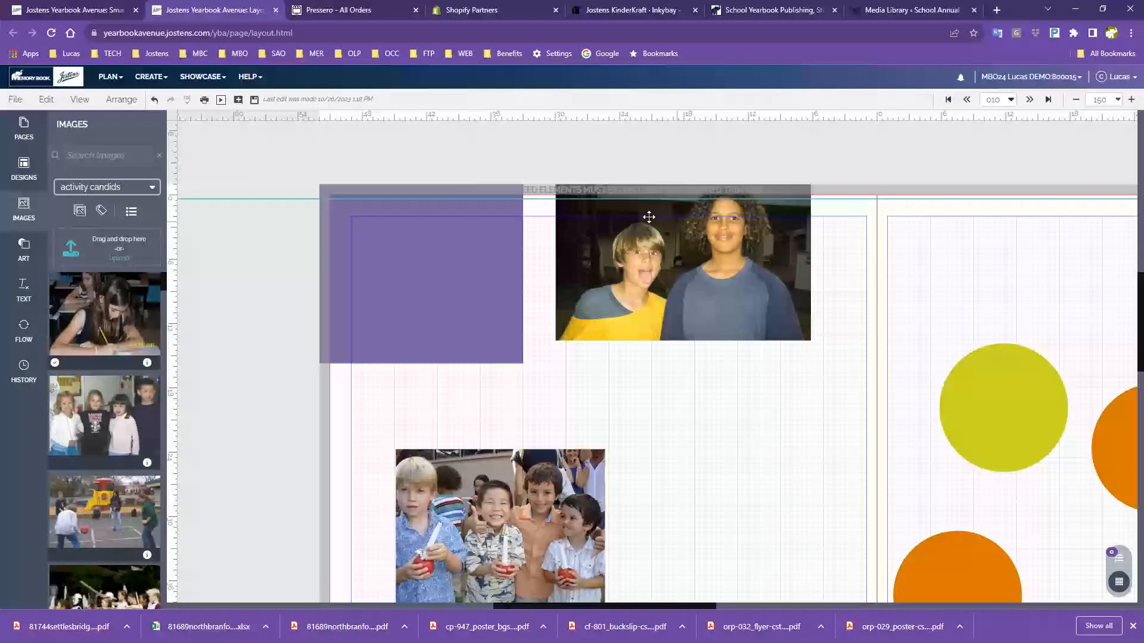
Rearrange the candids, moving the two-boys photo lower left and the kids photo into the top slot
{"action": "scroll", "coordinate": [724, 412], "scroll_direction": "down", "scroll_amount": 1}
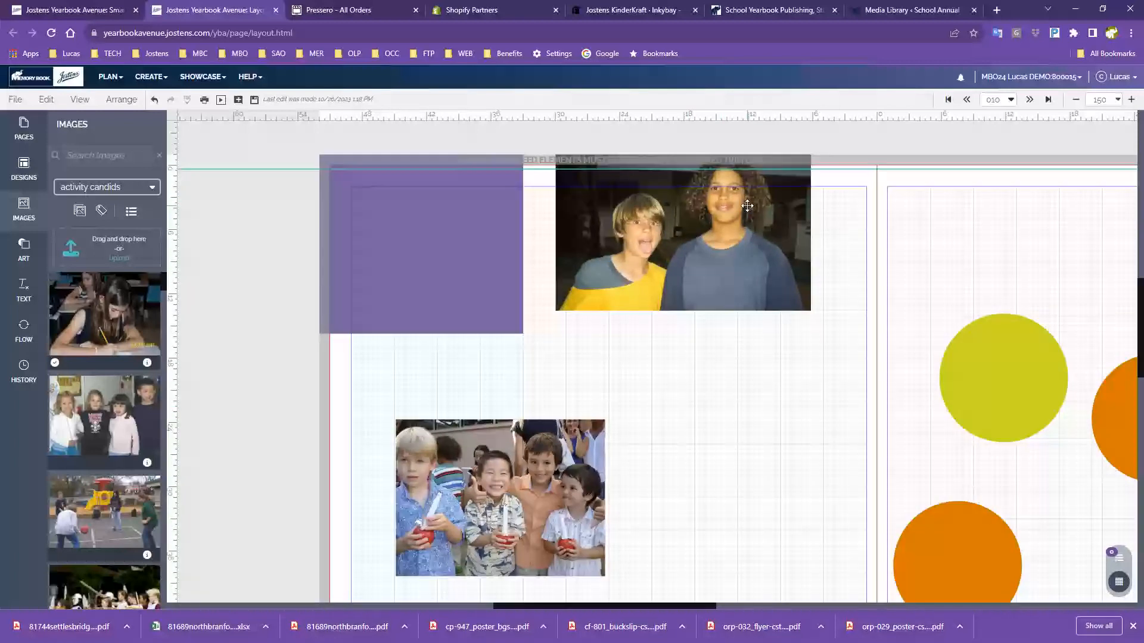
{"action": "scroll", "coordinate": [727, 403], "scroll_direction": "down", "scroll_amount": 4}
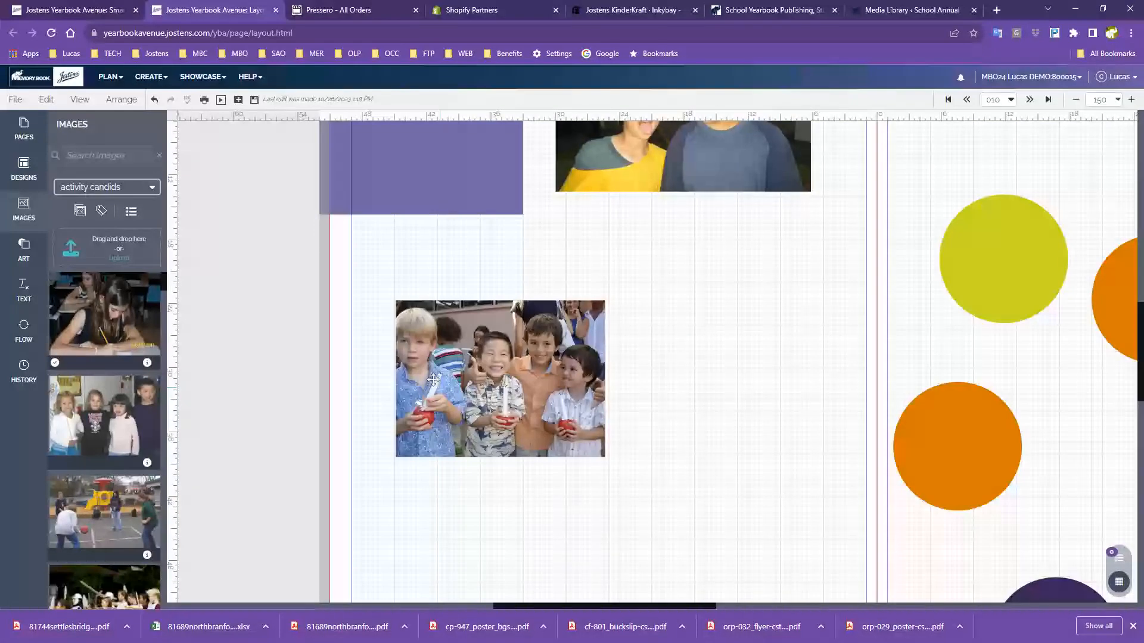
{"action": "scroll", "coordinate": [558, 386], "scroll_direction": "down", "scroll_amount": 1}
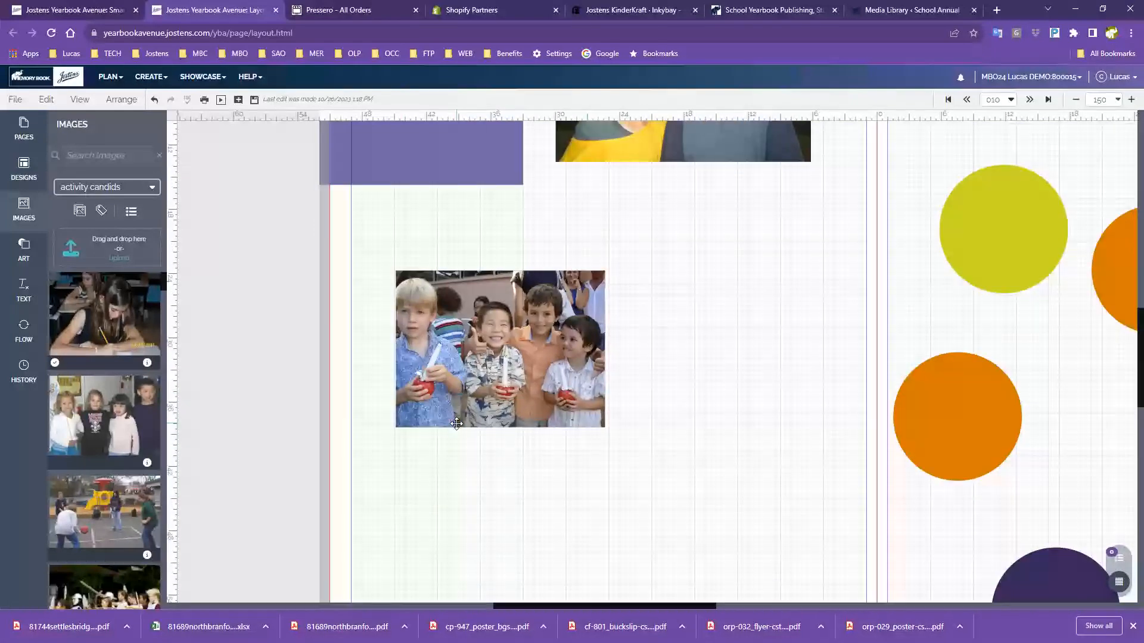
{"action": "left_click", "coordinate": [523, 351]}
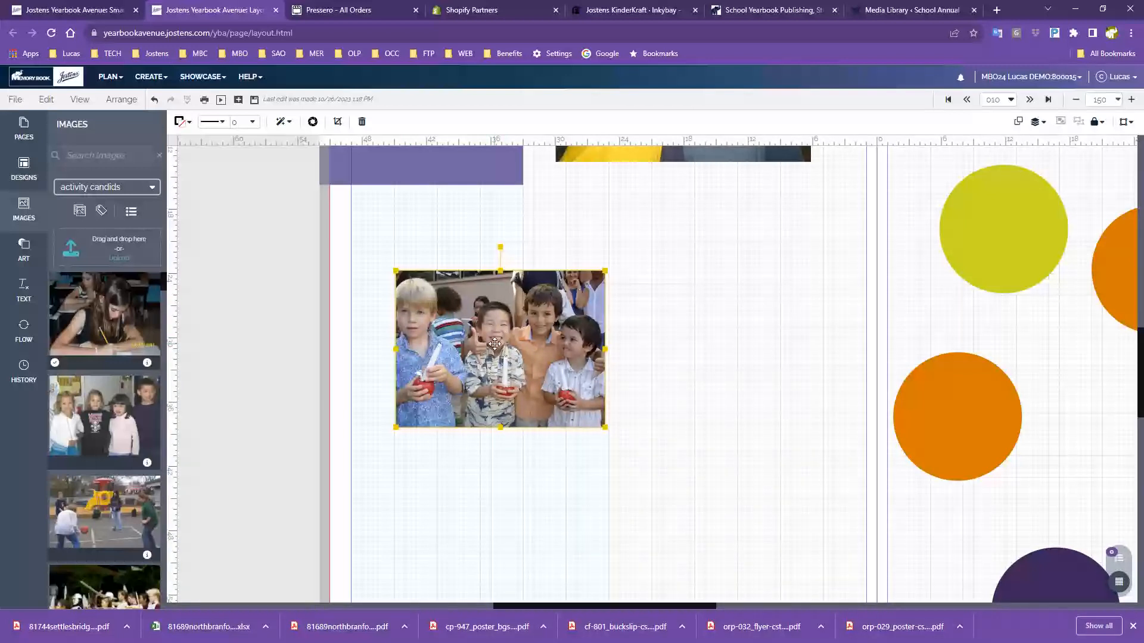
{"action": "left_click_drag", "start_coordinate": [506, 338], "coordinate": [766, 373]}
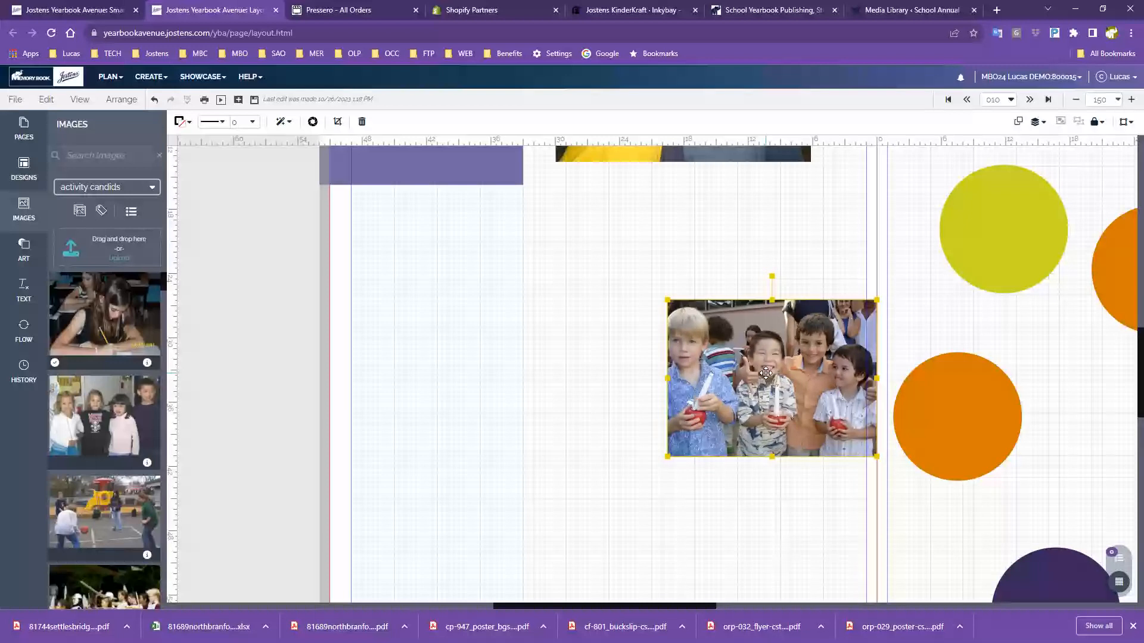
{"action": "scroll", "coordinate": [764, 379], "scroll_direction": "down", "scroll_amount": 1}
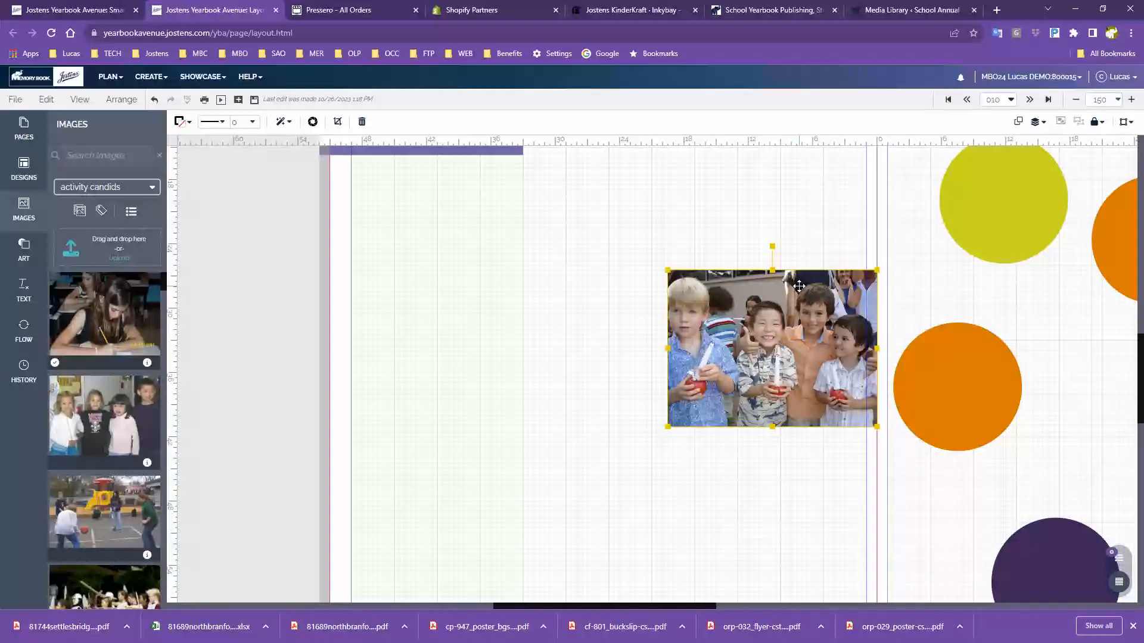
{"action": "scroll", "coordinate": [641, 390], "scroll_direction": "up", "scroll_amount": 4}
{"action": "left_click_drag", "start_coordinate": [695, 255], "coordinate": [538, 529]}
{"action": "left_click_drag", "start_coordinate": [771, 546], "coordinate": [722, 253]}
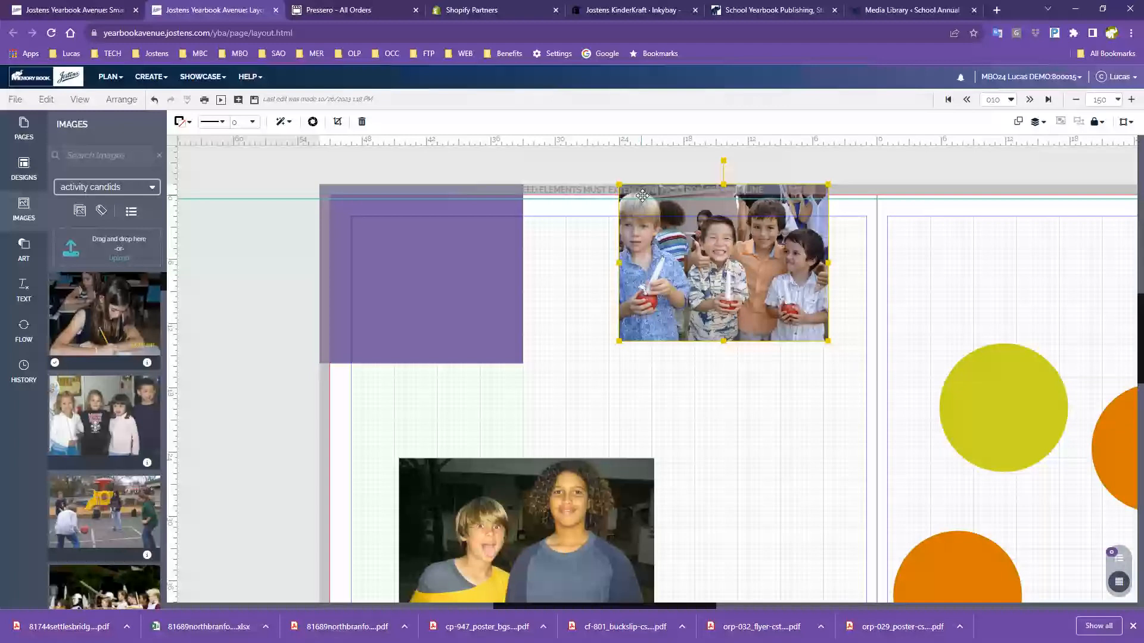
{"action": "left_click_drag", "start_coordinate": [643, 195], "coordinate": [626, 224]}
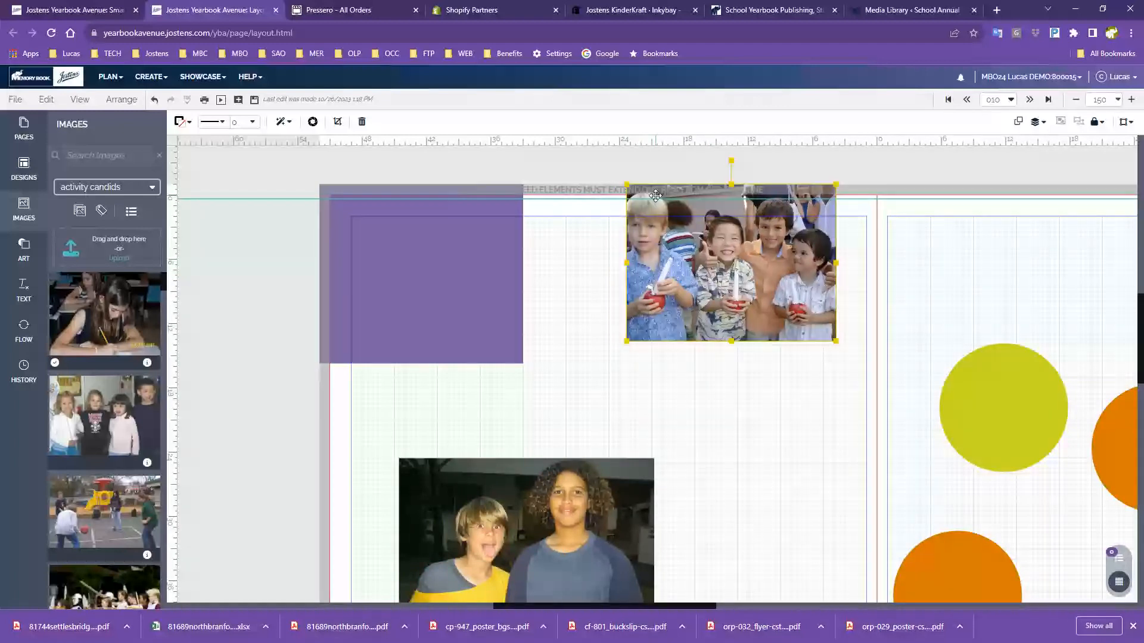
Shuffle the two photos once more, then marquee-select both and delete them
{"action": "scroll", "coordinate": [742, 292], "scroll_direction": "down", "scroll_amount": 1}
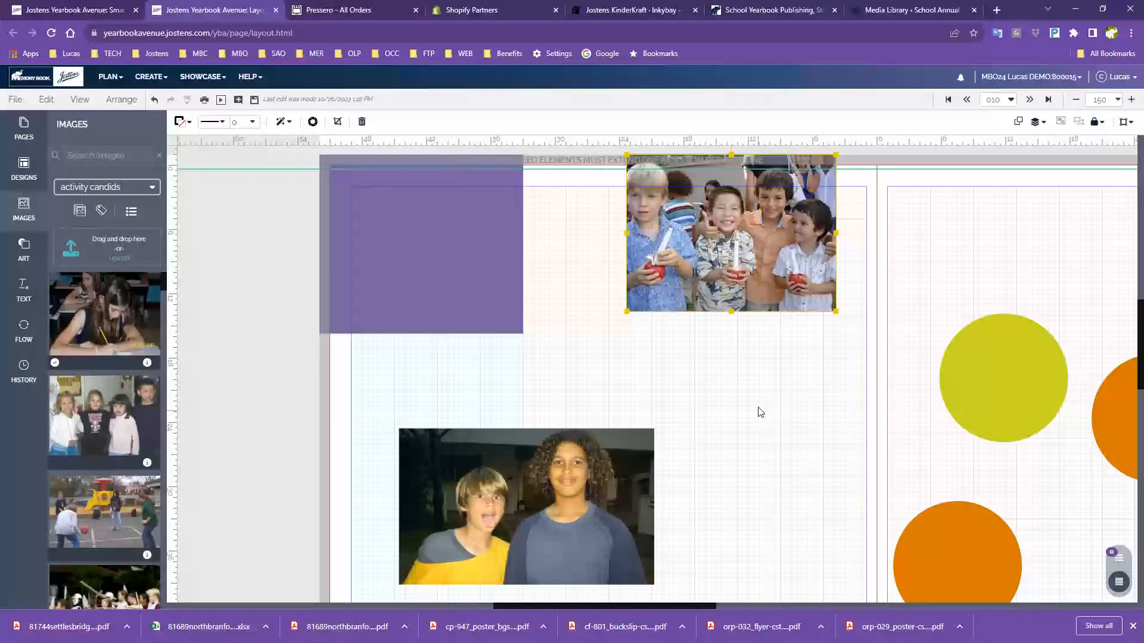
{"action": "scroll", "coordinate": [761, 413], "scroll_direction": "down", "scroll_amount": 3}
{"action": "left_click_drag", "start_coordinate": [729, 196], "coordinate": [417, 410]}
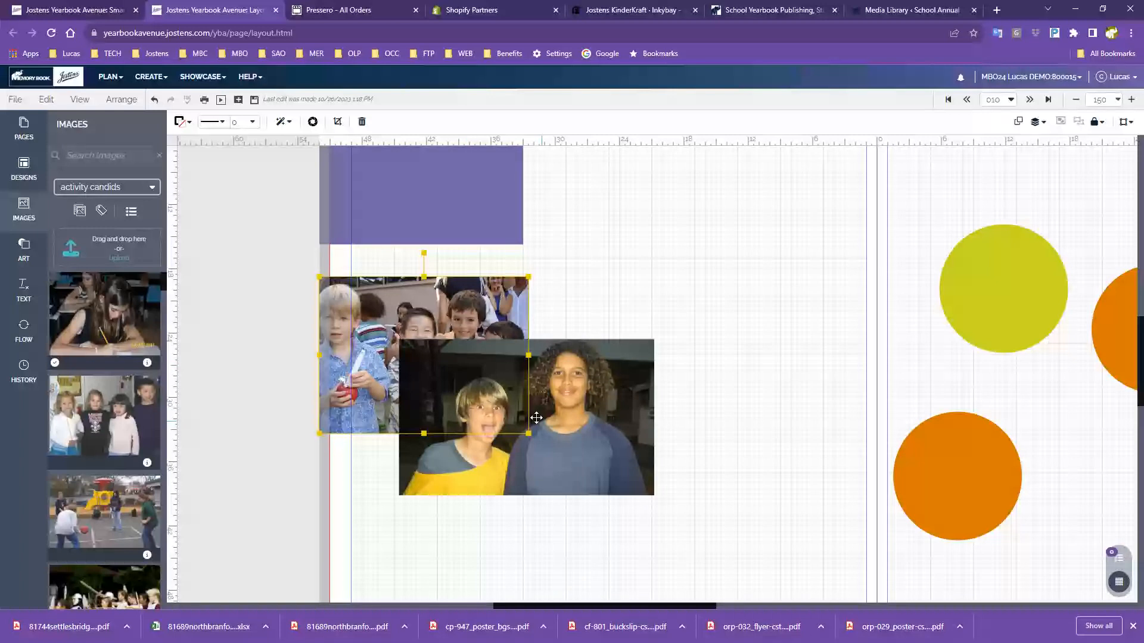
{"action": "left_click_drag", "start_coordinate": [536, 418], "coordinate": [697, 348]}
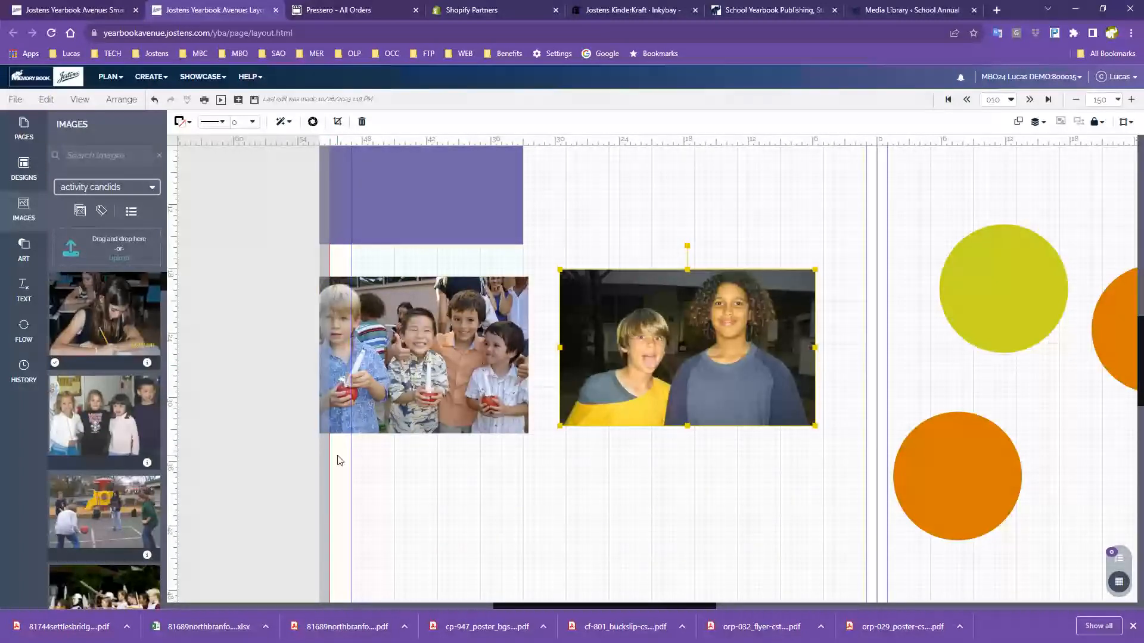
{"action": "left_click", "coordinate": [456, 365]}
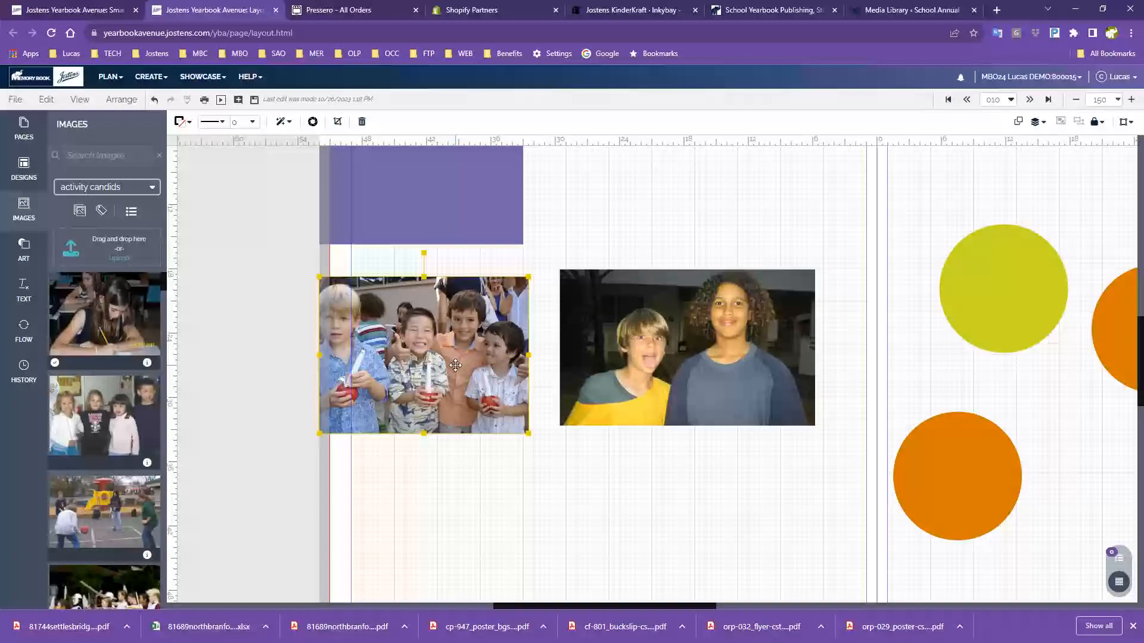
{"action": "scroll", "coordinate": [665, 261], "scroll_direction": "up", "scroll_amount": 3}
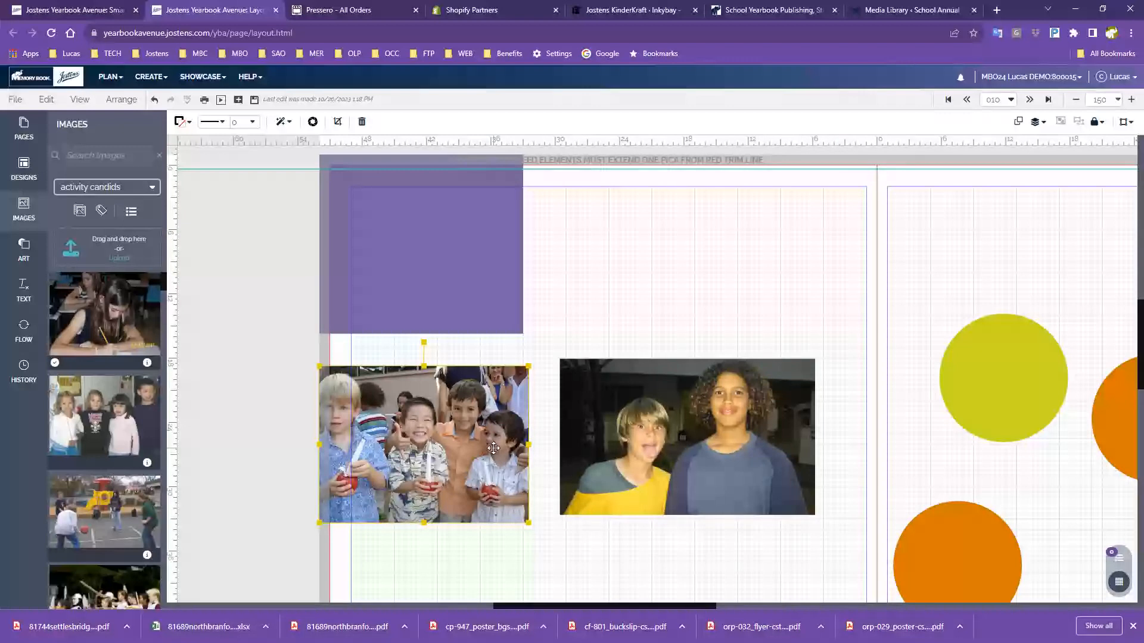
{"action": "left_click_drag", "start_coordinate": [493, 448], "coordinate": [691, 306]}
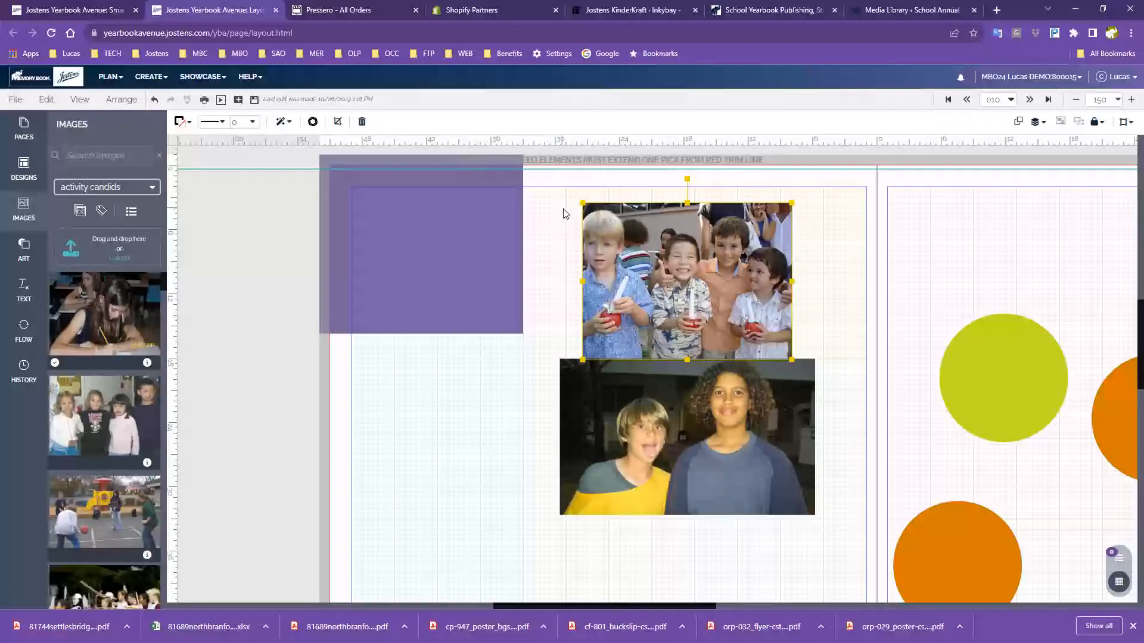
{"action": "left_click_drag", "start_coordinate": [561, 189], "coordinate": [719, 506]}
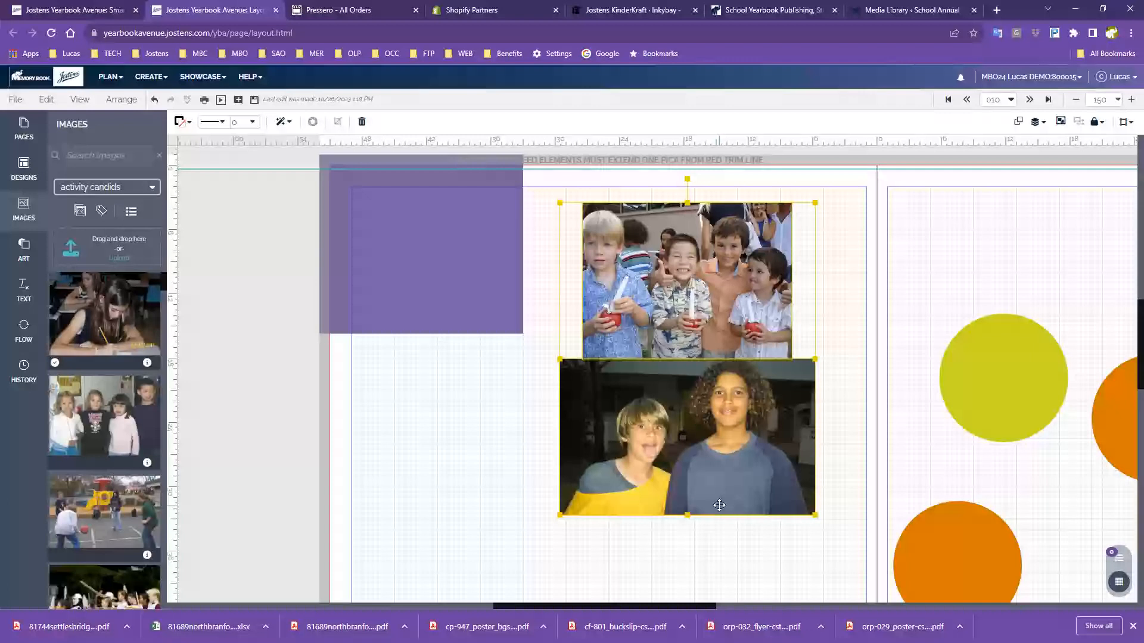
{"action": "key", "text": "Delete"}
{"action": "key", "text": "Delete"}
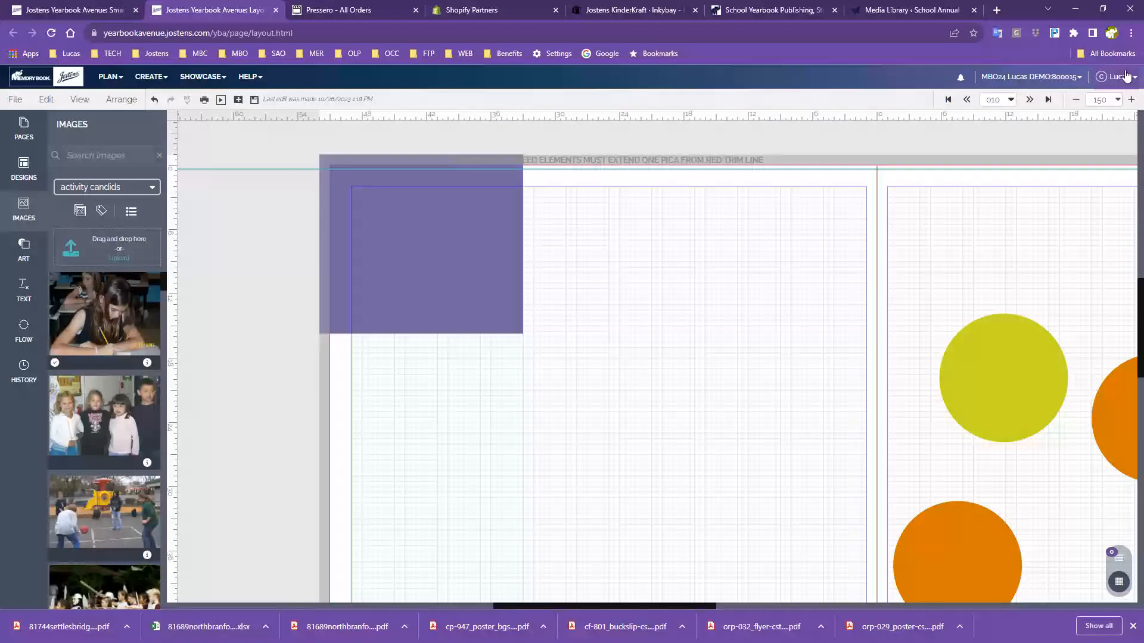
Set Chrome's page zoom to 175% from the three-dot menu
{"action": "left_click", "coordinate": [1131, 33]}
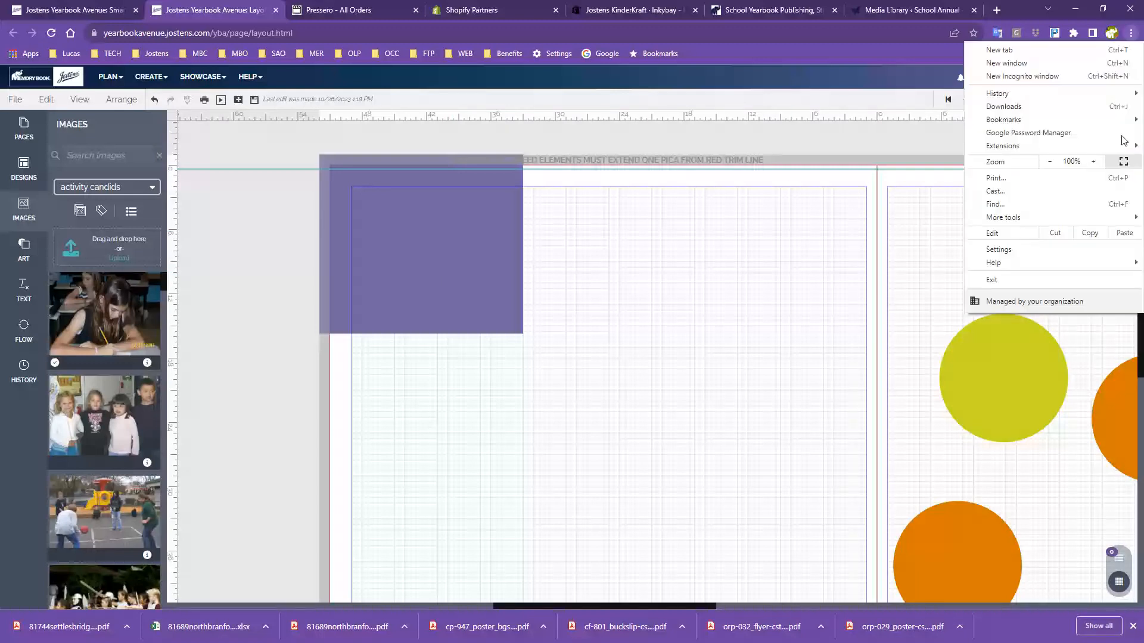
{"action": "left_click", "coordinate": [1100, 168]}
{"action": "left_click", "coordinate": [1101, 168]}
{"action": "left_click", "coordinate": [1101, 168]}
{"action": "left_click", "coordinate": [1100, 169]}
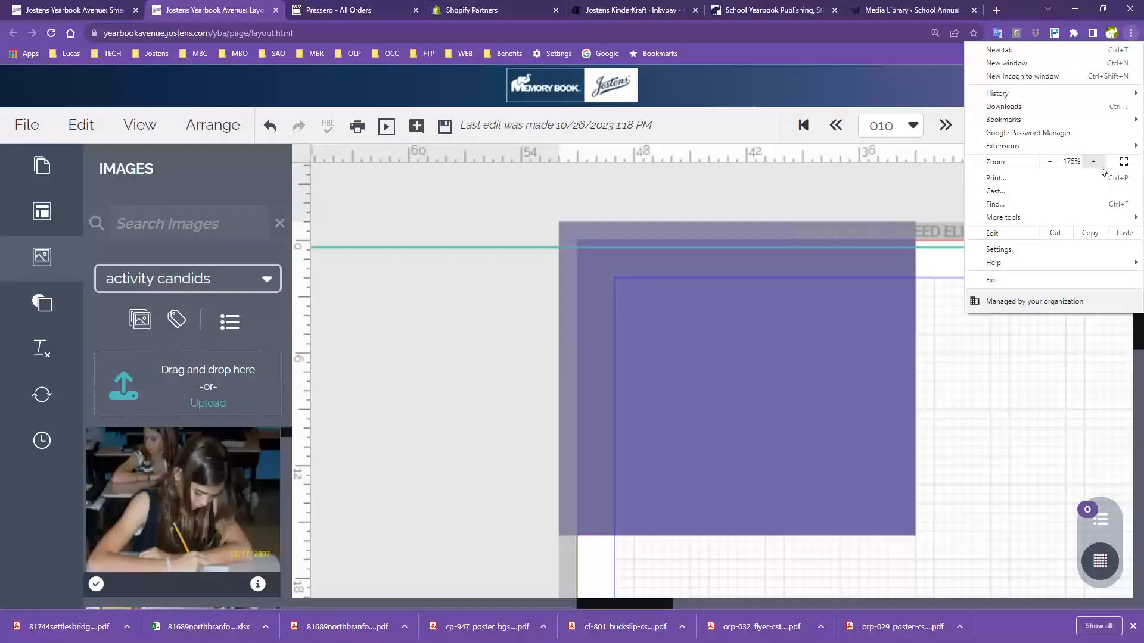
{"action": "left_click", "coordinate": [1050, 162]}
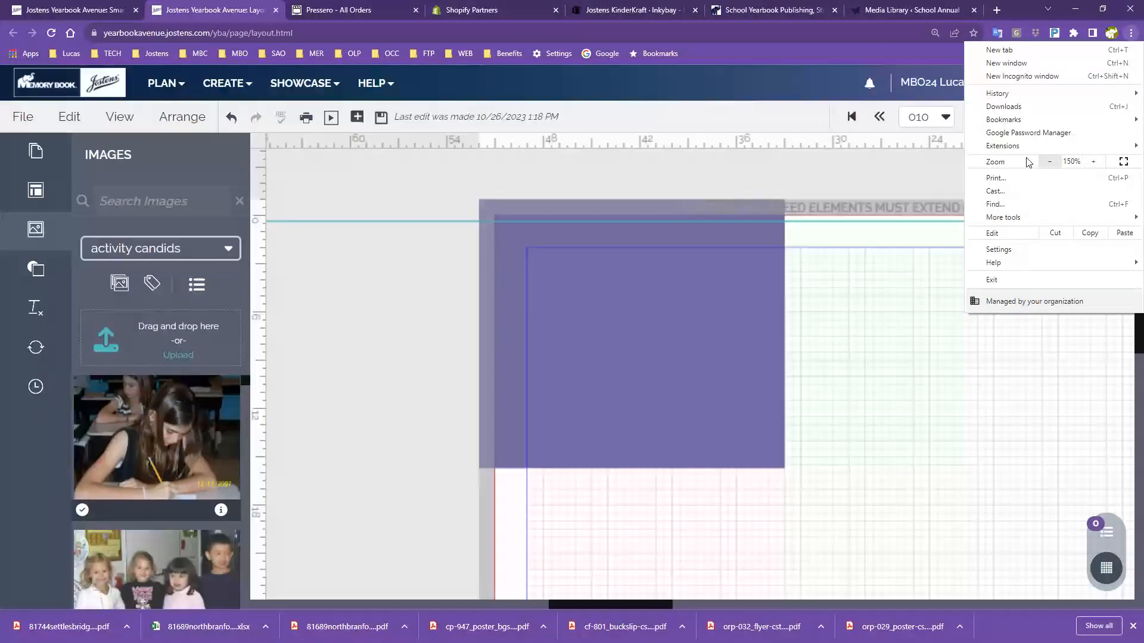
{"action": "left_click", "coordinate": [1094, 161]}
{"action": "left_click", "coordinate": [336, 186]}
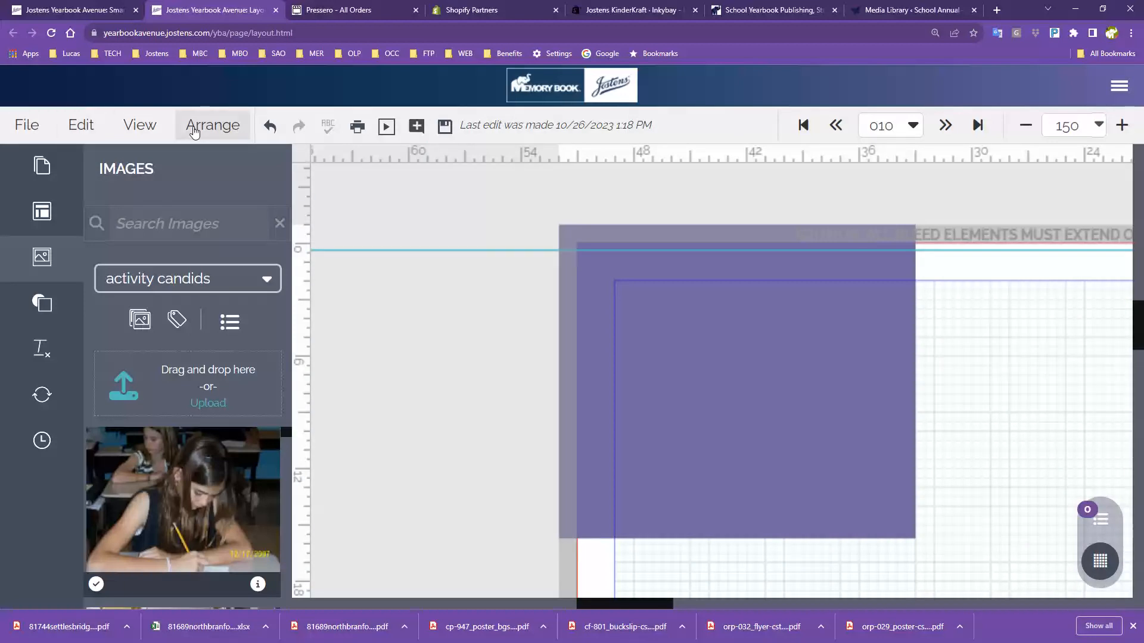
Look over the File menu commands, then bring up the Edit menu
{"action": "left_click", "coordinate": [21, 131]}
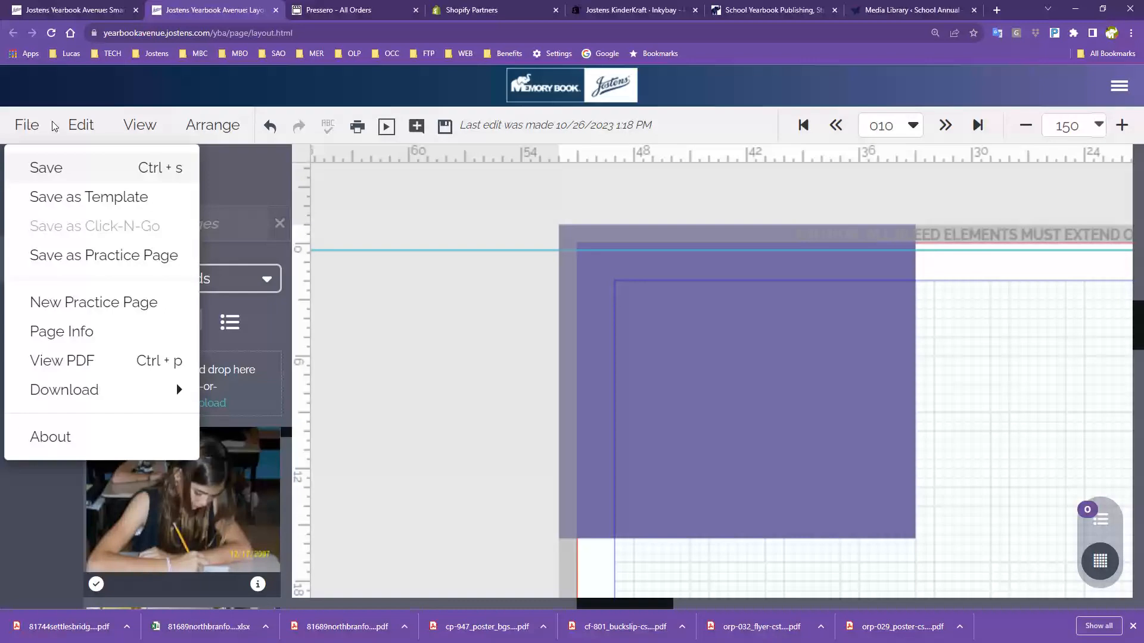
{"action": "mouse_move", "coordinate": [83, 124]}
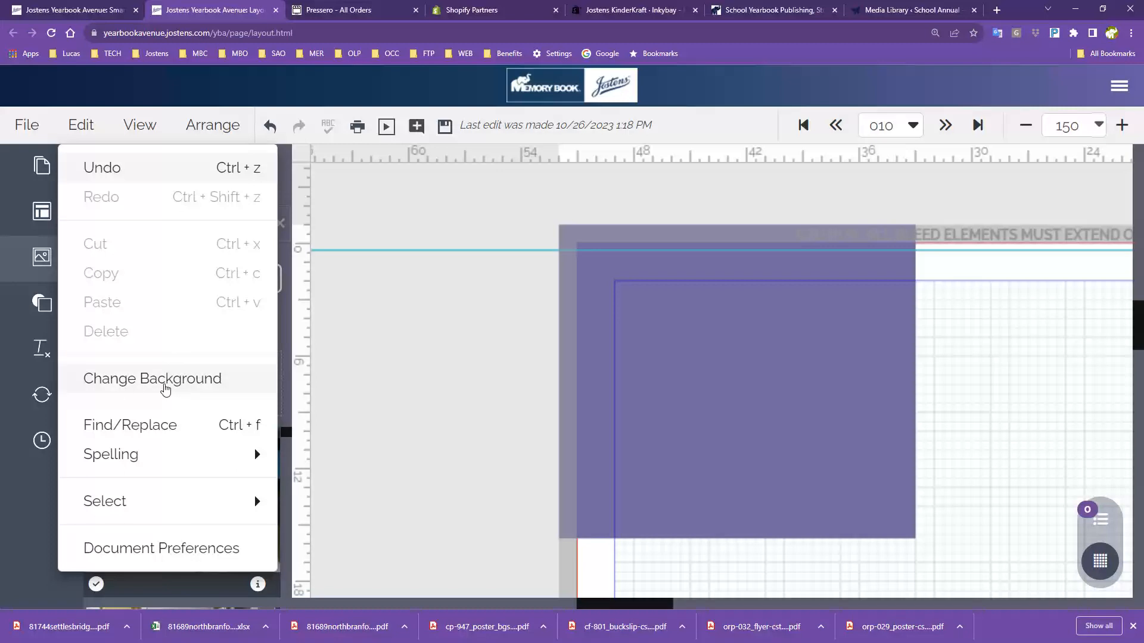
{"action": "left_click", "coordinate": [165, 388]}
{"action": "left_click_drag", "start_coordinate": [859, 191], "coordinate": [603, 138]}
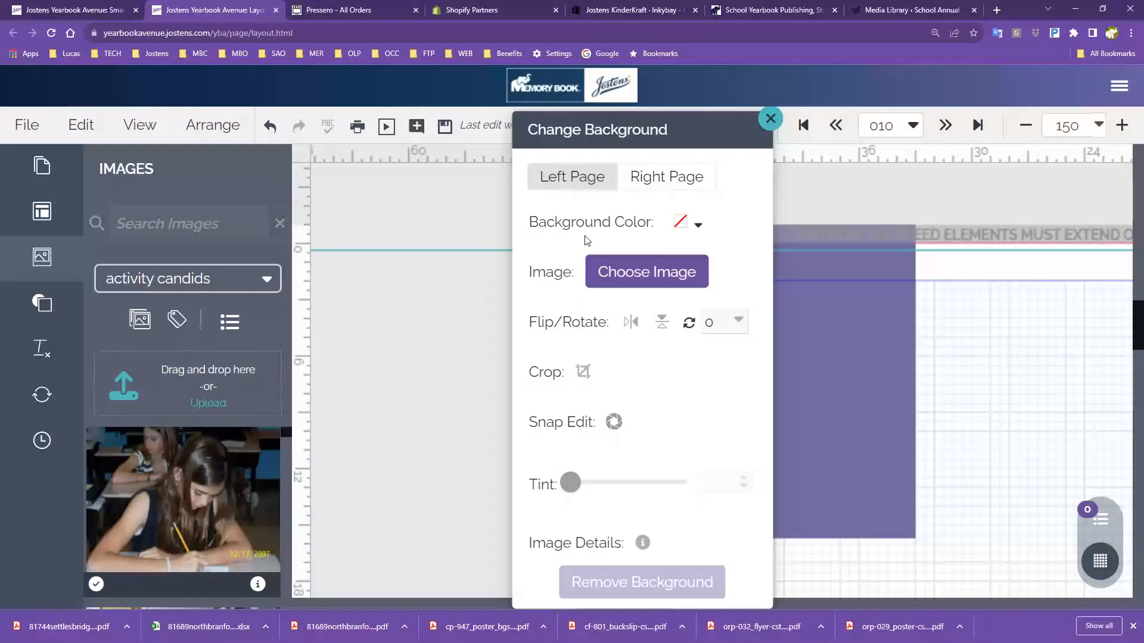
{"action": "left_click", "coordinate": [770, 118]}
{"action": "left_click", "coordinate": [87, 126]}
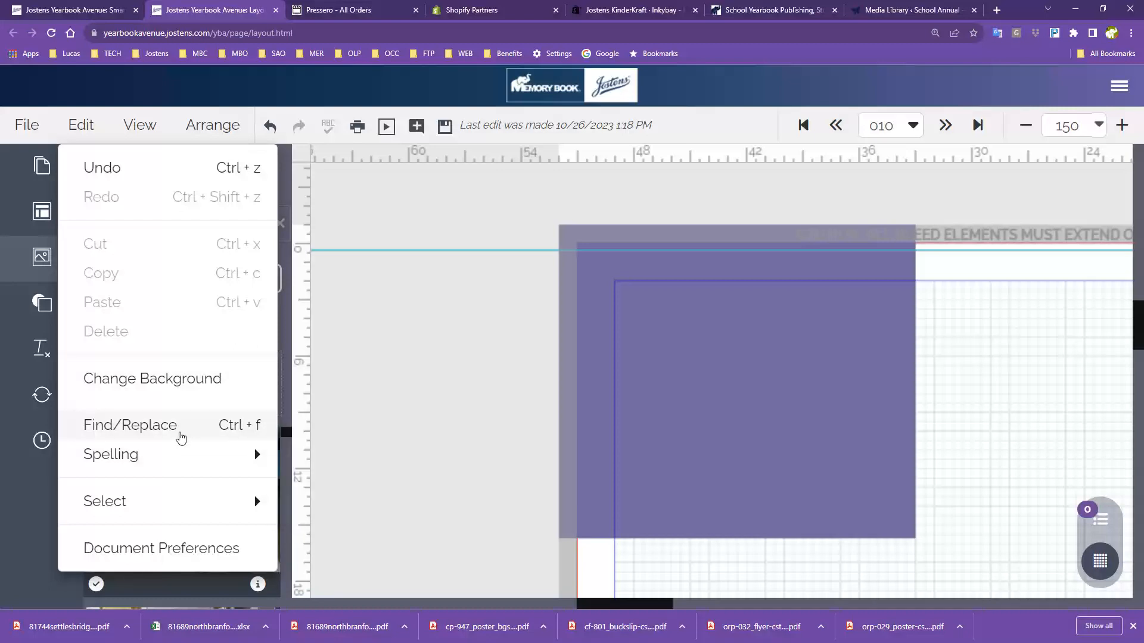
Show the Edit menu's Spelling submenu, where Underline Errors is turned on
{"action": "mouse_move", "coordinate": [164, 466]}
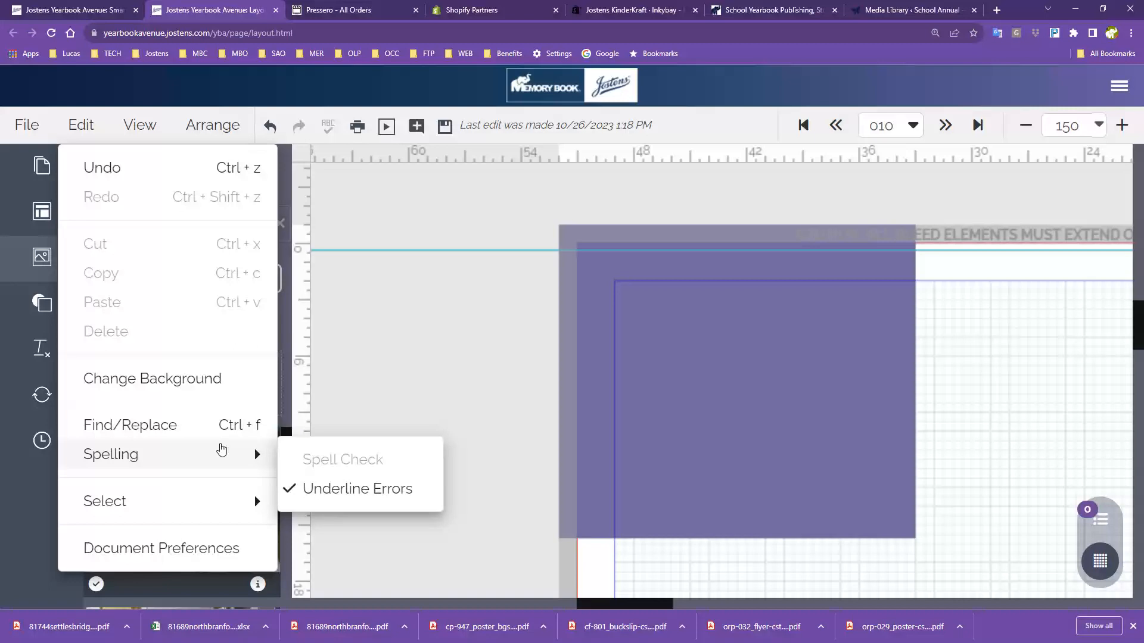
Look over the Edit menu's Select submenu, then return to the main Edit commands
{"action": "mouse_move", "coordinate": [158, 507]}
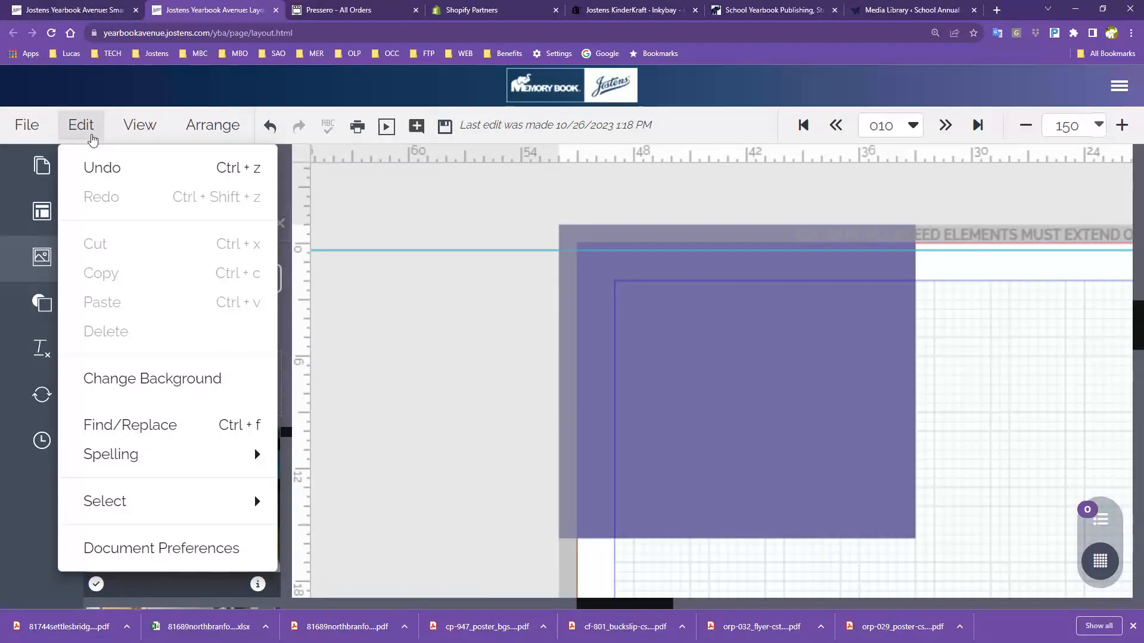
Show the list of zoom levels for the spread, currently at 150%
{"action": "left_click", "coordinate": [149, 127]}
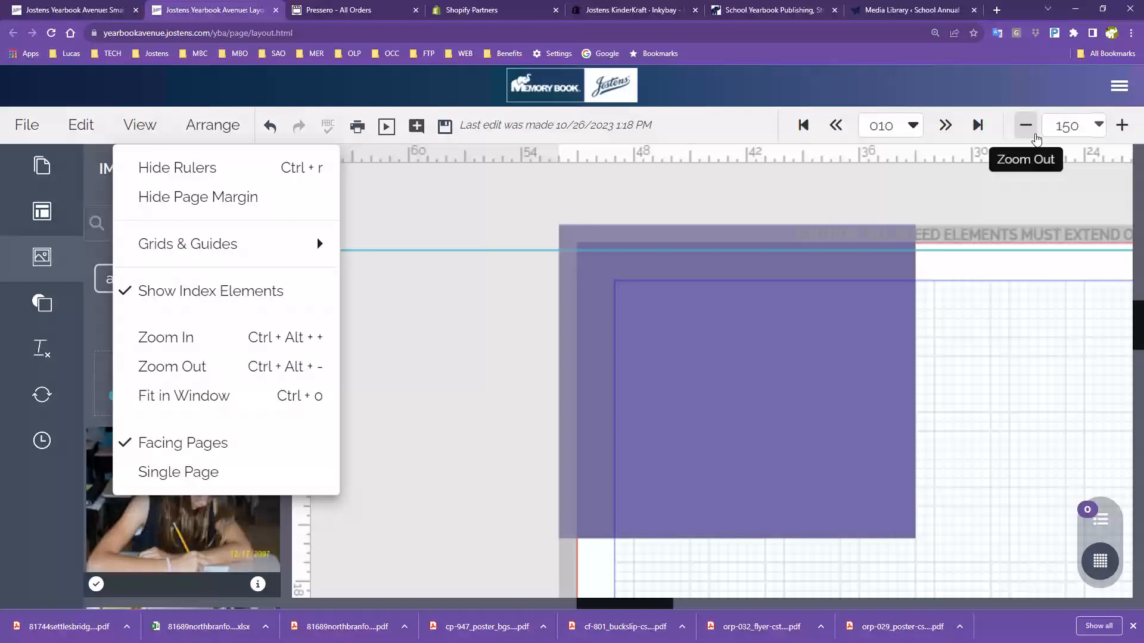
{"action": "left_click", "coordinate": [1098, 126]}
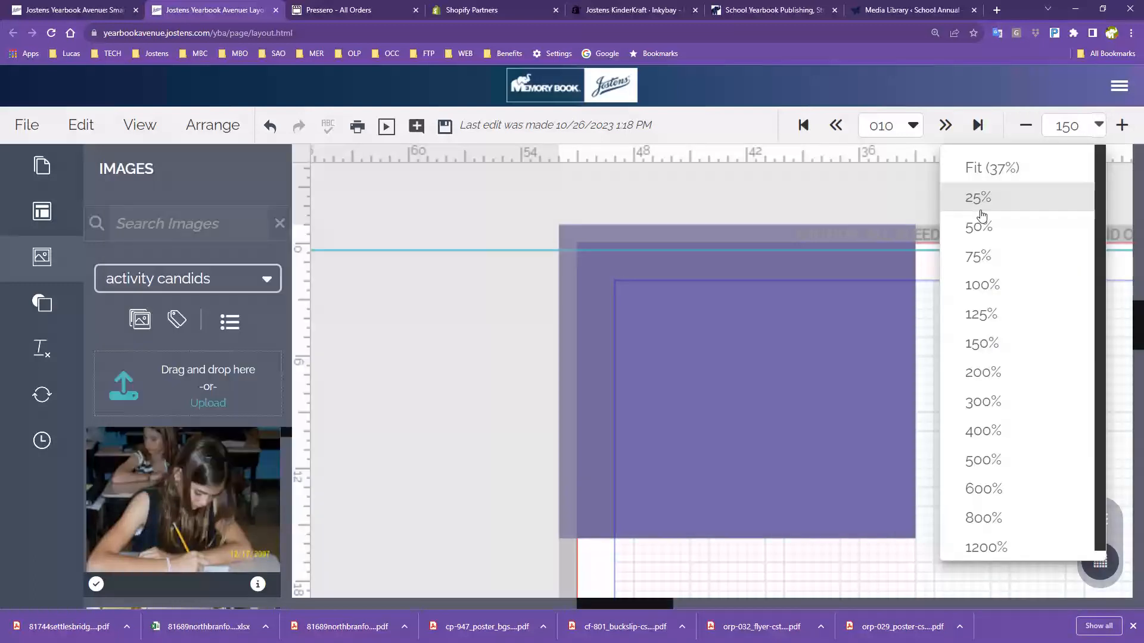
Fit the whole spread on screen at 37% and bring up the View menu's display options
{"action": "left_click", "coordinate": [999, 172]}
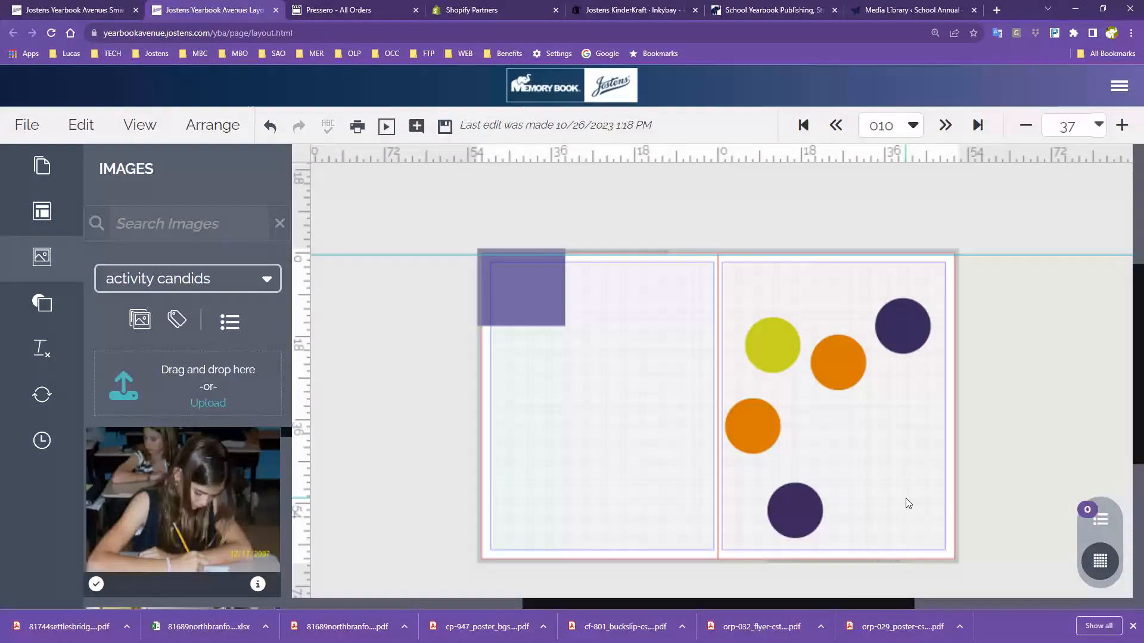
{"action": "left_click", "coordinate": [134, 122]}
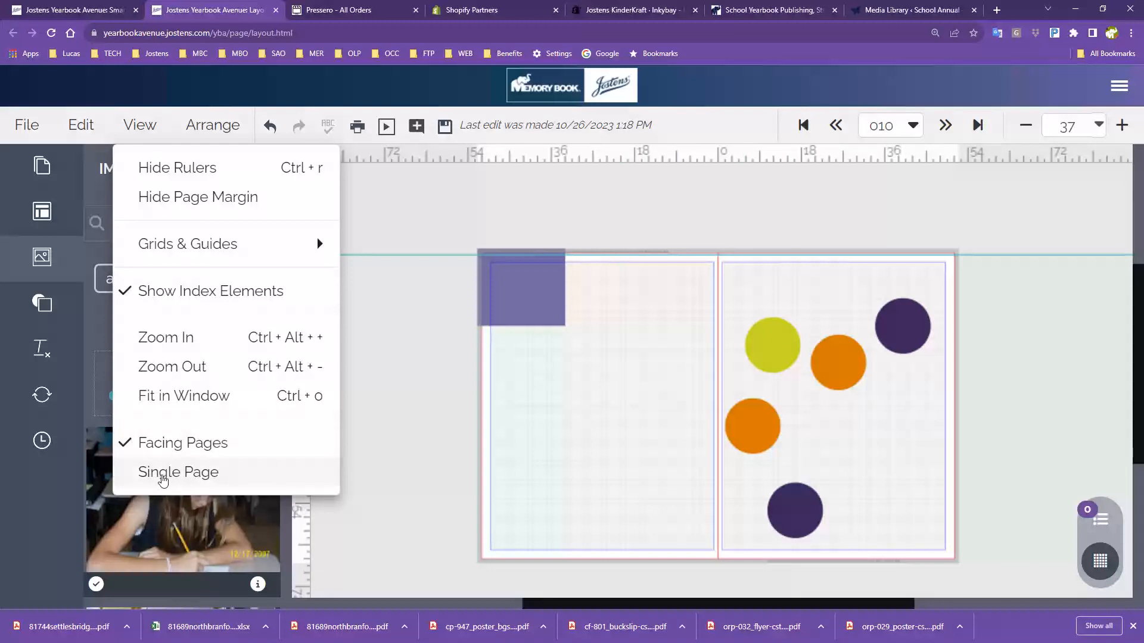
Switch to Single Page view, saving changes when prompted, then return to Facing Pages
{"action": "left_click", "coordinate": [163, 480]}
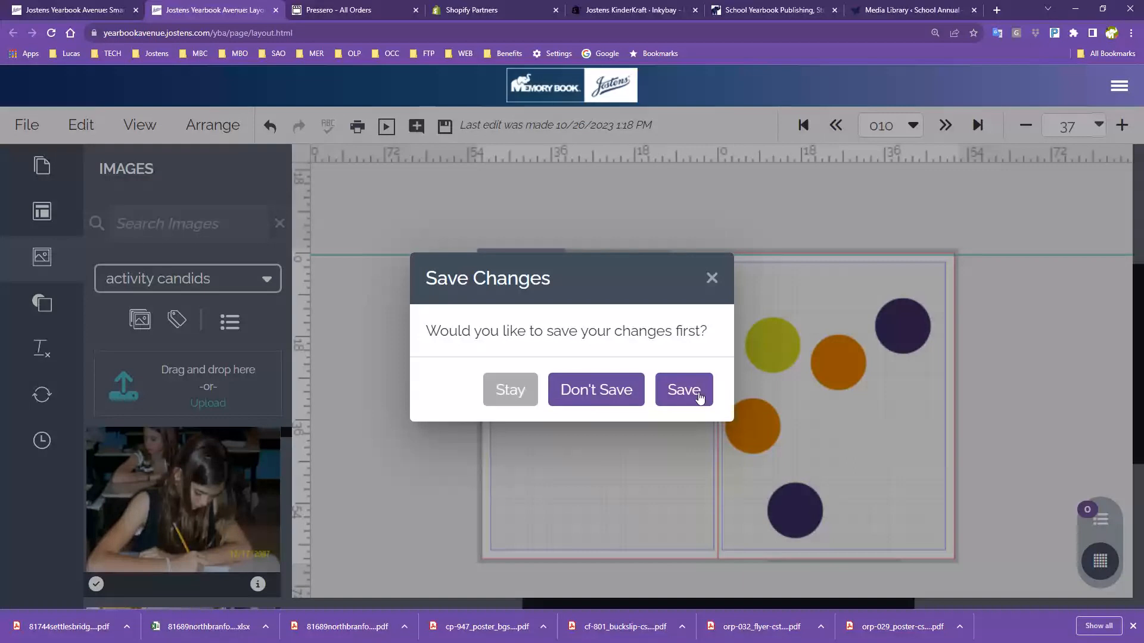
{"action": "left_click", "coordinate": [675, 392]}
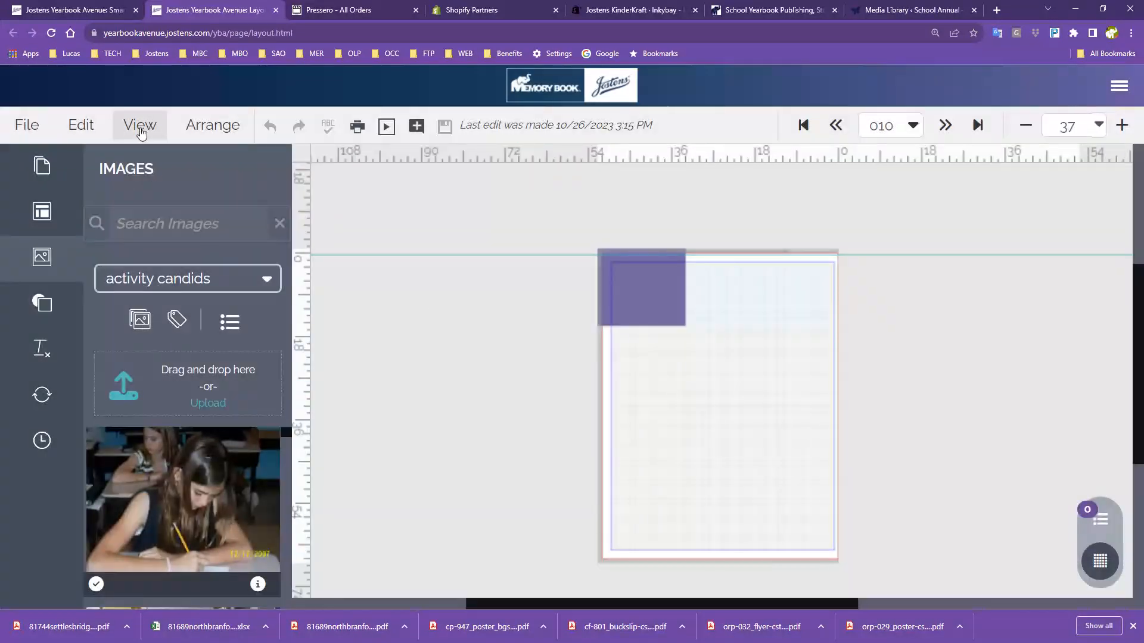
{"action": "left_click", "coordinate": [140, 124]}
{"action": "left_click", "coordinate": [220, 447]}
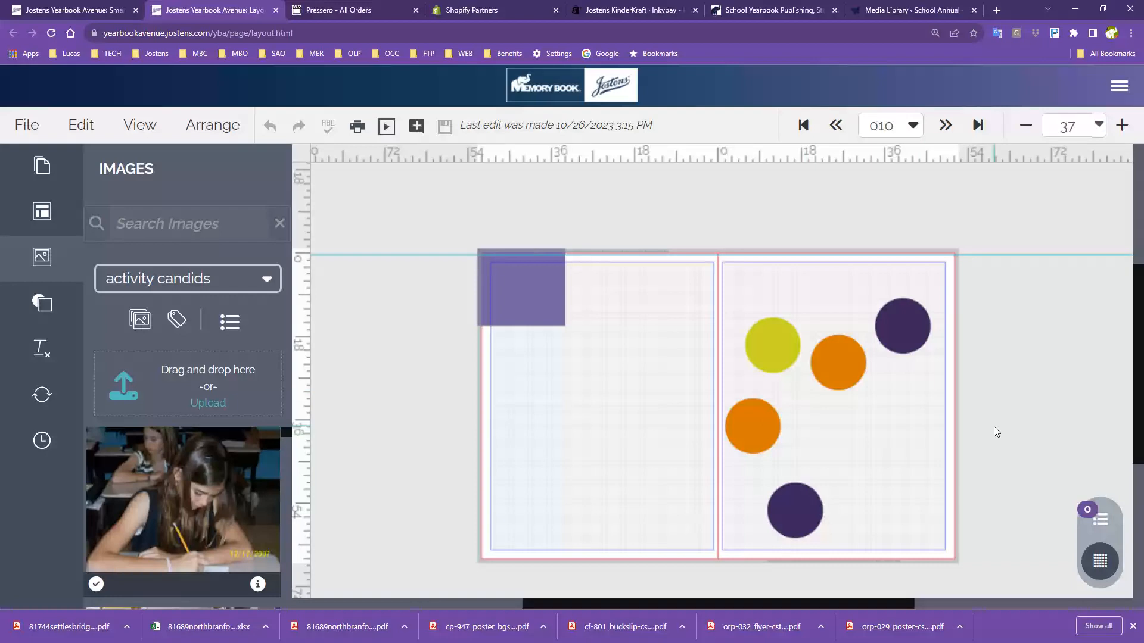
{"action": "left_click", "coordinate": [140, 126]}
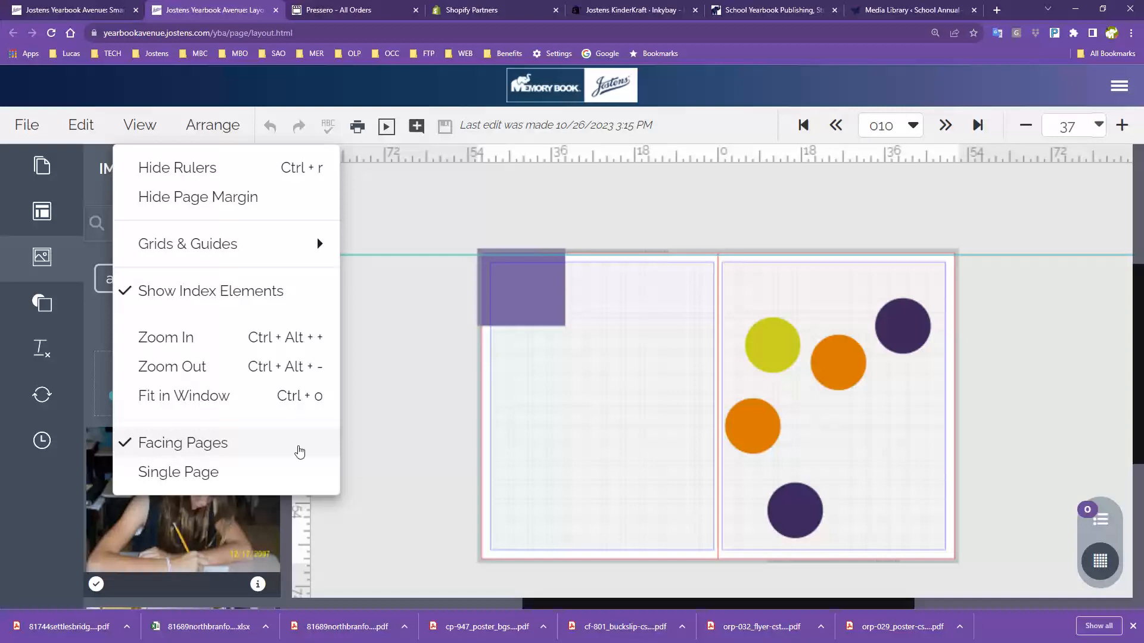
{"action": "left_click", "coordinate": [300, 452]}
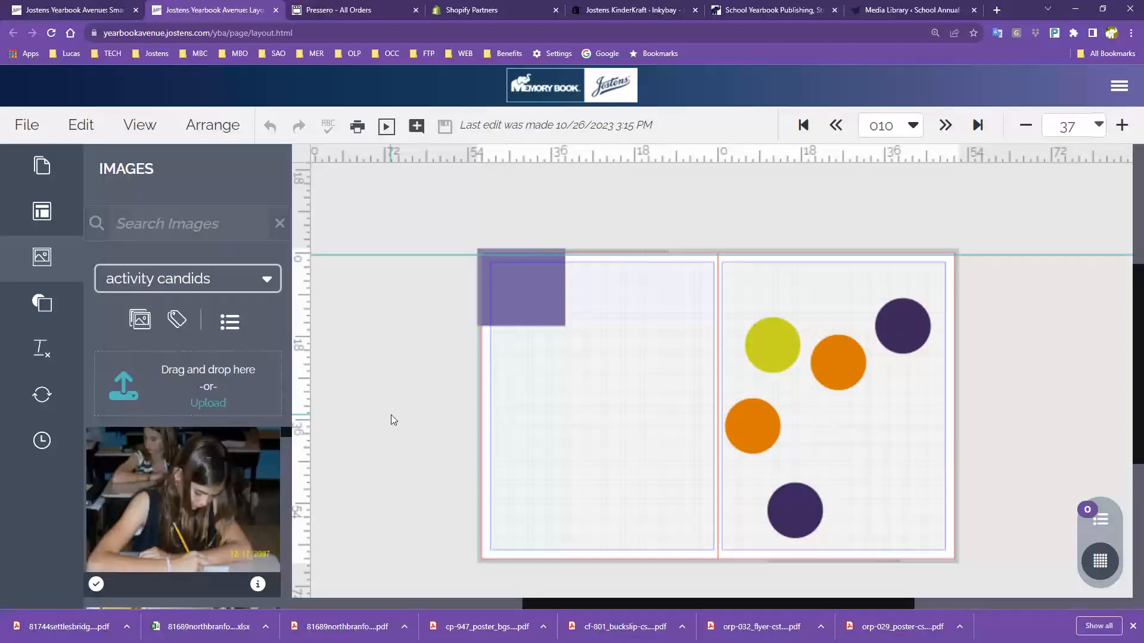
{"action": "left_click", "coordinate": [208, 131]}
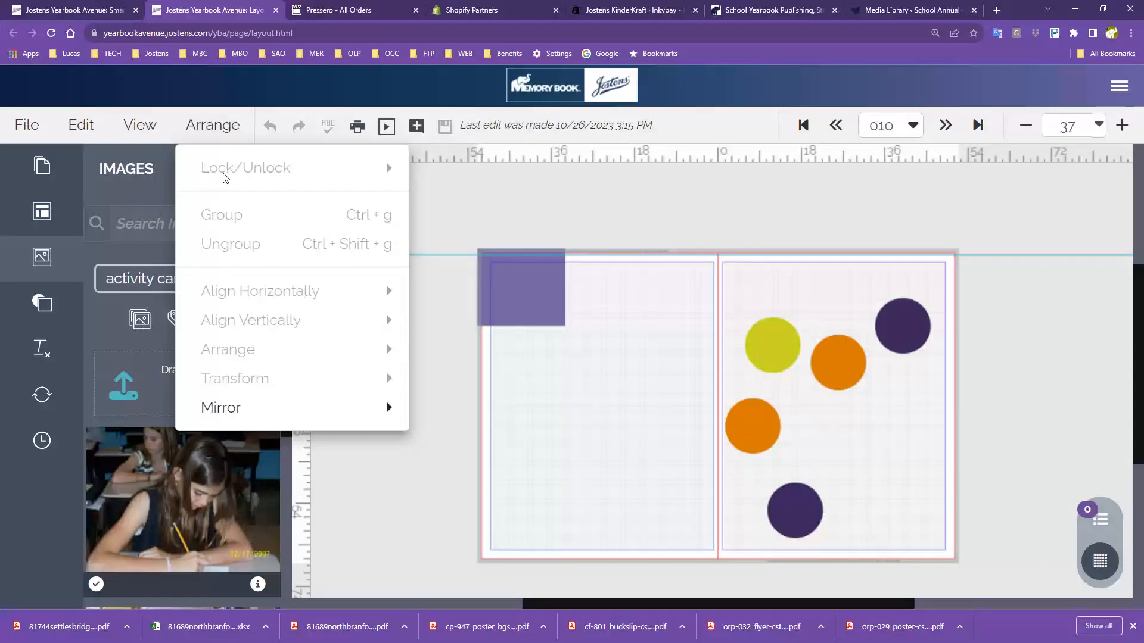
{"action": "left_click_drag", "start_coordinate": [744, 267], "coordinate": [913, 374]}
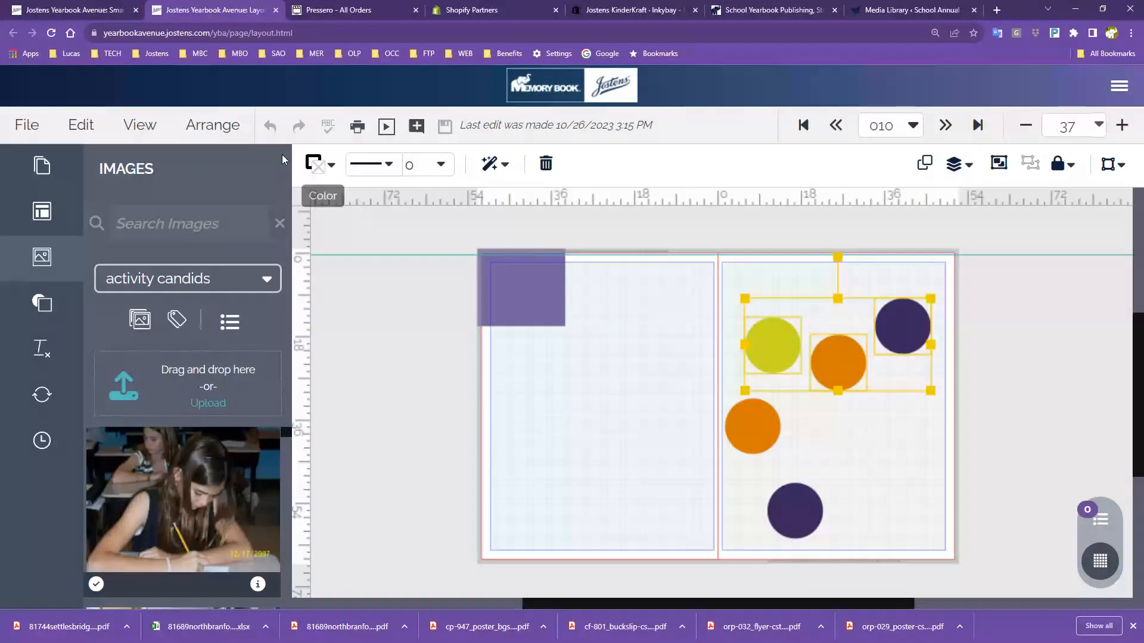
{"action": "left_click", "coordinate": [196, 124]}
{"action": "mouse_move", "coordinate": [369, 169]}
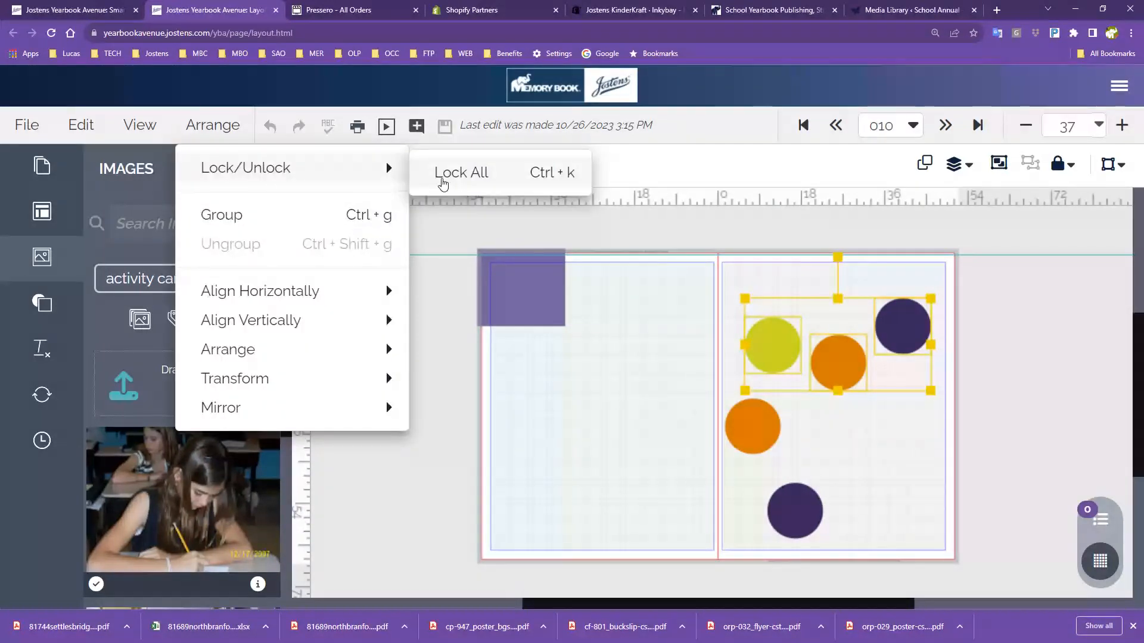
{"action": "left_click", "coordinate": [462, 173]}
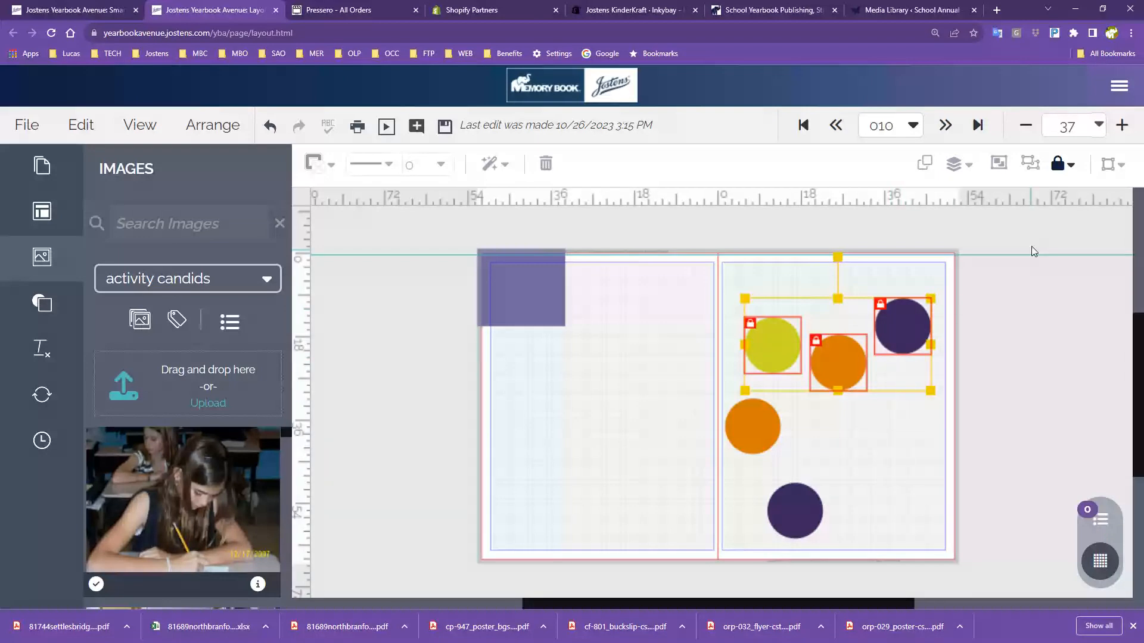
{"action": "left_click", "coordinate": [1060, 169]}
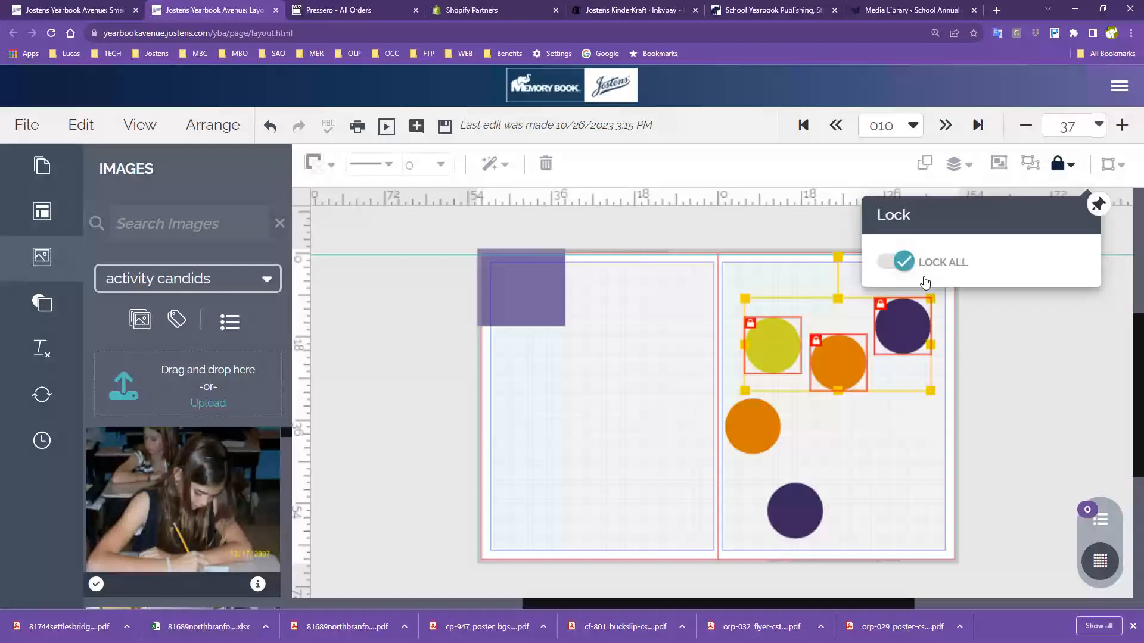
{"action": "left_click", "coordinate": [909, 268]}
{"action": "left_click", "coordinate": [899, 441]}
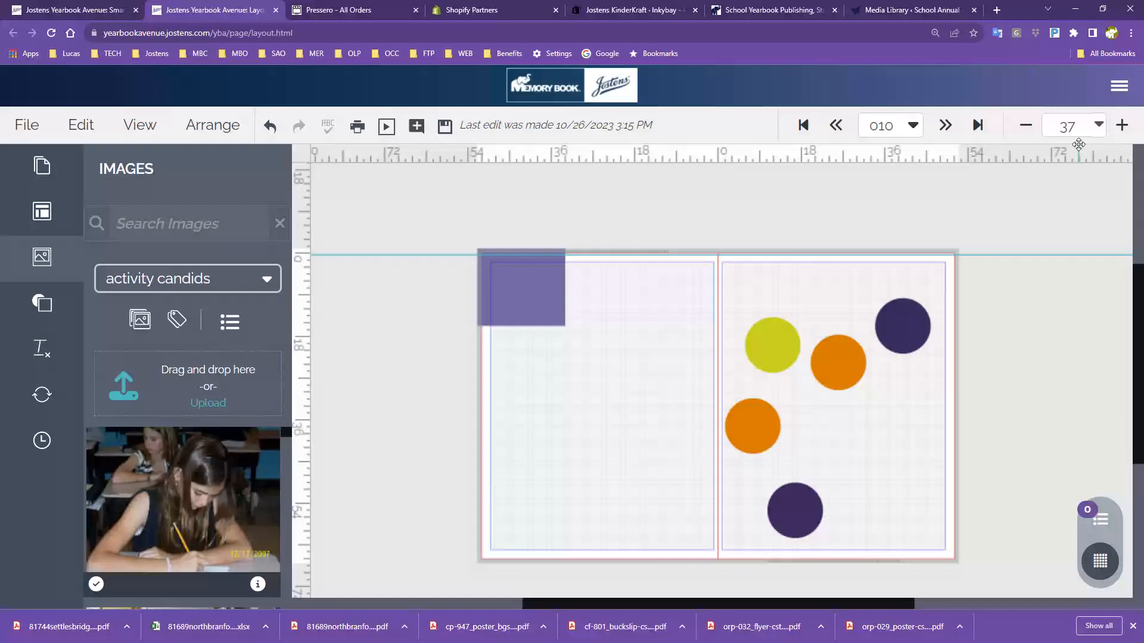
Drag the horizontal guide back onto the top ruler and select the three upper circles for arranging
{"action": "left_click_drag", "start_coordinate": [728, 289], "coordinate": [918, 357]}
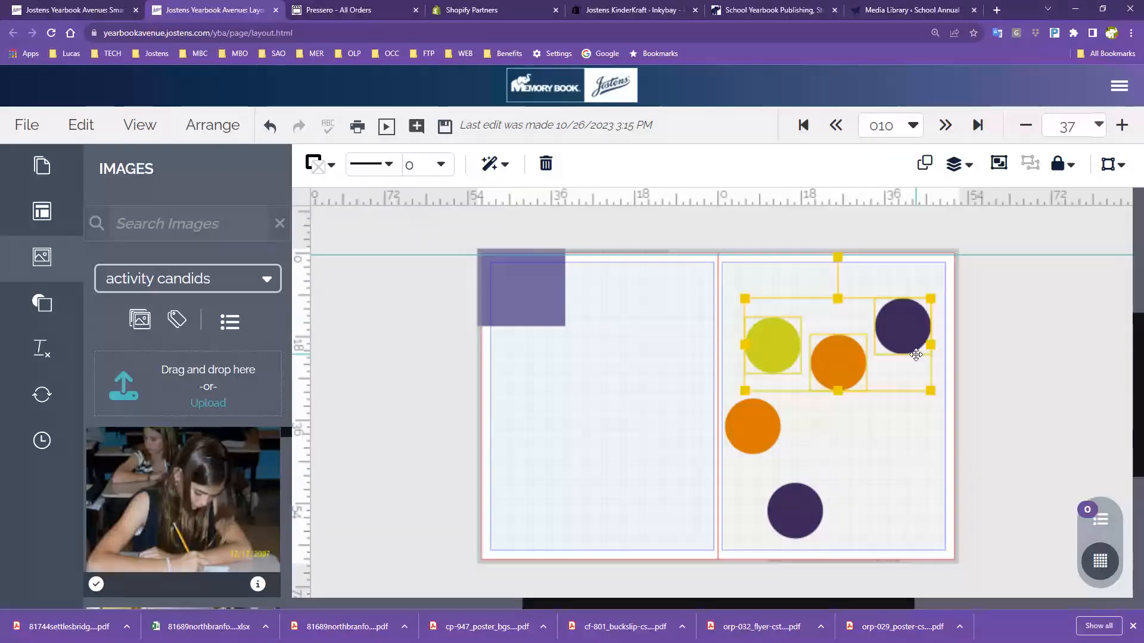
{"action": "left_click", "coordinate": [1055, 230]}
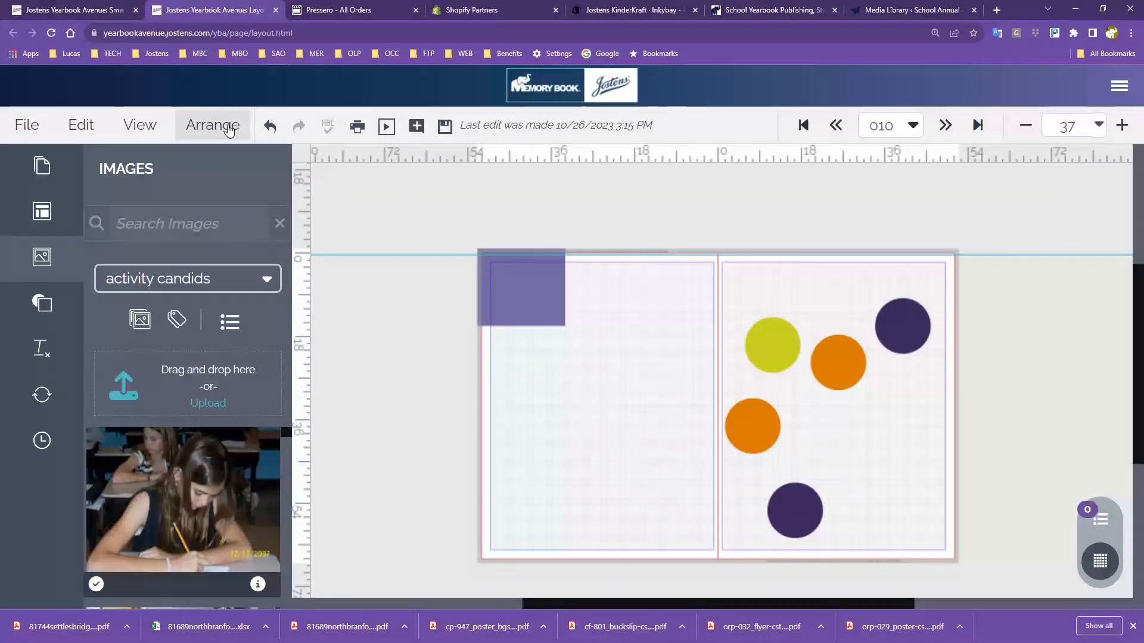
{"action": "left_click", "coordinate": [244, 132]}
{"action": "left_click_drag", "start_coordinate": [750, 256], "coordinate": [876, 156]}
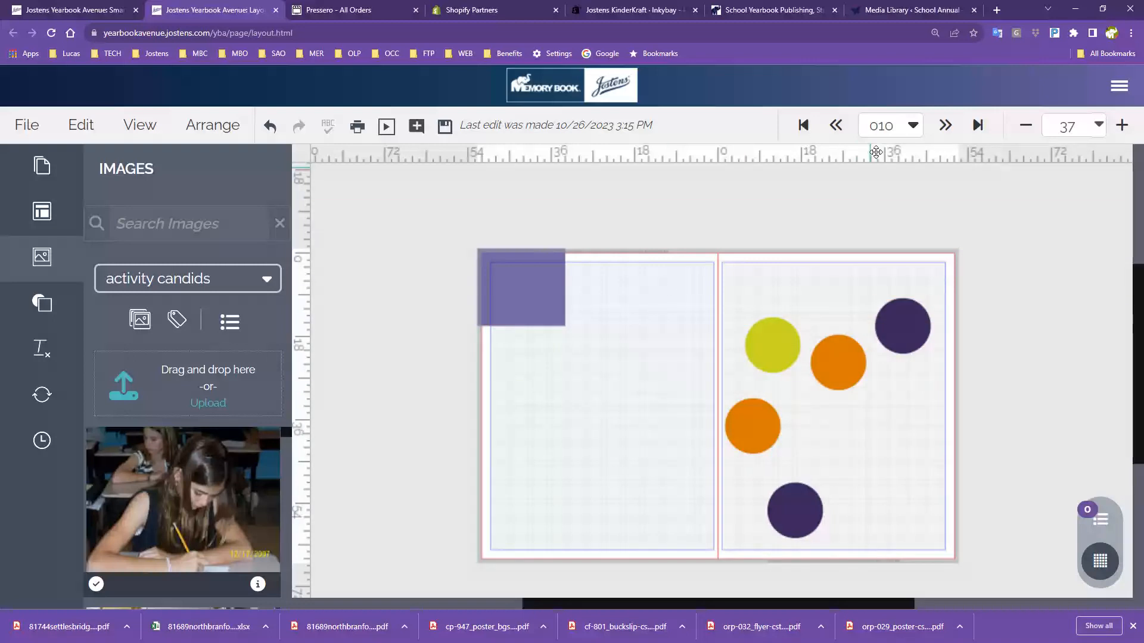
{"action": "left_click_drag", "start_coordinate": [693, 272], "coordinate": [952, 394]}
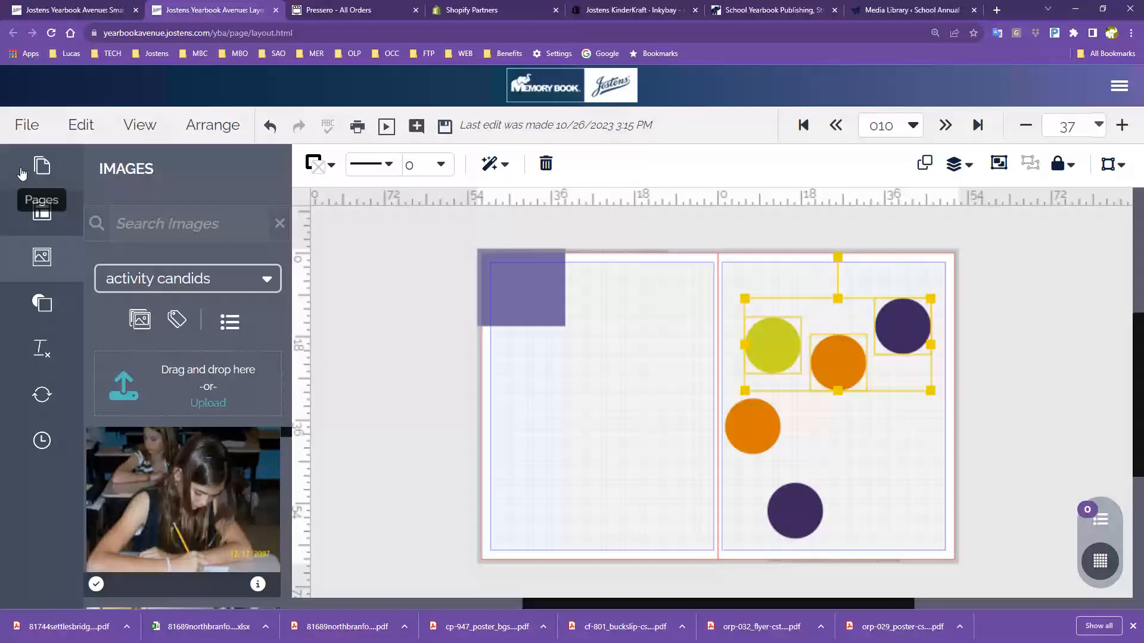
{"action": "left_click", "coordinate": [212, 125]}
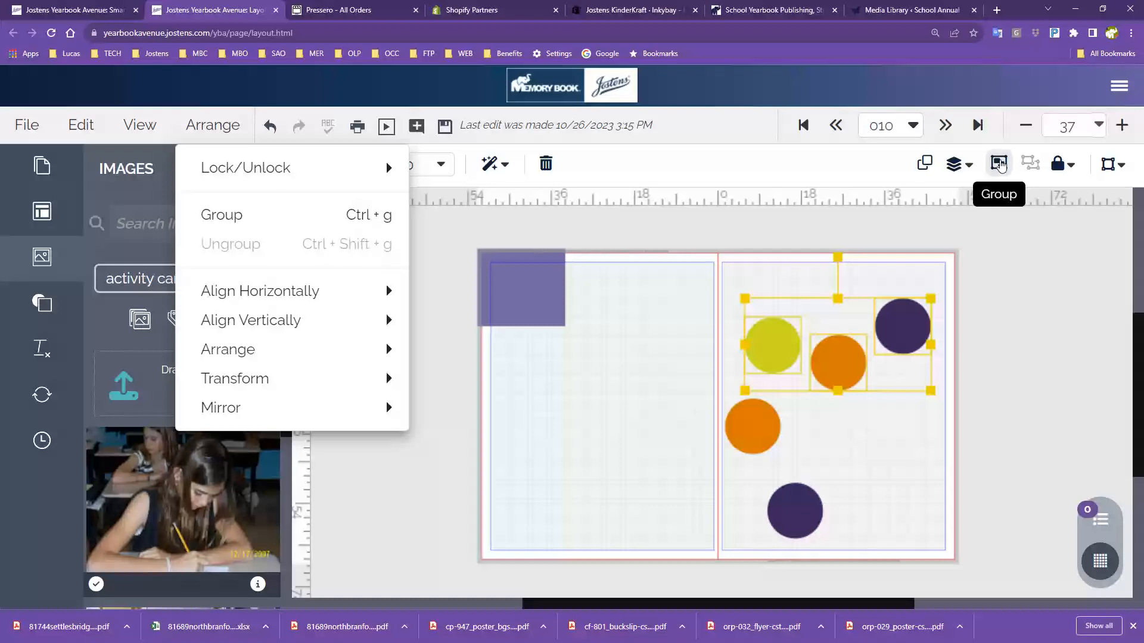
{"action": "left_click", "coordinate": [1004, 165]}
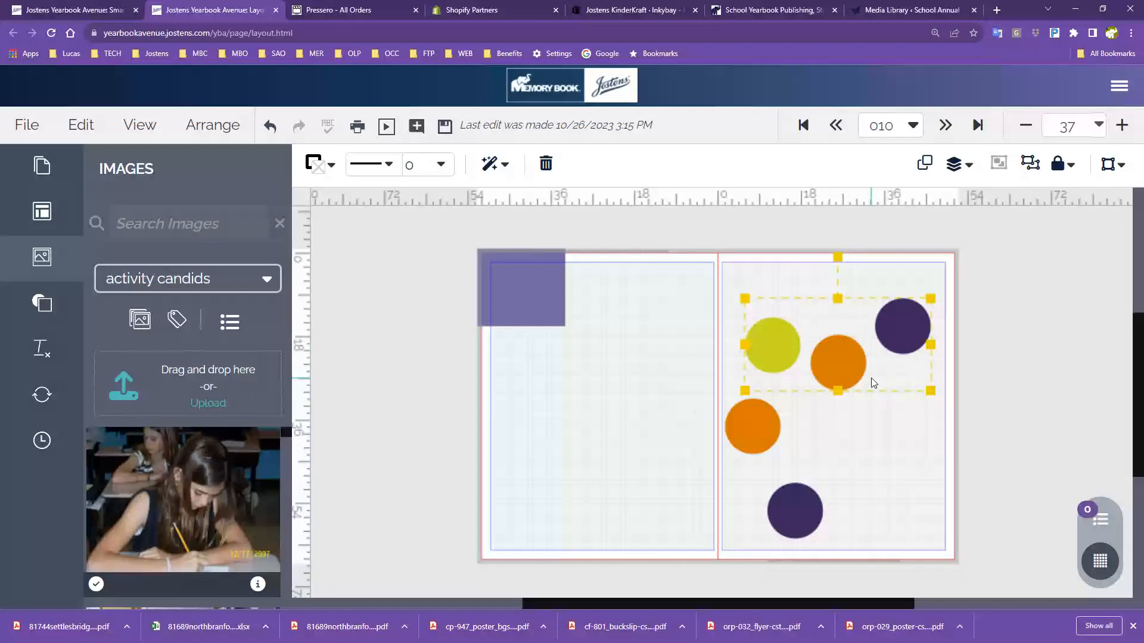
{"action": "left_click", "coordinate": [1032, 167]}
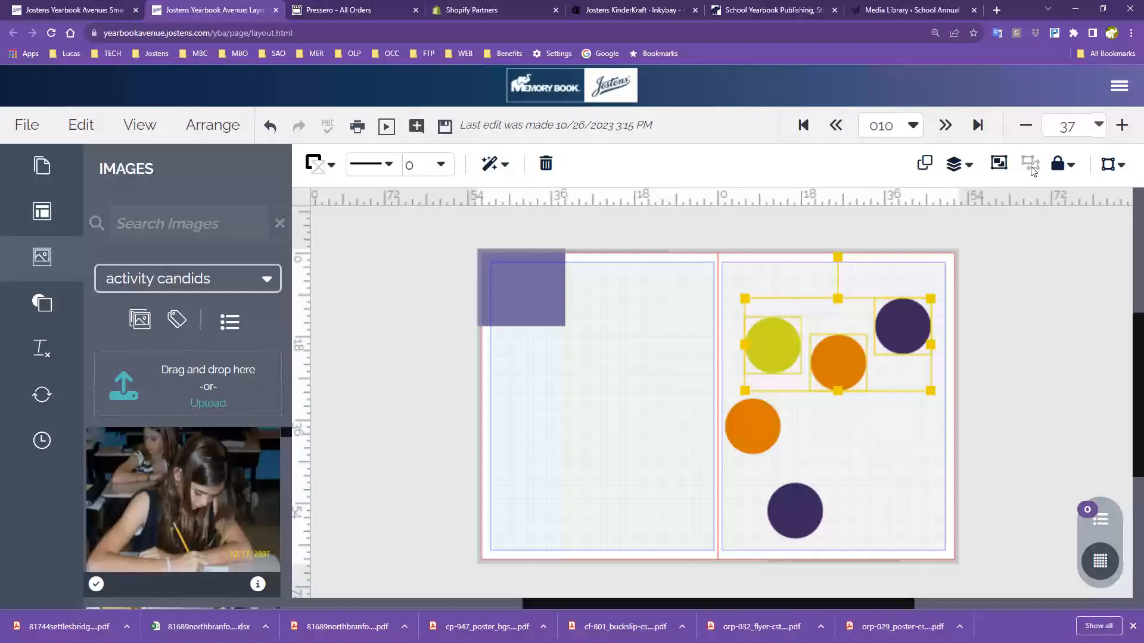
{"action": "left_click", "coordinate": [1017, 364]}
{"action": "left_click_drag", "start_coordinate": [753, 296], "coordinate": [915, 364]}
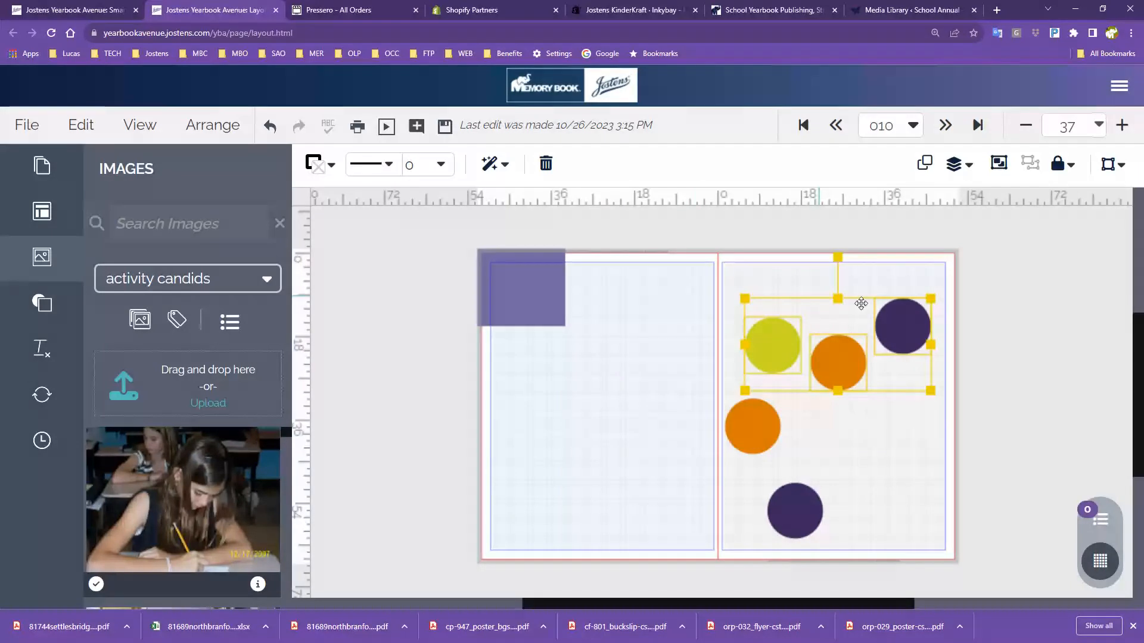
{"action": "left_click", "coordinate": [199, 127]}
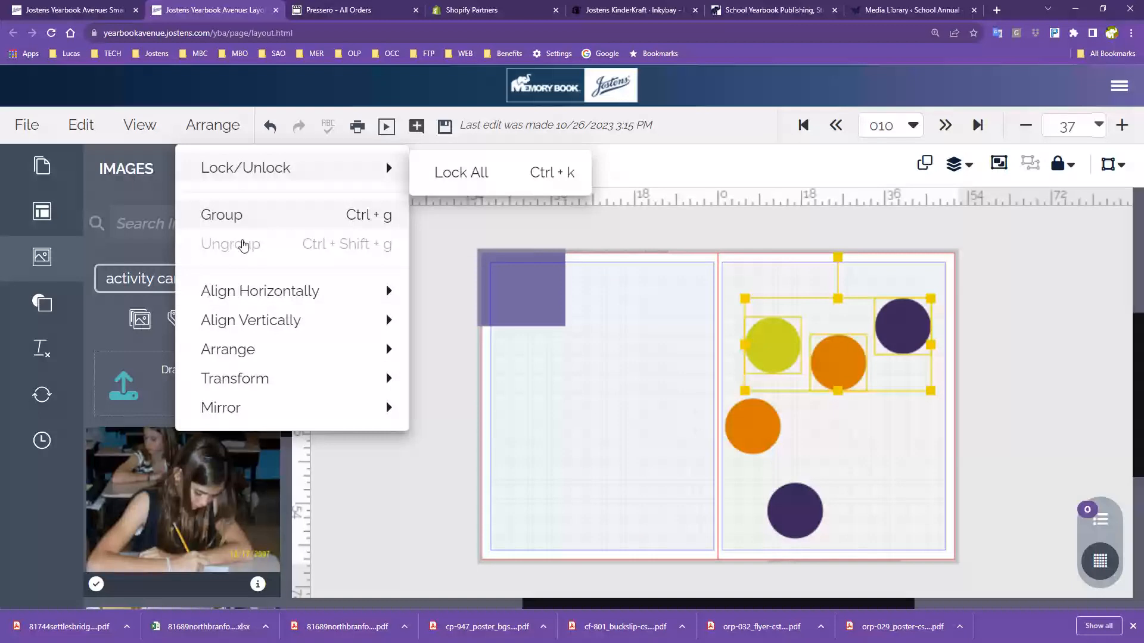
{"action": "mouse_move", "coordinate": [262, 329]}
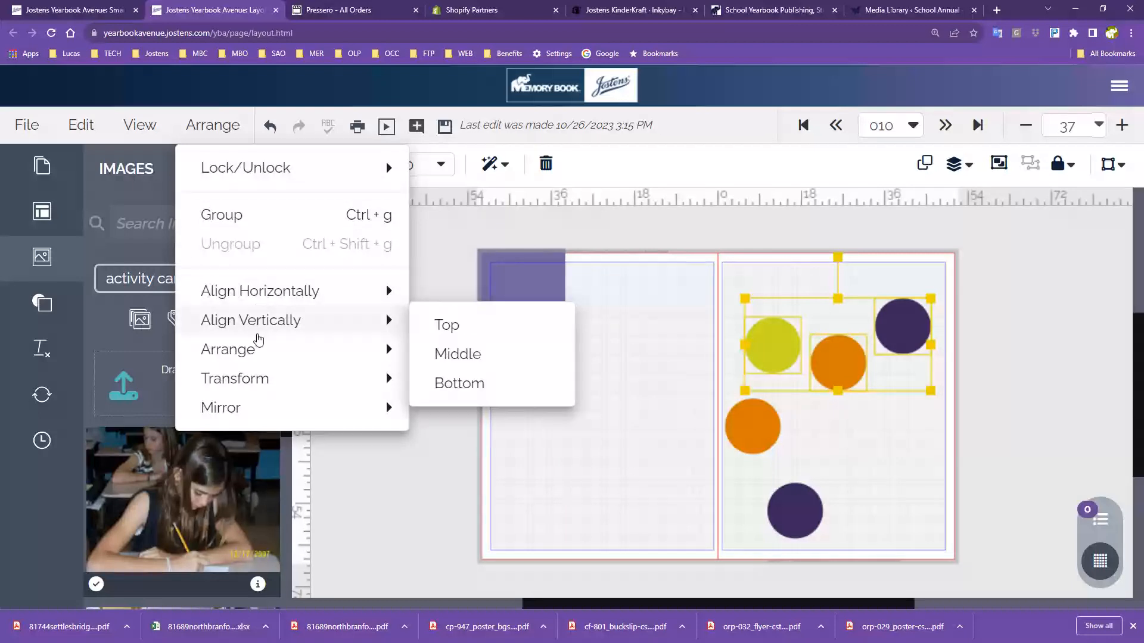
{"action": "mouse_move", "coordinate": [265, 304]}
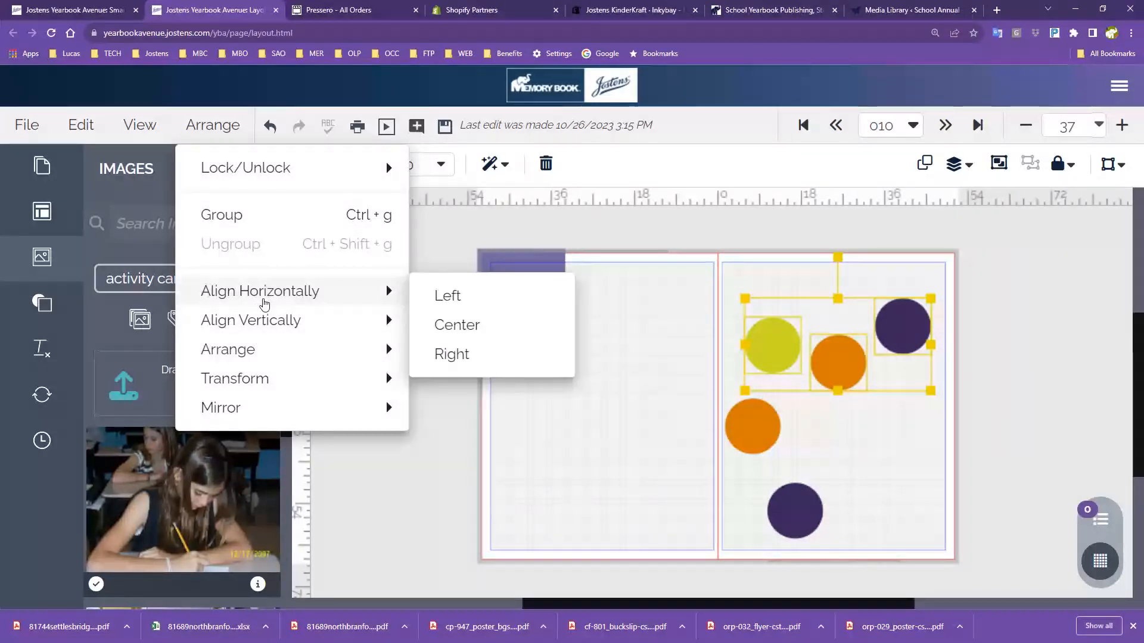
{"action": "left_click", "coordinate": [782, 184]}
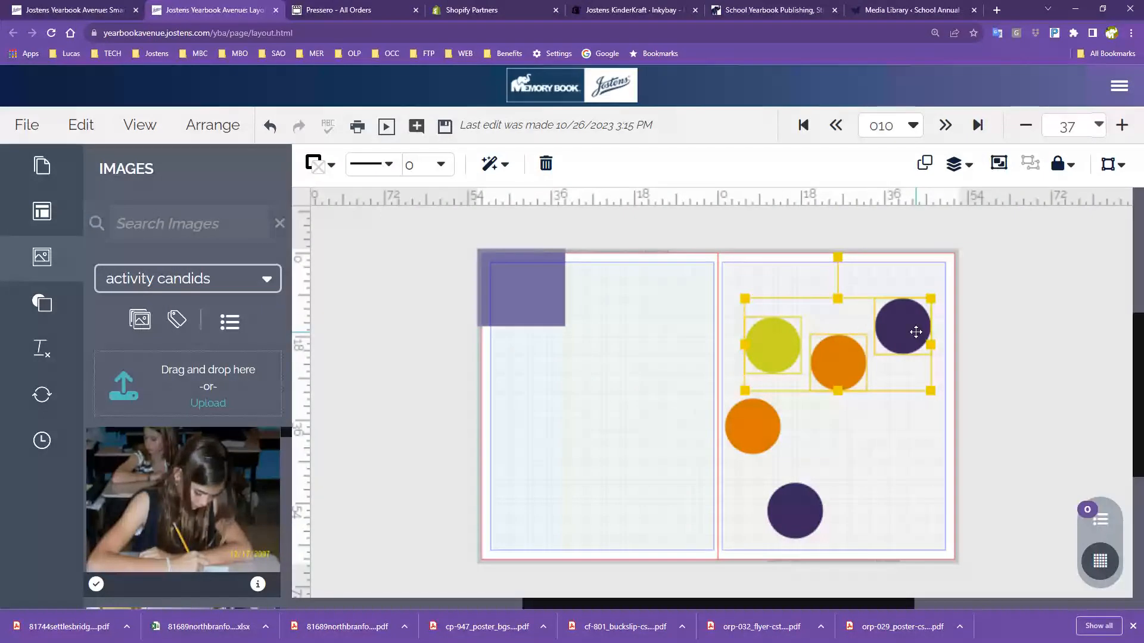
Pin the Arrange panel aside and top-align the yellow, orange and top-right purple circles
{"action": "left_click", "coordinate": [955, 165]}
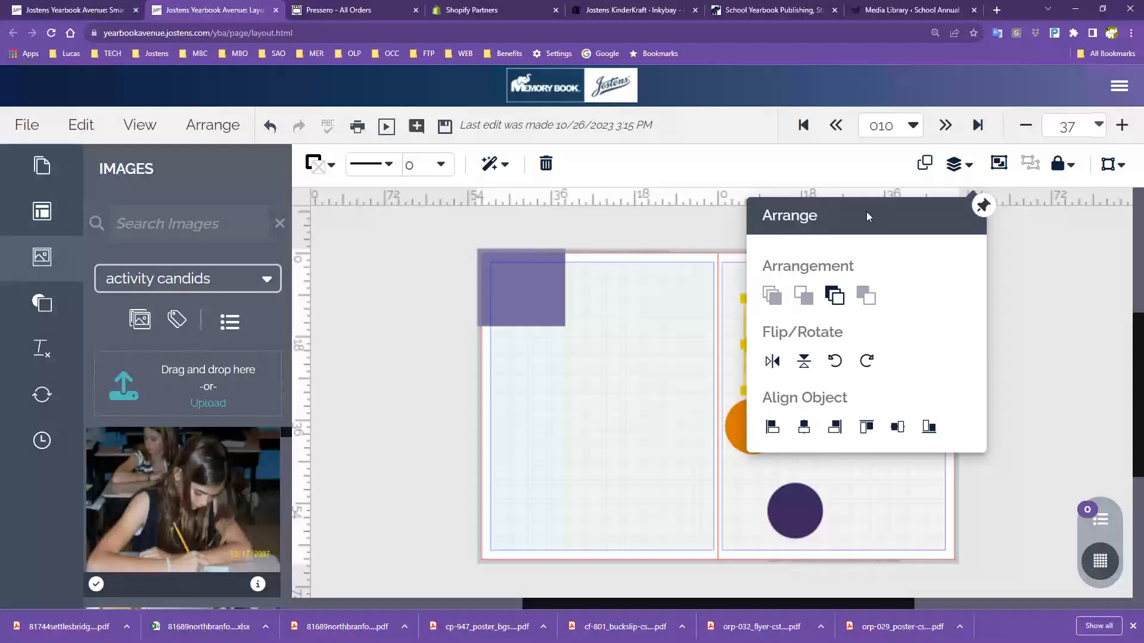
{"action": "left_click_drag", "start_coordinate": [866, 212], "coordinate": [689, 229]}
{"action": "left_click", "coordinate": [983, 205]}
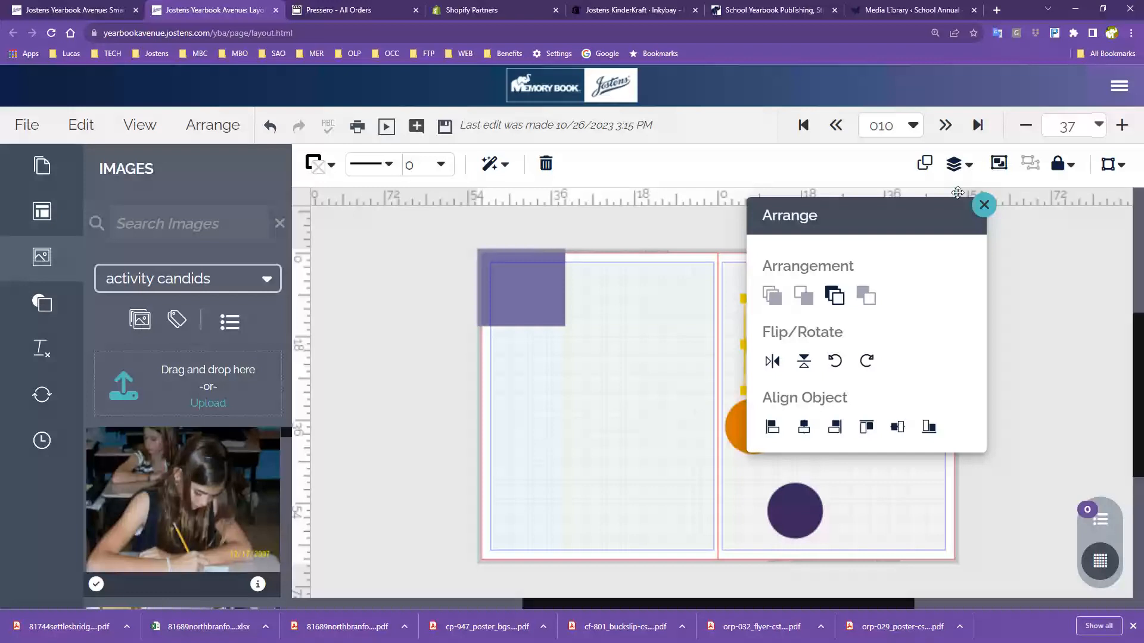
{"action": "left_click_drag", "start_coordinate": [929, 231], "coordinate": [564, 252]}
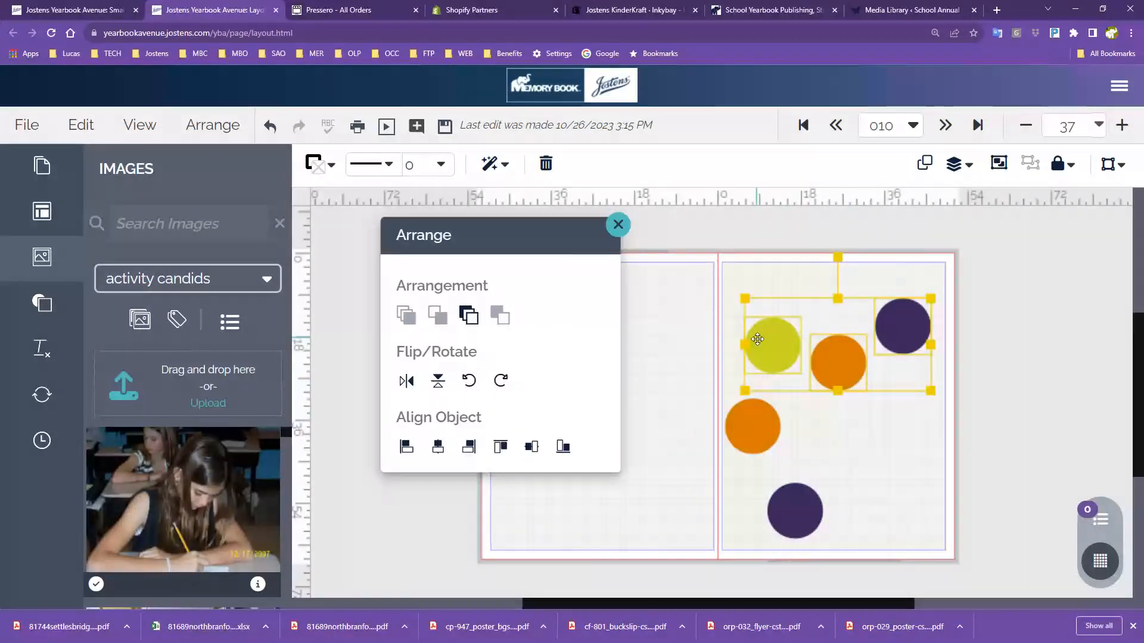
{"action": "left_click", "coordinate": [762, 287]}
{"action": "left_click_drag", "start_coordinate": [761, 287], "coordinate": [933, 372]}
{"action": "left_click", "coordinate": [510, 450]}
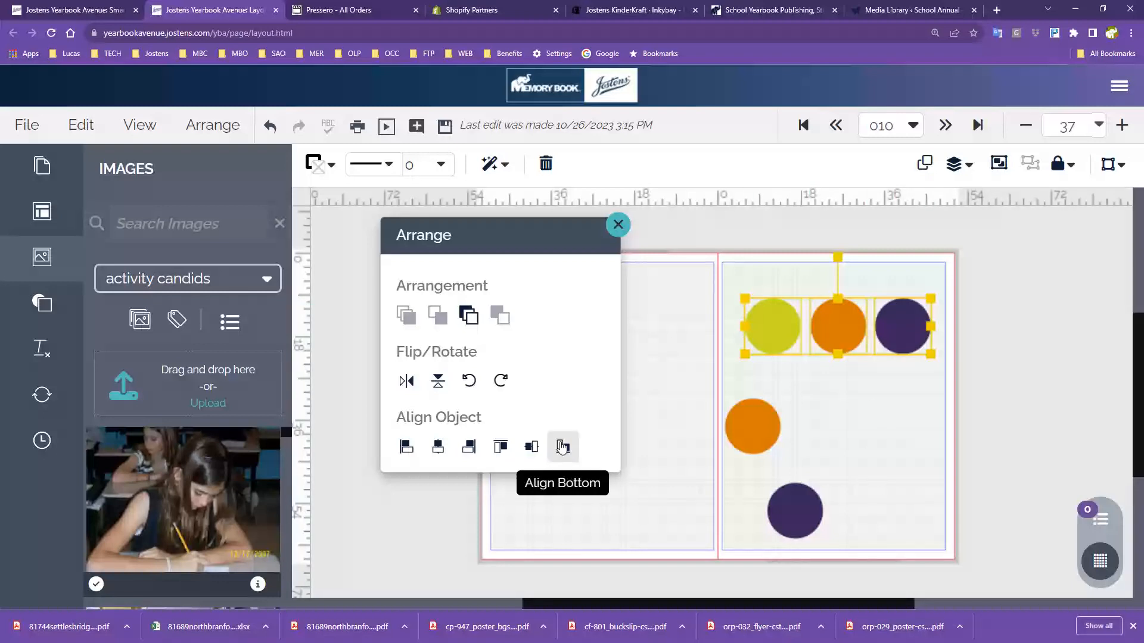
{"action": "left_click", "coordinate": [887, 452]}
Right-align the left column of circles and nudge it slightly left
{"action": "left_click_drag", "start_coordinate": [712, 294], "coordinate": [778, 515]}
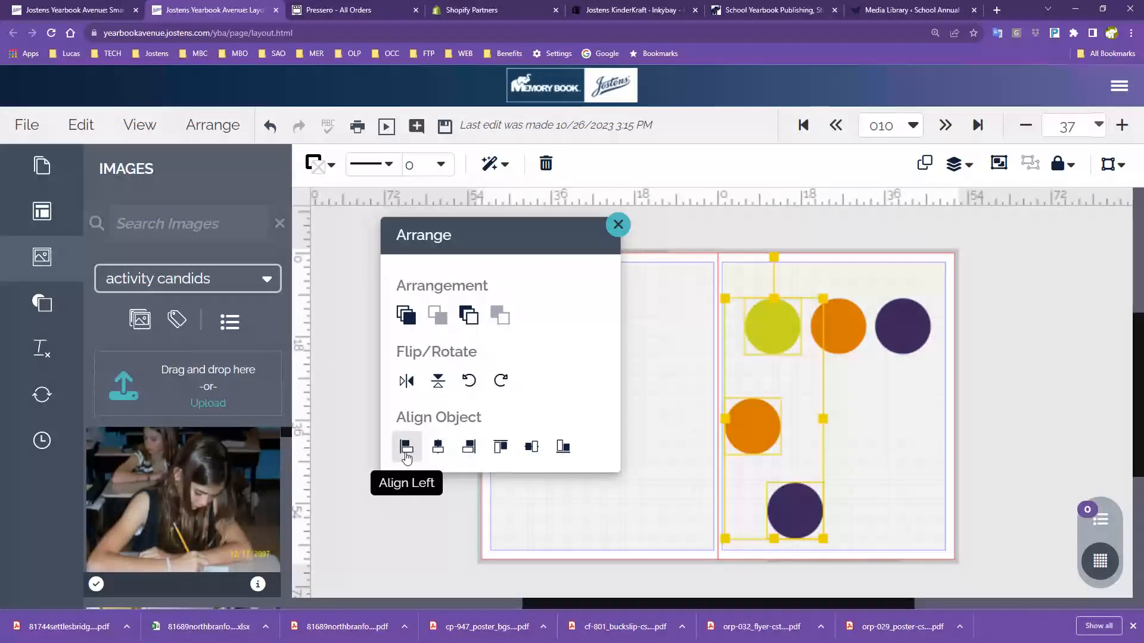
{"action": "left_click", "coordinate": [470, 451]}
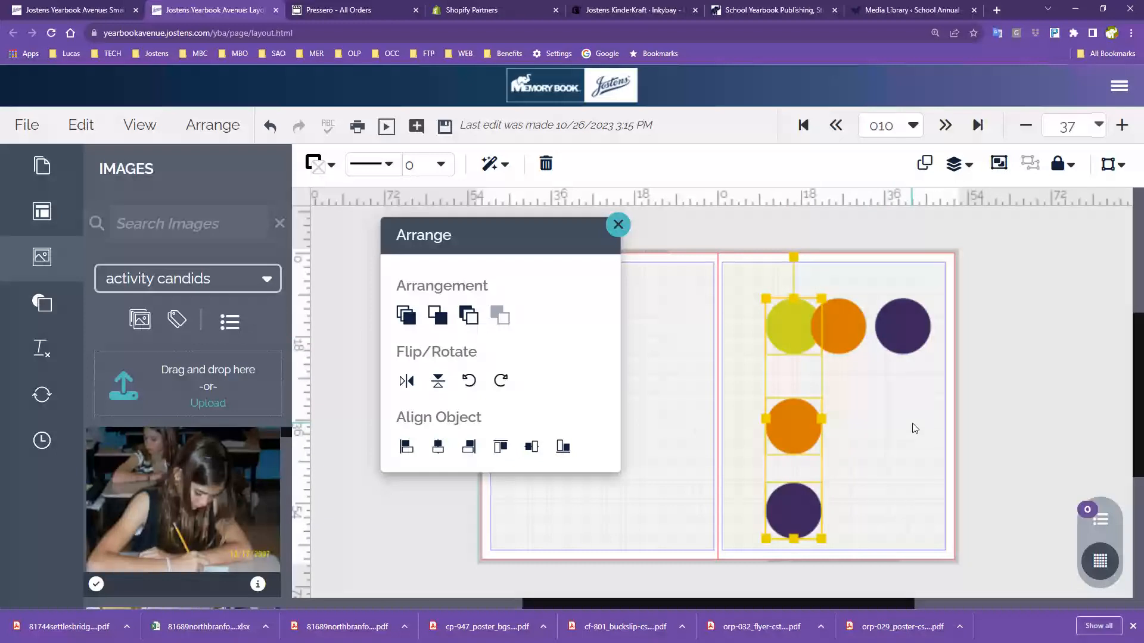
{"action": "key", "text": "Left"}
{"action": "key", "text": "Left"}
{"action": "key", "text": "Left"}
{"action": "key", "text": "Left"}
{"action": "key", "text": "Left"}
{"action": "key", "text": "Left"}
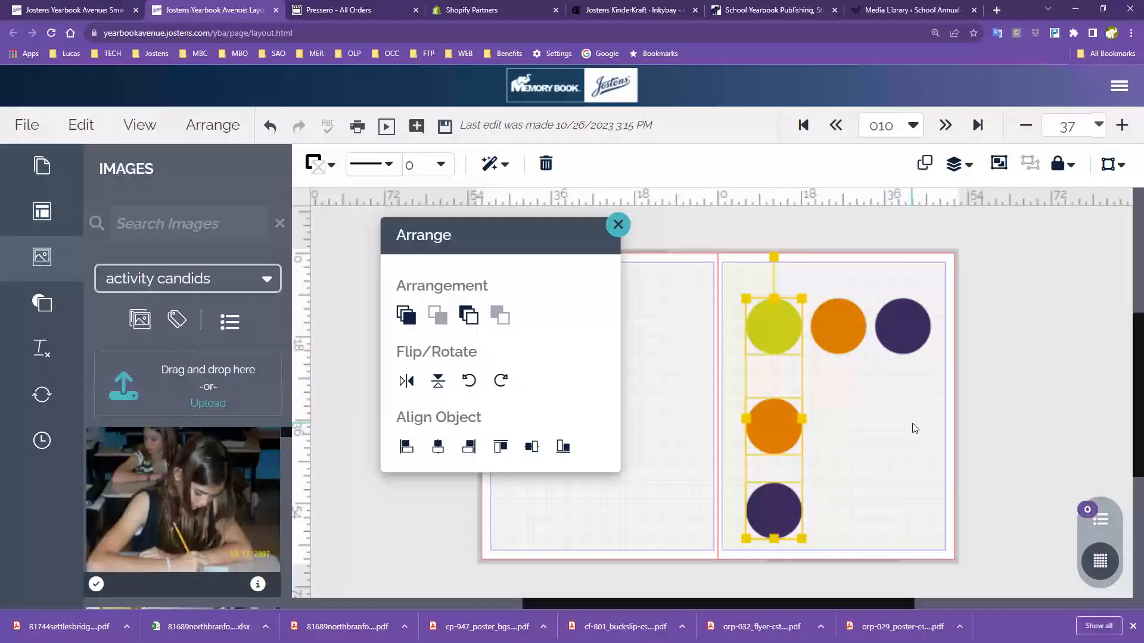
{"action": "left_click", "coordinate": [905, 429]}
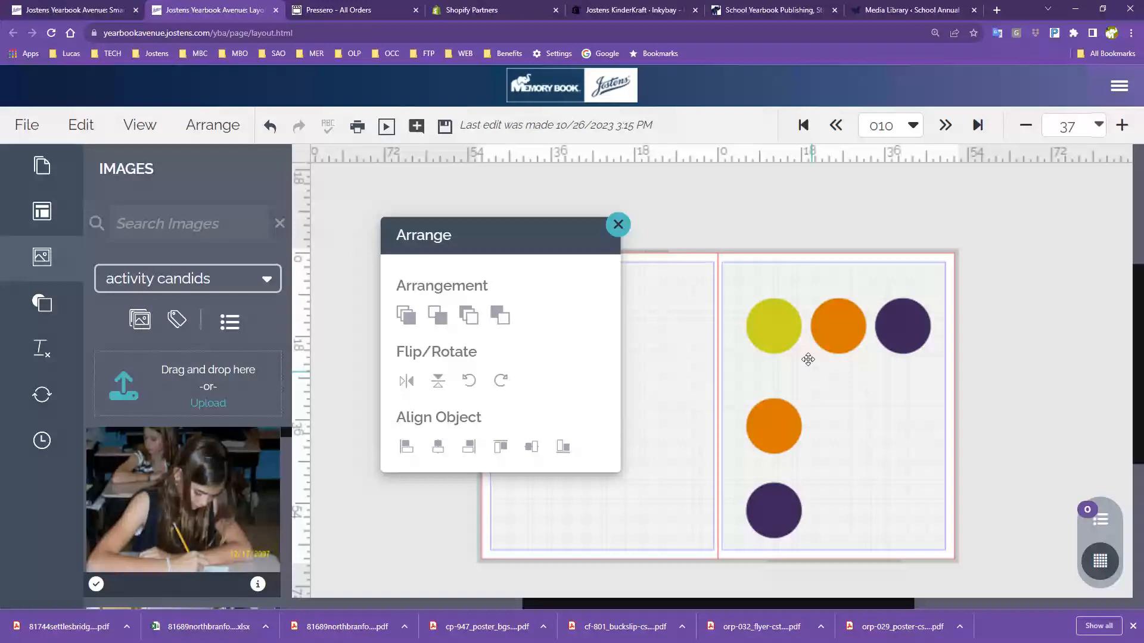
{"action": "left_click_drag", "start_coordinate": [766, 280], "coordinate": [919, 360]}
{"action": "left_click", "coordinate": [714, 338]}
{"action": "left_click_drag", "start_coordinate": [738, 298], "coordinate": [809, 535]}
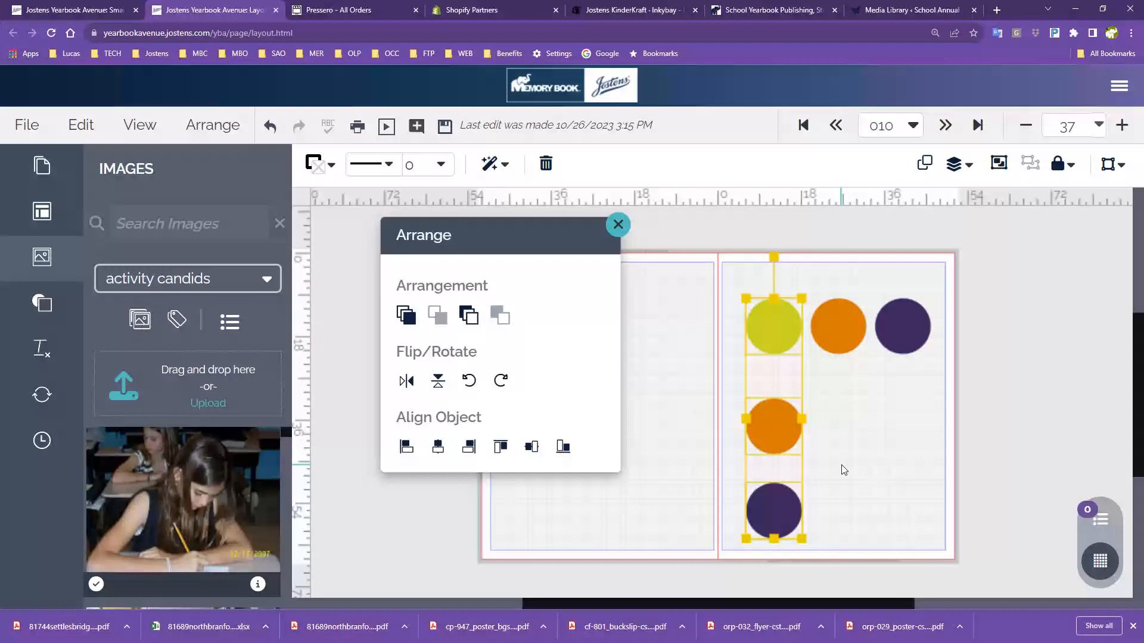
{"action": "left_click", "coordinate": [715, 398]}
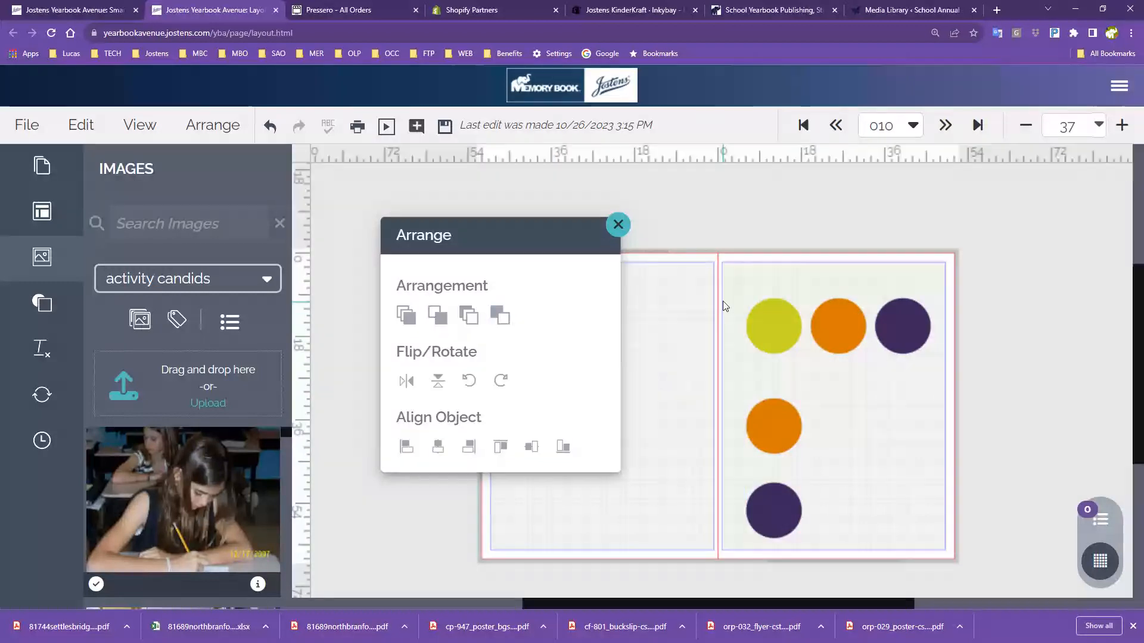
{"action": "left_click_drag", "start_coordinate": [722, 296], "coordinate": [789, 431]}
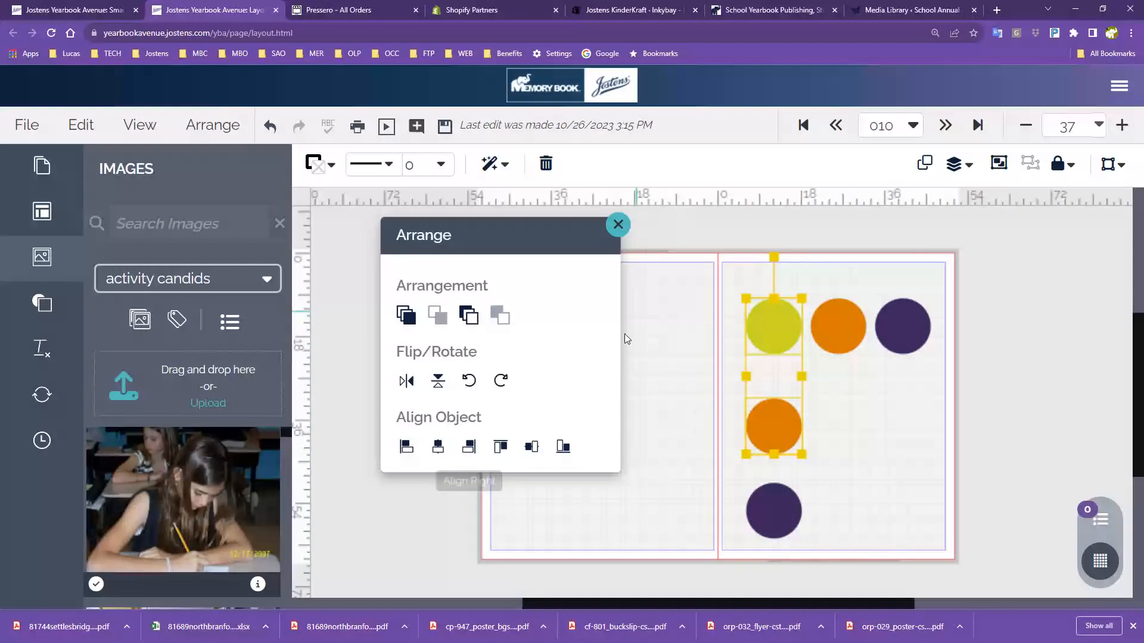
{"action": "left_click", "coordinate": [214, 127]}
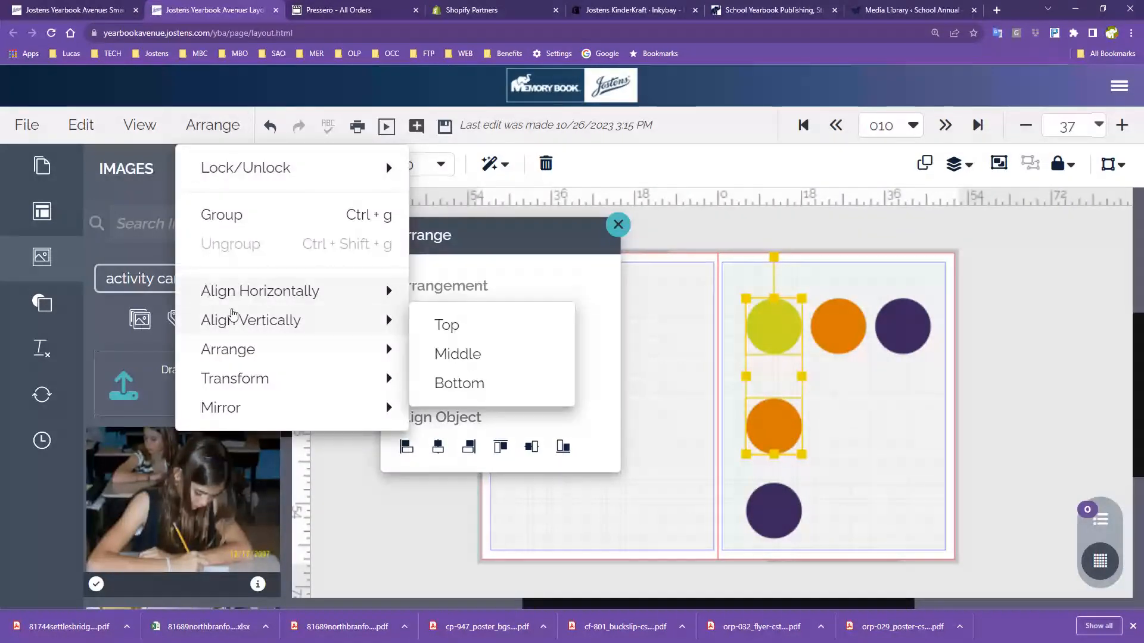
{"action": "mouse_move", "coordinate": [238, 292]}
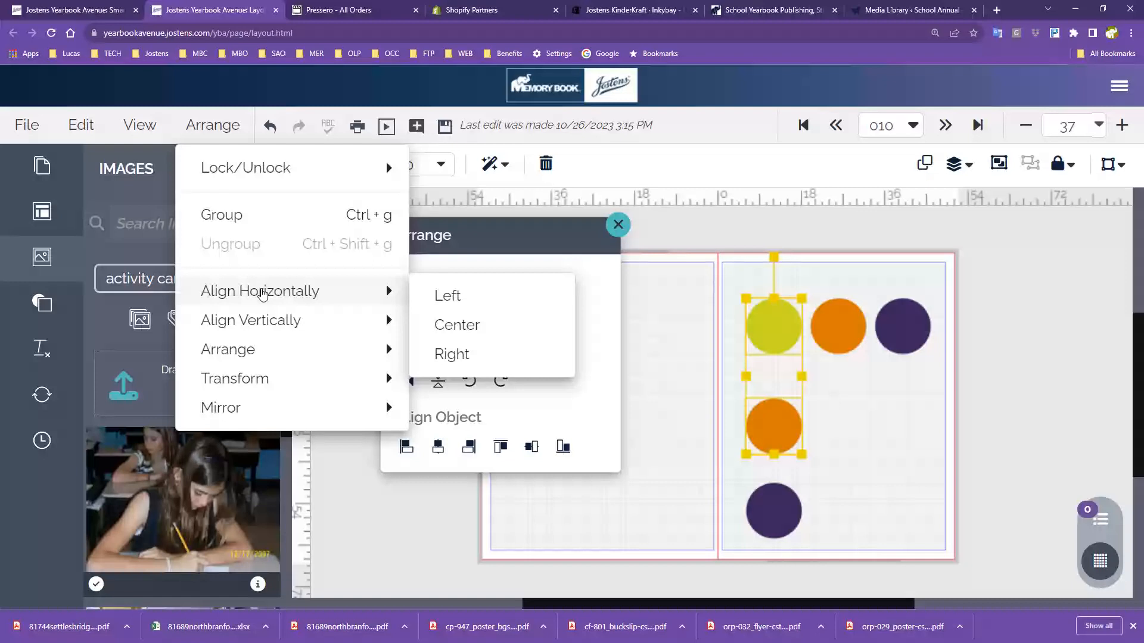
{"action": "mouse_move", "coordinate": [269, 324]}
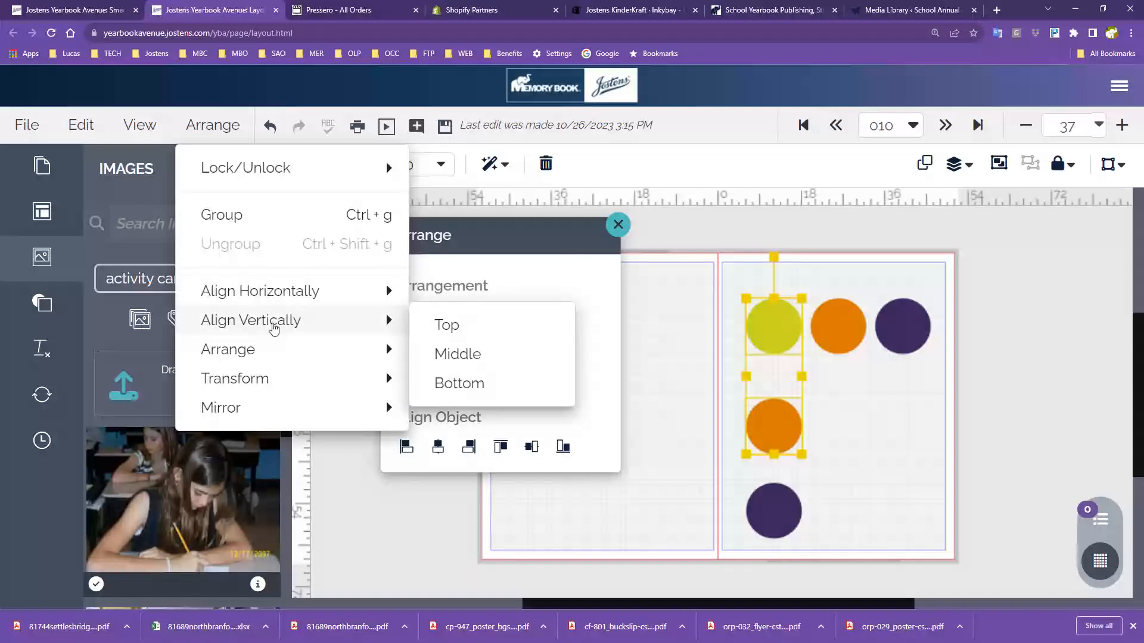
{"action": "mouse_move", "coordinate": [280, 353]}
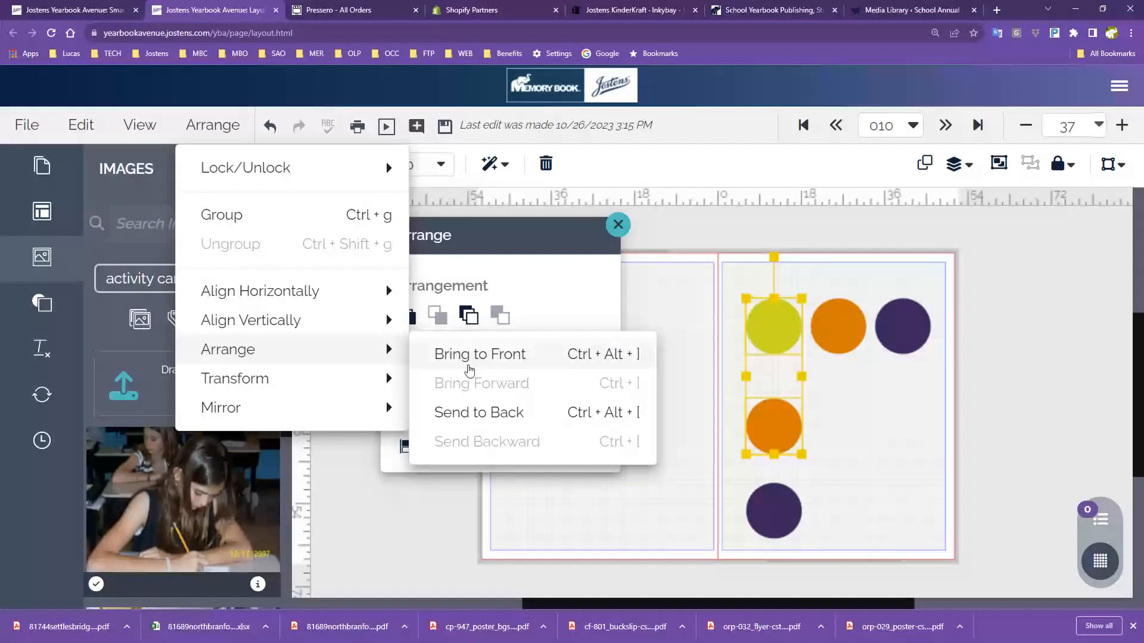
{"action": "left_click", "coordinate": [906, 474]}
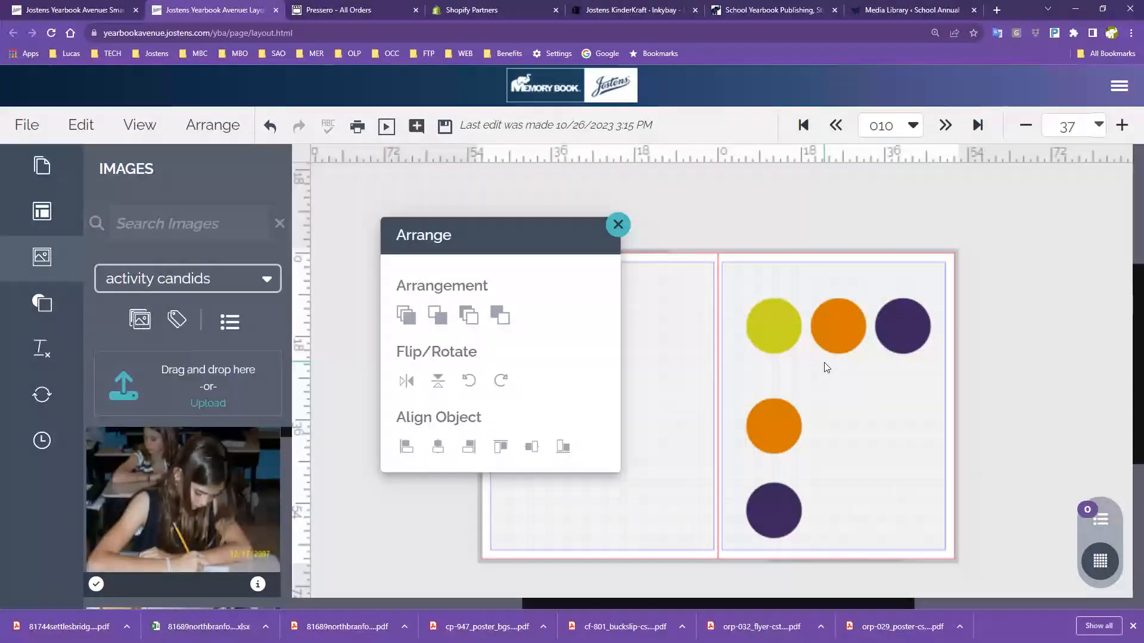
{"action": "left_click", "coordinate": [1122, 125]}
Zoom in and drag the yellow and purple circles onto the orange one
{"action": "left_click", "coordinate": [1122, 125]}
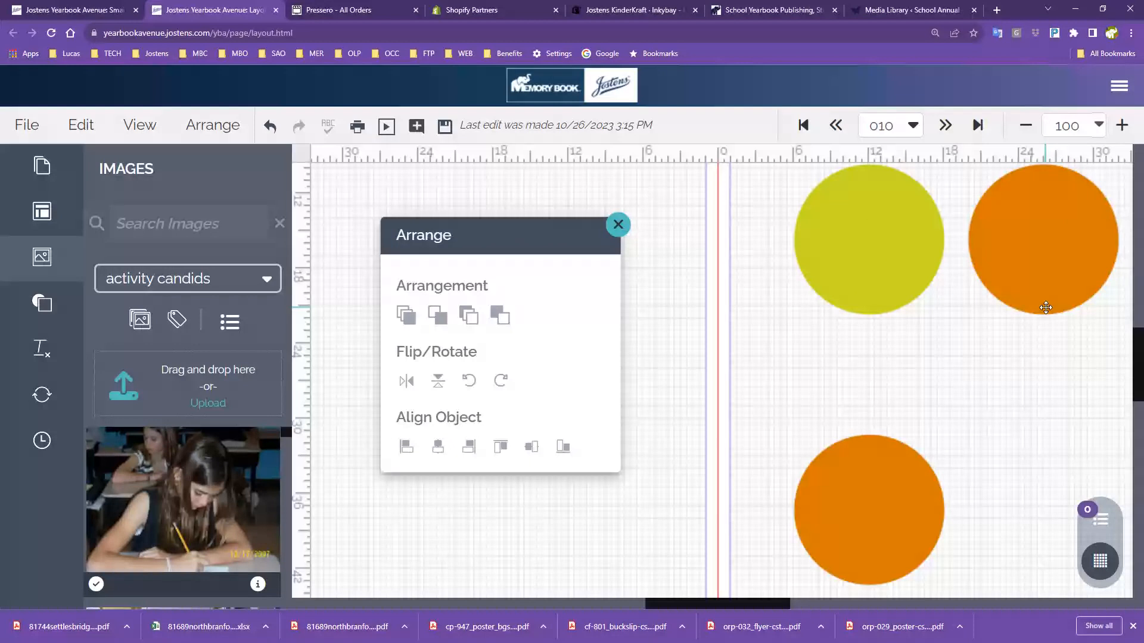
{"action": "left_click_drag", "start_coordinate": [993, 361], "coordinate": [856, 458]}
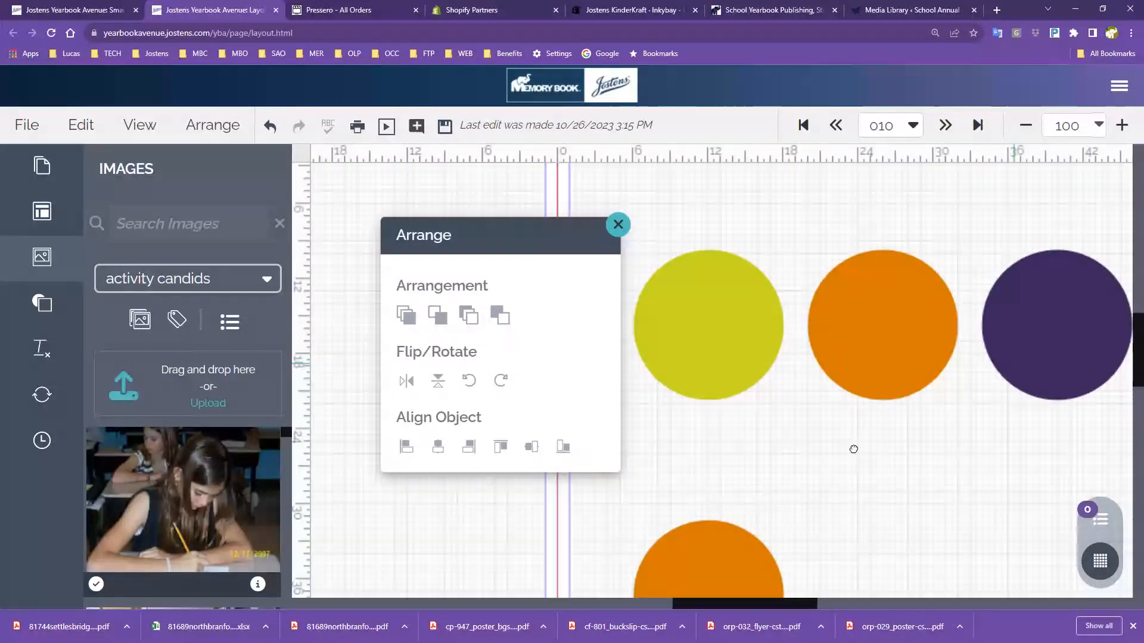
{"action": "left_click_drag", "start_coordinate": [725, 322], "coordinate": [799, 313]}
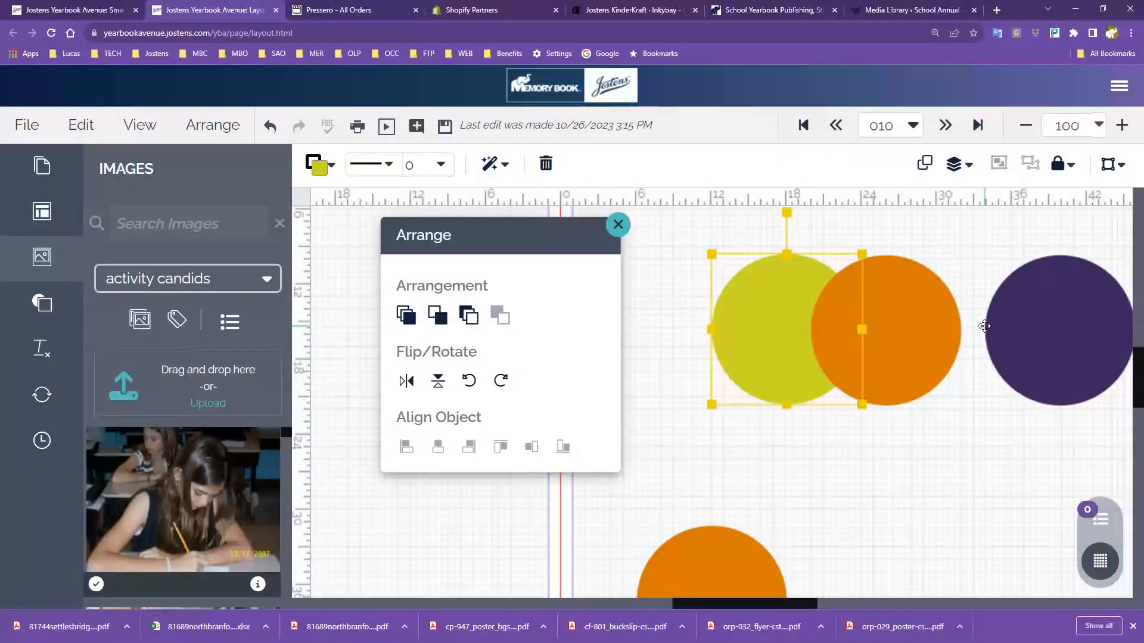
{"action": "left_click_drag", "start_coordinate": [1037, 322], "coordinate": [947, 321]}
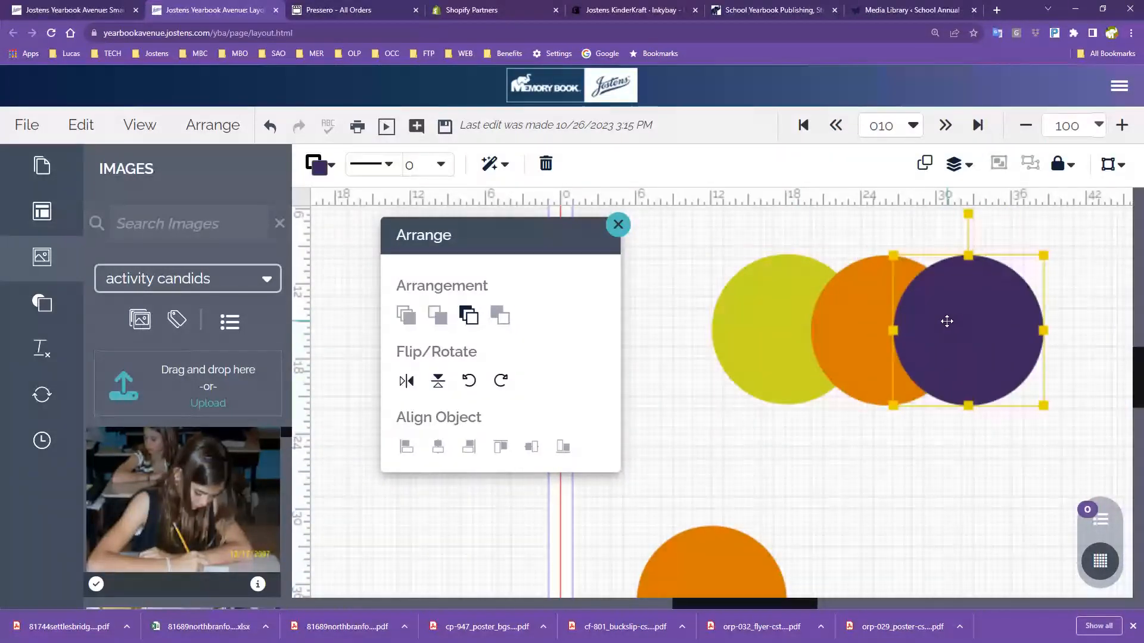
Send the purple circle to the back and bring the yellow circle to the front
{"action": "left_click", "coordinate": [960, 465]}
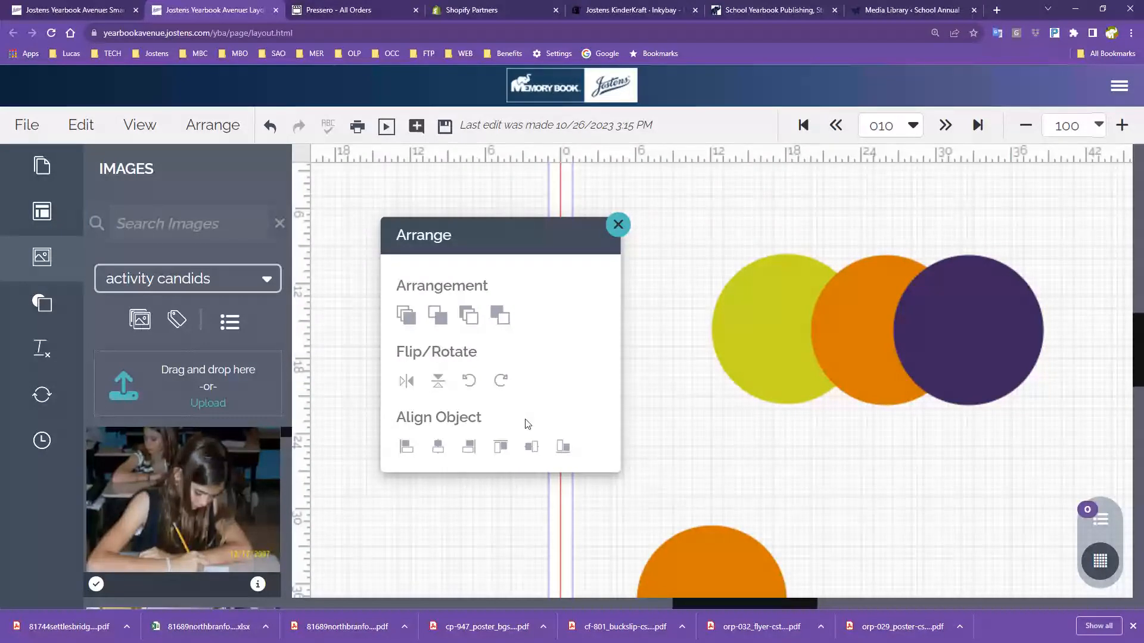
{"action": "left_click", "coordinate": [976, 317]}
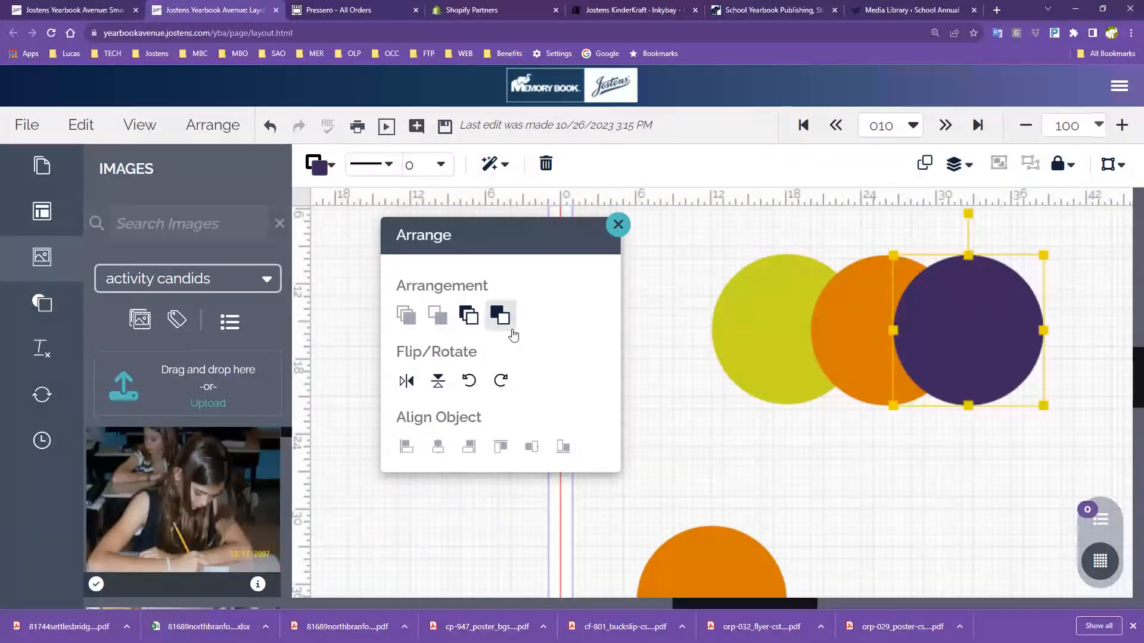
{"action": "left_click", "coordinate": [507, 324]}
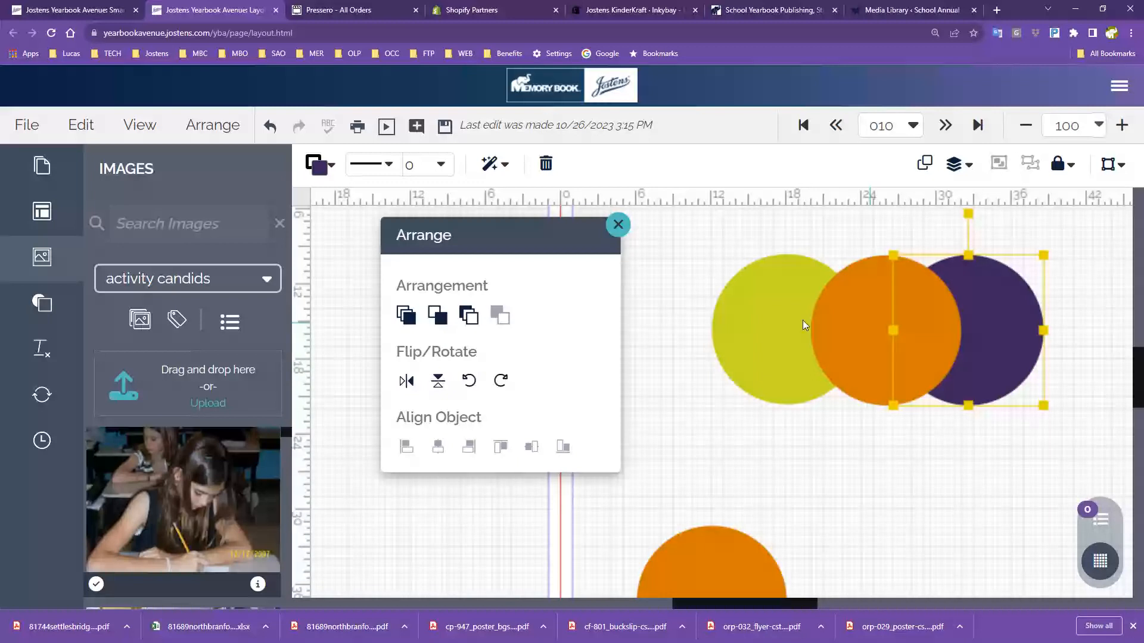
{"action": "left_click", "coordinate": [469, 315]}
{"action": "left_click", "coordinate": [846, 357]}
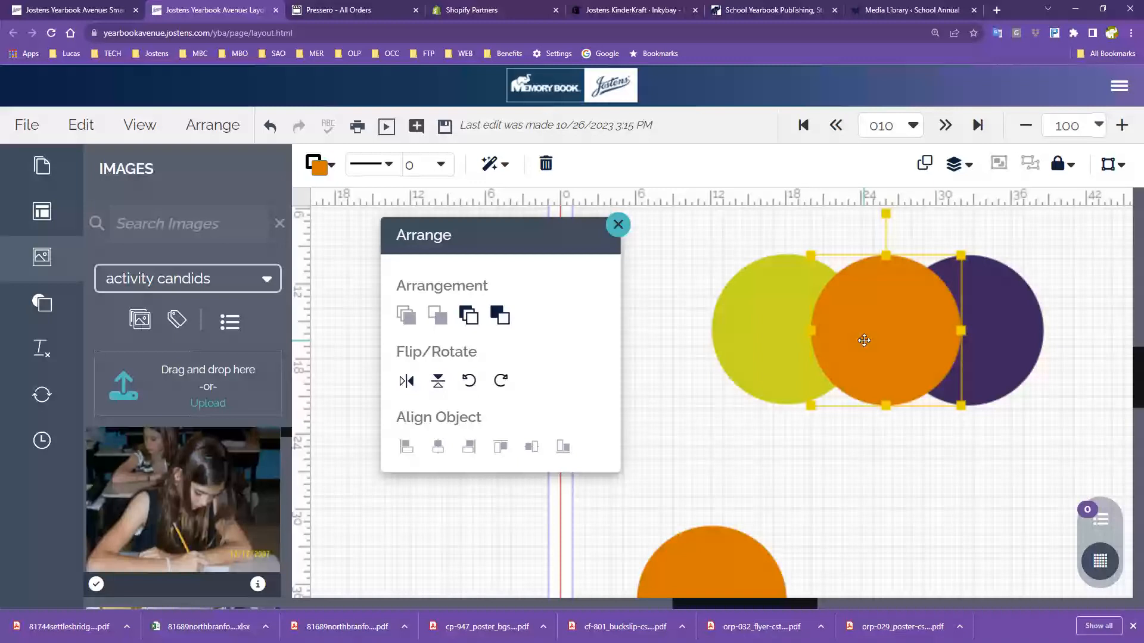
{"action": "left_click", "coordinate": [769, 332]}
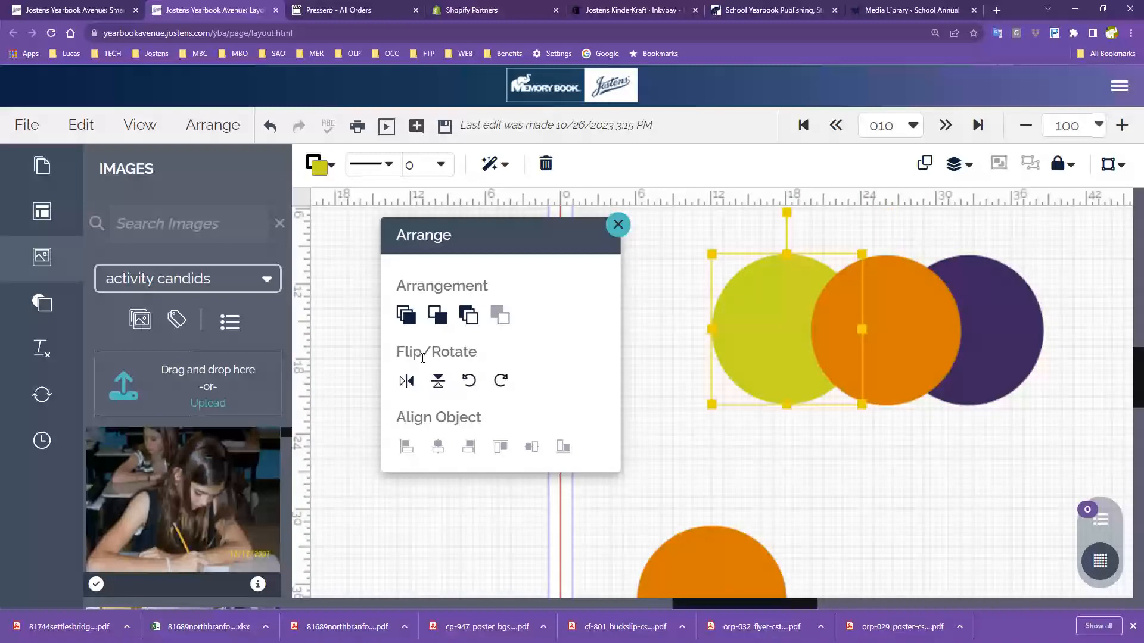
{"action": "left_click", "coordinate": [407, 314]}
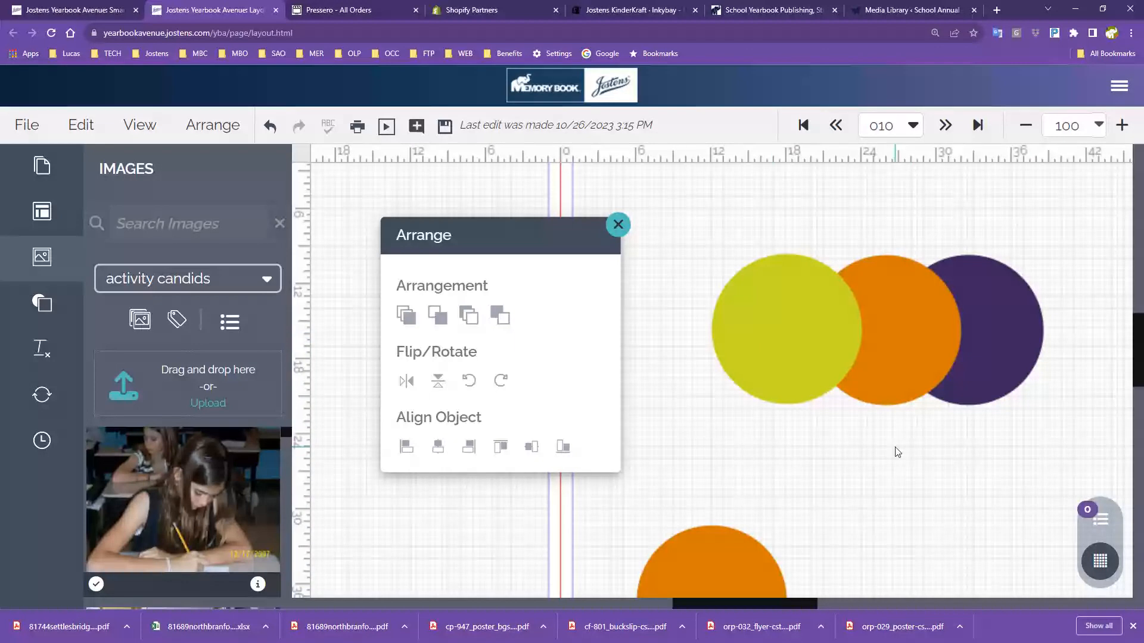
{"action": "left_click", "coordinate": [187, 131]}
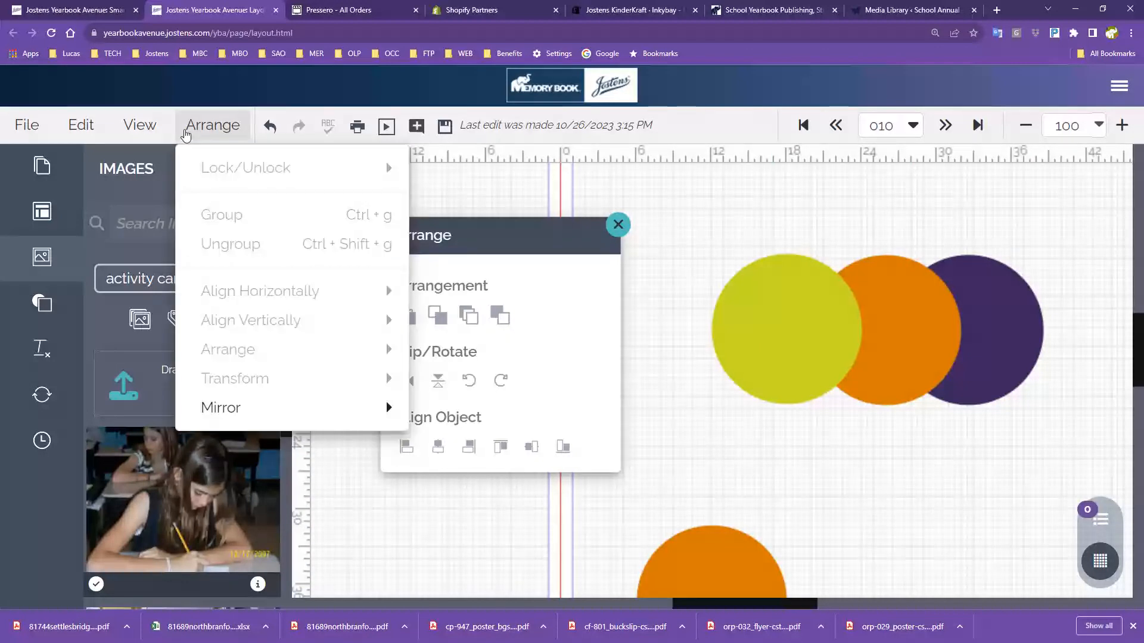
Group the three overlapping circles and mirror the group horizontally
{"action": "left_click", "coordinate": [753, 352]}
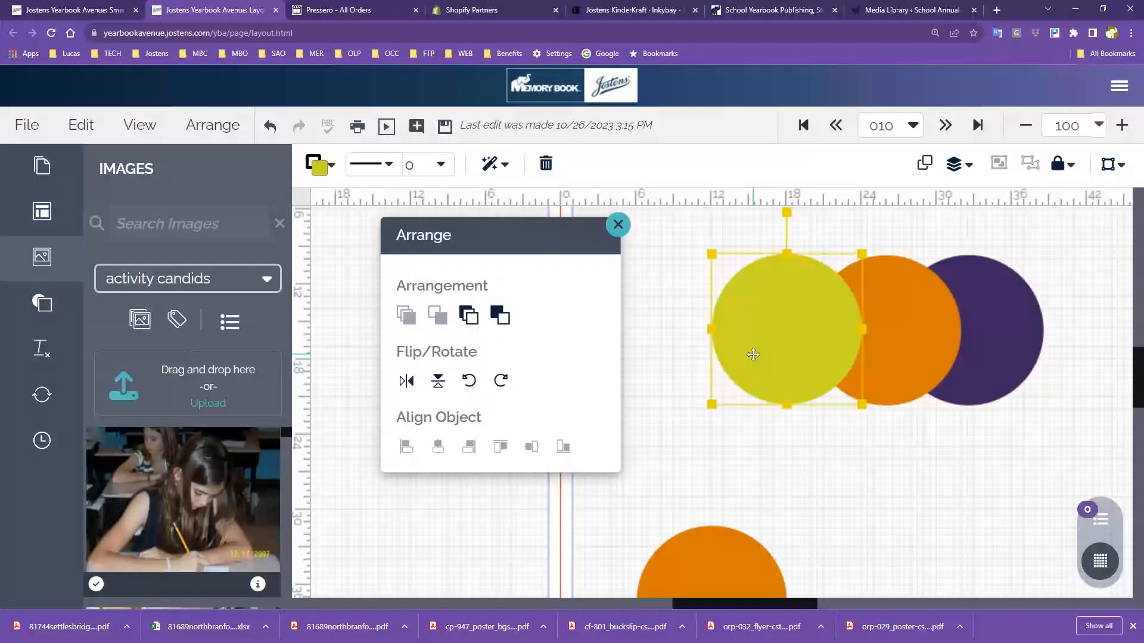
{"action": "left_click_drag", "start_coordinate": [754, 229], "coordinate": [1048, 397]}
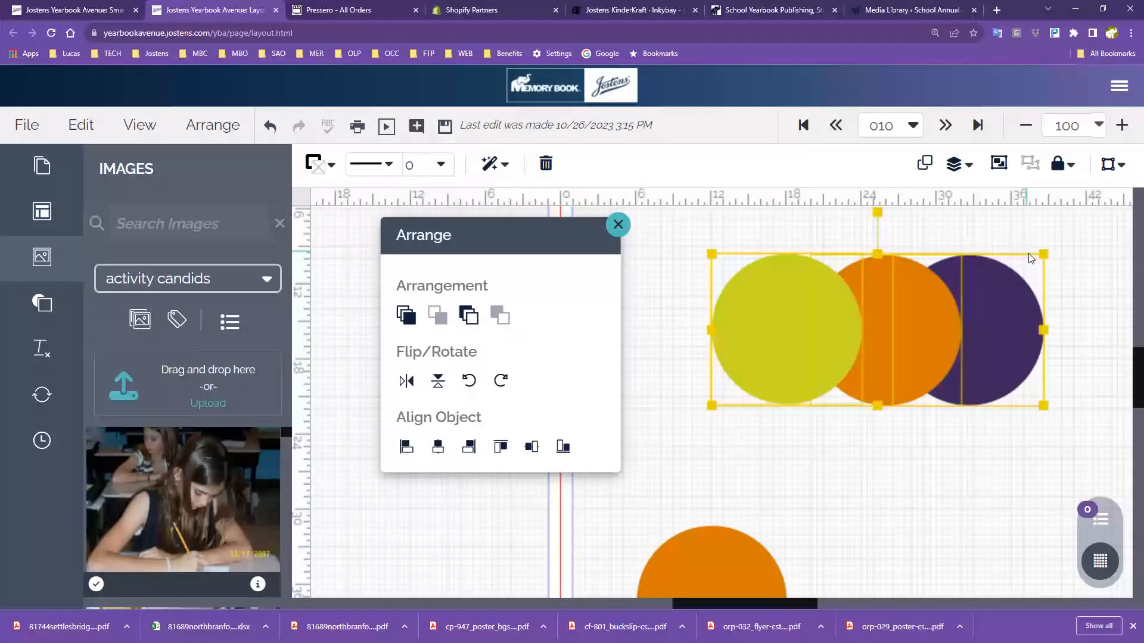
{"action": "left_click", "coordinate": [998, 164]}
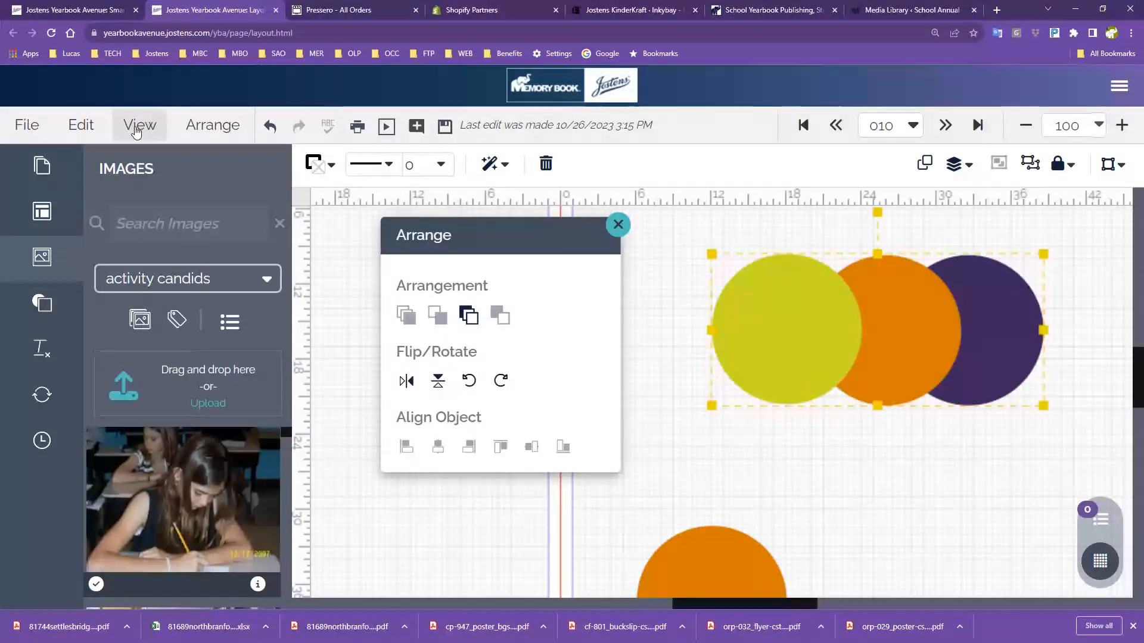
{"action": "left_click", "coordinate": [213, 126]}
{"action": "left_click", "coordinate": [447, 411]}
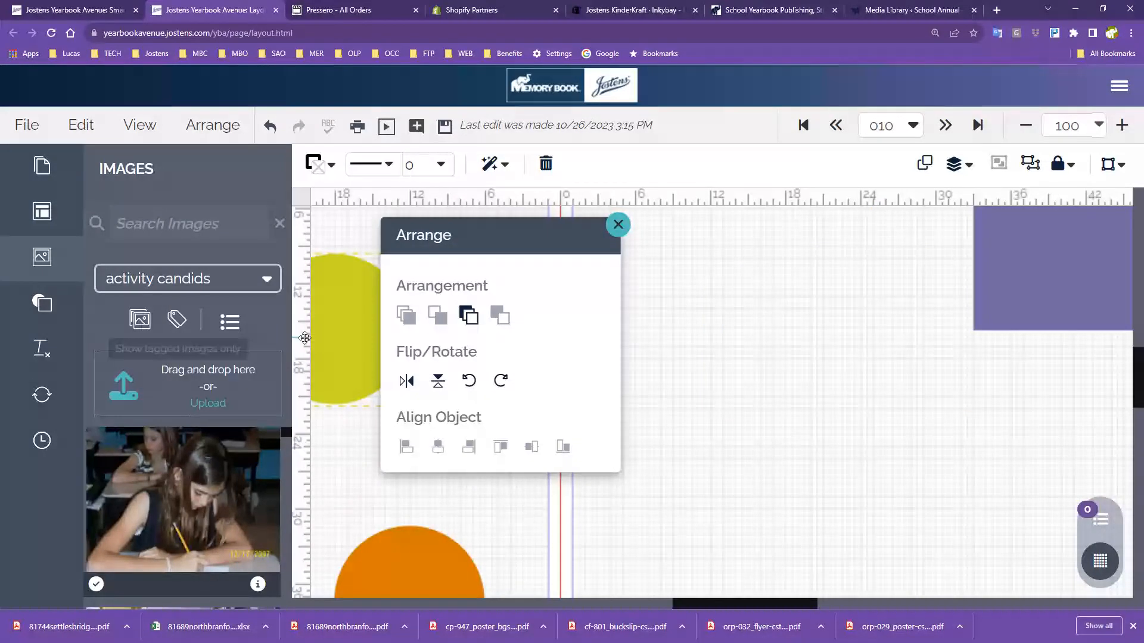
Zoom out and mirror the whole spread layout horizontally, then close the Arrange options
{"action": "left_click", "coordinate": [1025, 125]}
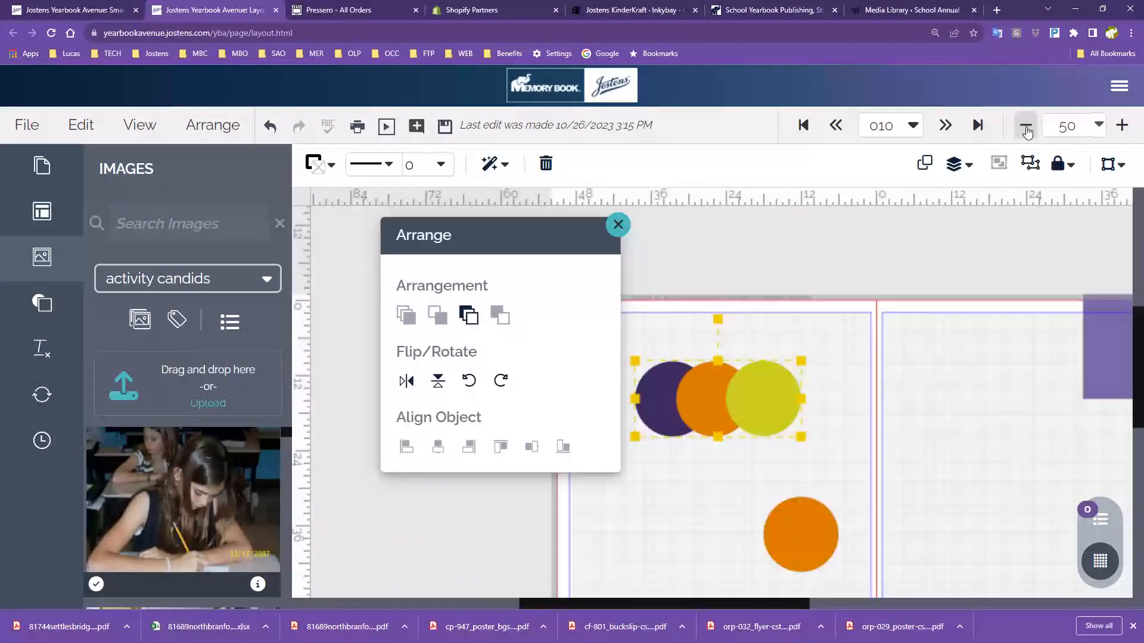
{"action": "left_click", "coordinate": [1025, 125]}
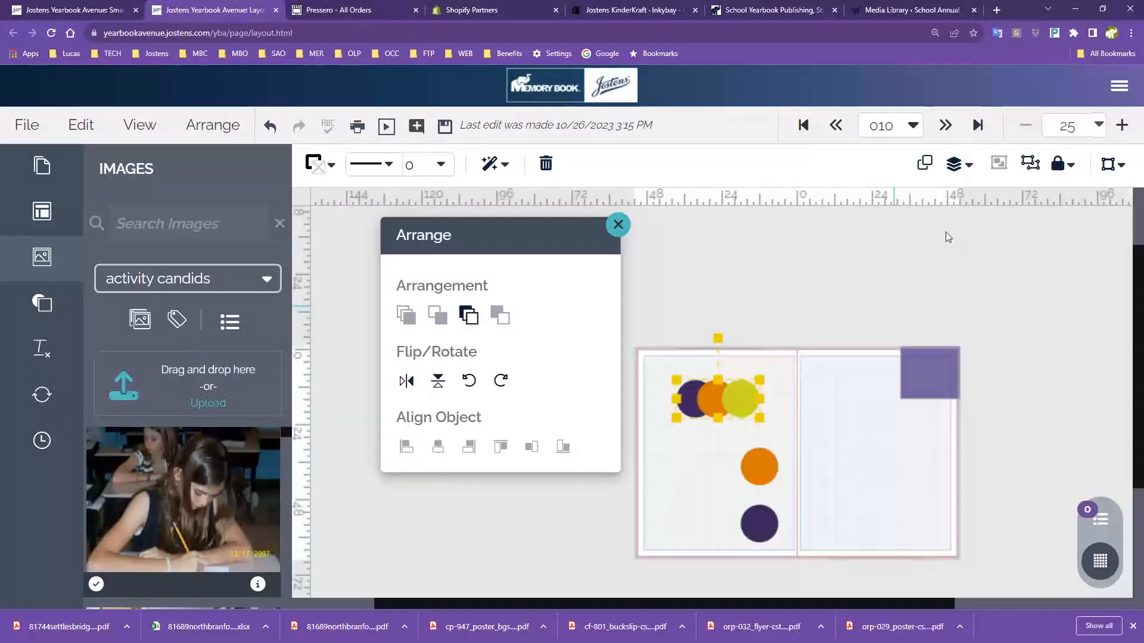
{"action": "left_click", "coordinate": [215, 125]}
{"action": "left_click", "coordinate": [487, 412]}
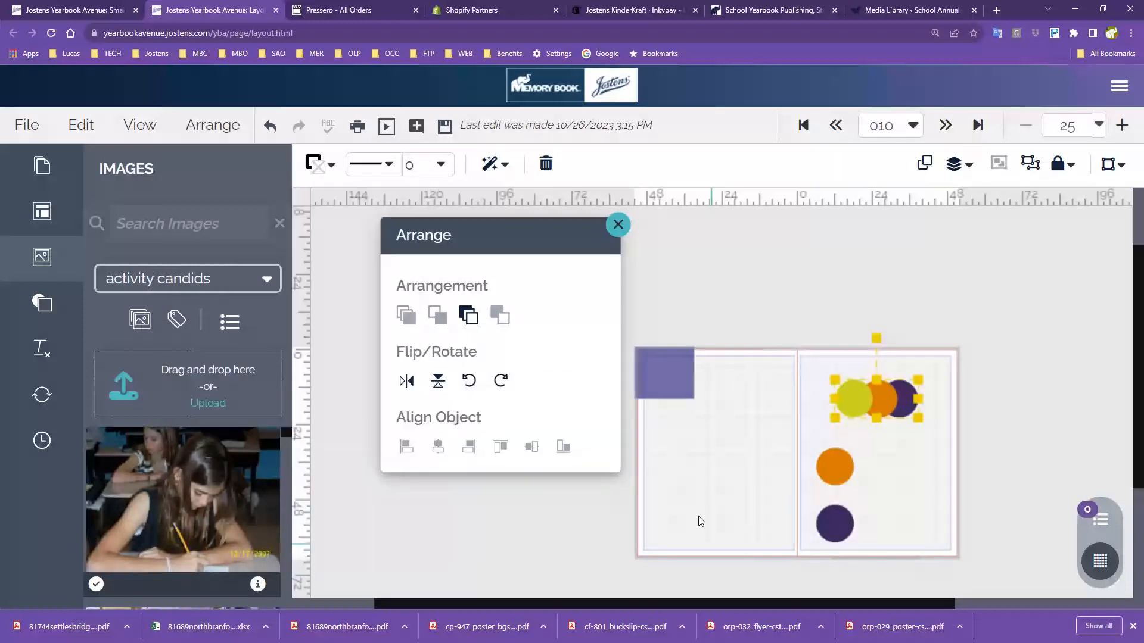
{"action": "left_click", "coordinate": [1016, 363]}
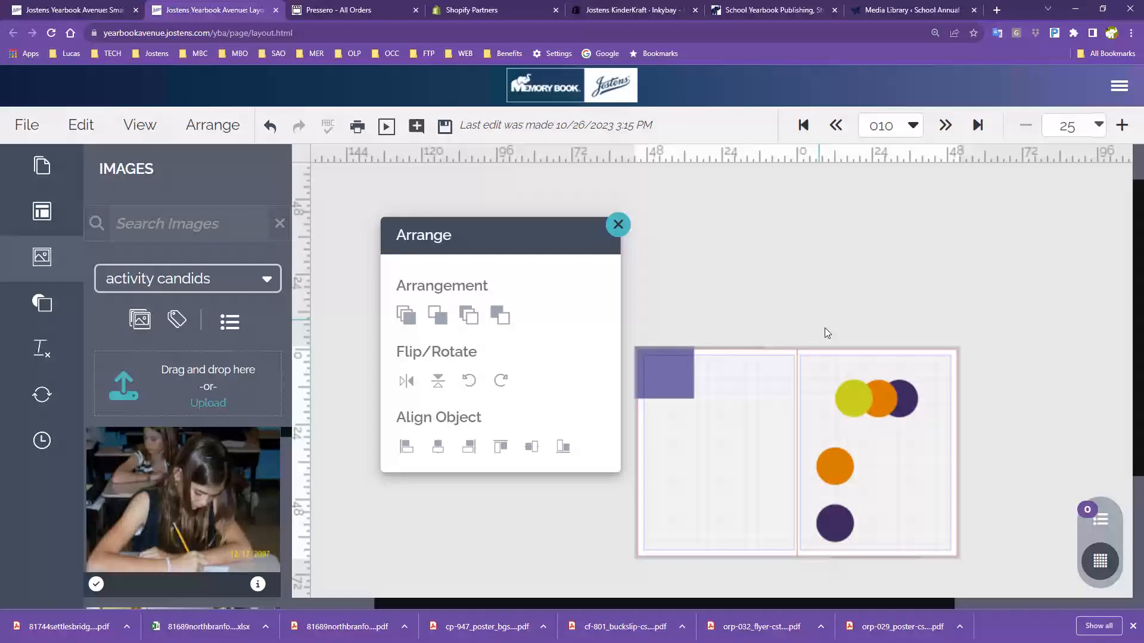
{"action": "left_click", "coordinate": [620, 237]}
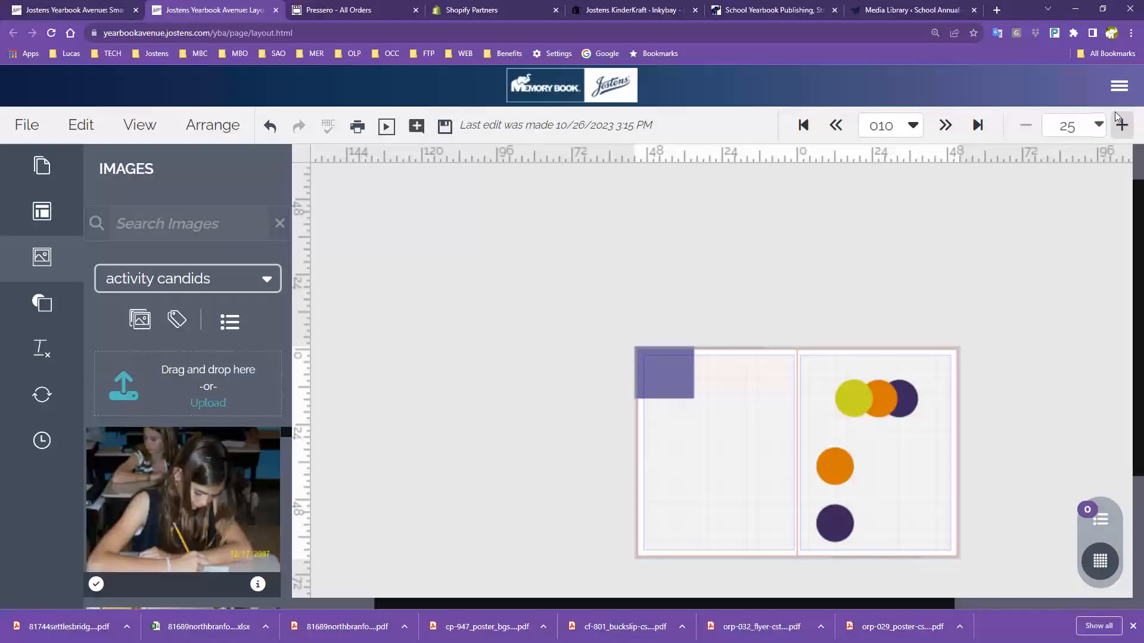
Fit the spread in the view and save it
{"action": "left_click", "coordinate": [1099, 125]}
{"action": "left_click", "coordinate": [1017, 168]}
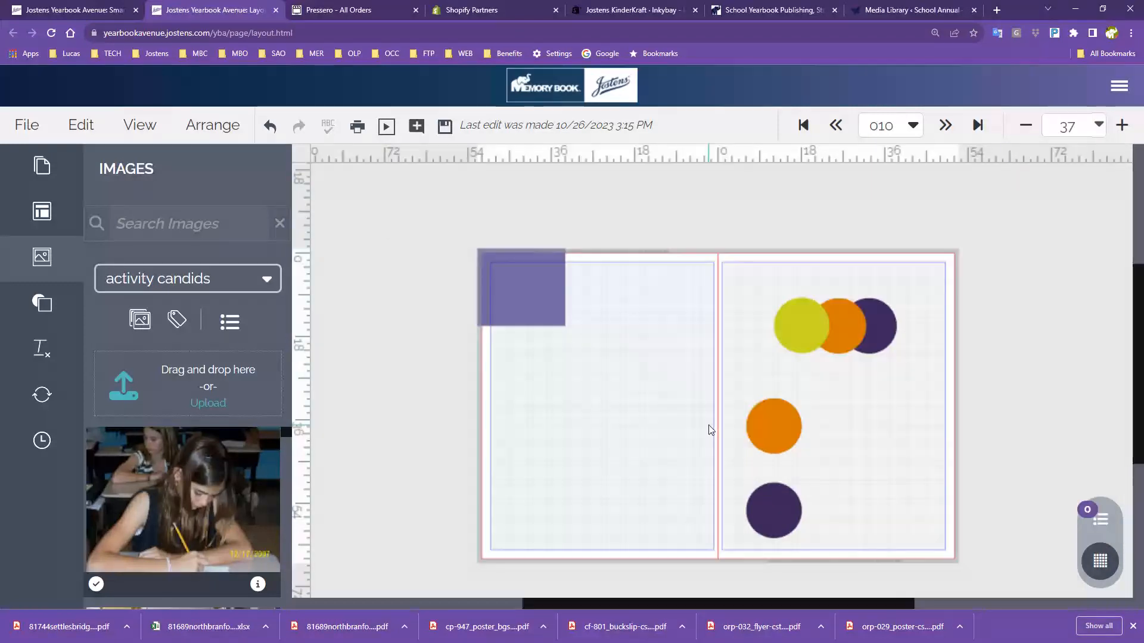
{"action": "left_click", "coordinate": [444, 126]}
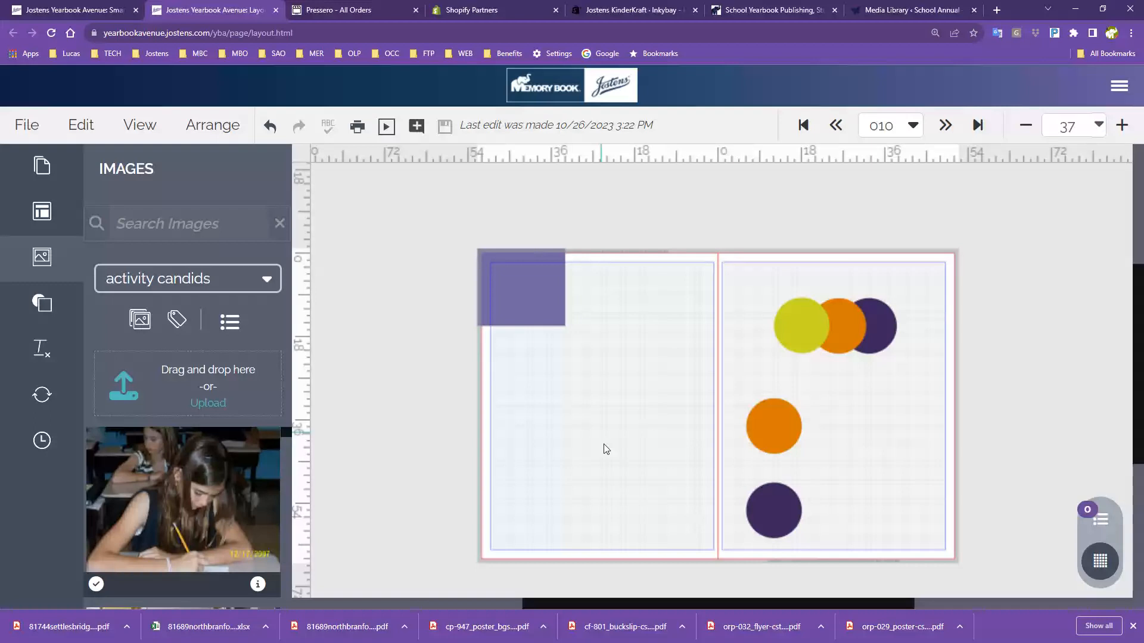
Delete the purple rectangle and all the circles from the spread
{"action": "left_click", "coordinate": [521, 289]}
{"action": "key", "text": "Delete"}
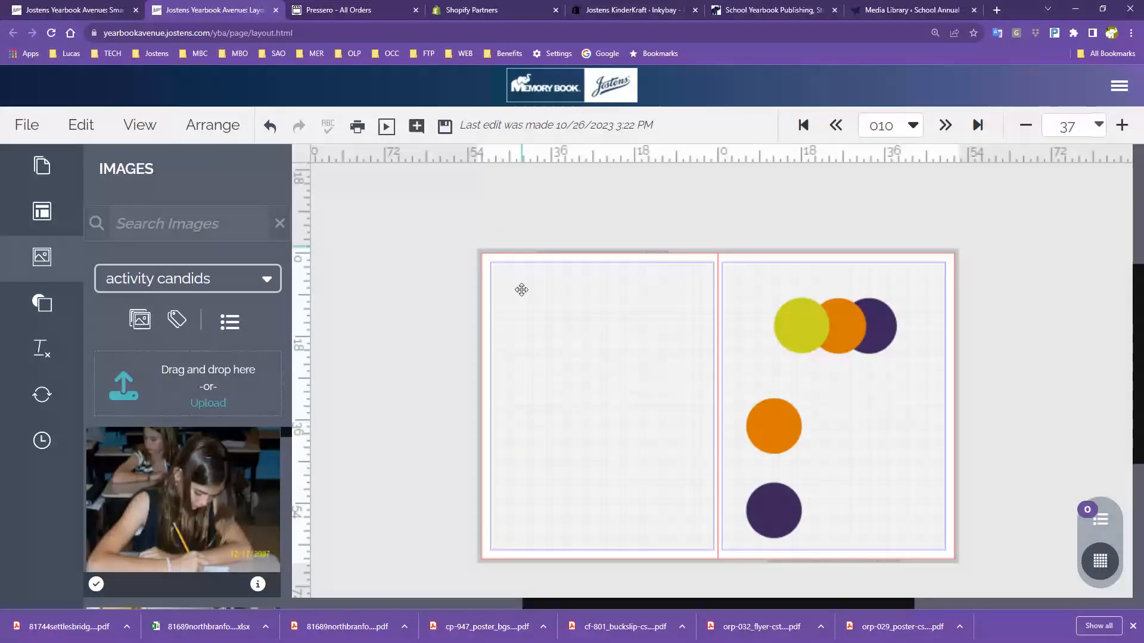
{"action": "left_click_drag", "start_coordinate": [729, 259], "coordinate": [894, 528]}
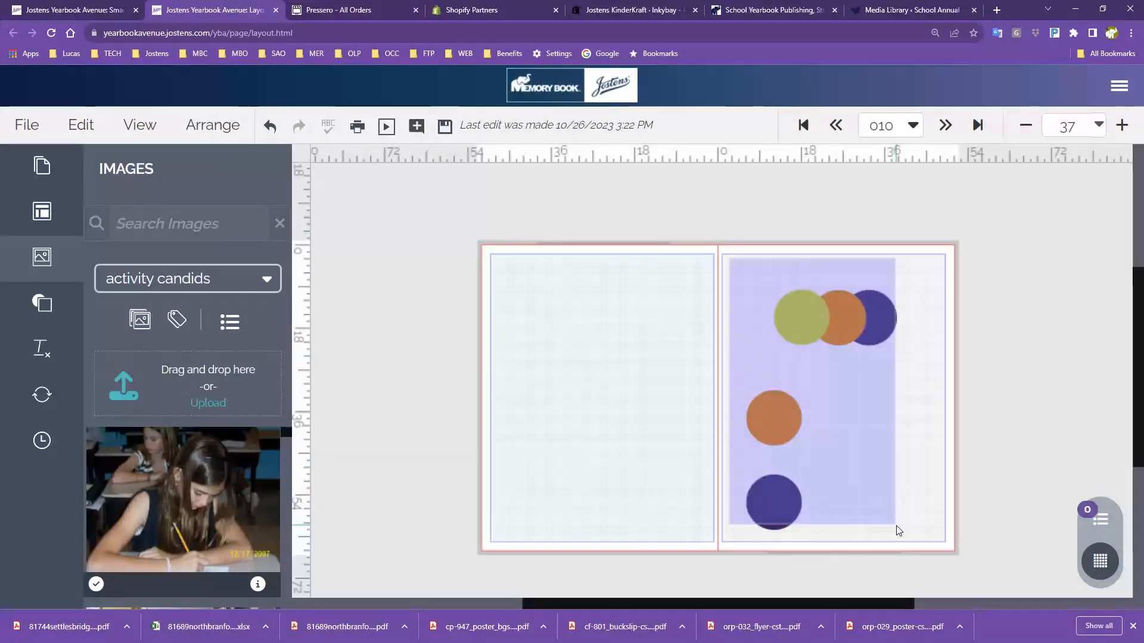
{"action": "key", "text": "Delete"}
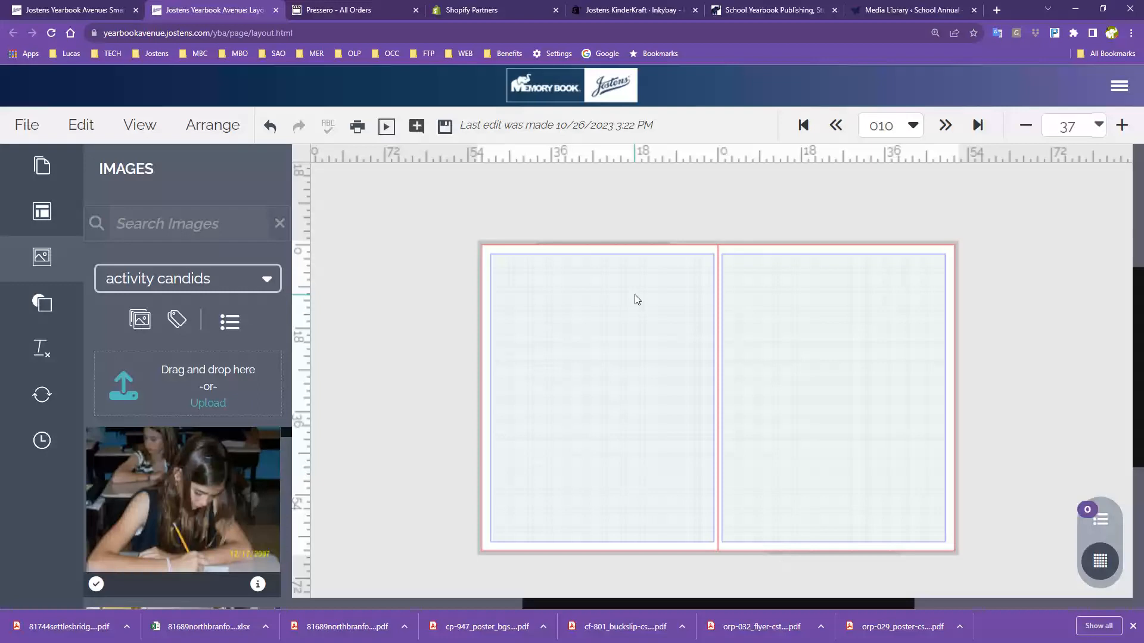
Reset the browser zoom to 100% and set the canvas zoom to 85
{"action": "left_click", "coordinate": [1131, 33]}
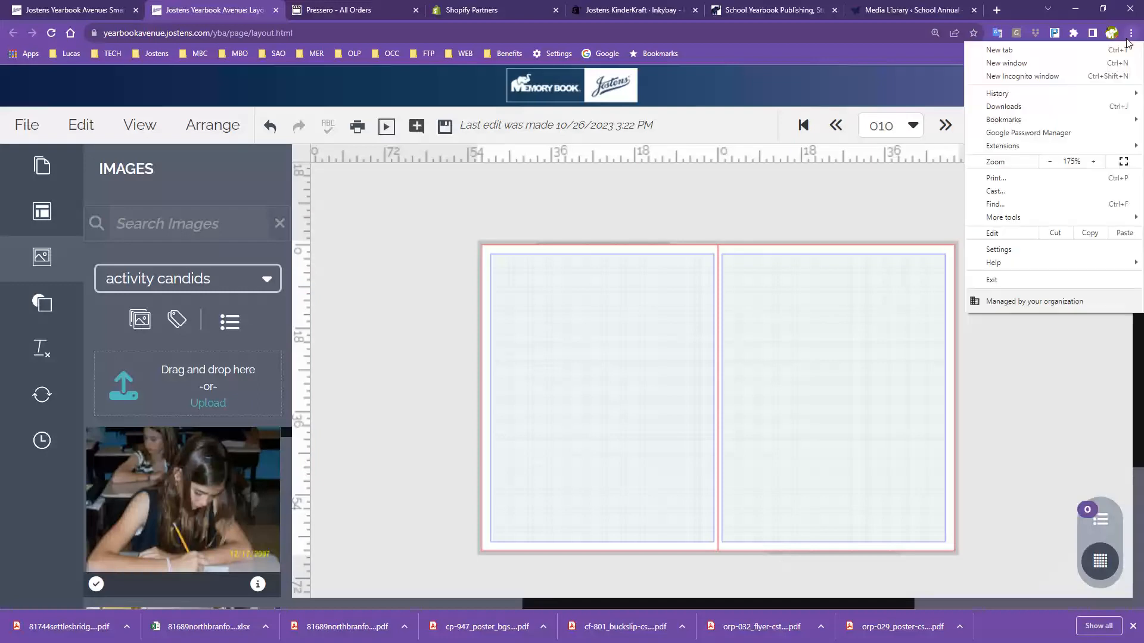
{"action": "left_click", "coordinate": [1052, 163]}
{"action": "left_click", "coordinate": [1051, 163]}
{"action": "left_click", "coordinate": [1052, 163]}
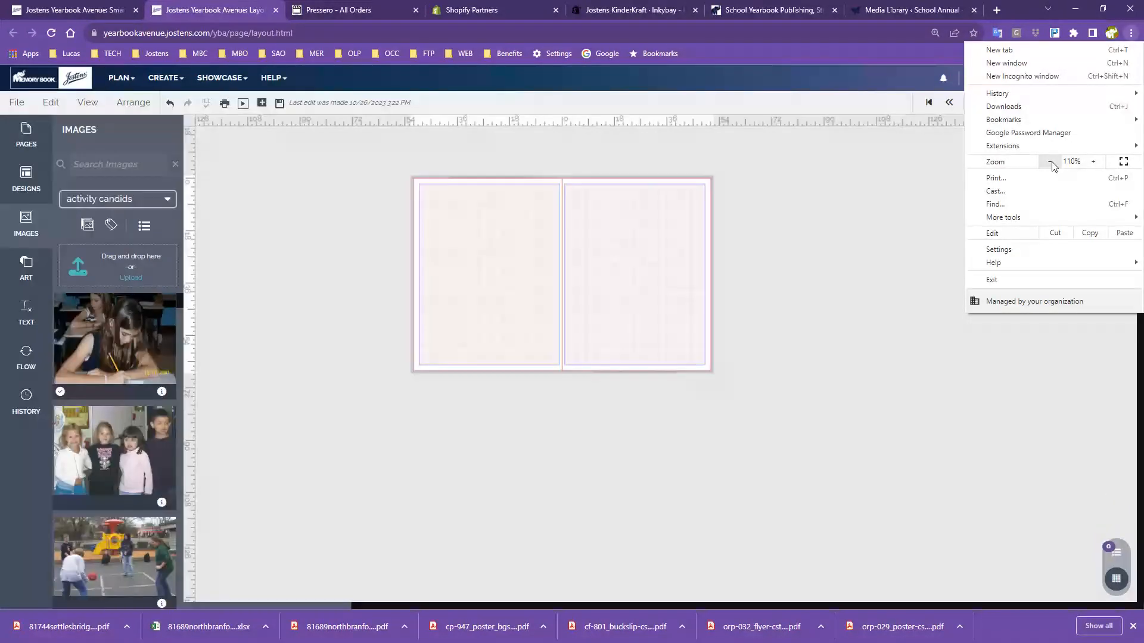
{"action": "left_click", "coordinate": [1051, 163]}
{"action": "left_click", "coordinate": [813, 152]}
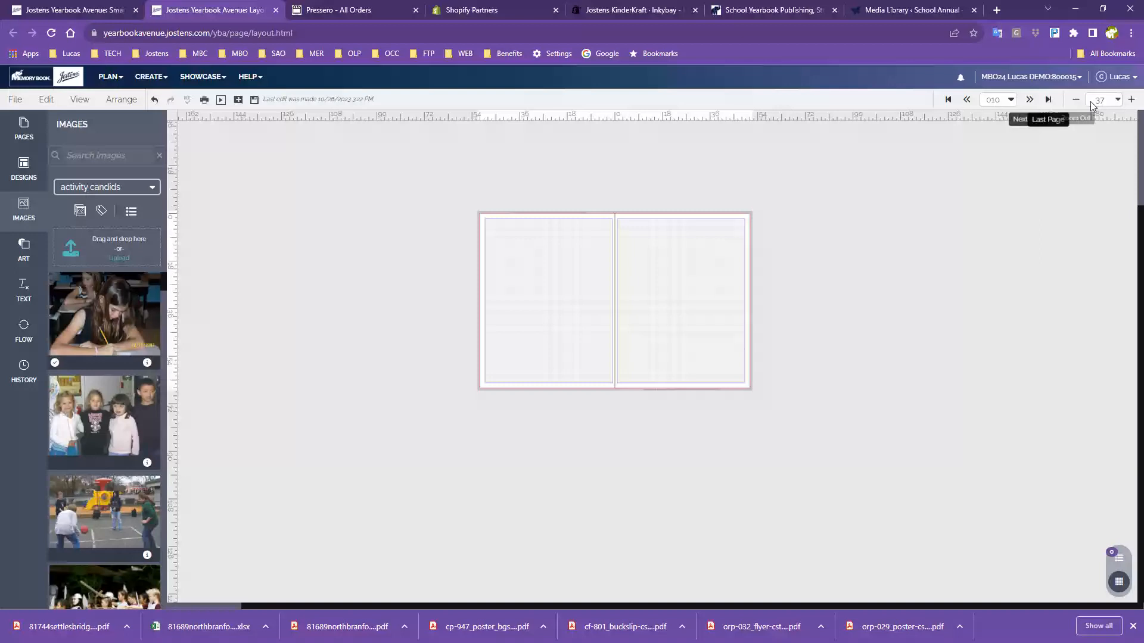
{"action": "left_click", "coordinate": [1131, 100]}
{"action": "left_click", "coordinate": [1131, 100]}
{"action": "left_click", "coordinate": [1132, 100]}
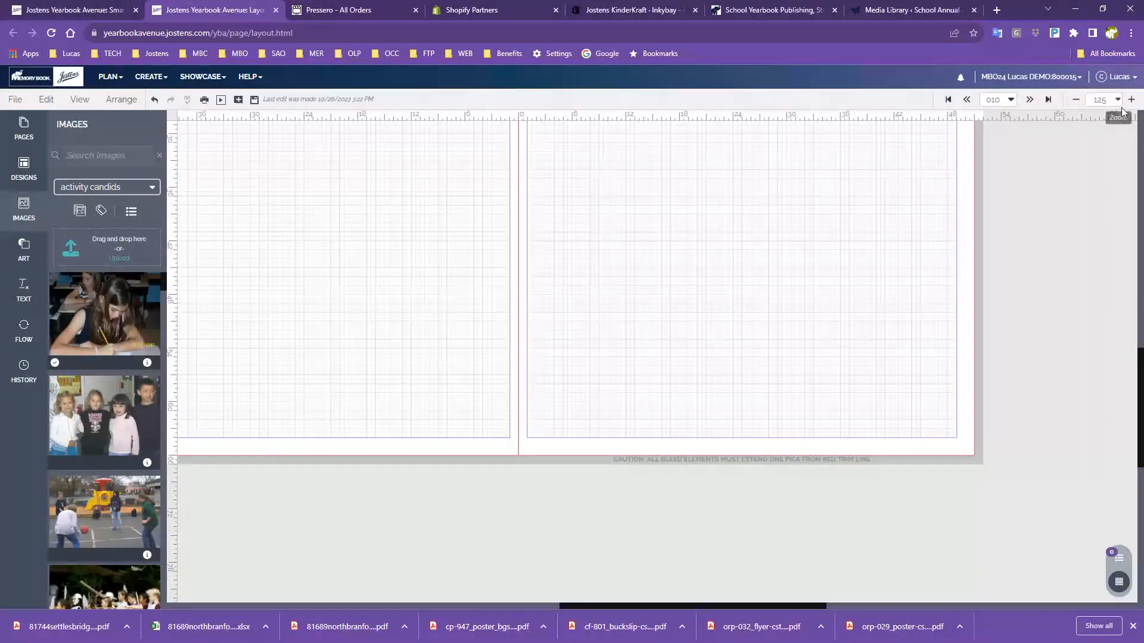
{"action": "left_click", "coordinate": [1117, 100]}
{"action": "left_click", "coordinate": [1071, 134]}
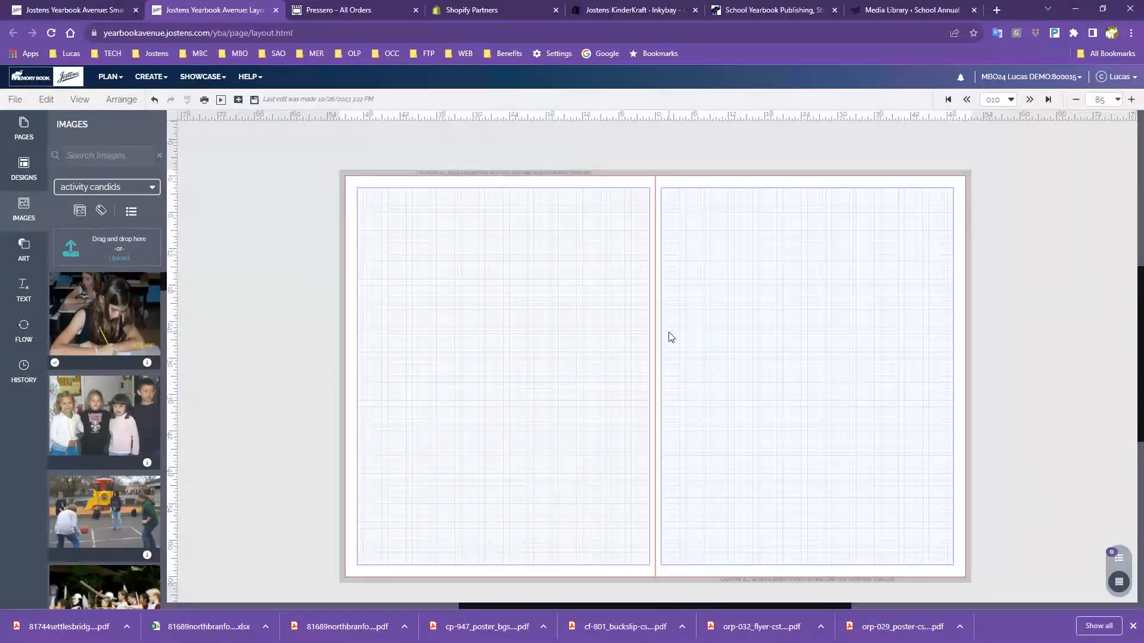
{"action": "scroll", "coordinate": [672, 339], "scroll_direction": "down", "scroll_amount": 1}
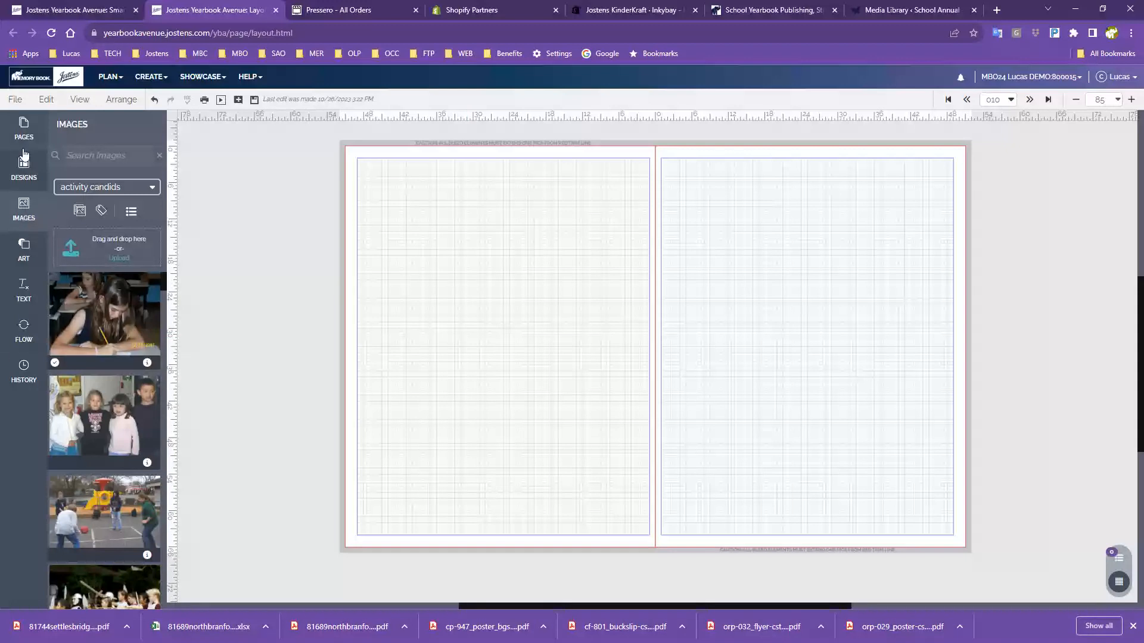
Scroll through the yearbook's page thumbnails, then bring up the available spread designs
{"action": "left_click", "coordinate": [20, 126]}
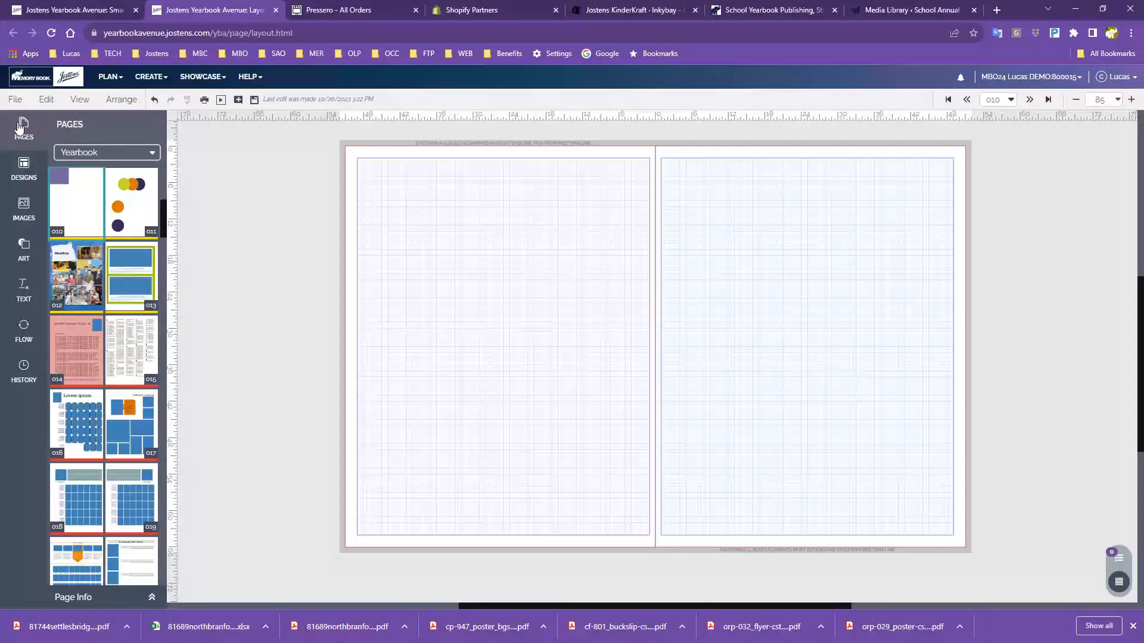
{"action": "scroll", "coordinate": [99, 253], "scroll_direction": "down", "scroll_amount": 7}
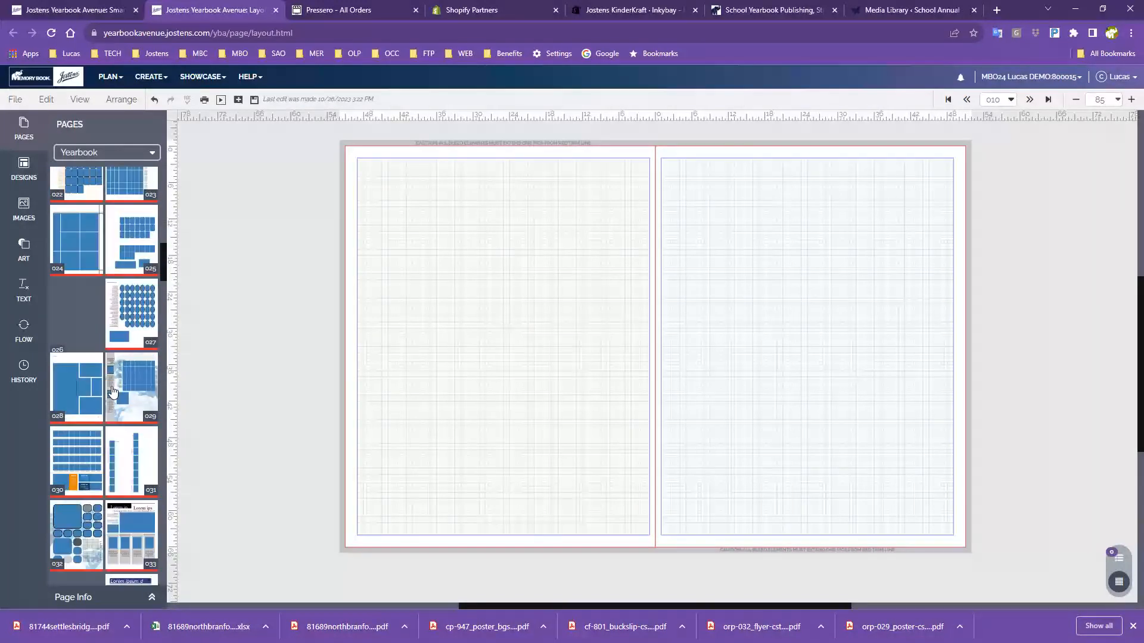
{"action": "scroll", "coordinate": [113, 391], "scroll_direction": "down", "scroll_amount": 1}
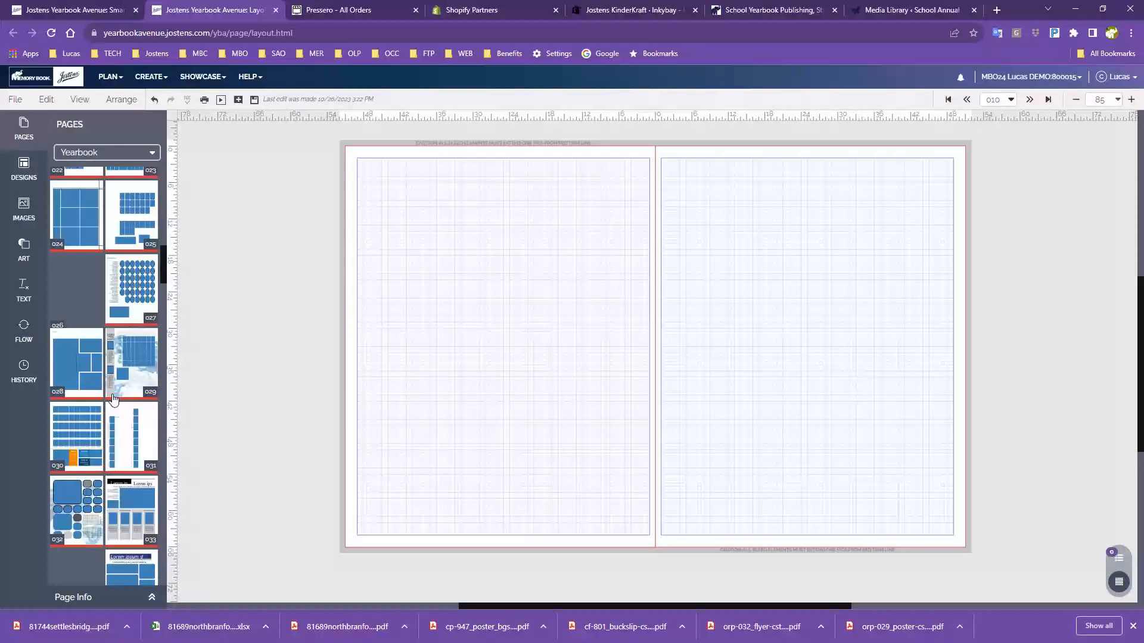
{"action": "scroll", "coordinate": [113, 398], "scroll_direction": "up", "scroll_amount": 10}
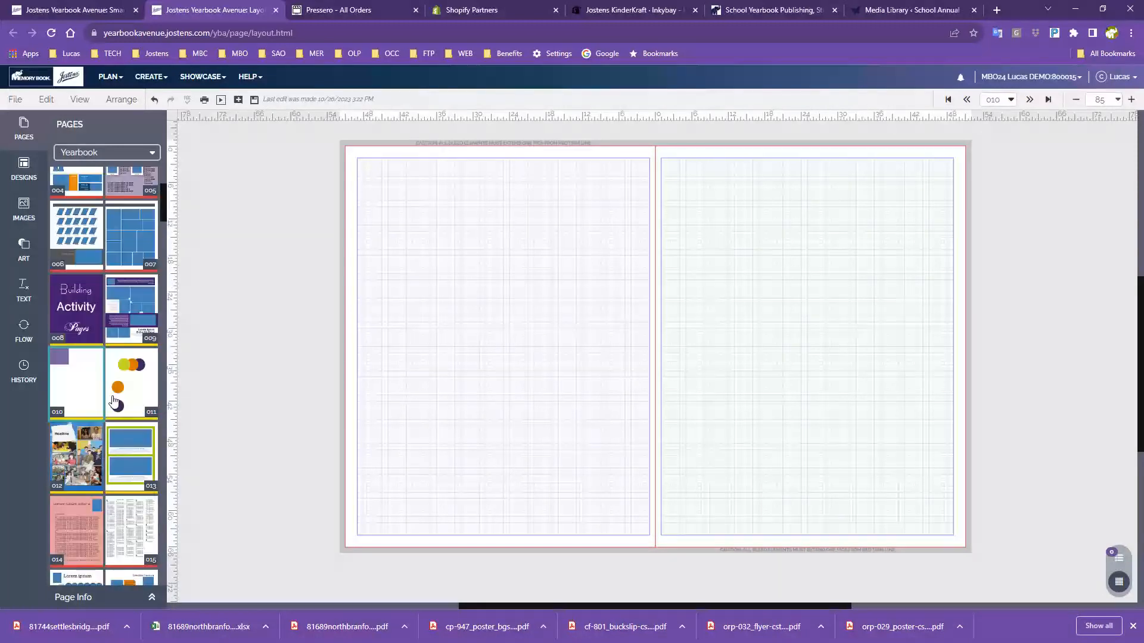
{"action": "left_click", "coordinate": [32, 182]}
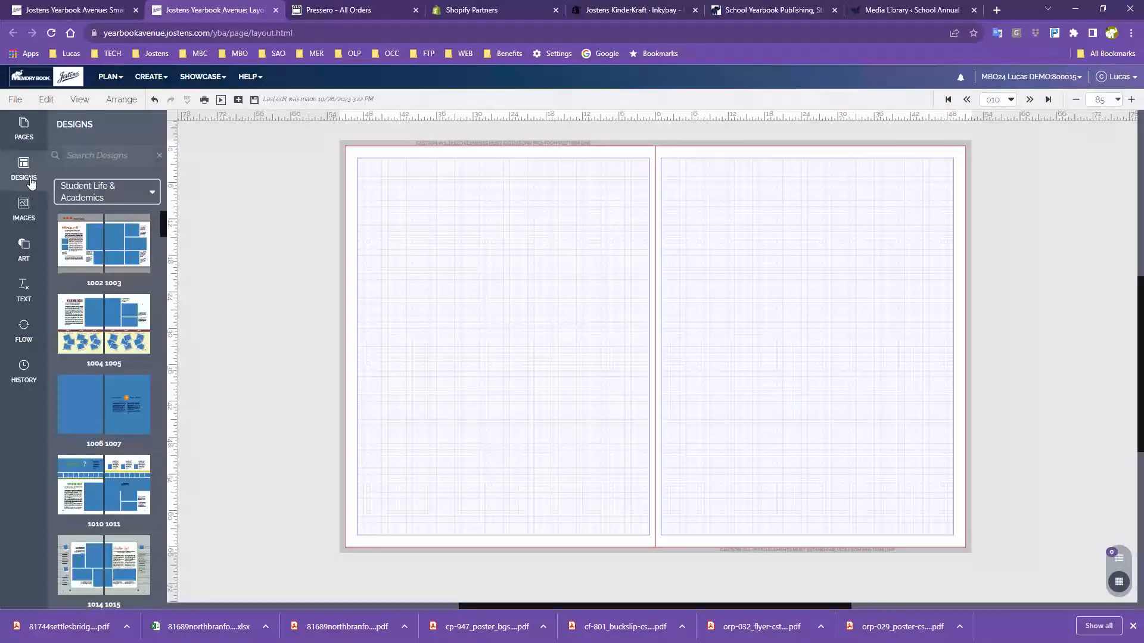
Filter the Designs panel to the Page Surfer > Candids category of templates
{"action": "left_click", "coordinate": [82, 198]}
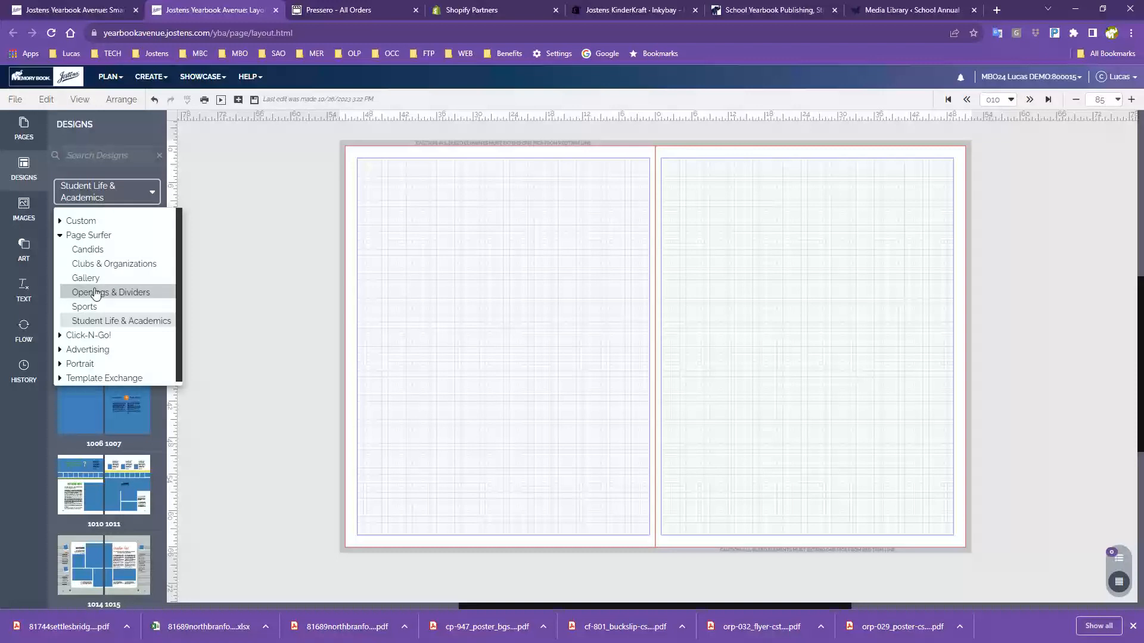
{"action": "left_click", "coordinate": [82, 250]}
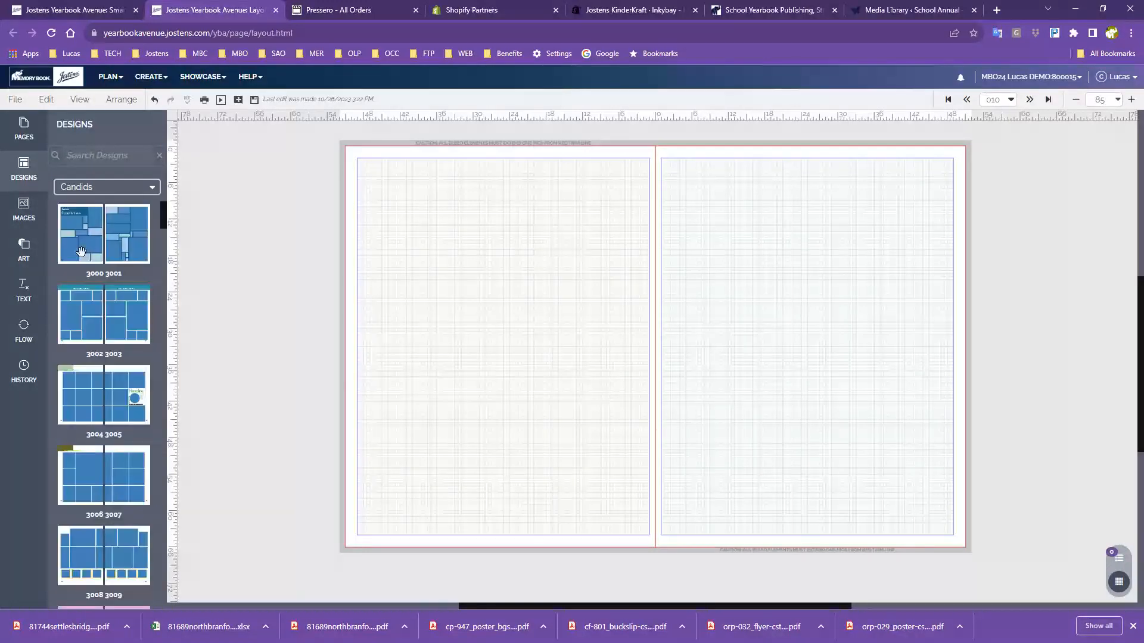
{"action": "mouse_move", "coordinate": [81, 251]}
{"action": "left_click_drag", "start_coordinate": [74, 240], "coordinate": [510, 285]}
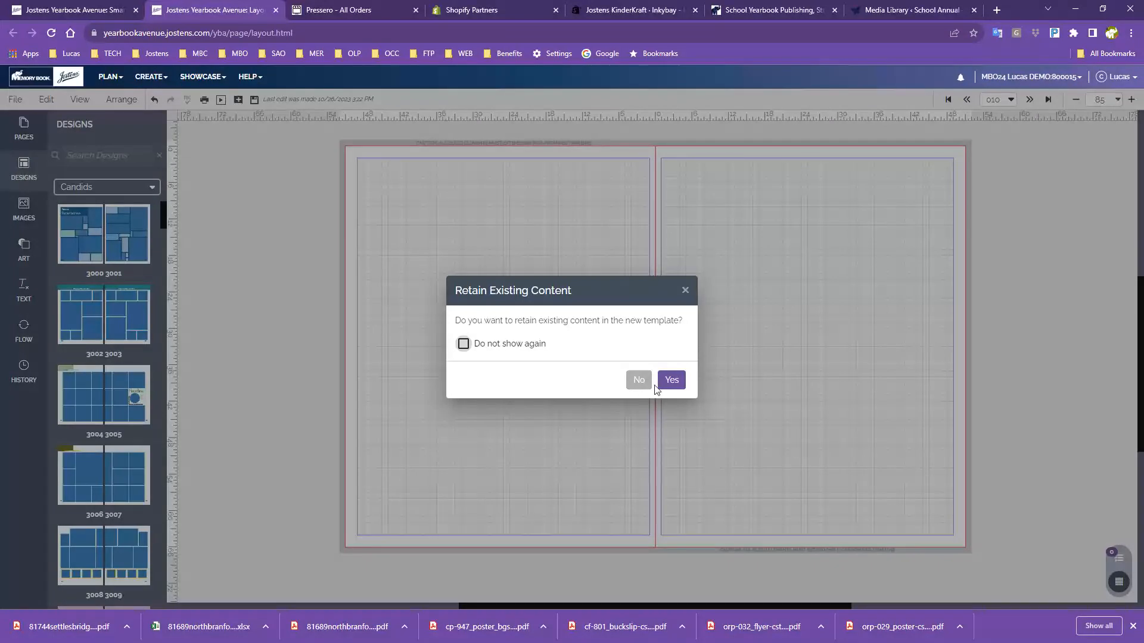
{"action": "left_click", "coordinate": [632, 382]}
{"action": "left_click_drag", "start_coordinate": [125, 239], "coordinate": [782, 360]}
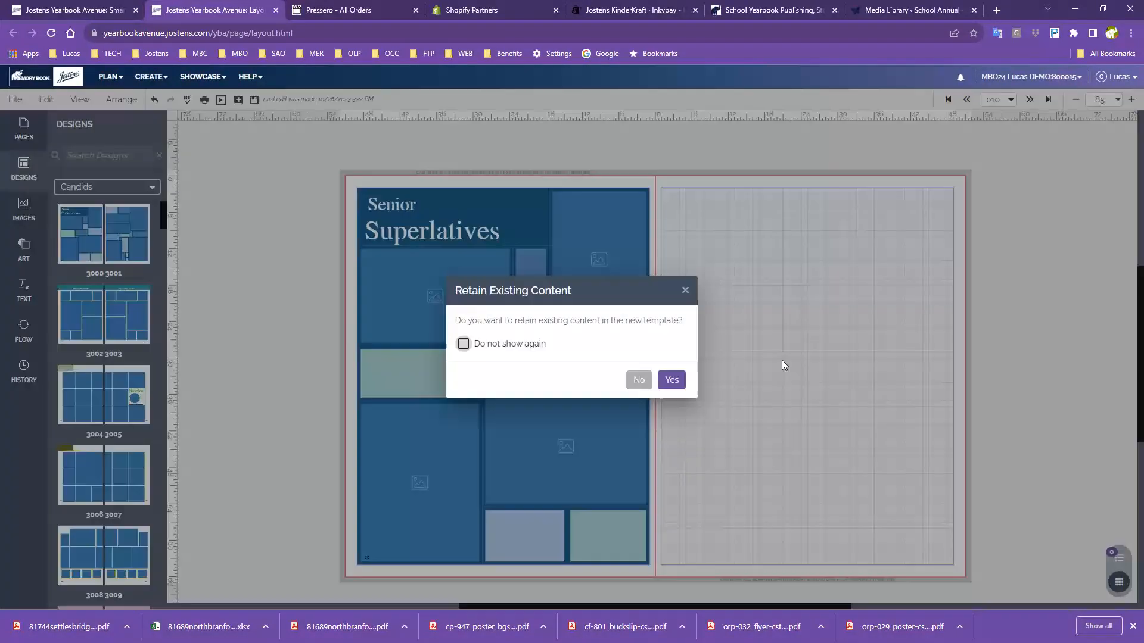
{"action": "left_click", "coordinate": [645, 381]}
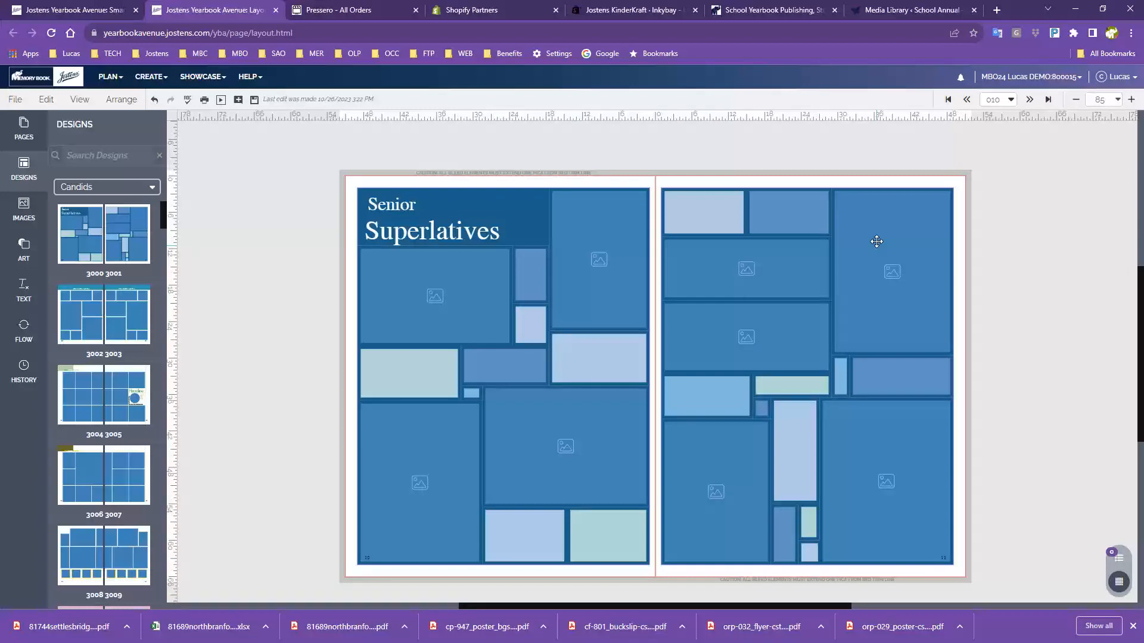
{"action": "left_click", "coordinate": [897, 280]}
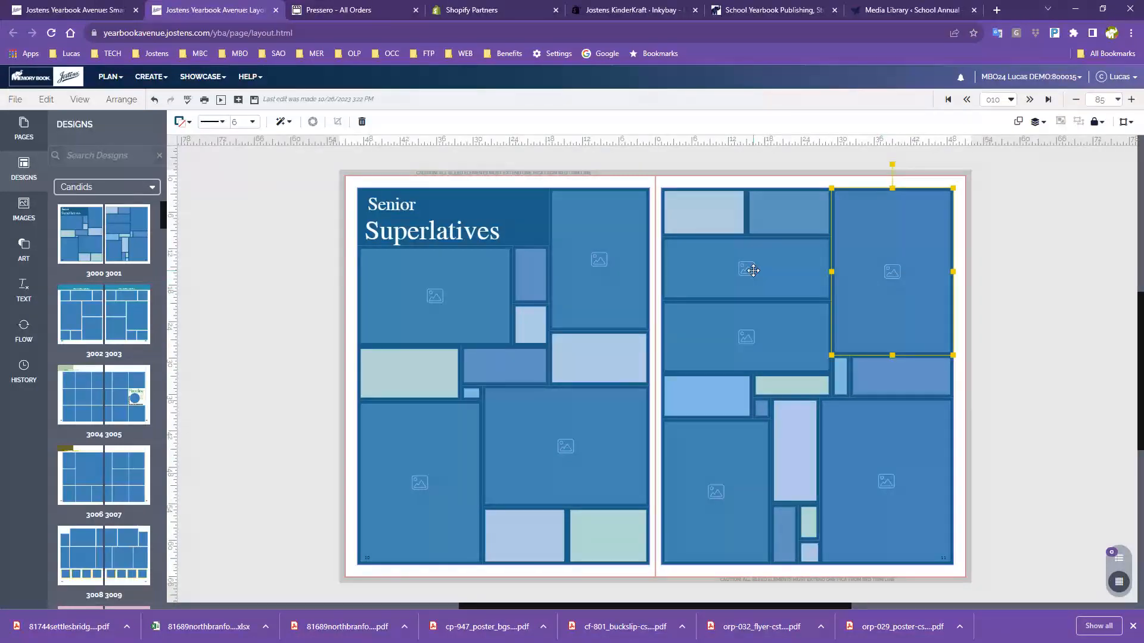
{"action": "left_click", "coordinate": [798, 455]}
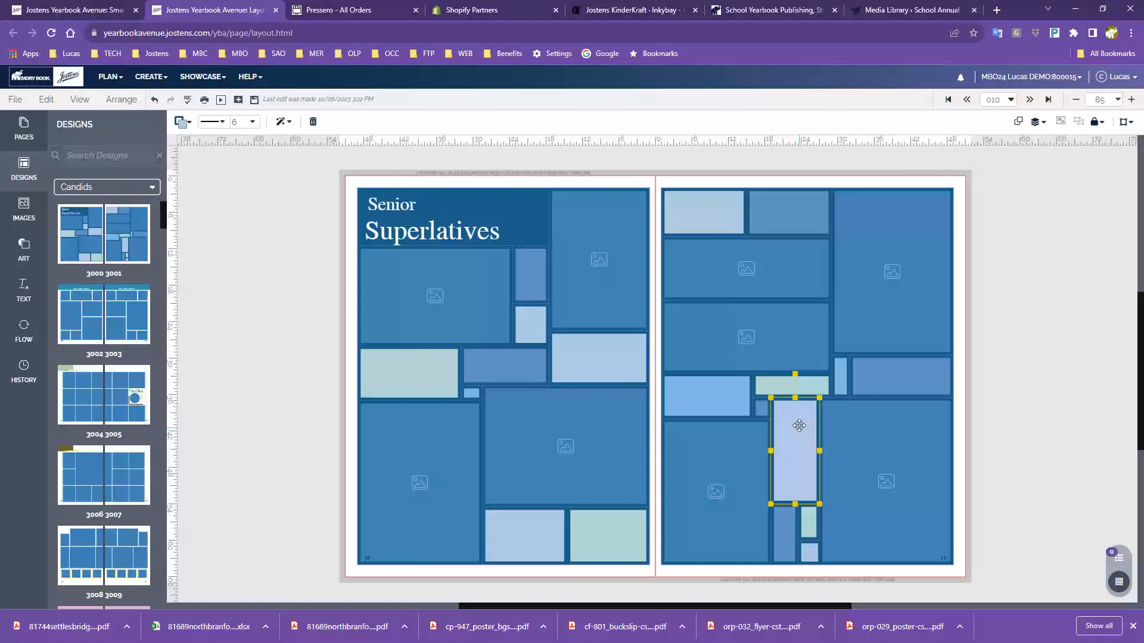
{"action": "left_click", "coordinate": [795, 386]}
{"action": "left_click", "coordinate": [885, 381]}
{"action": "left_click", "coordinate": [840, 379]}
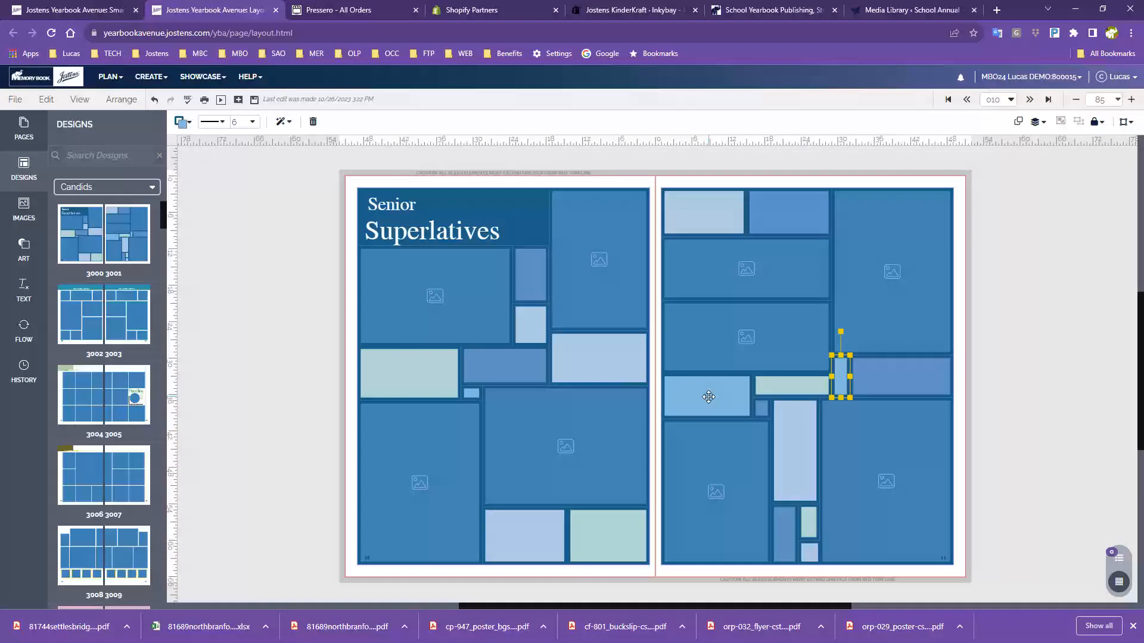
{"action": "left_click", "coordinate": [709, 397]}
{"action": "left_click", "coordinate": [390, 225]}
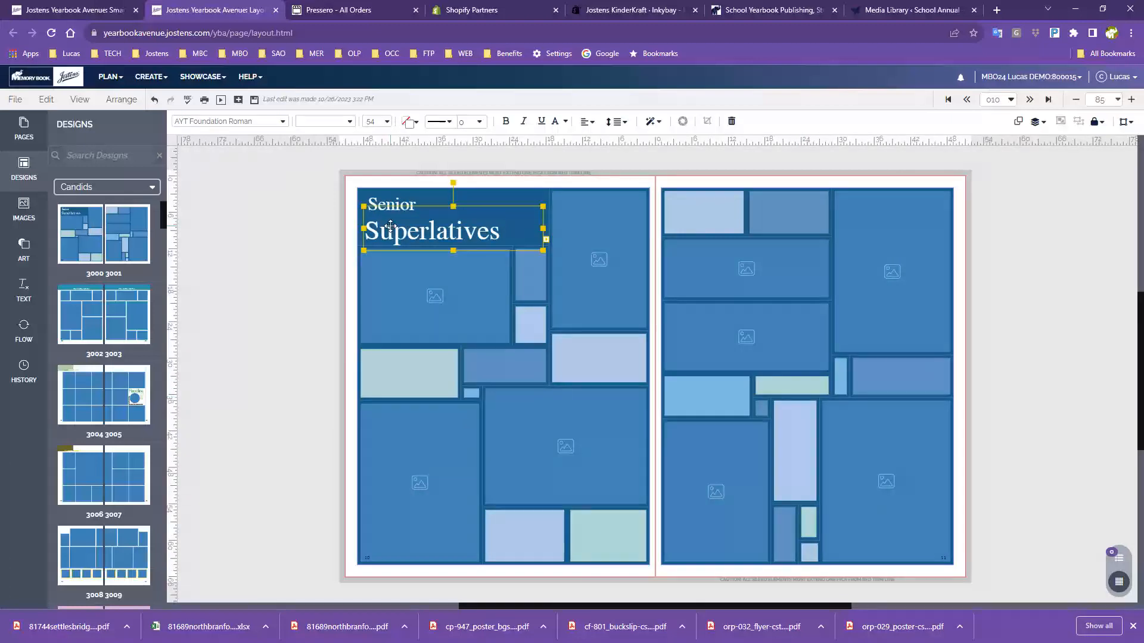
{"action": "left_click", "coordinate": [389, 204]}
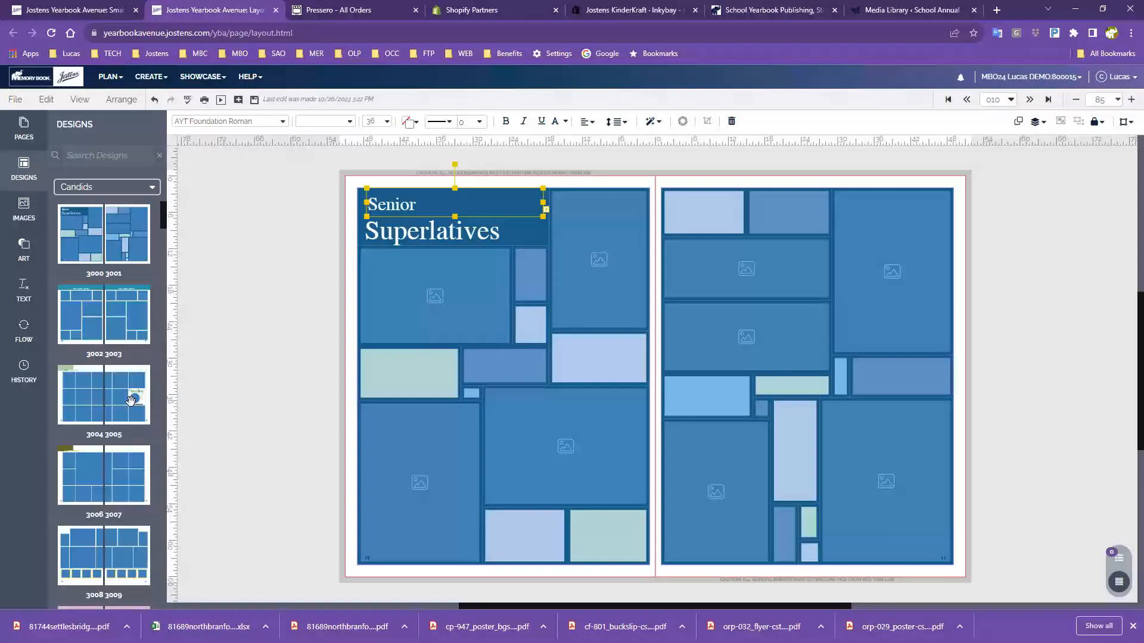
{"action": "scroll", "coordinate": [185, 391], "scroll_direction": "down", "scroll_amount": 1}
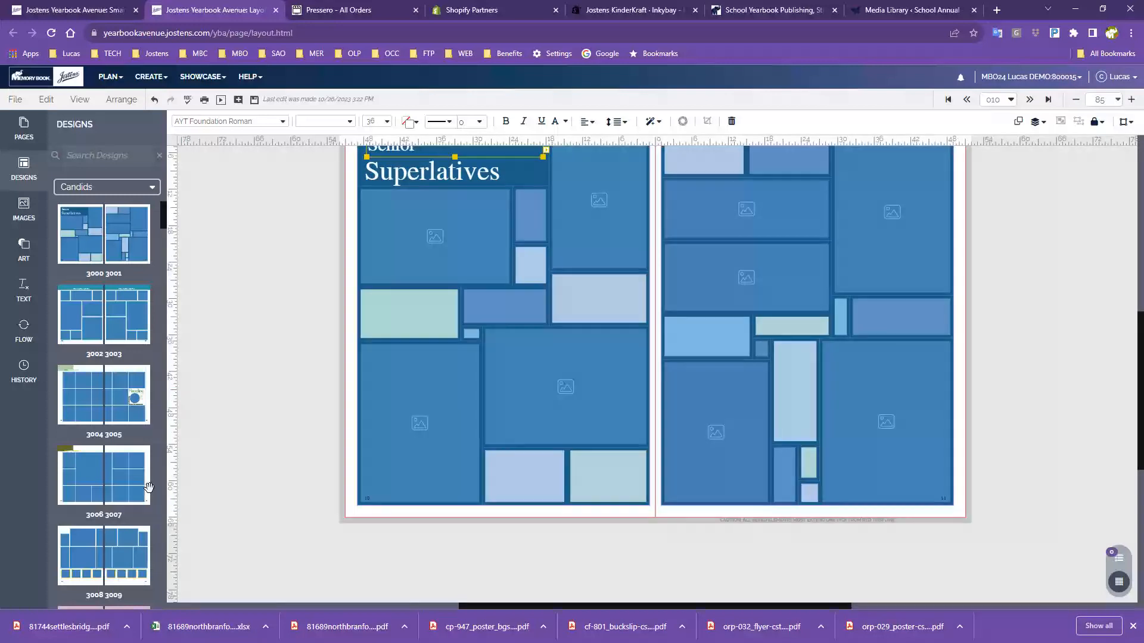
{"action": "scroll", "coordinate": [128, 485], "scroll_direction": "down", "scroll_amount": 8}
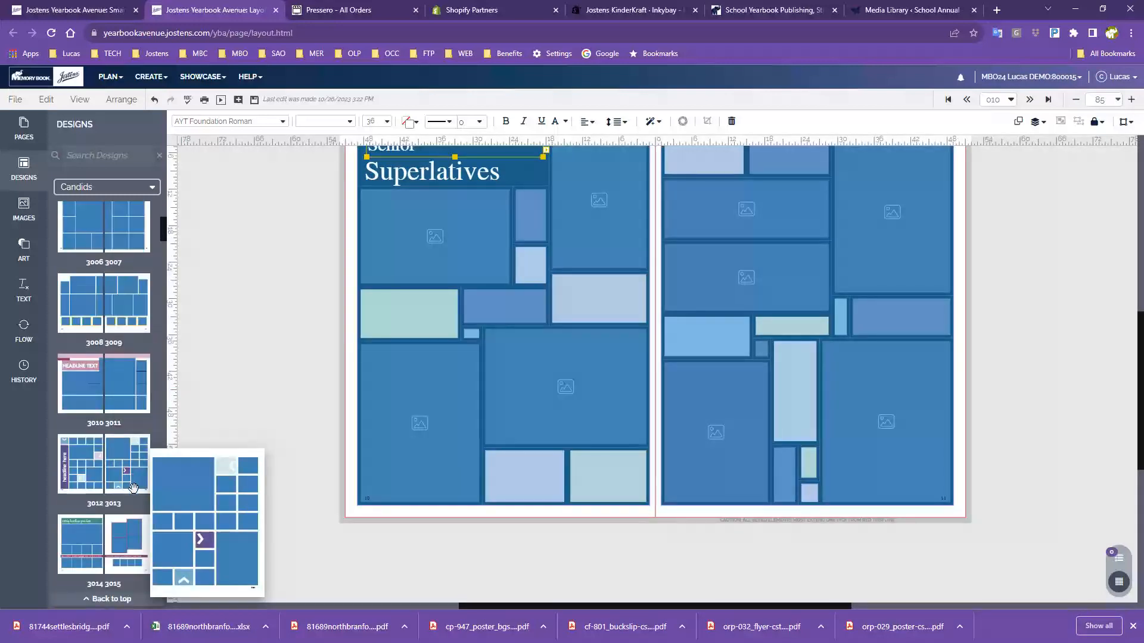
{"action": "scroll", "coordinate": [134, 490], "scroll_direction": "down", "scroll_amount": 2}
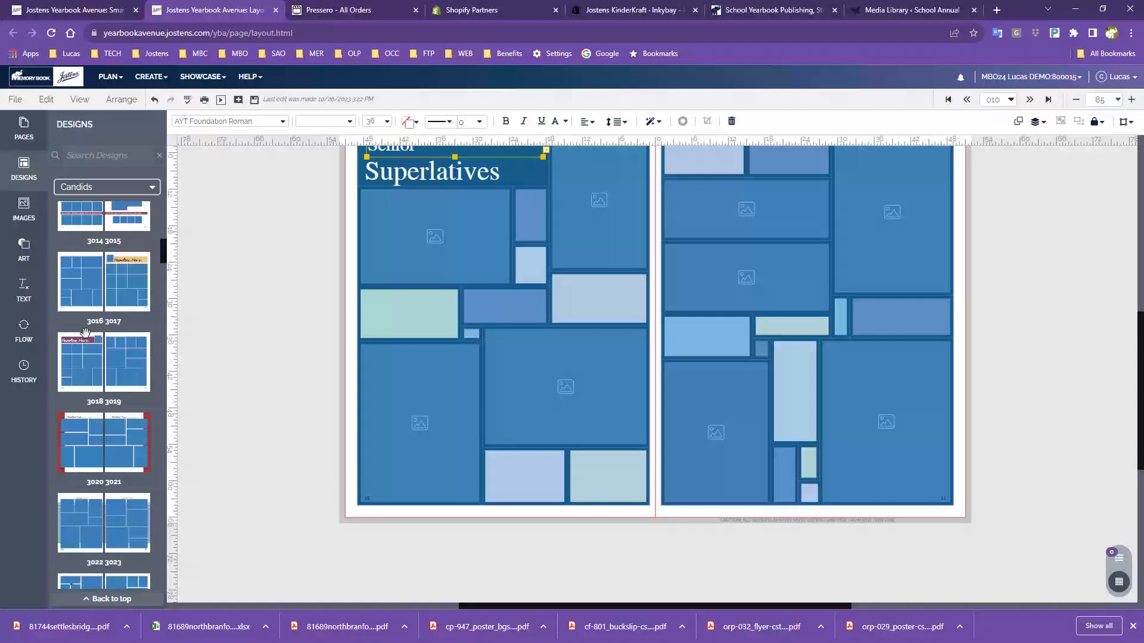
Apply the Candids 3020/3021 template to the spread, discarding existing content on both pages
{"action": "left_click_drag", "start_coordinate": [106, 428], "coordinate": [363, 313]}
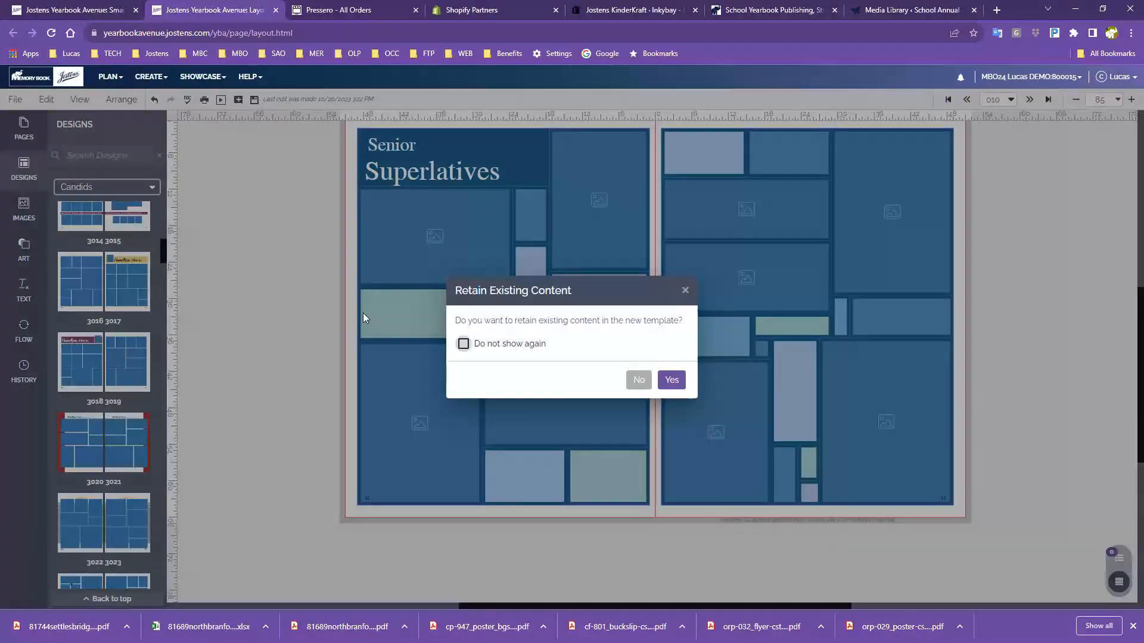
{"action": "left_click", "coordinate": [635, 382]}
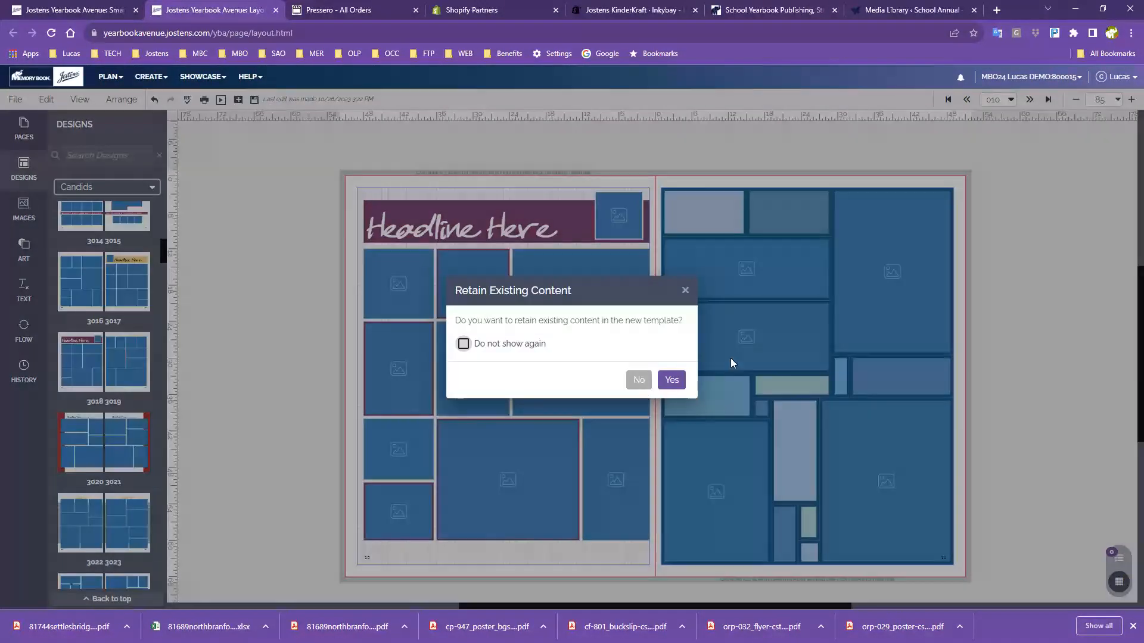
{"action": "left_click", "coordinate": [641, 386]}
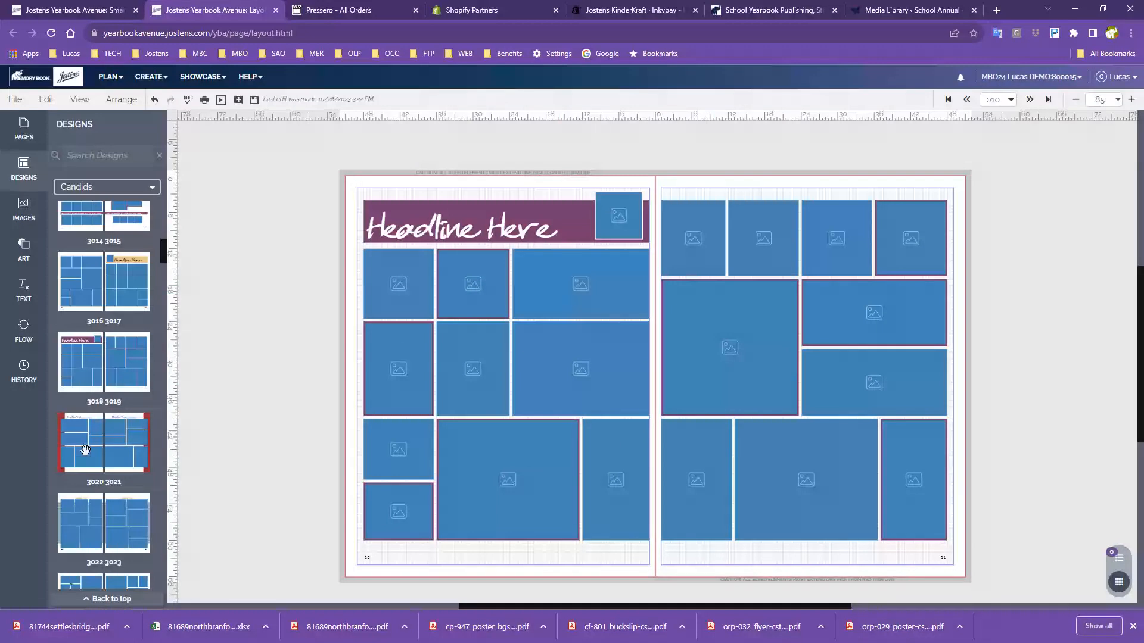
{"action": "scroll", "coordinate": [127, 442], "scroll_direction": "down", "scroll_amount": 8}
{"action": "scroll", "coordinate": [107, 430], "scroll_direction": "up", "scroll_amount": 2}
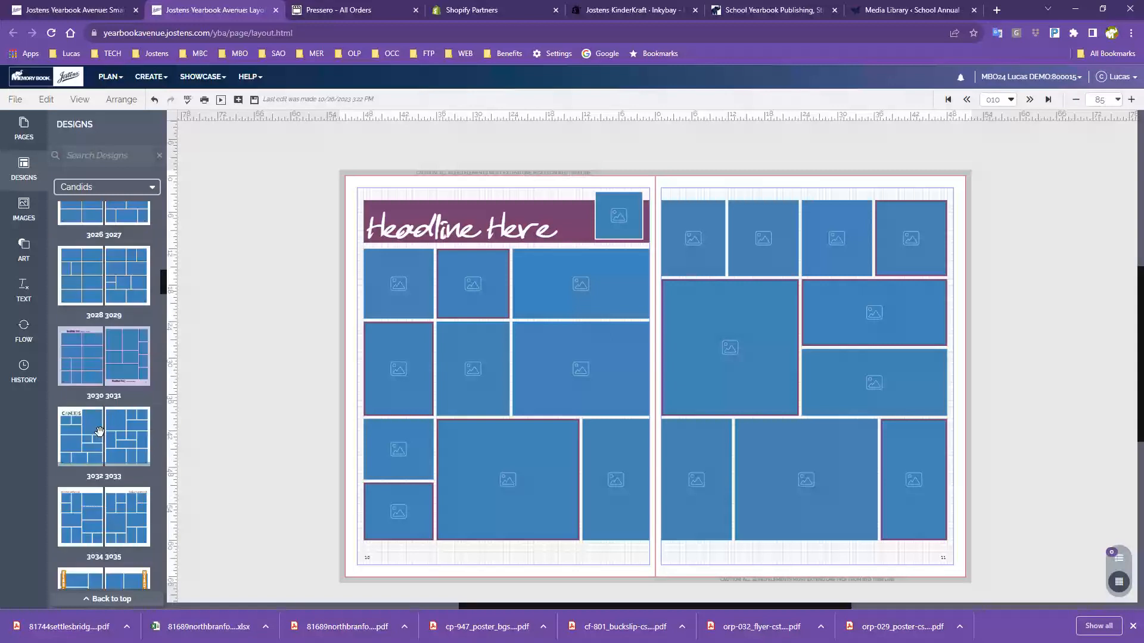
Swap in another Candids template on the left page and 3026/3027 on the right, without keeping content
{"action": "left_click_drag", "start_coordinate": [66, 396], "coordinate": [515, 356]}
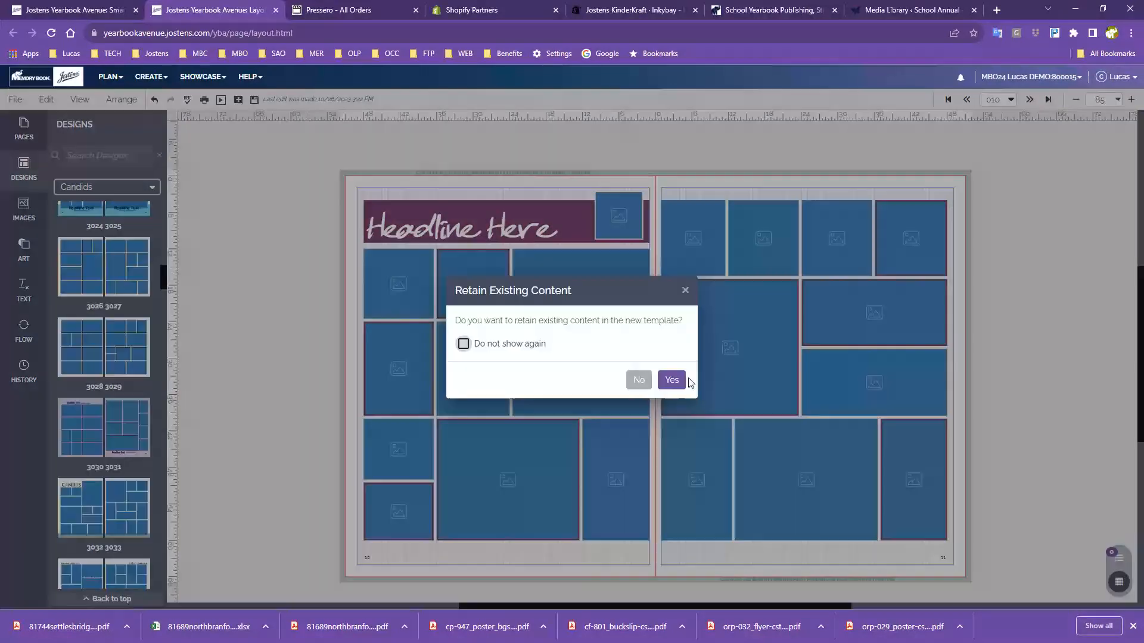
{"action": "left_click", "coordinate": [645, 382]}
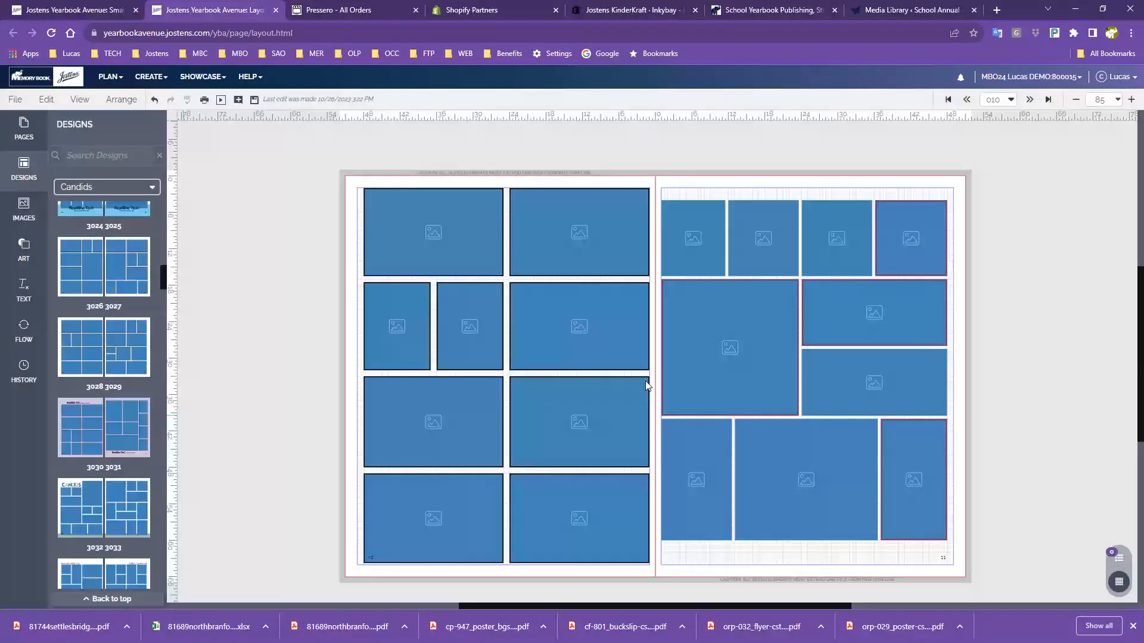
{"action": "left_click_drag", "start_coordinate": [101, 309], "coordinate": [841, 349]}
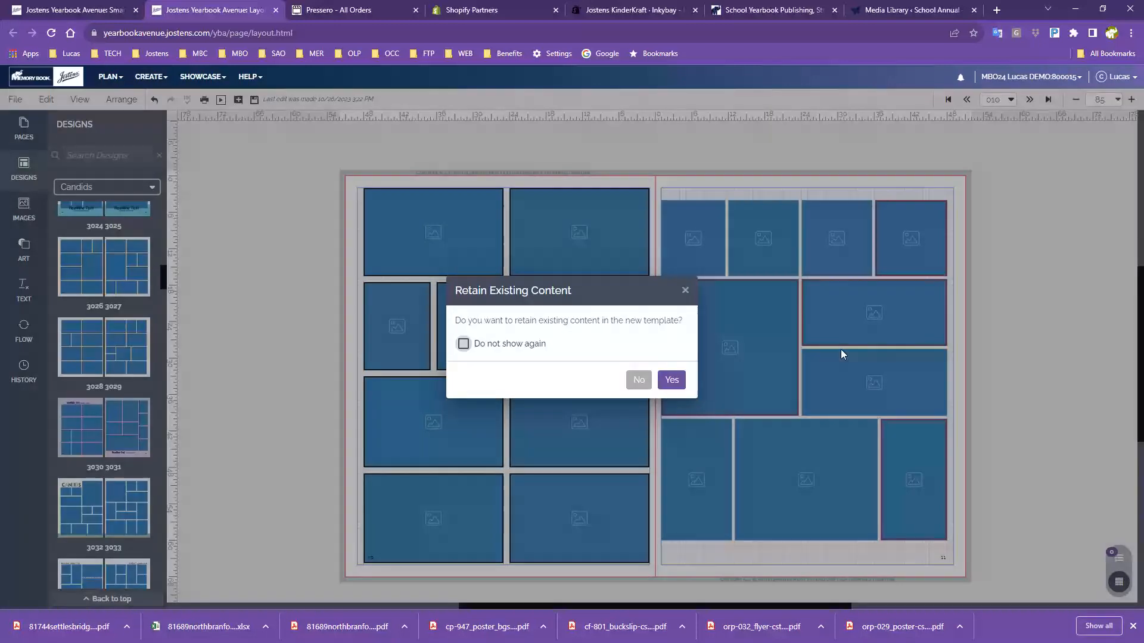
{"action": "left_click", "coordinate": [636, 381]}
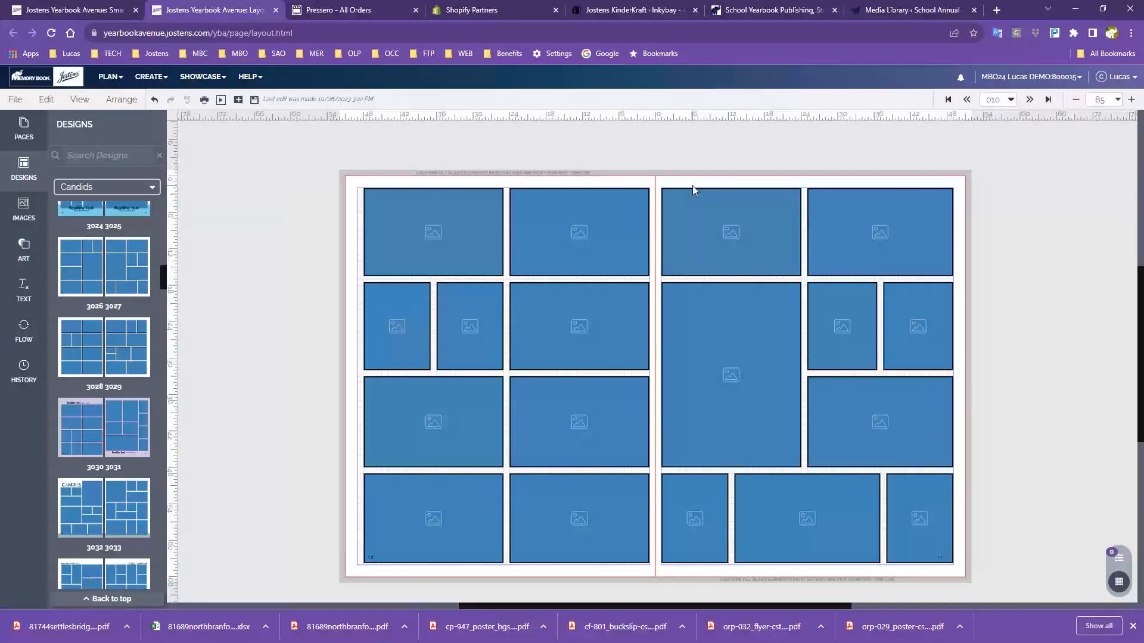
Marquee-select all photo frames on the right page and delete them
{"action": "left_click_drag", "start_coordinate": [692, 184], "coordinate": [913, 531]}
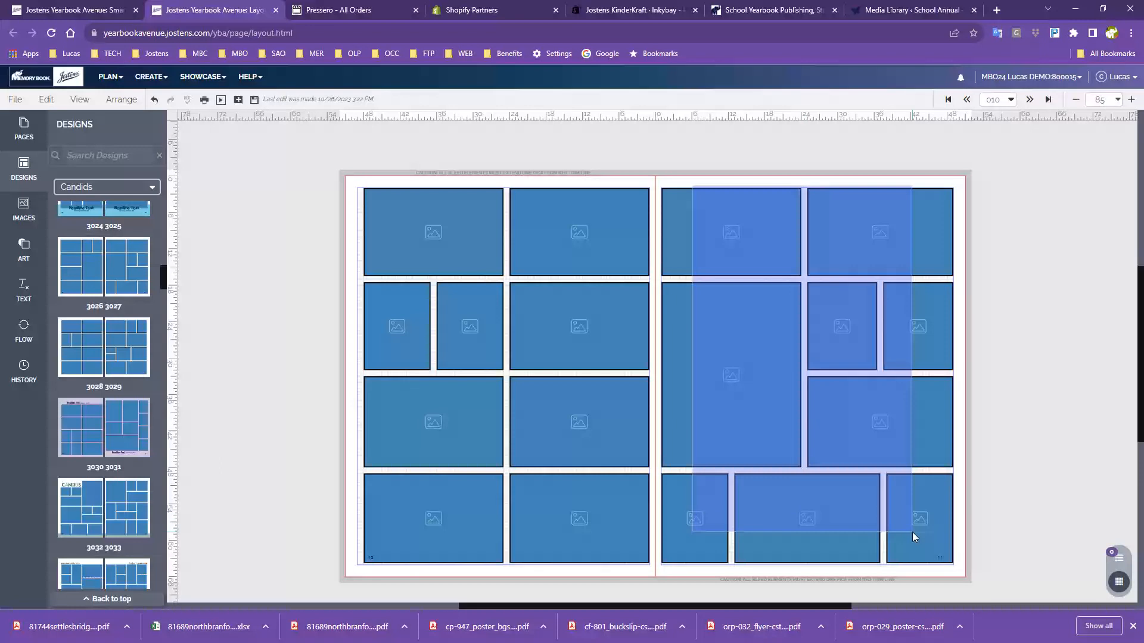
{"action": "key", "text": "Delete"}
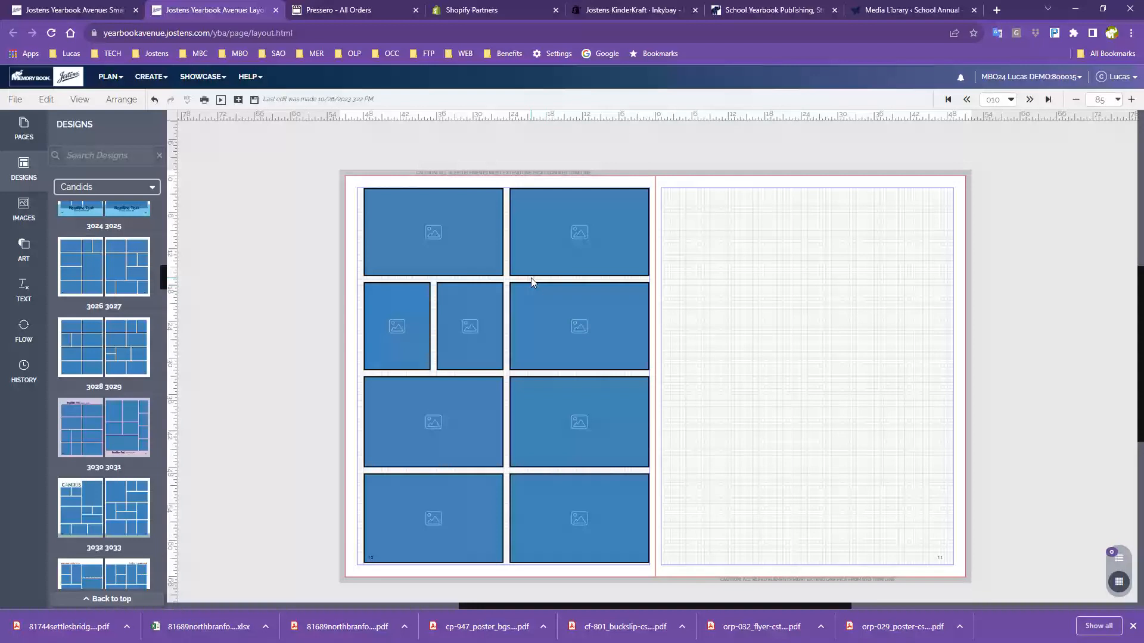
Place the girl-writing photo from activity candids into the left page's top-left frame, accepting the duplicate
{"action": "left_click", "coordinate": [24, 208]}
{"action": "left_click_drag", "start_coordinate": [105, 325], "coordinate": [430, 248]}
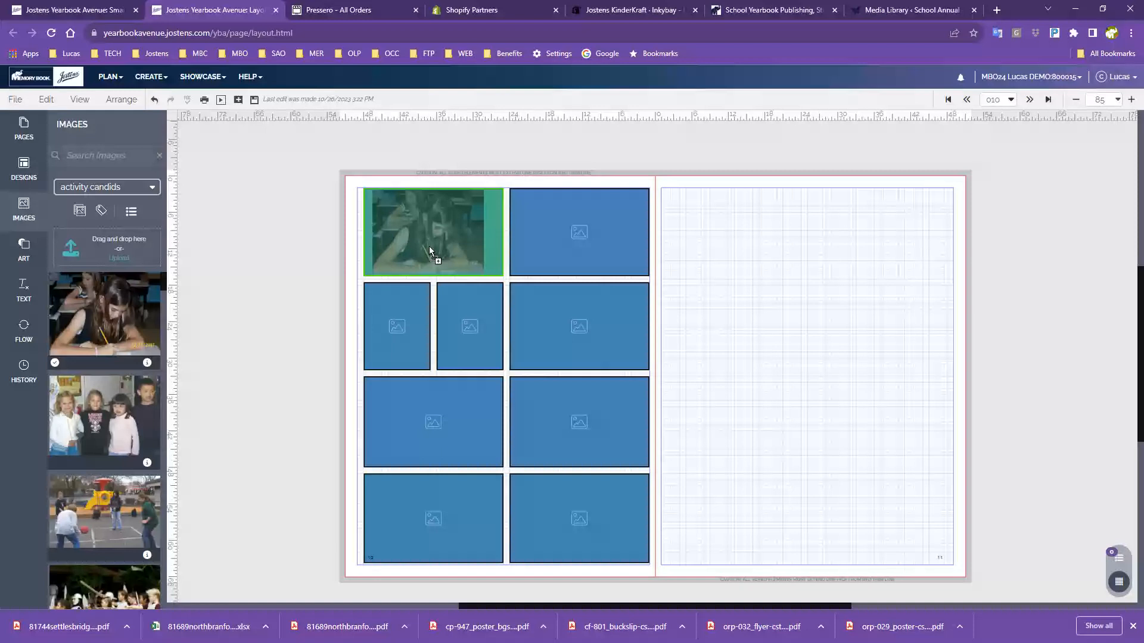
{"action": "left_click_drag", "start_coordinate": [429, 249], "coordinate": [430, 248]}
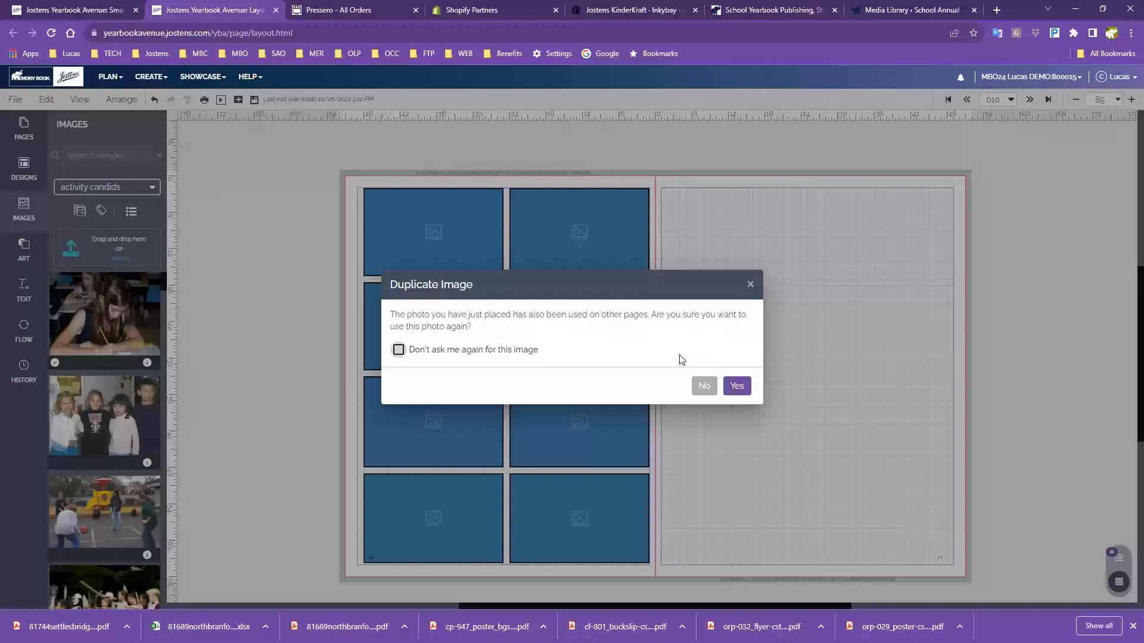
{"action": "left_click", "coordinate": [736, 388]}
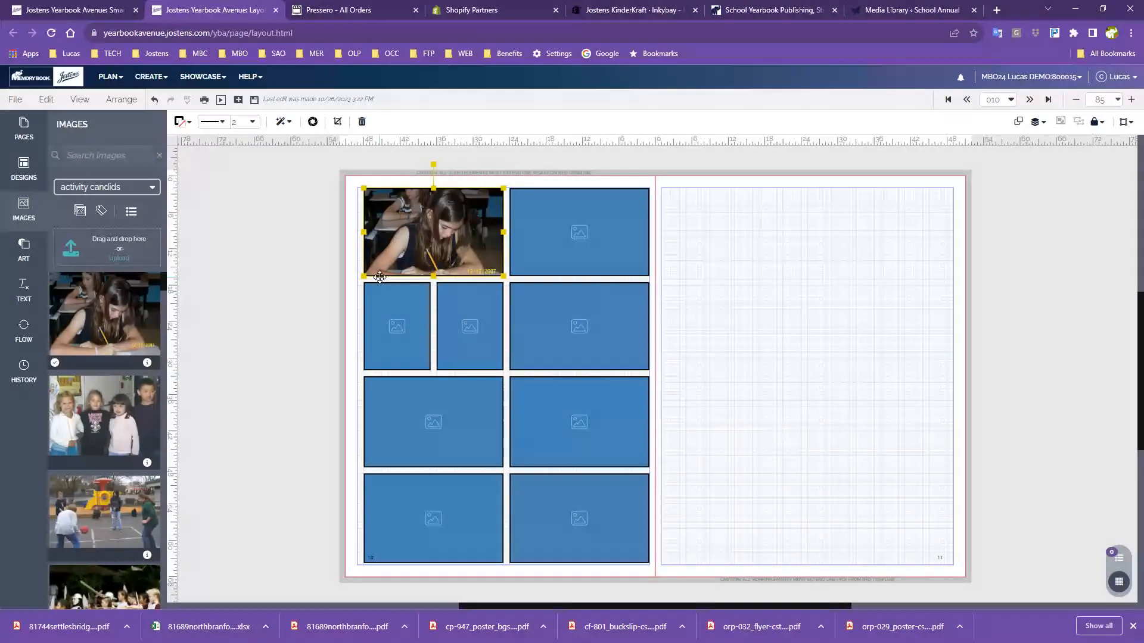
{"action": "scroll", "coordinate": [104, 417], "scroll_direction": "down", "scroll_amount": 1}
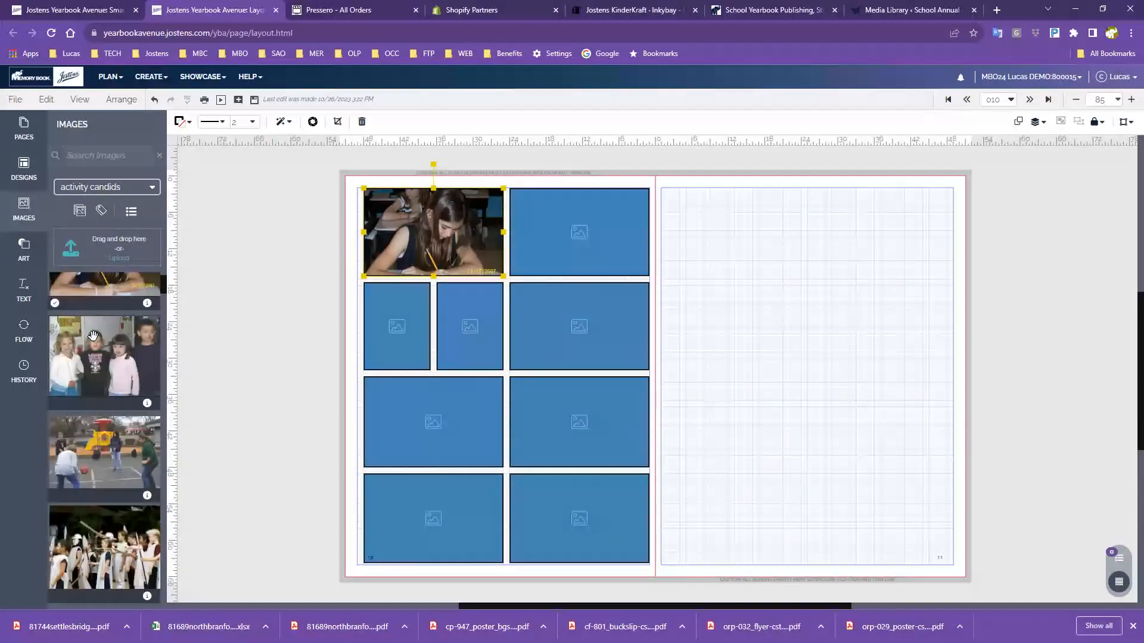
Fill the left page's top-right frame with the four-kids candid and drop a group photo onto the spread
{"action": "left_click_drag", "start_coordinate": [95, 327], "coordinate": [576, 213]}
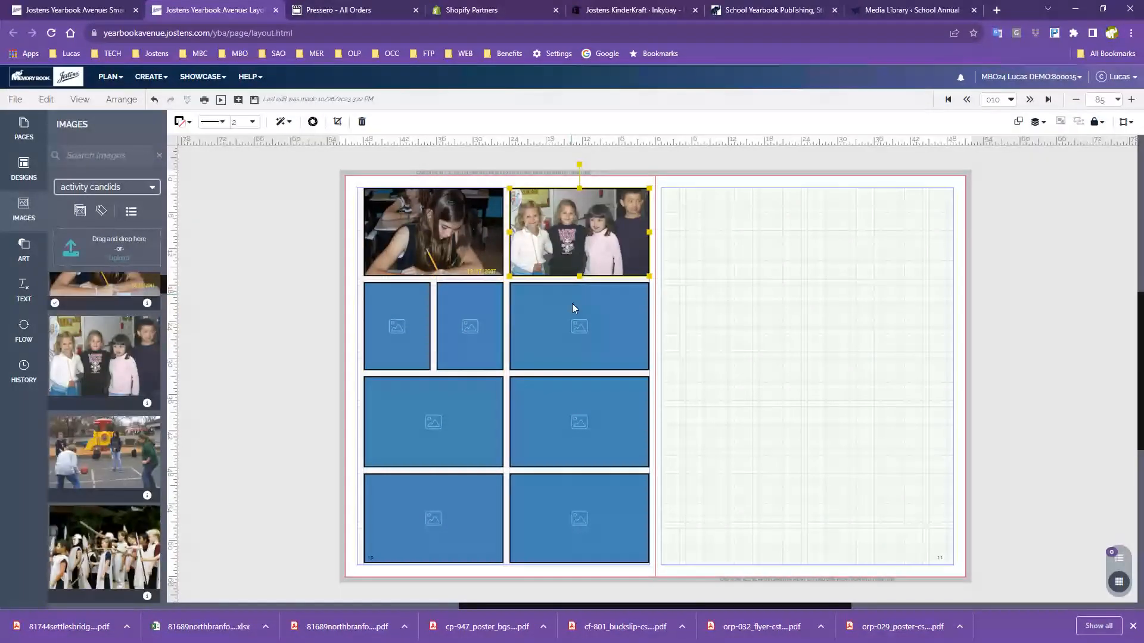
{"action": "scroll", "coordinate": [105, 505], "scroll_direction": "down", "scroll_amount": 10}
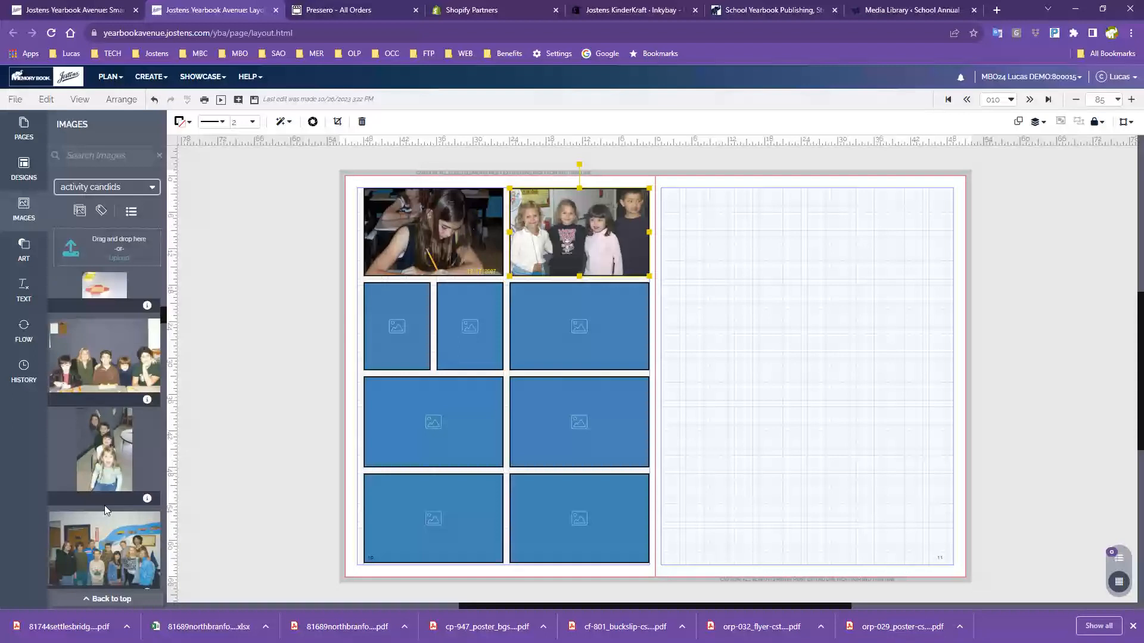
{"action": "left_click_drag", "start_coordinate": [105, 506], "coordinate": [416, 443]}
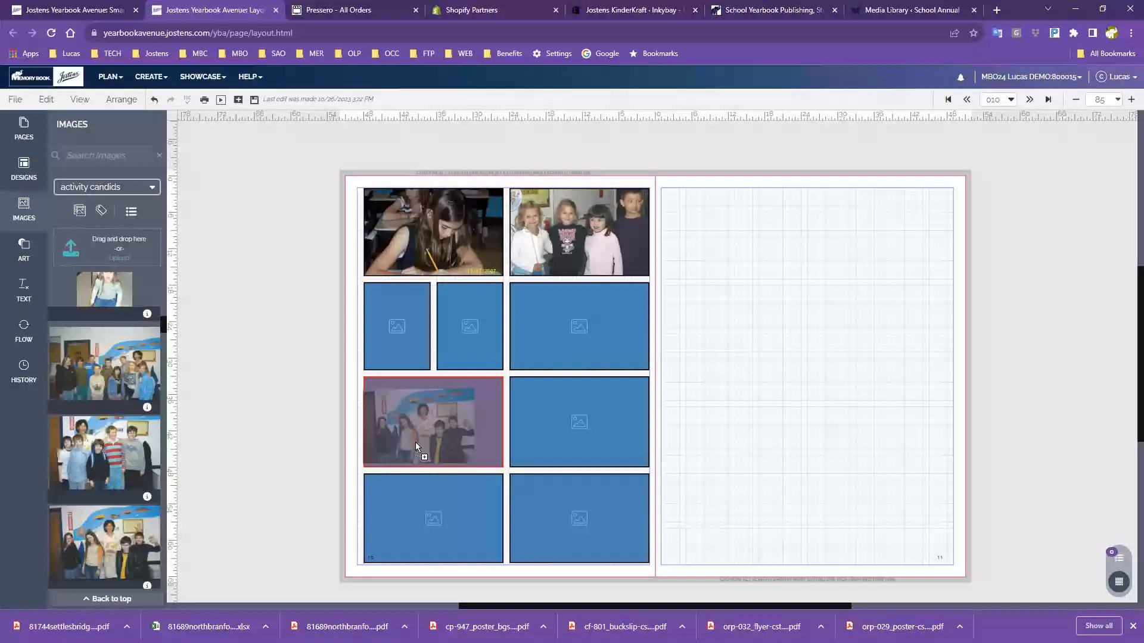
{"action": "left_click_drag", "start_coordinate": [416, 443], "coordinate": [577, 341]}
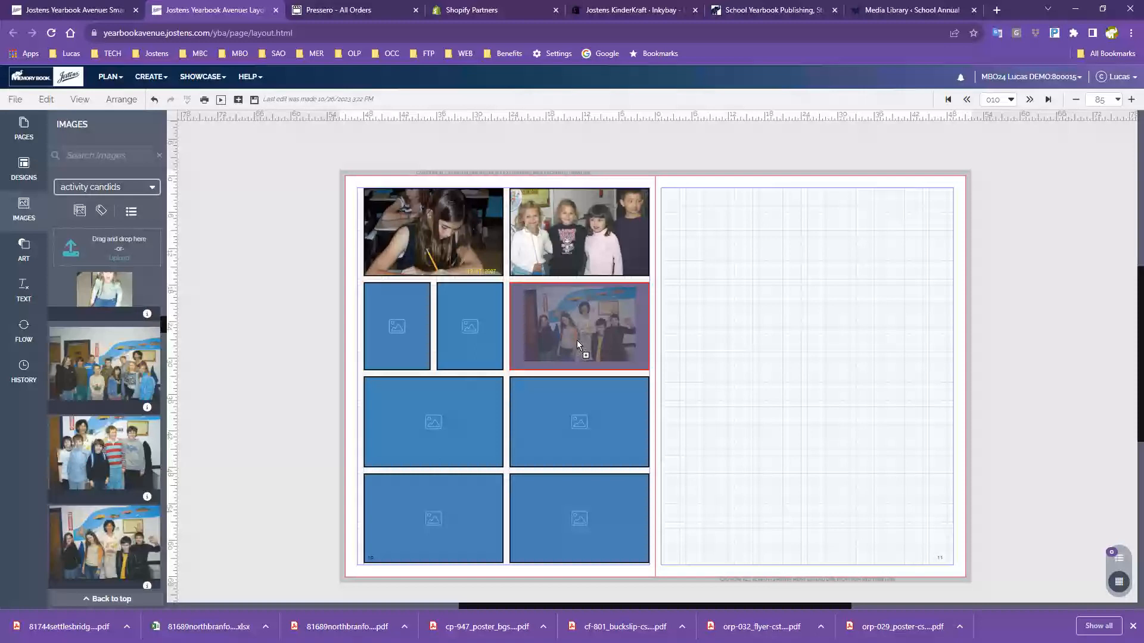
{"action": "left_click_drag", "start_coordinate": [577, 341], "coordinate": [756, 369]}
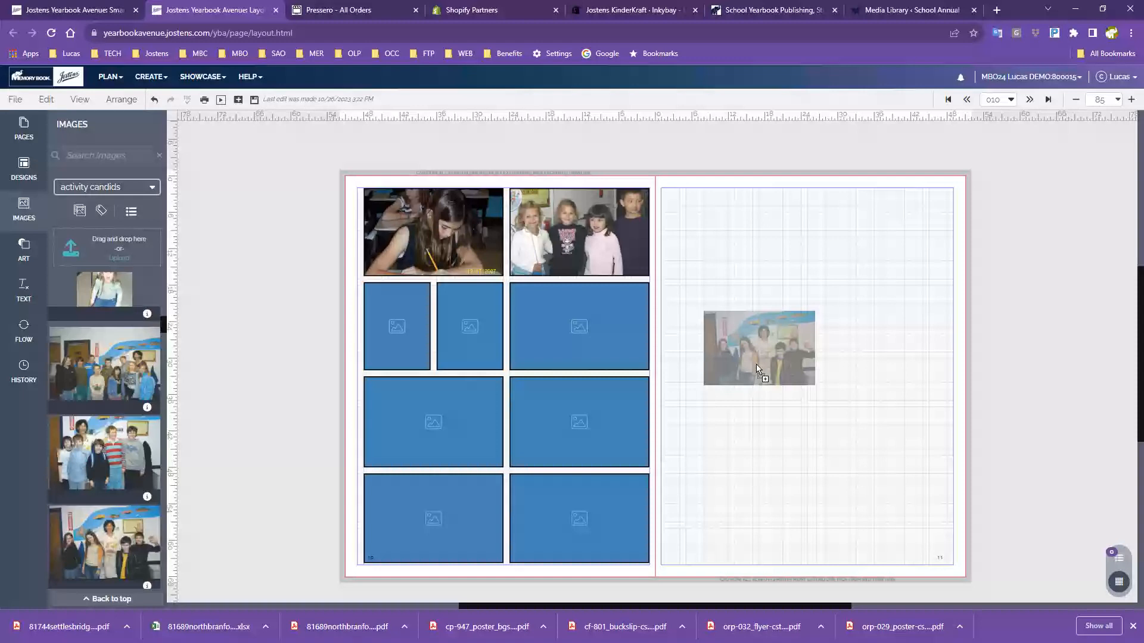
{"action": "left_click_drag", "start_coordinate": [757, 368], "coordinate": [573, 339]}
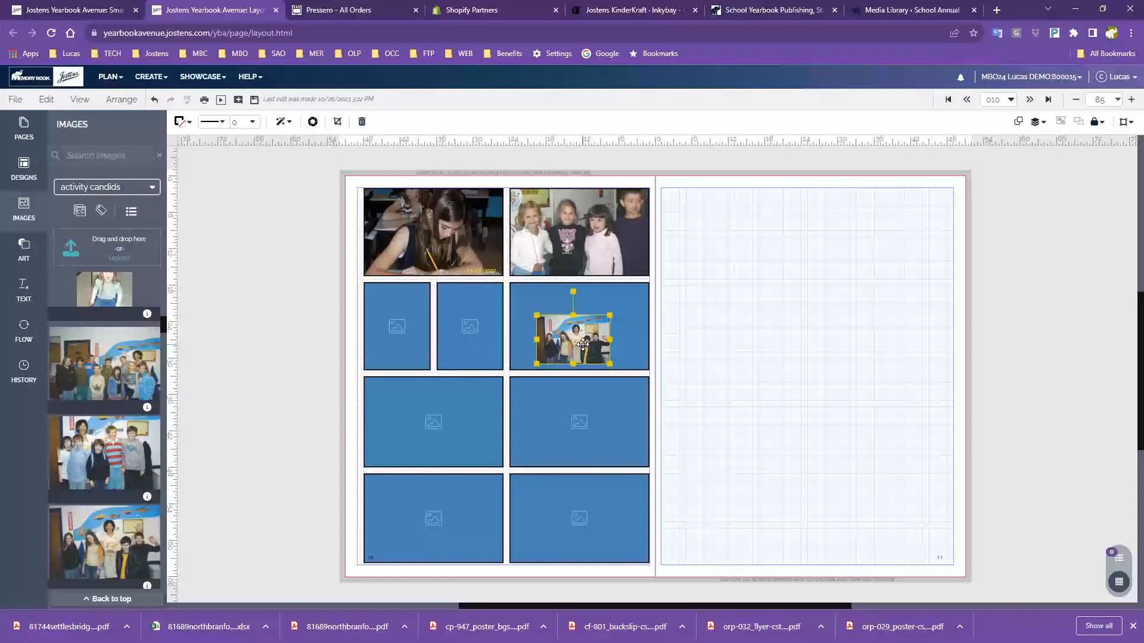
Arrange three loose group candids across the right page, including two near the bottom
{"action": "left_click_drag", "start_coordinate": [583, 344], "coordinate": [771, 272]}
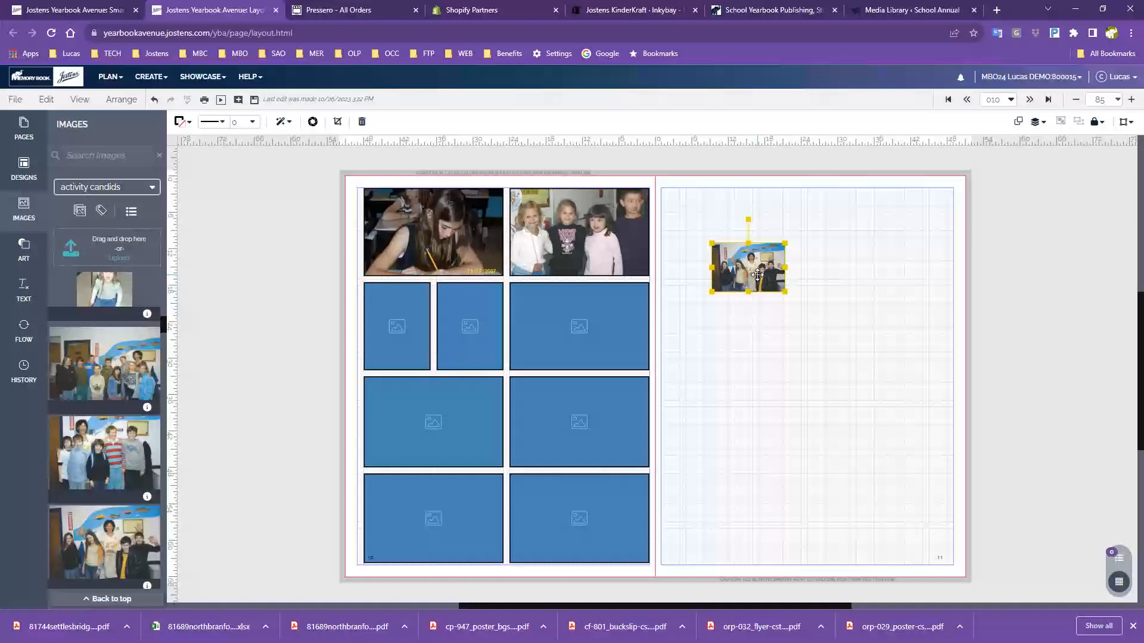
{"action": "left_click_drag", "start_coordinate": [758, 275], "coordinate": [744, 313]}
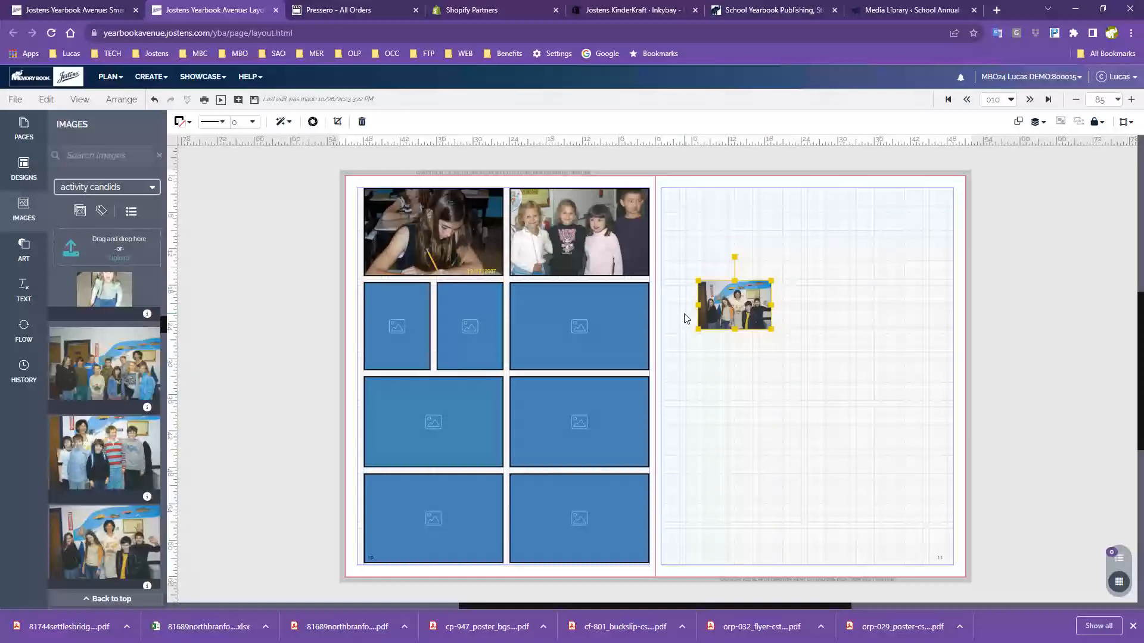
{"action": "scroll", "coordinate": [203, 434], "scroll_direction": "down", "scroll_amount": 1}
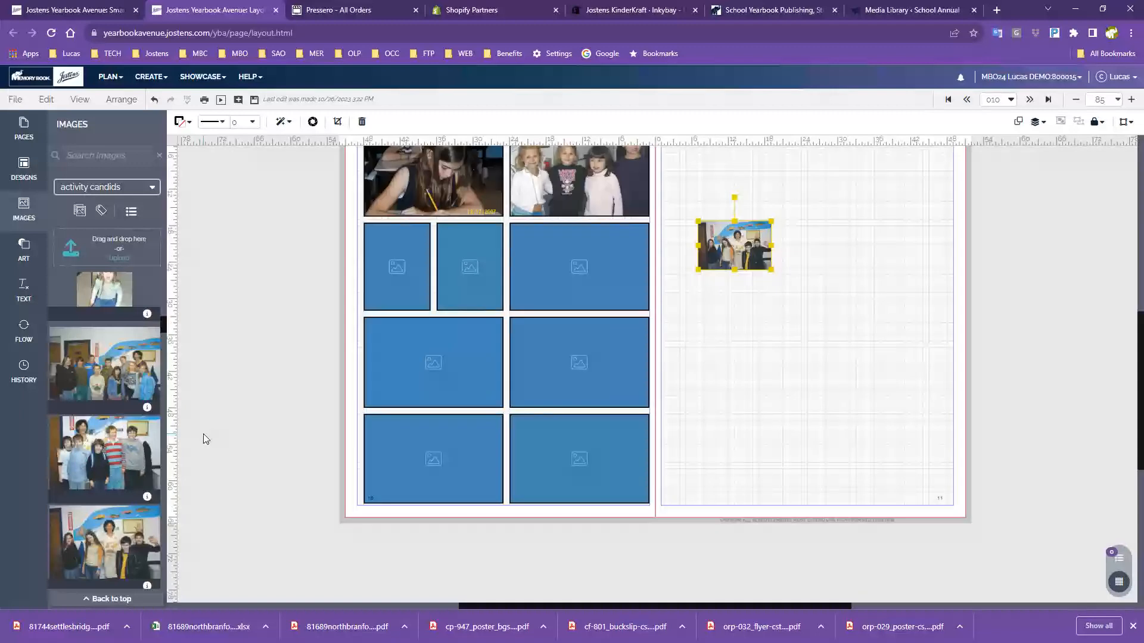
{"action": "scroll", "coordinate": [202, 434], "scroll_direction": "up", "scroll_amount": 1}
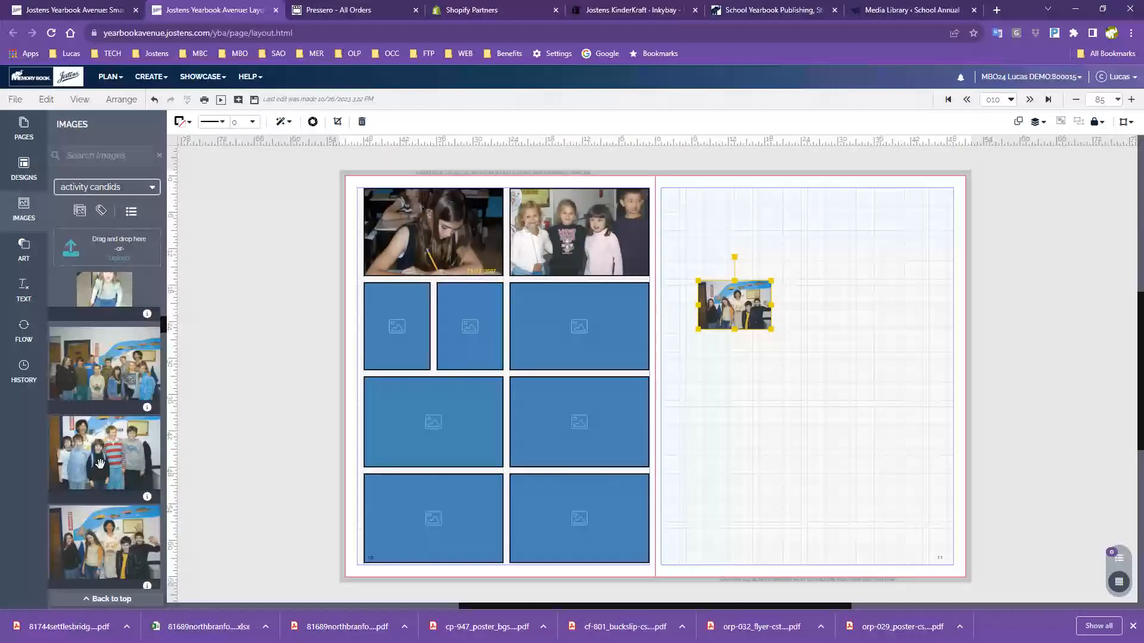
{"action": "left_click_drag", "start_coordinate": [137, 530], "coordinate": [843, 420]}
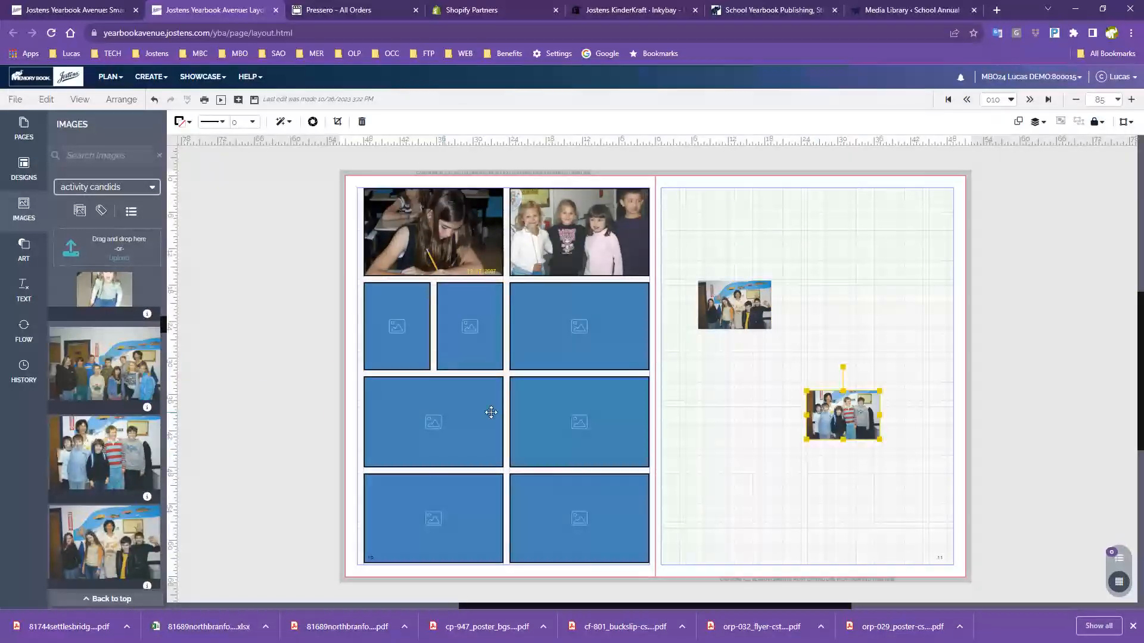
{"action": "left_click_drag", "start_coordinate": [119, 540], "coordinate": [781, 516]}
{"action": "left_click_drag", "start_coordinate": [844, 415], "coordinate": [894, 452]}
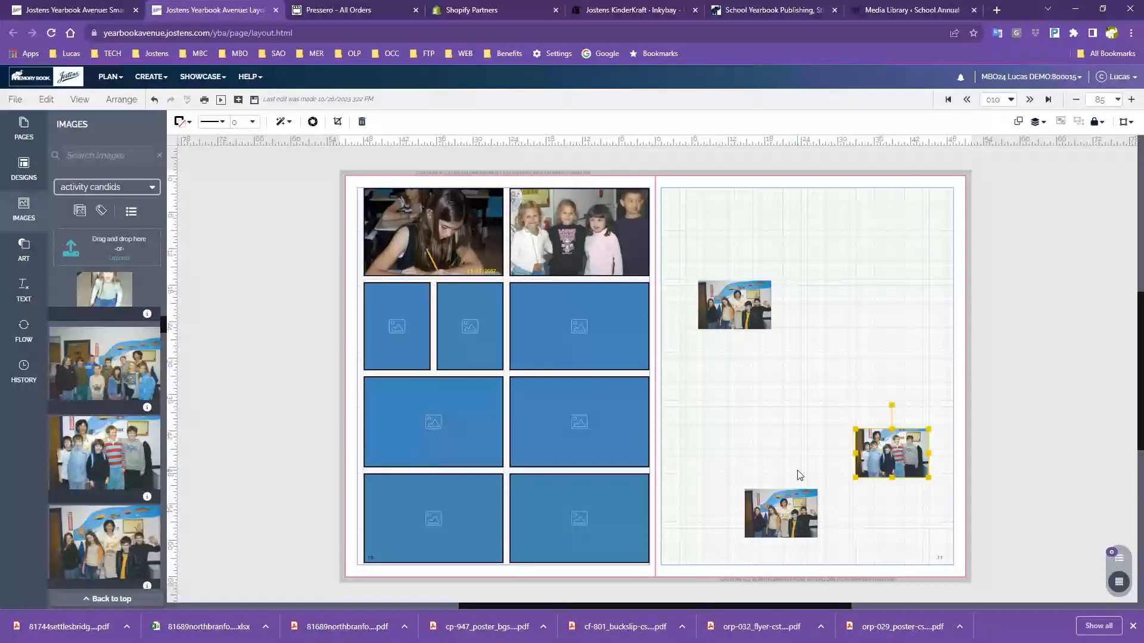
{"action": "left_click", "coordinate": [22, 250]}
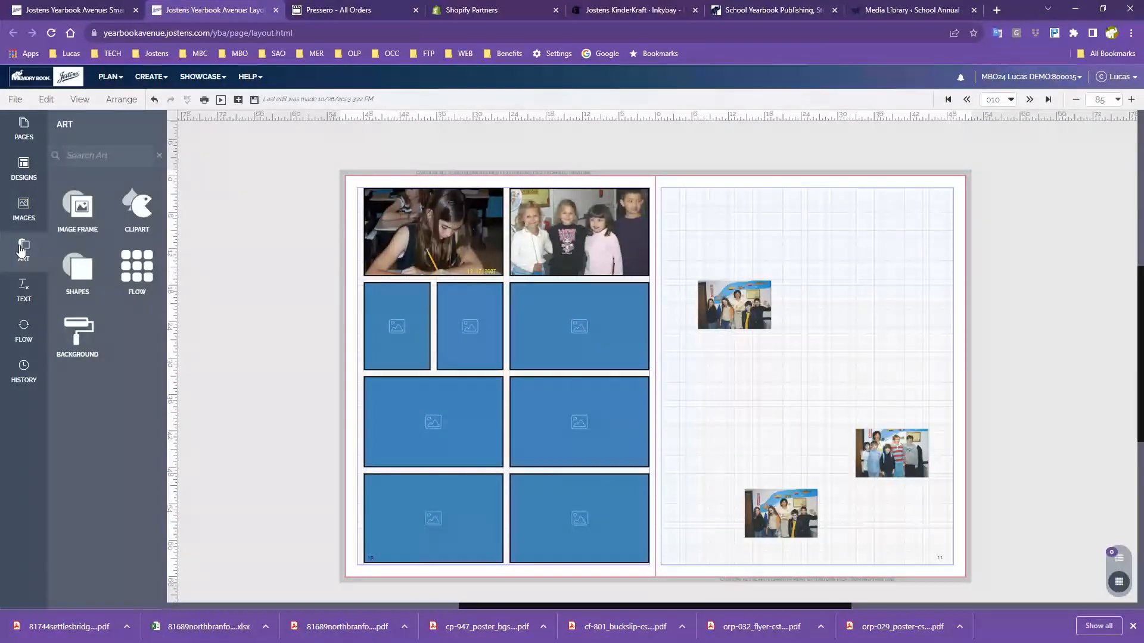
Add circle, octagon and hexagon image frames to the right page and drop a group candid into the octagon
{"action": "left_click", "coordinate": [70, 218]}
{"action": "left_click_drag", "start_coordinate": [132, 267], "coordinate": [736, 426]}
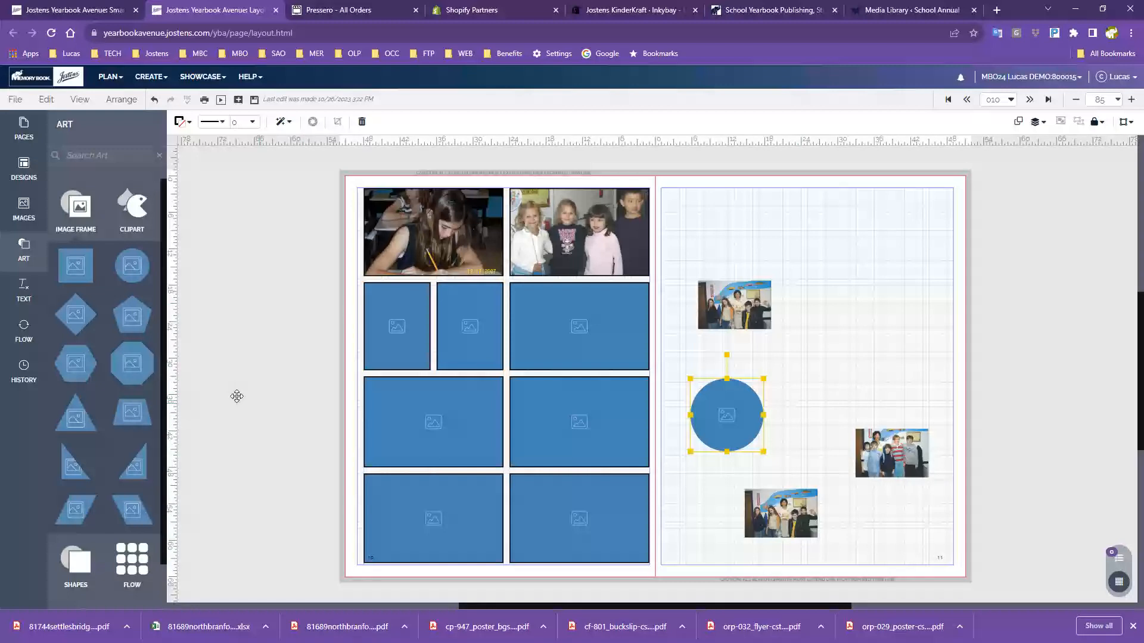
{"action": "left_click_drag", "start_coordinate": [128, 366], "coordinate": [864, 379]}
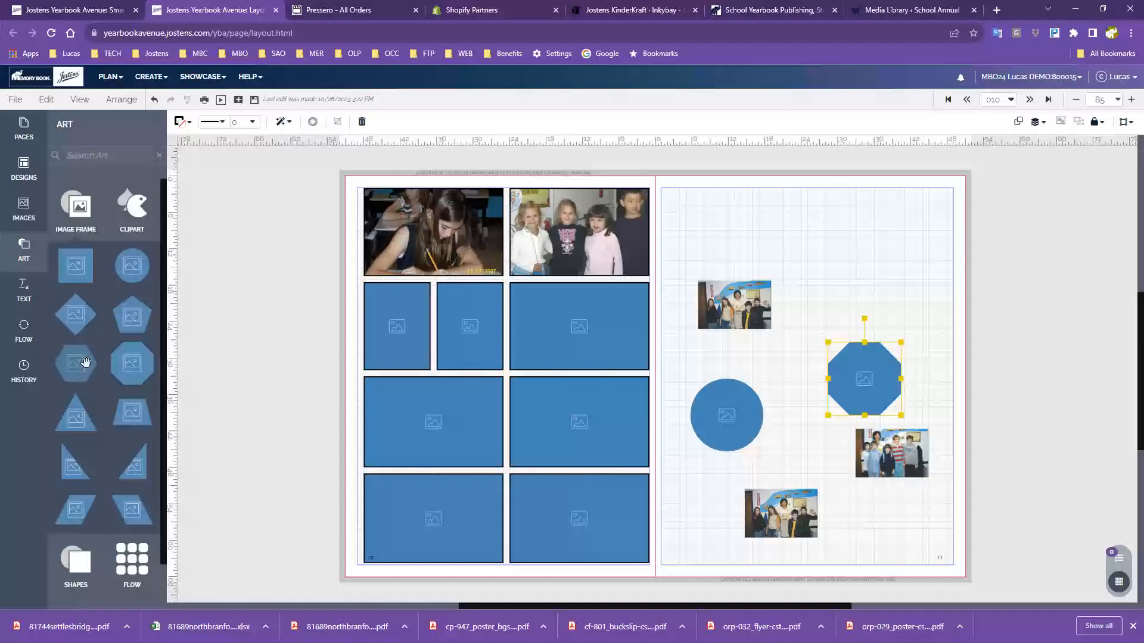
{"action": "left_click_drag", "start_coordinate": [80, 365], "coordinate": [833, 285]}
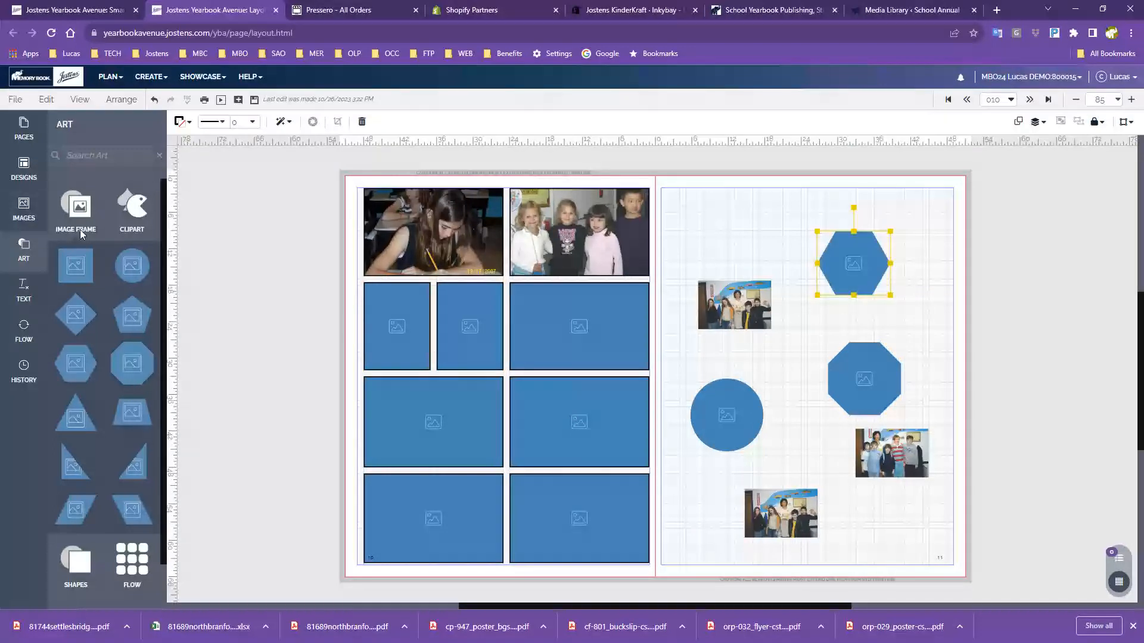
{"action": "left_click", "coordinate": [10, 210]}
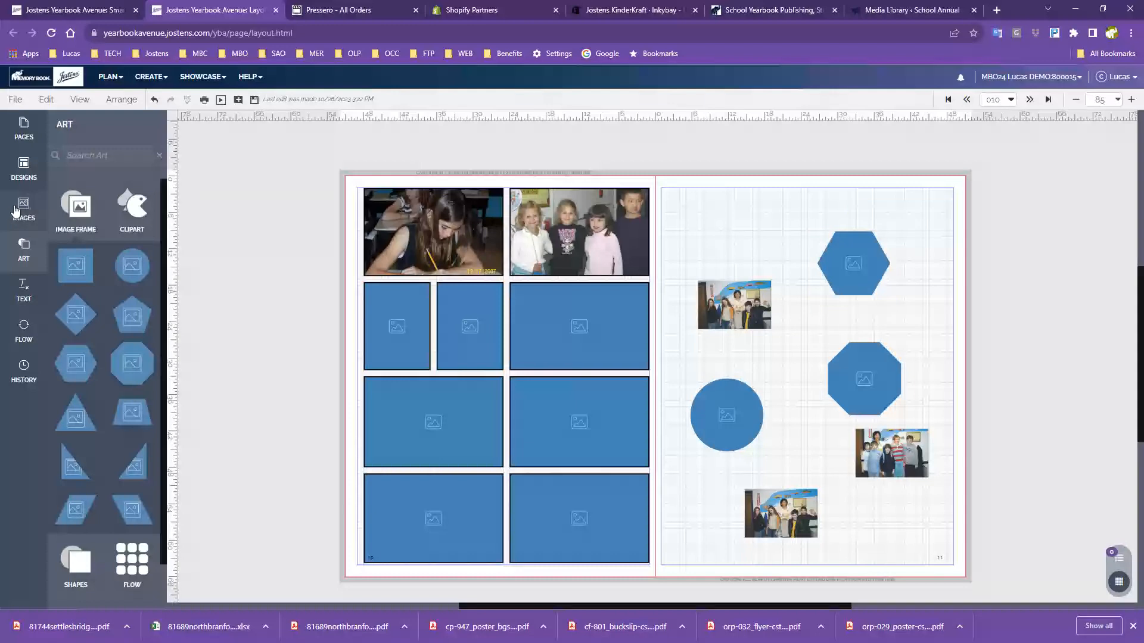
{"action": "left_click_drag", "start_coordinate": [118, 460], "coordinate": [885, 371]}
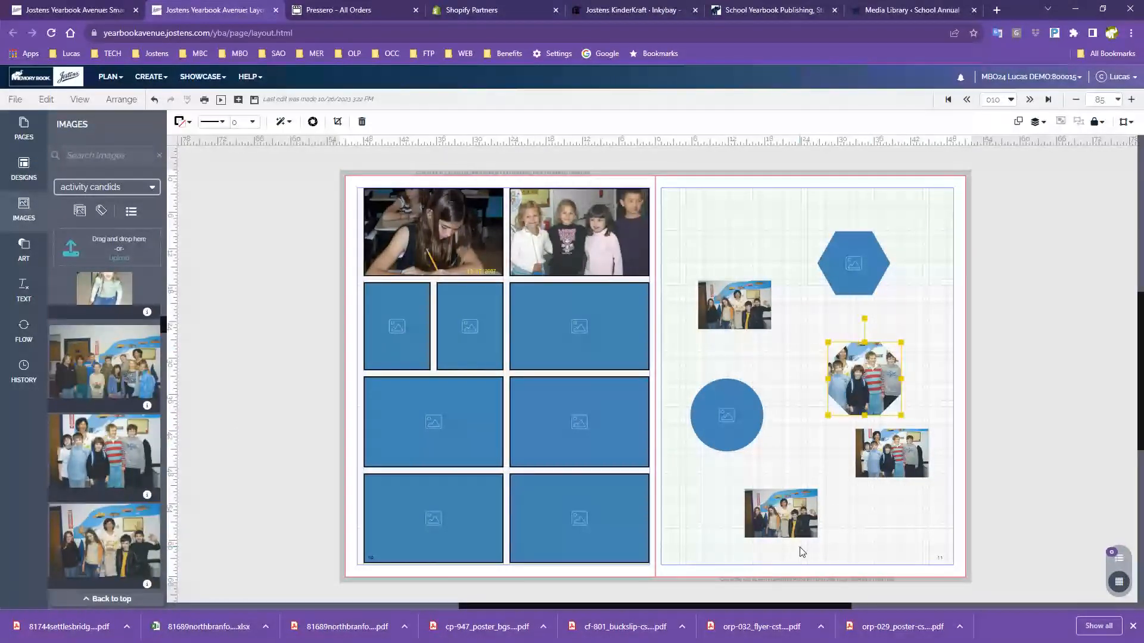
Enlarge the upper-left right-page group photo to maximum print size and shift the hexagon frame right
{"action": "left_click", "coordinate": [742, 304]}
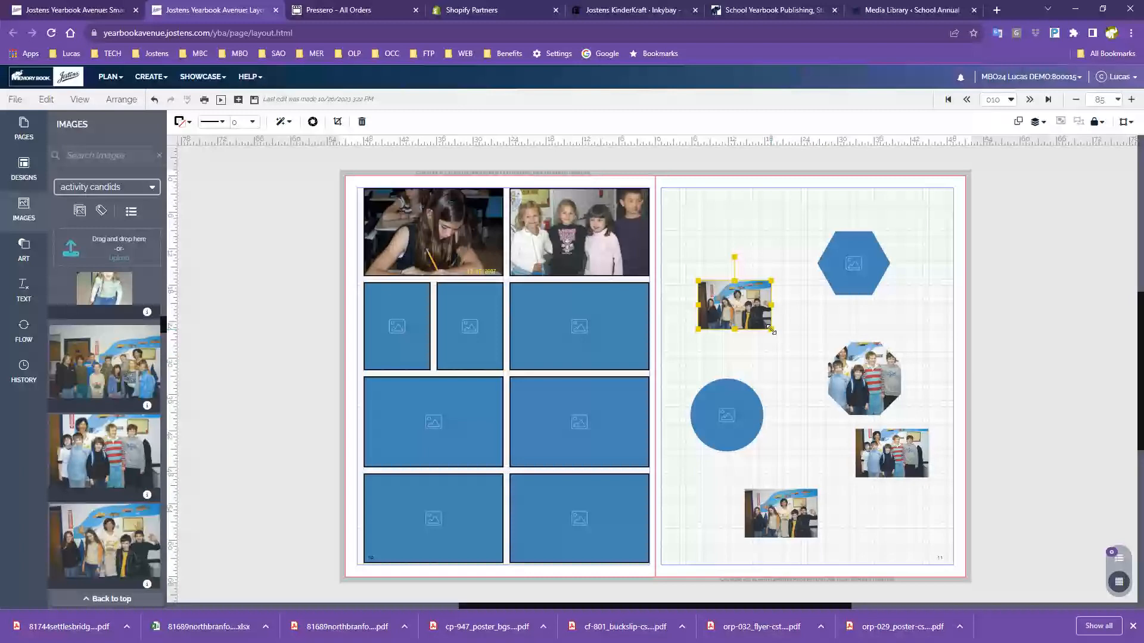
{"action": "left_click_drag", "start_coordinate": [771, 330], "coordinate": [778, 334]}
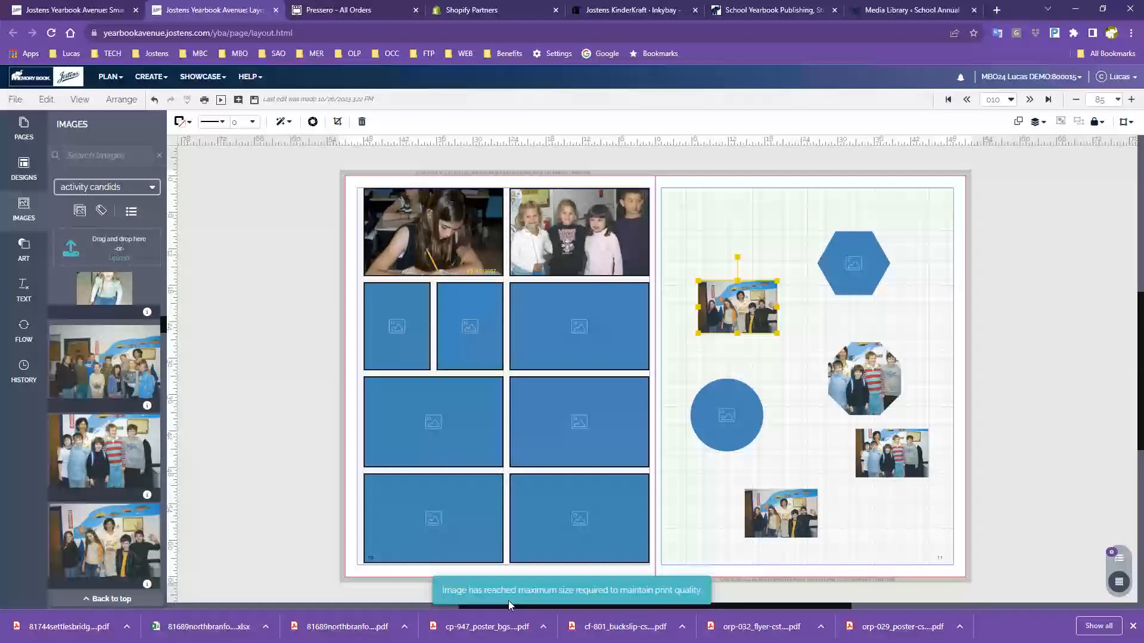
{"action": "left_click", "coordinate": [777, 281]}
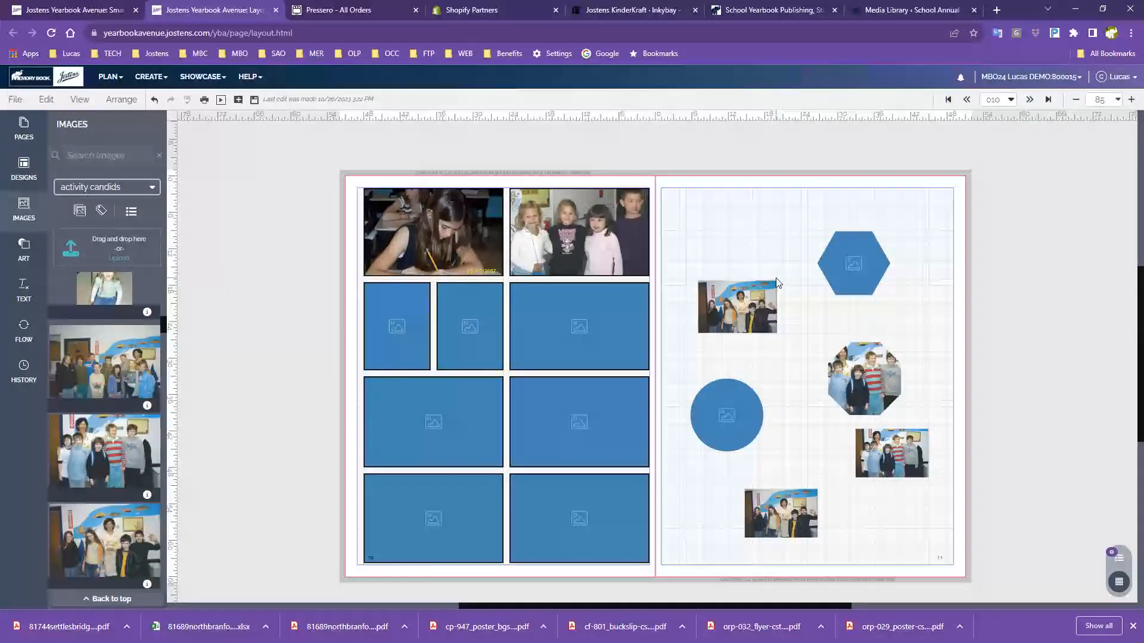
{"action": "left_click", "coordinate": [776, 283]}
{"action": "left_click_drag", "start_coordinate": [778, 279], "coordinate": [817, 244]}
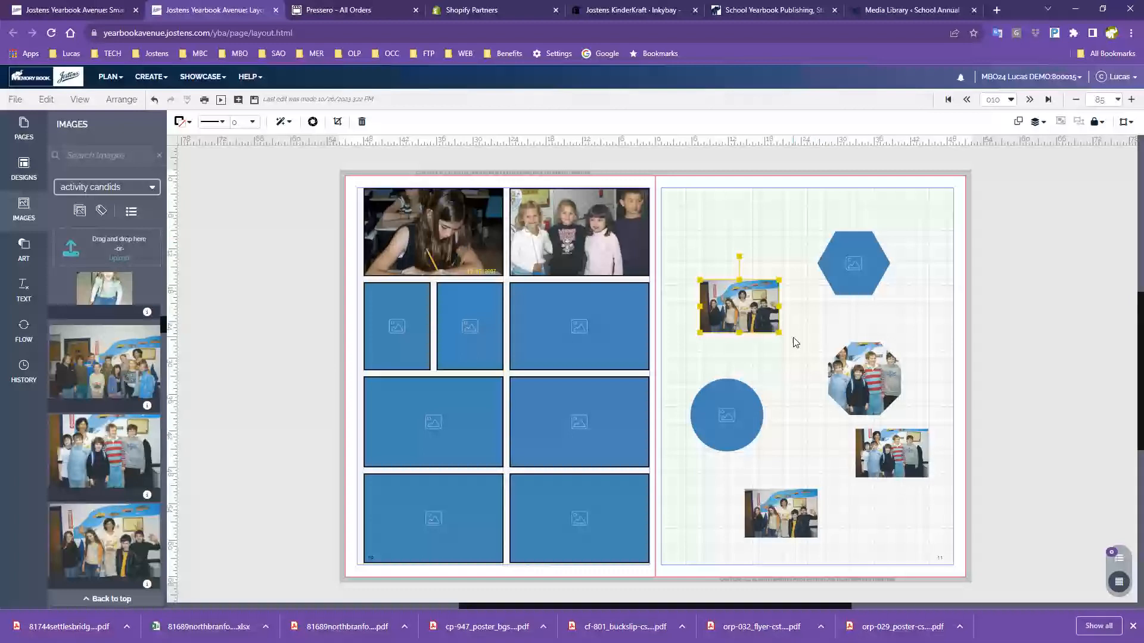
{"action": "left_click_drag", "start_coordinate": [778, 335], "coordinate": [788, 341]}
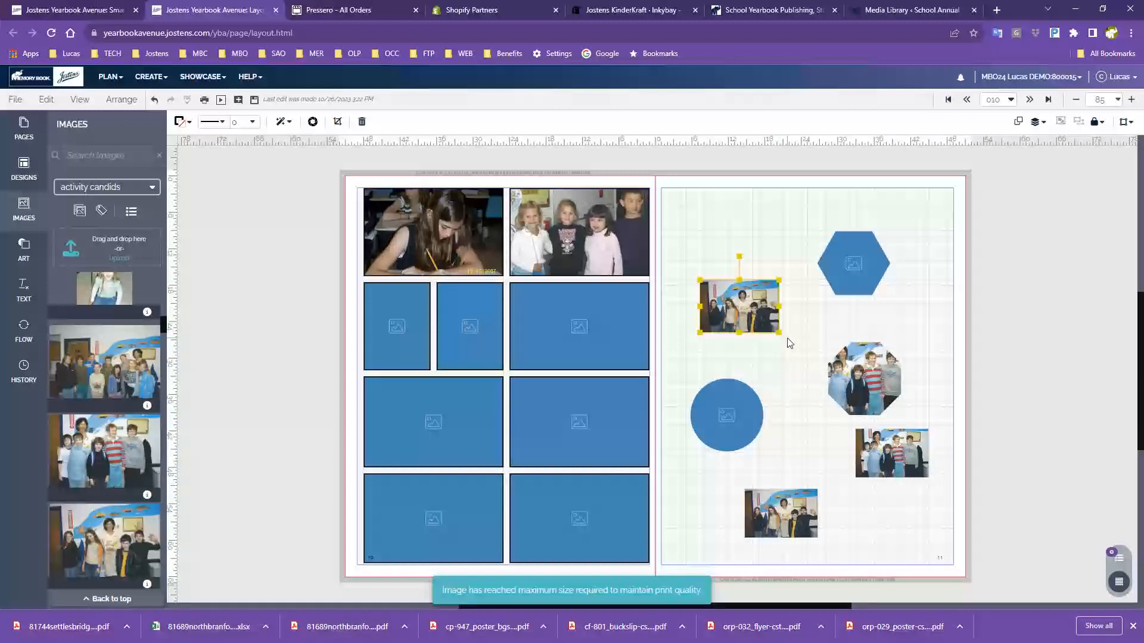
{"action": "left_click_drag", "start_coordinate": [778, 334], "coordinate": [830, 370]}
{"action": "left_click", "coordinate": [817, 352]}
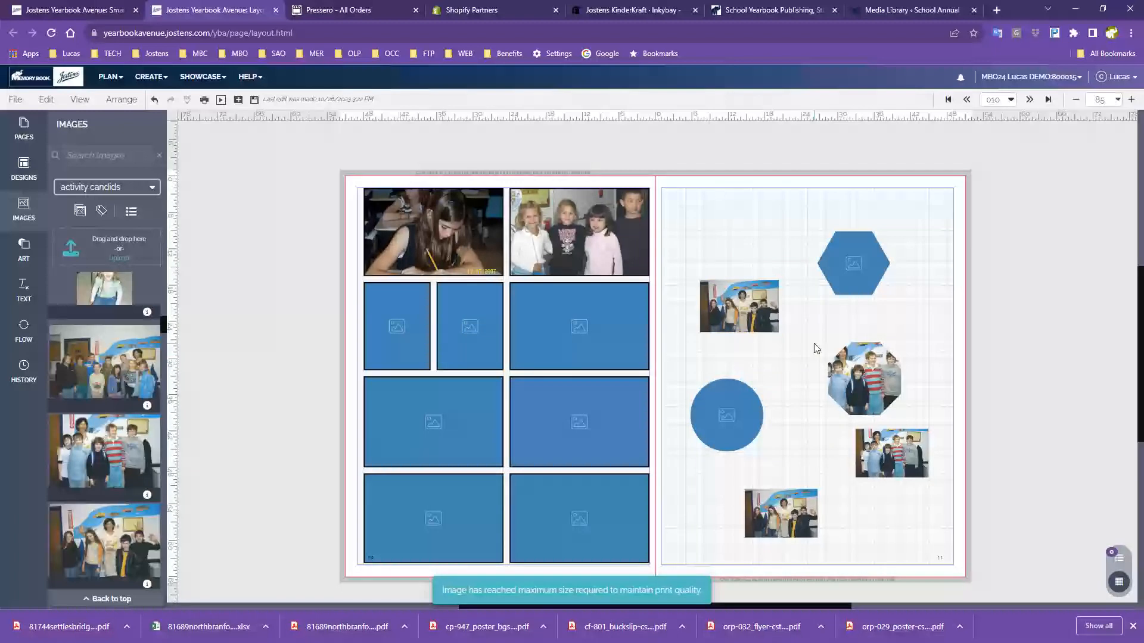
{"action": "left_click_drag", "start_coordinate": [845, 255], "coordinate": [904, 285]}
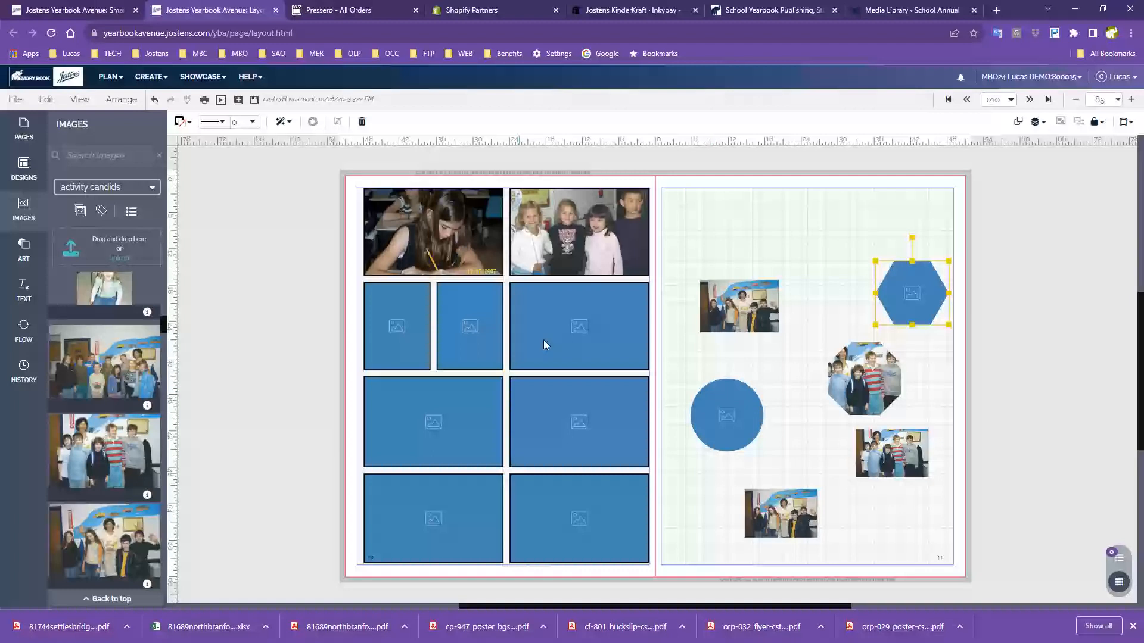
Apply Candids design 3002 to the left page, giving it a headline banner and eight empty frames
{"action": "left_click", "coordinate": [24, 209]}
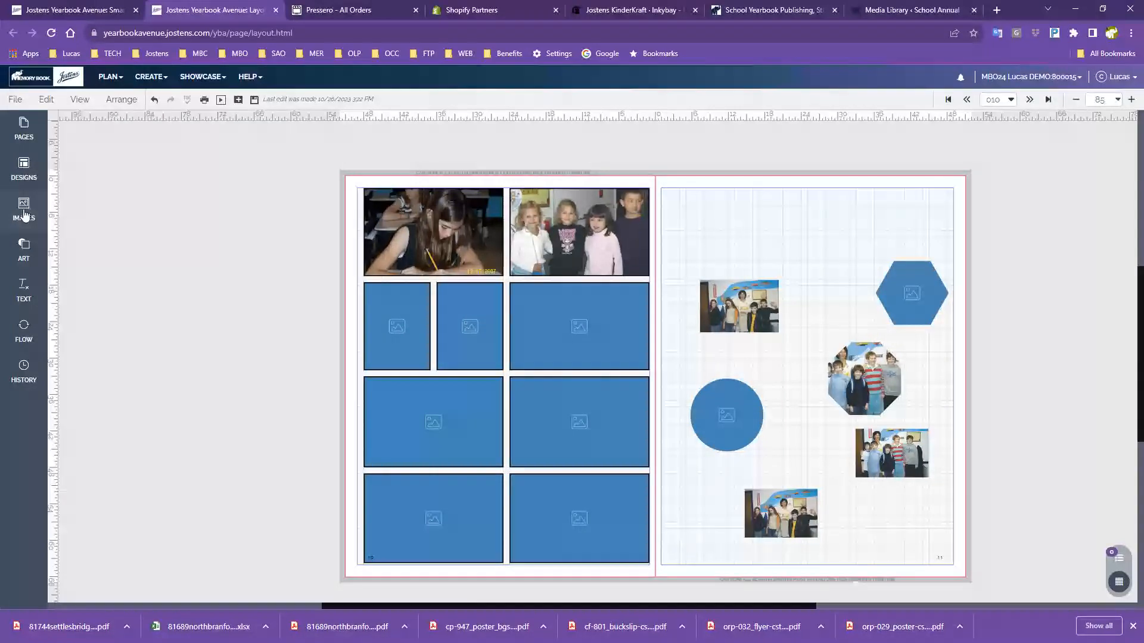
{"action": "left_click", "coordinate": [24, 210]}
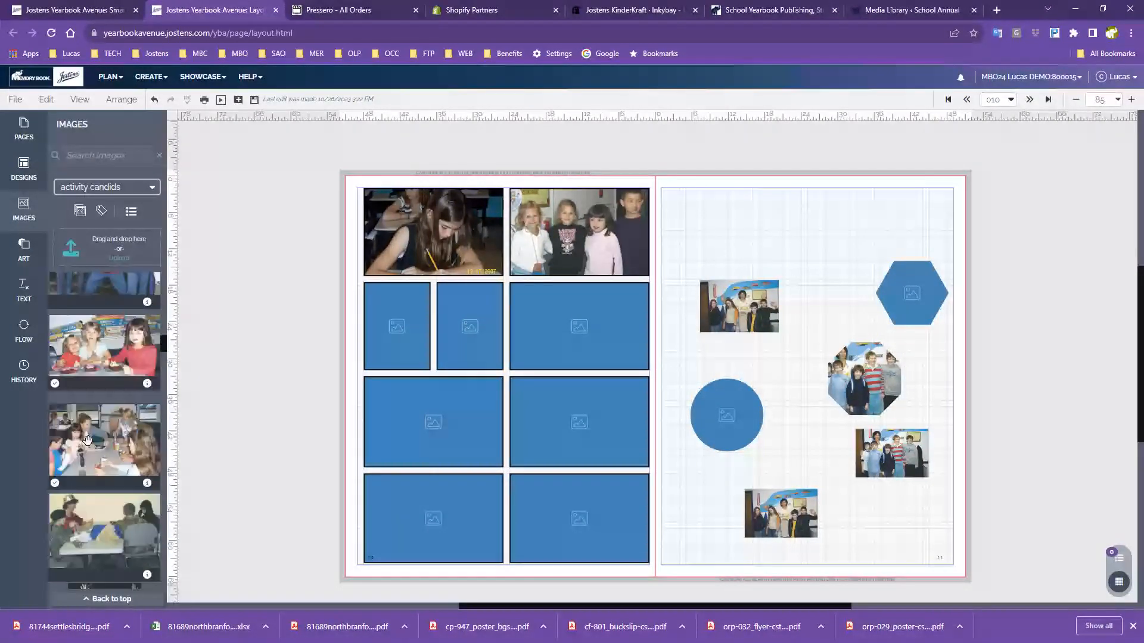
{"action": "scroll", "coordinate": [442, 338], "scroll_direction": "up", "scroll_amount": 3}
{"action": "scroll", "coordinate": [659, 441], "scroll_direction": "down", "scroll_amount": 3}
{"action": "left_click", "coordinate": [23, 168]}
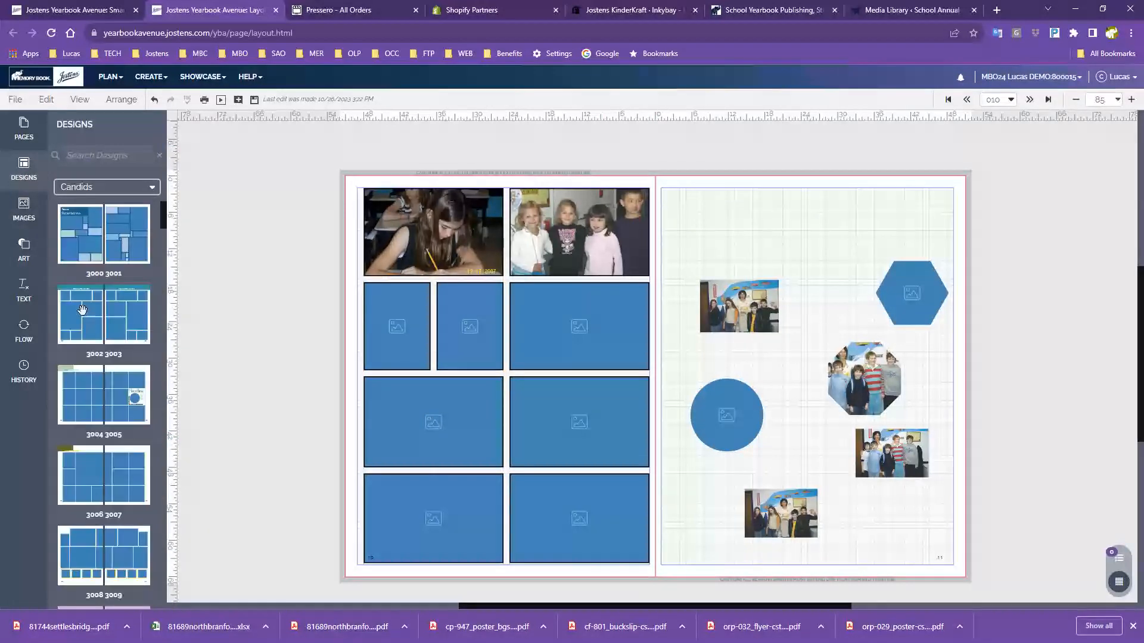
{"action": "mouse_move", "coordinate": [76, 321]}
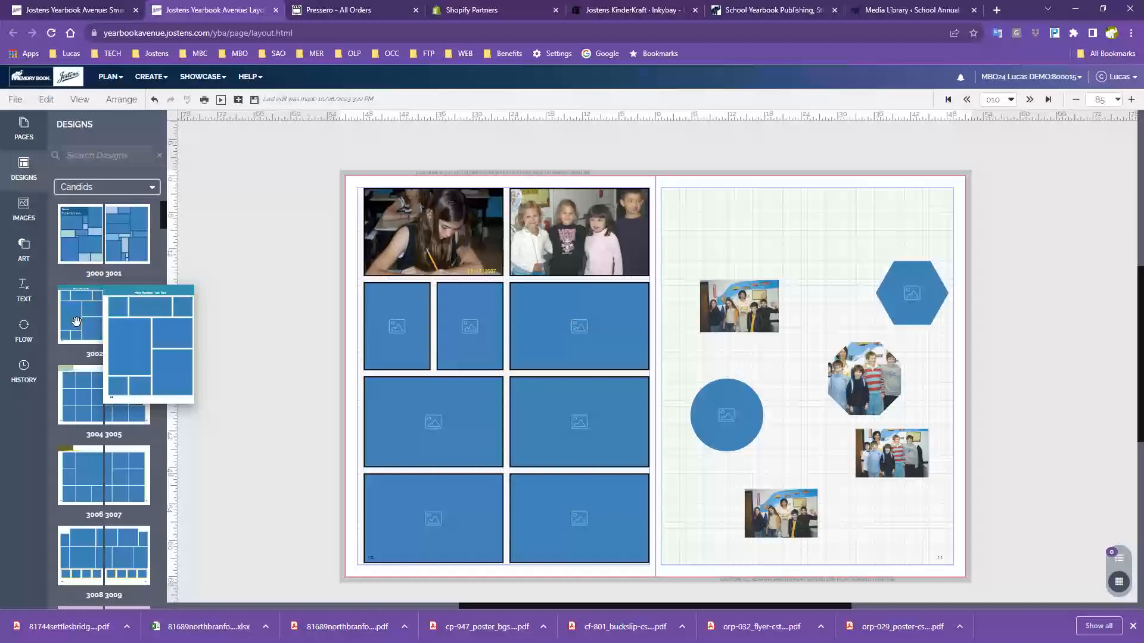
{"action": "left_click_drag", "start_coordinate": [77, 322], "coordinate": [447, 302]}
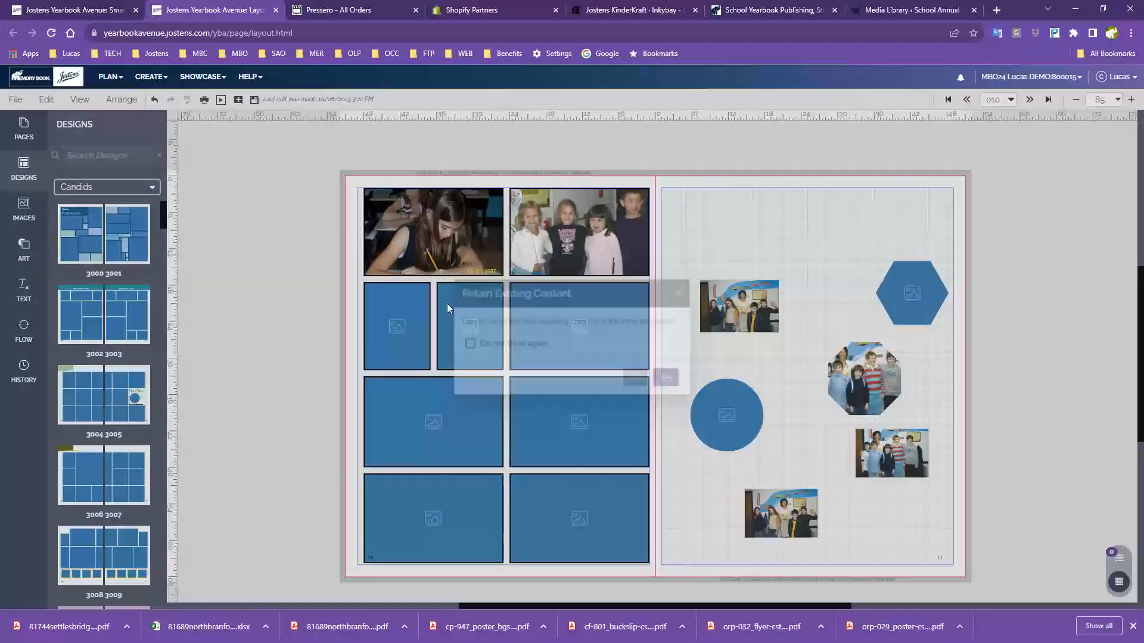
{"action": "left_click", "coordinate": [643, 378]}
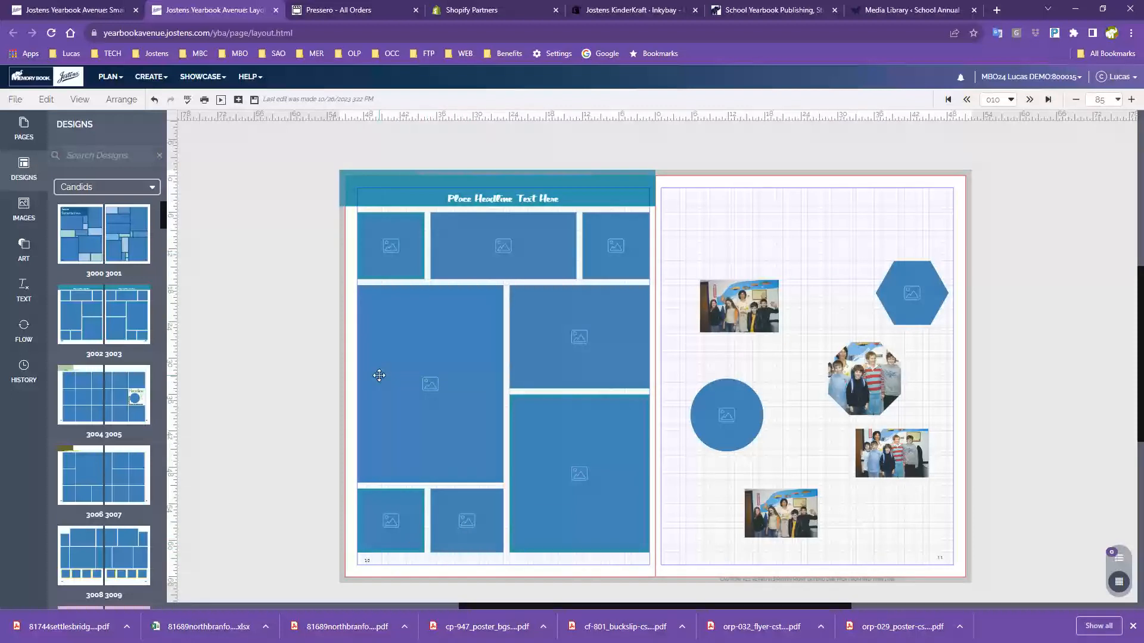
Select the left page's photo frames and nudge them down three steps
{"action": "left_click_drag", "start_coordinate": [351, 243], "coordinate": [630, 509]}
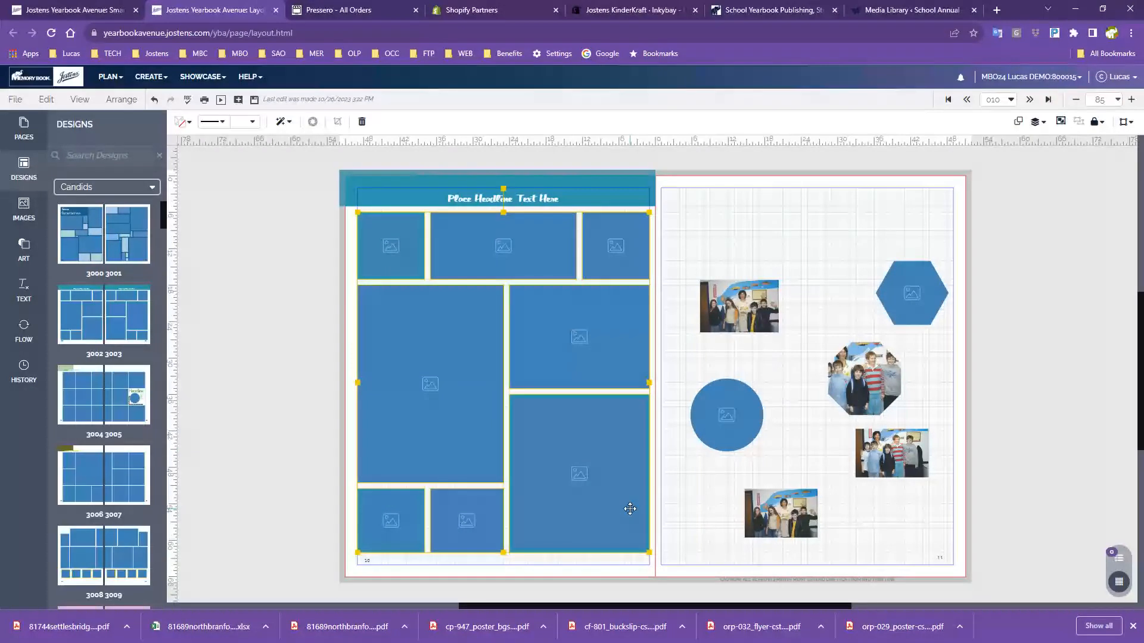
{"action": "key", "text": "Down"}
{"action": "key", "text": "Down"}
{"action": "key", "text": "Down"}
{"action": "key", "text": "Down"}
{"action": "key", "text": "Down"}
{"action": "key", "text": "Down"}
{"action": "key", "text": "Down"}
{"action": "key", "text": "Down"}
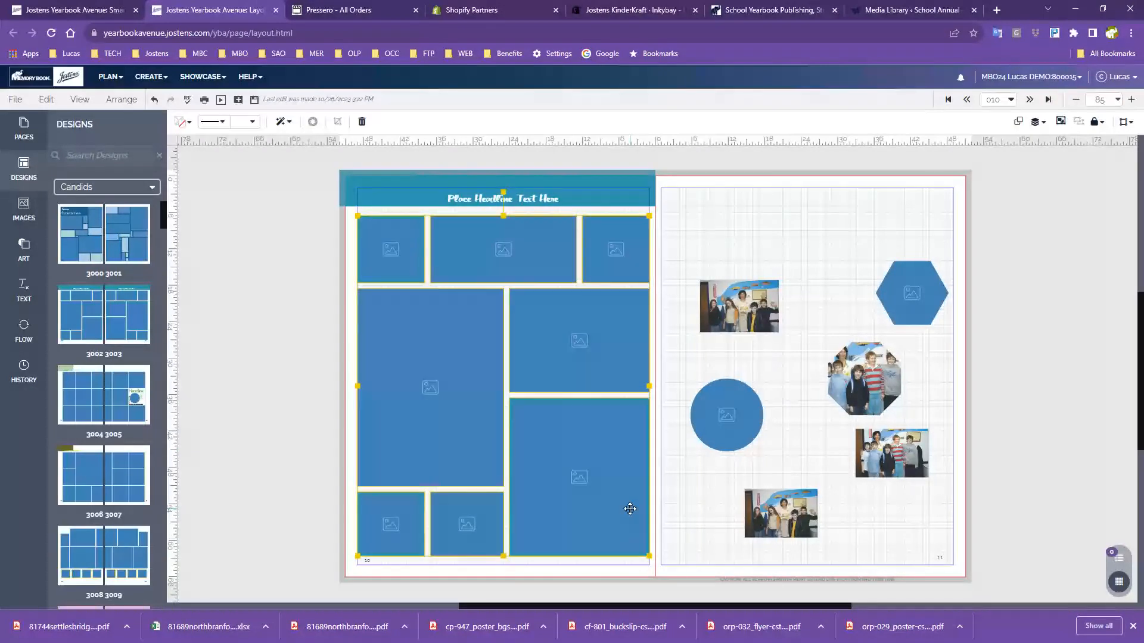
{"action": "key", "text": "Down"}
{"action": "key", "text": "Down"}
{"action": "key", "text": "Down"}
{"action": "key", "text": "Down"}
{"action": "key", "text": "Down"}
{"action": "key", "text": "Down"}
{"action": "key", "text": "Down"}
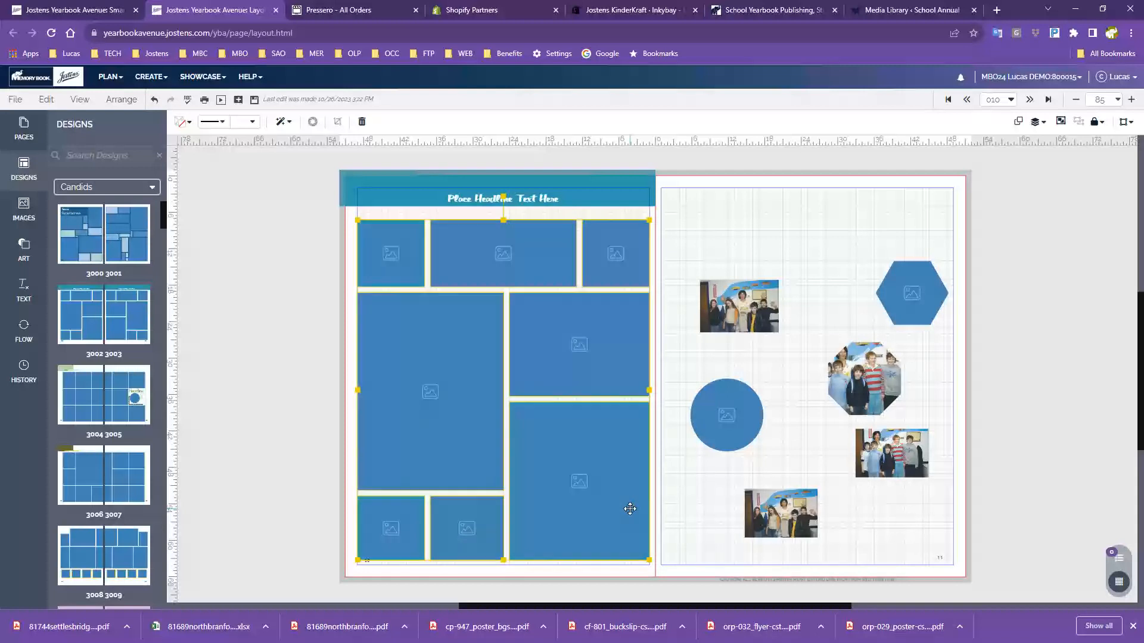
{"action": "key", "text": "Down"}
{"action": "key", "text": "Down"}
{"action": "key", "text": "Down"}
{"action": "key", "text": "Down"}
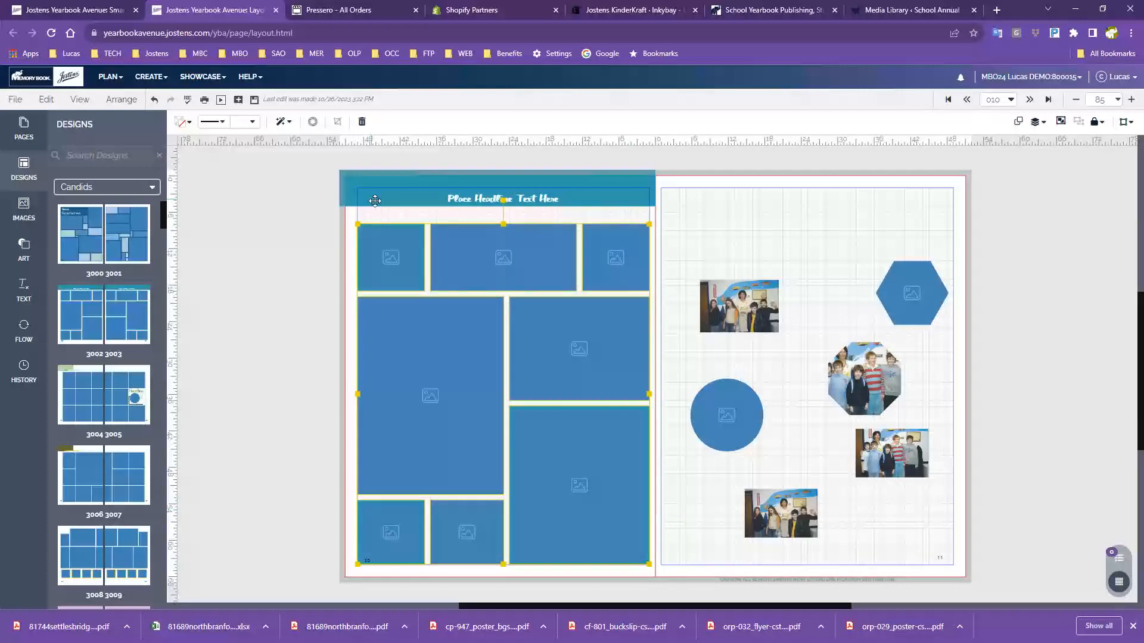
Delete the teal headline banner from the top of the left page
{"action": "left_click", "coordinate": [354, 182]}
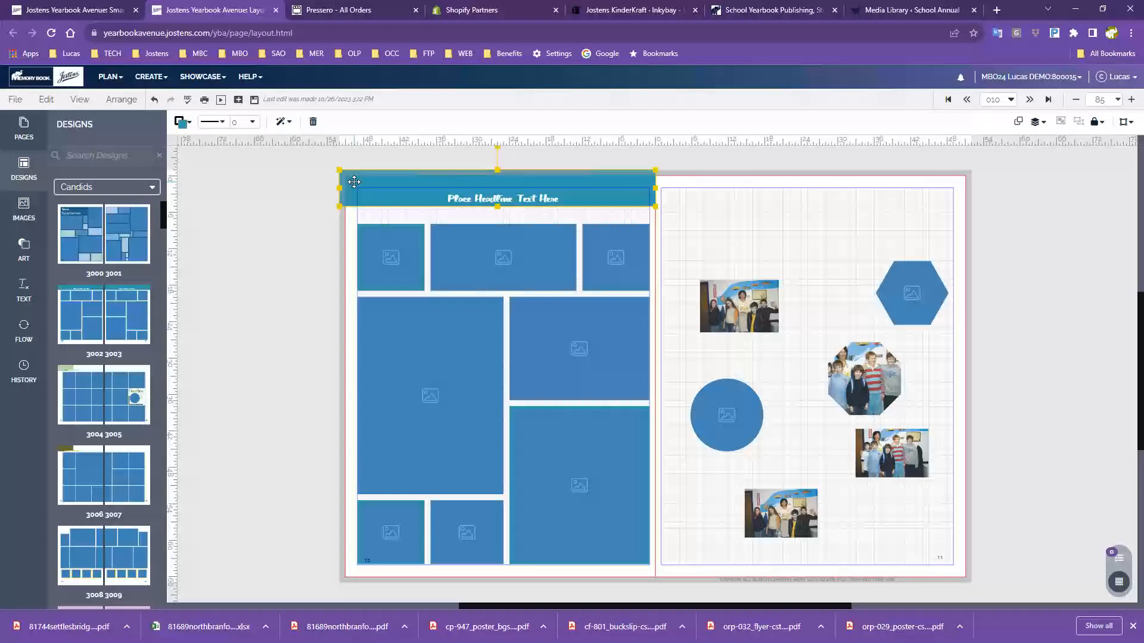
{"action": "key", "text": "Delete"}
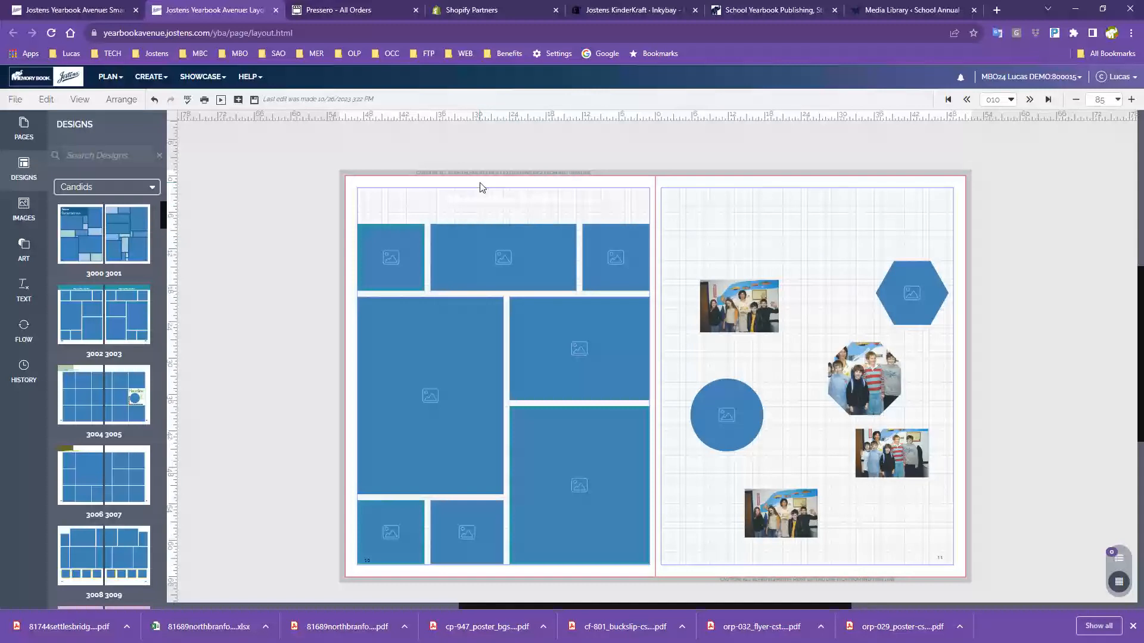
{"action": "left_click", "coordinate": [474, 202]}
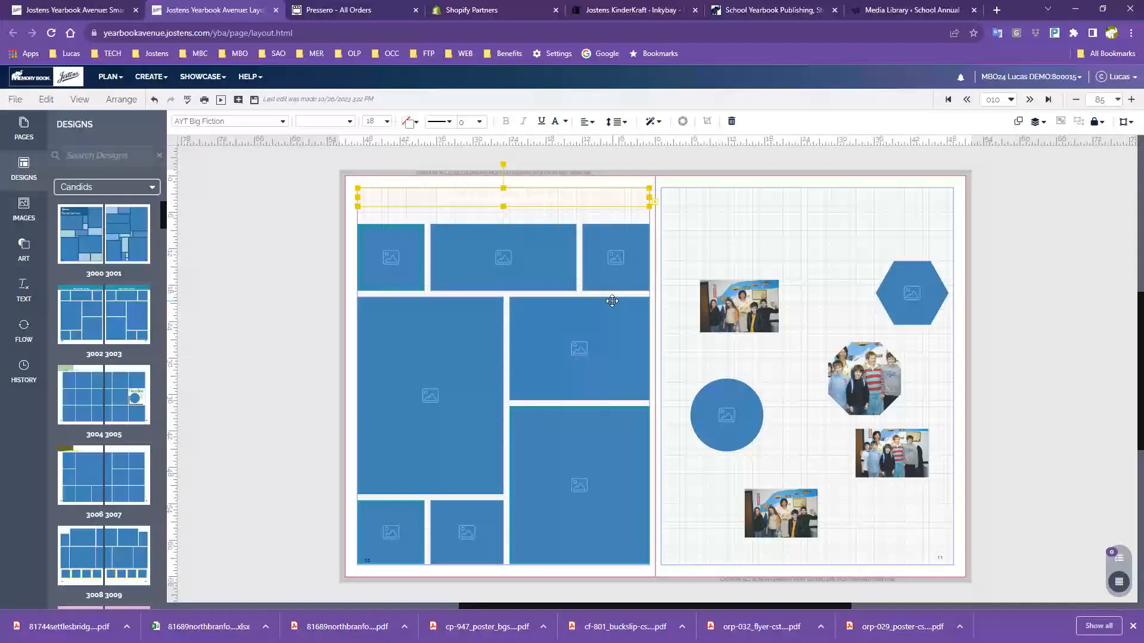
{"action": "left_click", "coordinate": [711, 158]}
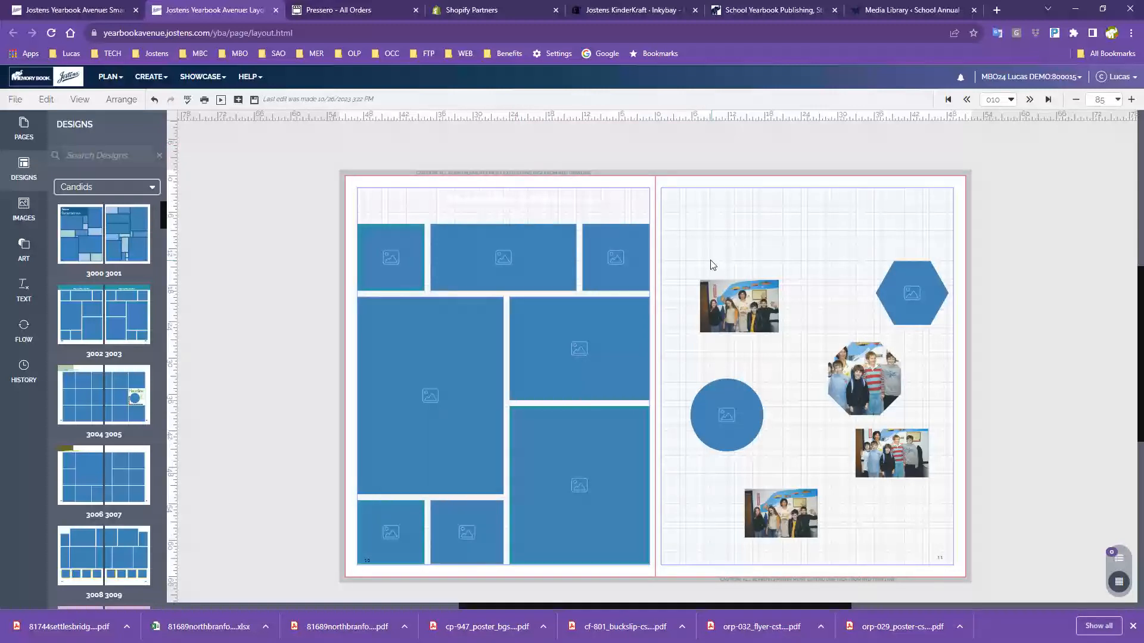
{"action": "left_click", "coordinate": [739, 302]}
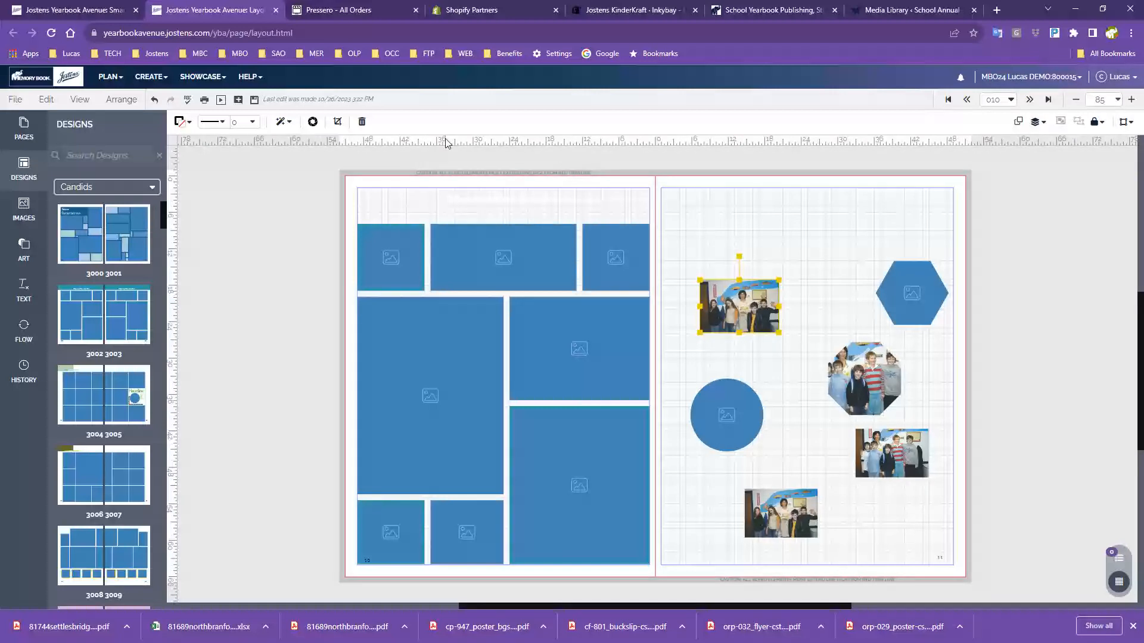
Drag the octagon photo's corner outward to enlarge it over the right page
{"action": "left_click_drag", "start_coordinate": [778, 332], "coordinate": [893, 423]}
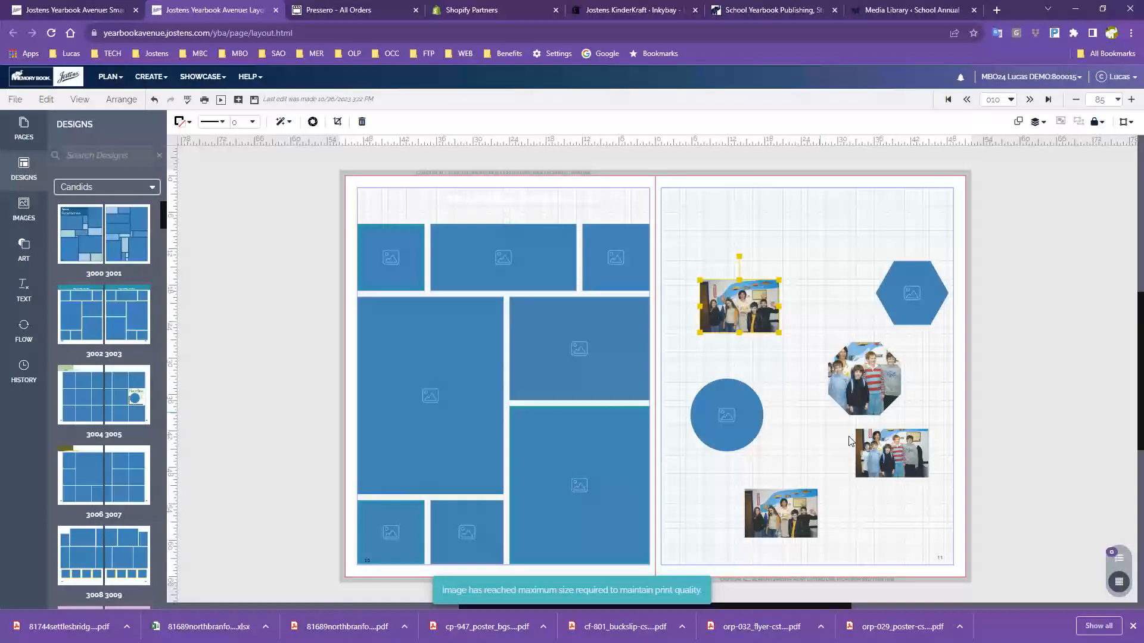
{"action": "left_click", "coordinate": [838, 358]}
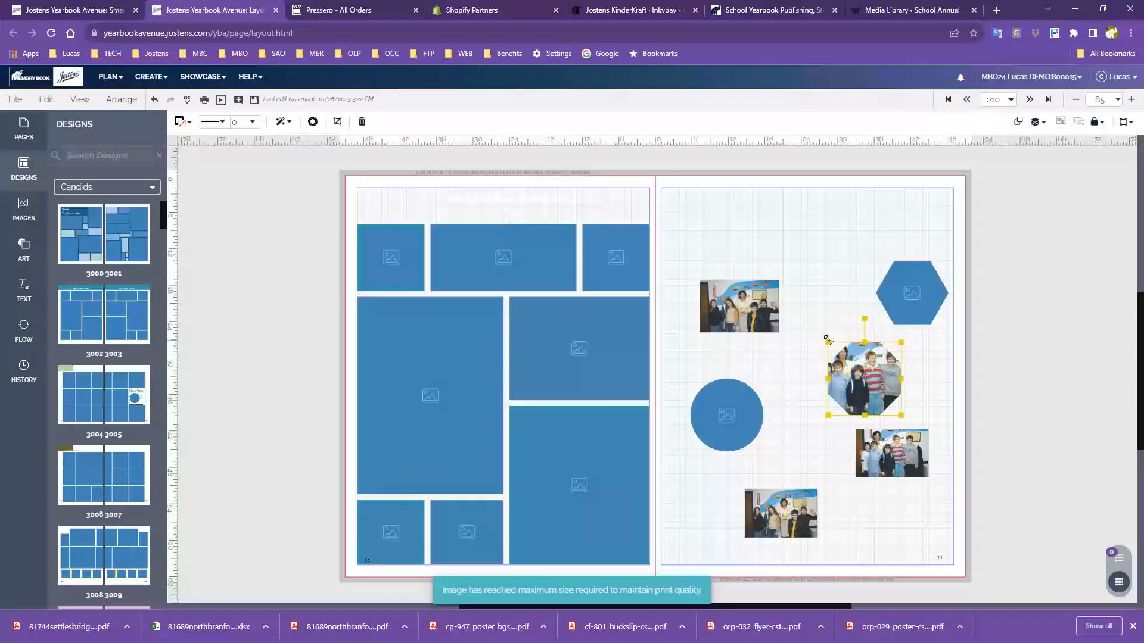
{"action": "left_click_drag", "start_coordinate": [828, 343], "coordinate": [715, 241]}
Delete the hexagon frame, the small photo beside the octagon, and the circle frame
{"action": "left_click", "coordinate": [933, 300]}
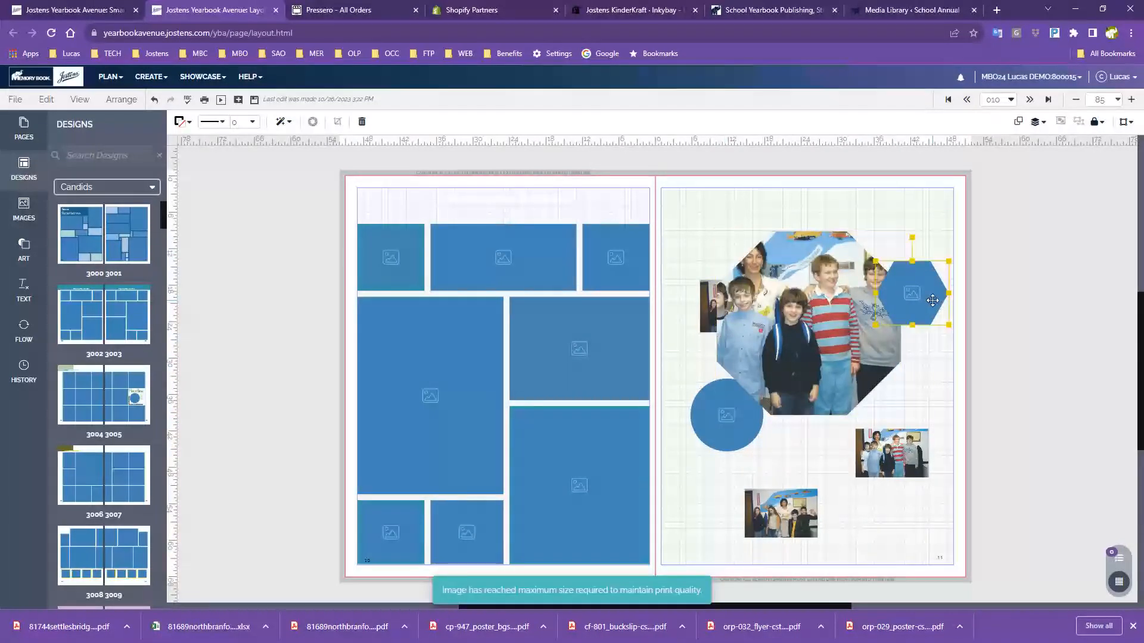
{"action": "key", "text": "Delete"}
{"action": "left_click", "coordinate": [716, 290]}
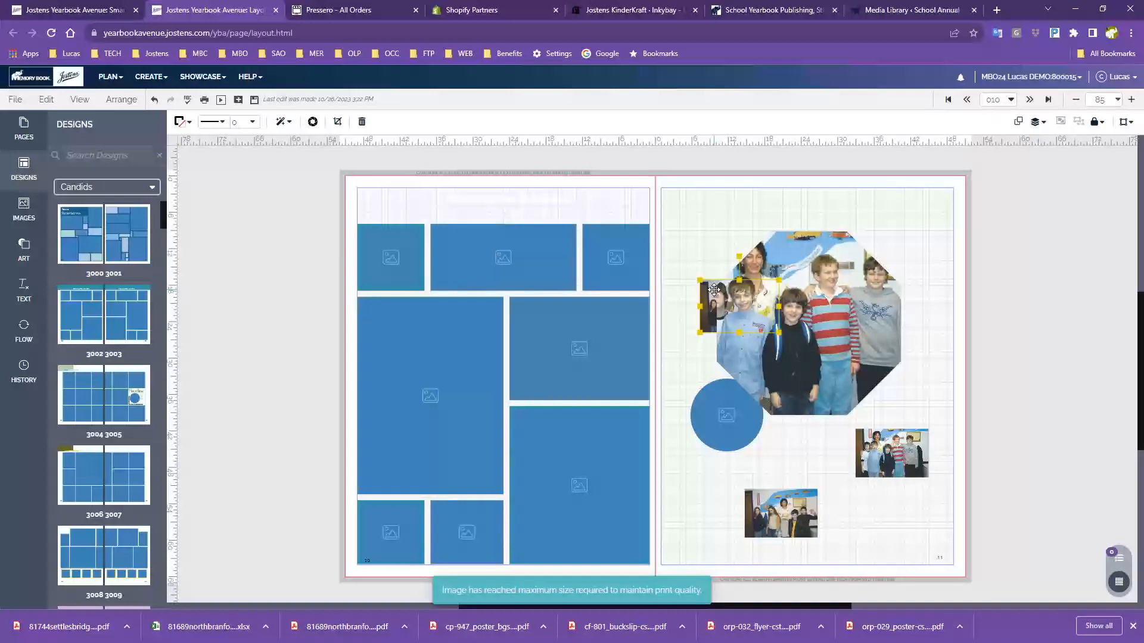
{"action": "key", "text": "Delete"}
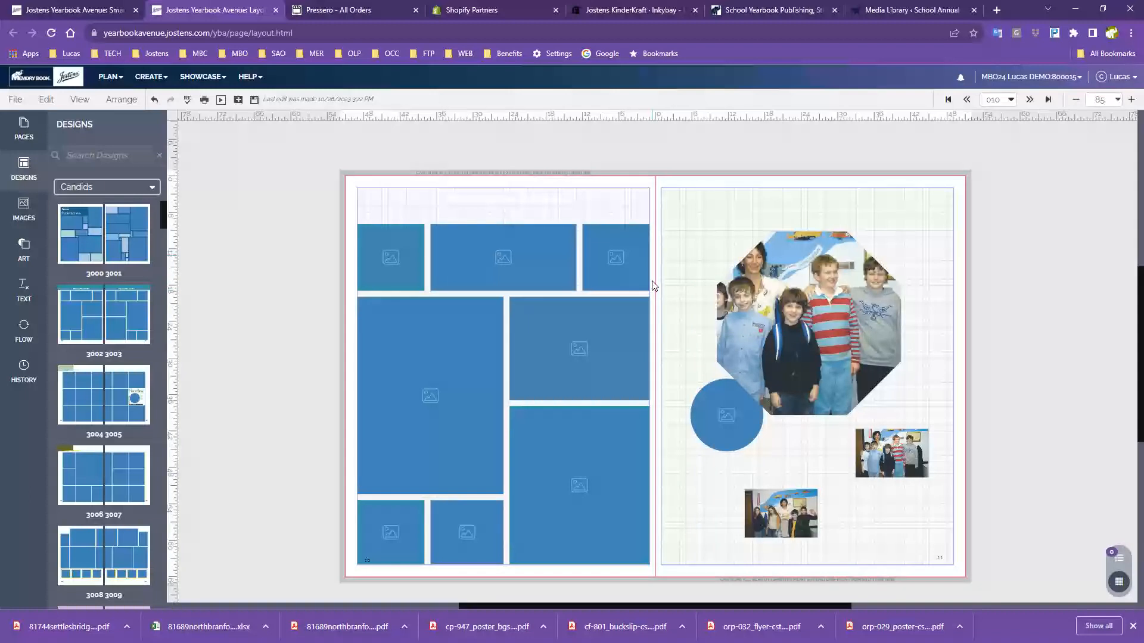
{"action": "left_click", "coordinate": [744, 410]}
{"action": "key", "text": "Delete"}
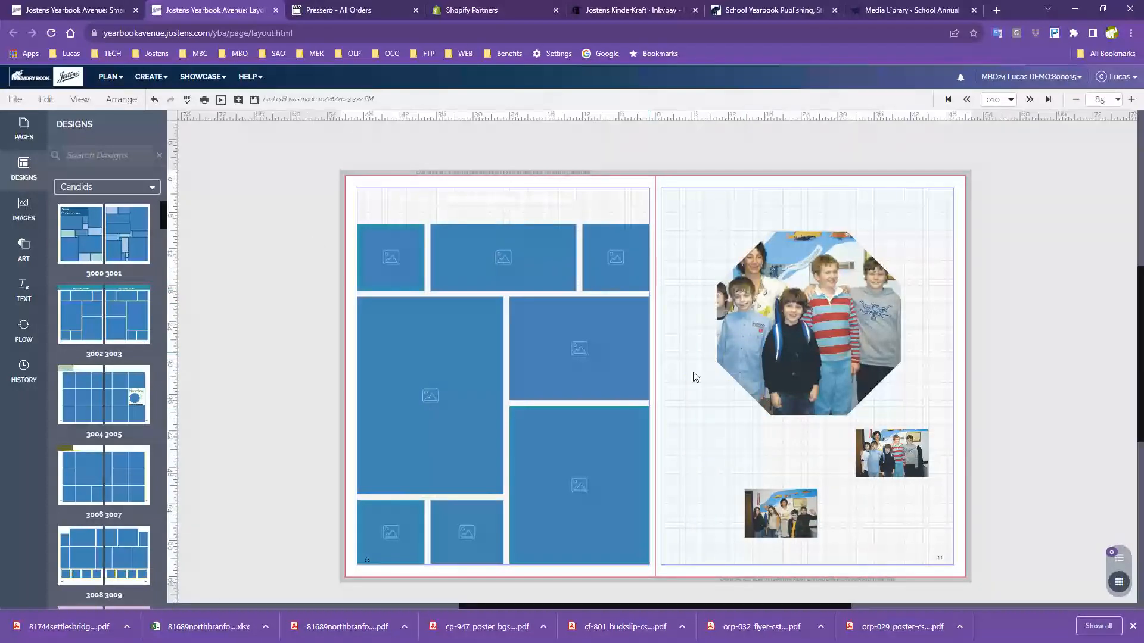
{"action": "left_click", "coordinate": [778, 268]}
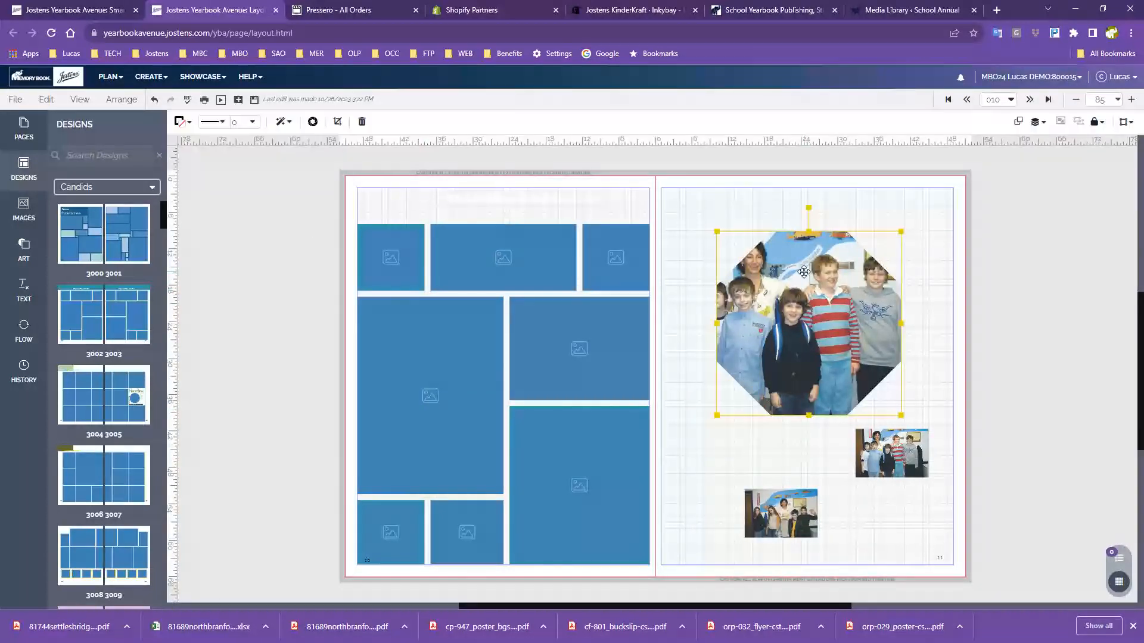
Set the octagon photo's border to 9 pt and colour it teal
{"action": "left_click", "coordinate": [180, 121]}
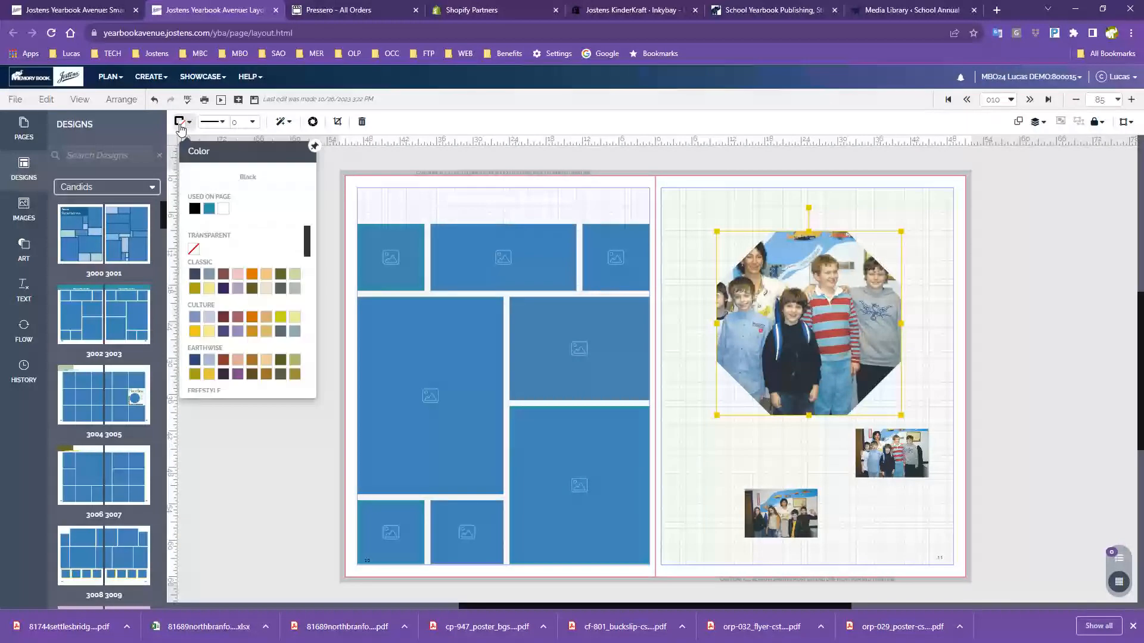
{"action": "left_click", "coordinate": [253, 122]}
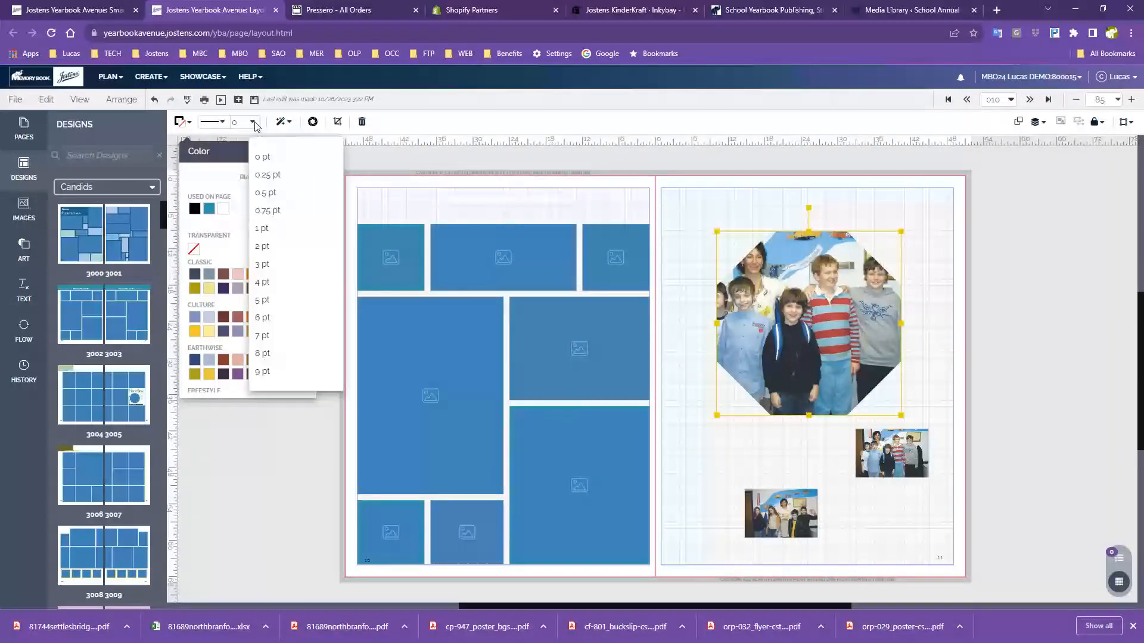
{"action": "left_click", "coordinate": [286, 234]}
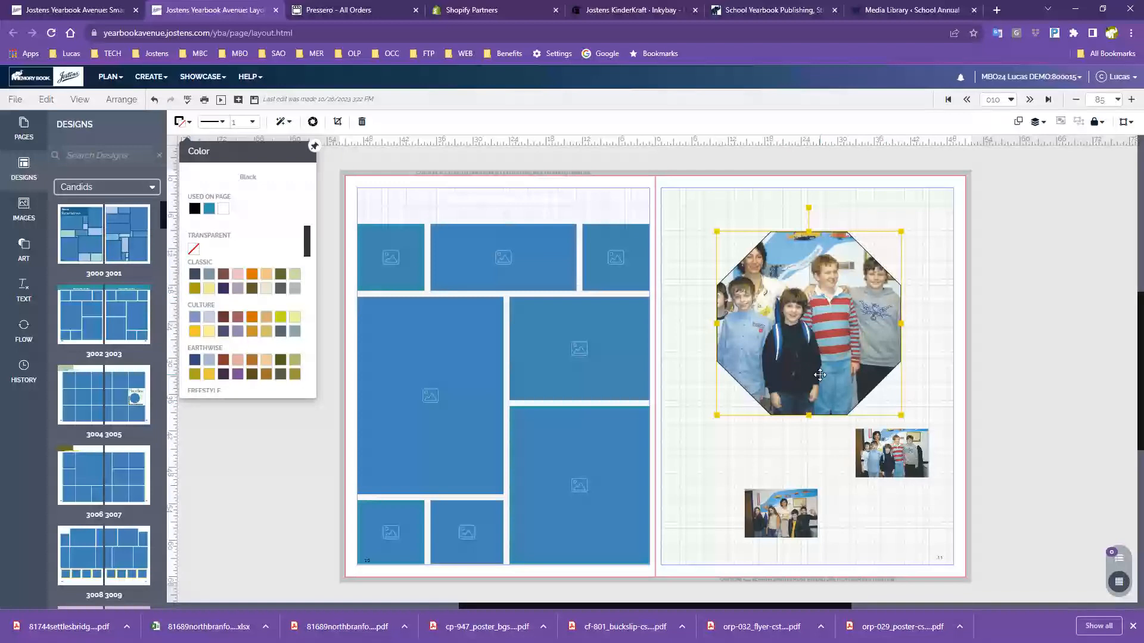
{"action": "left_click", "coordinate": [253, 122]}
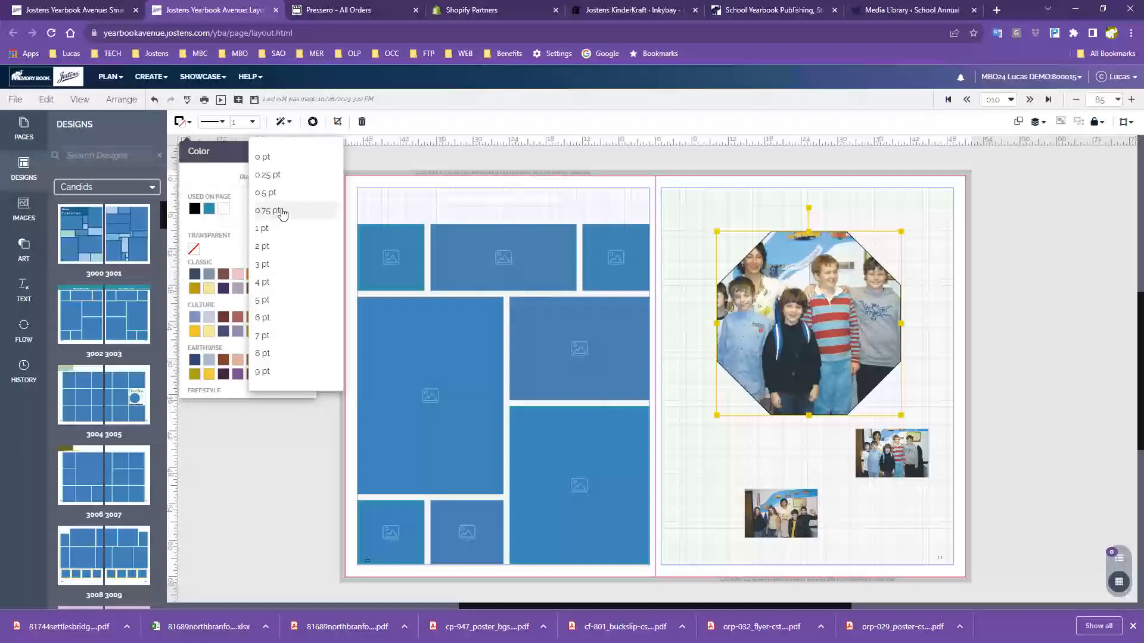
{"action": "left_click", "coordinate": [286, 374]}
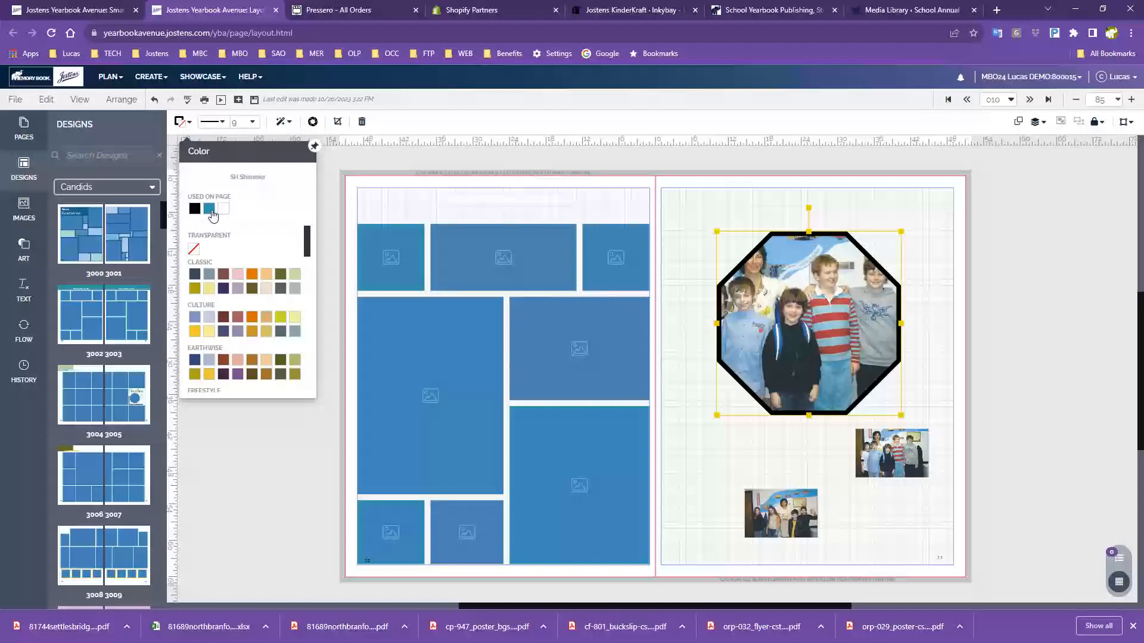
{"action": "left_click", "coordinate": [209, 208]}
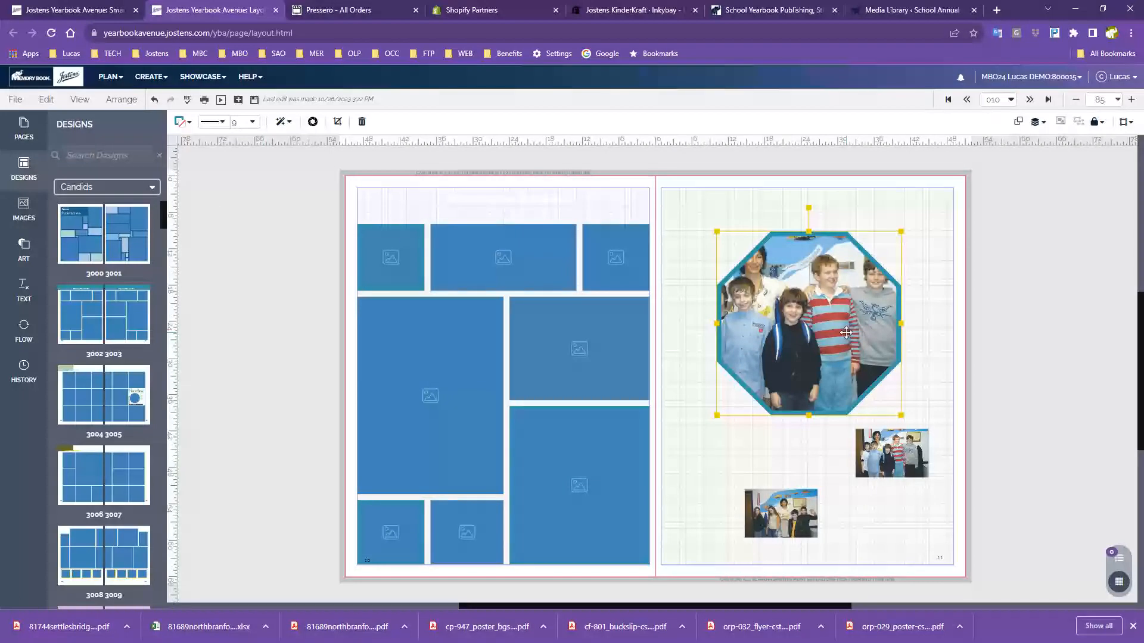
{"action": "left_click", "coordinate": [282, 123]}
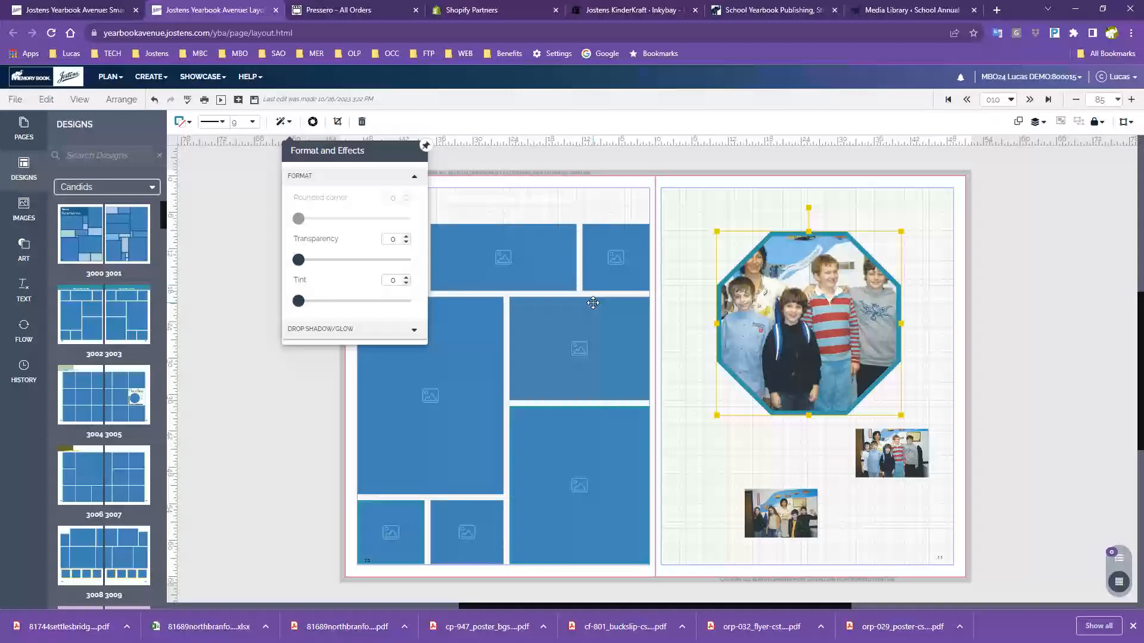
Add a drop shadow to the octagon photo: distance 12, angle 51, opacity 40, blur 14
{"action": "mouse_move", "coordinate": [298, 260]}
{"action": "left_mouse_down"}
{"action": "mouse_move", "coordinate": [386, 264]}
{"action": "mouse_move", "coordinate": [296, 261]}
{"action": "left_mouse_up"}
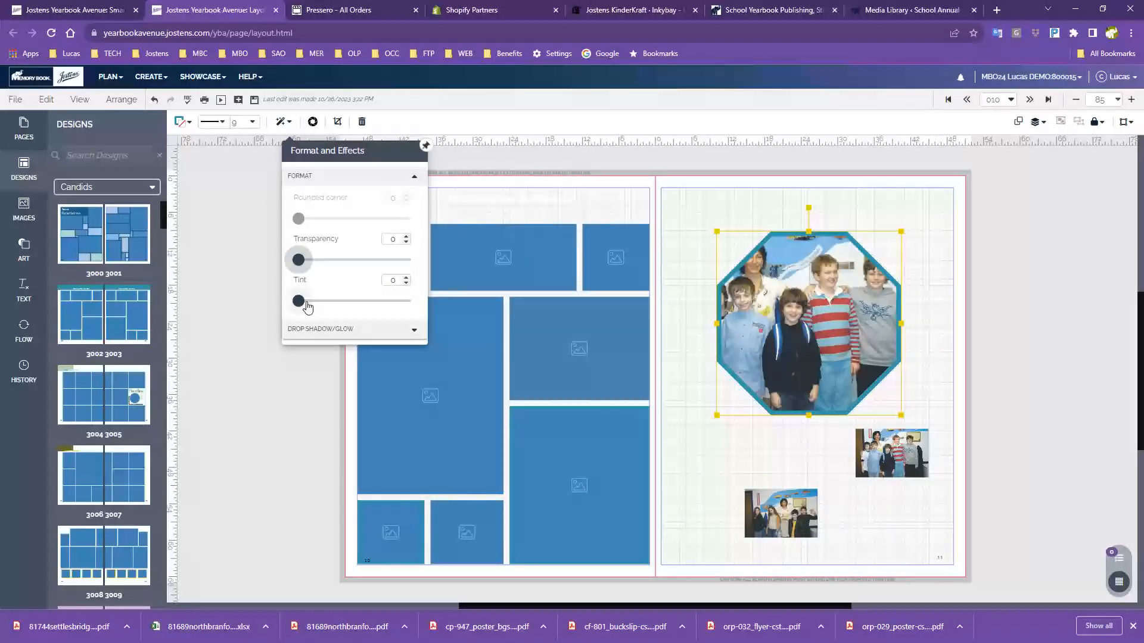
{"action": "left_click_drag", "start_coordinate": [301, 309], "coordinate": [320, 307]}
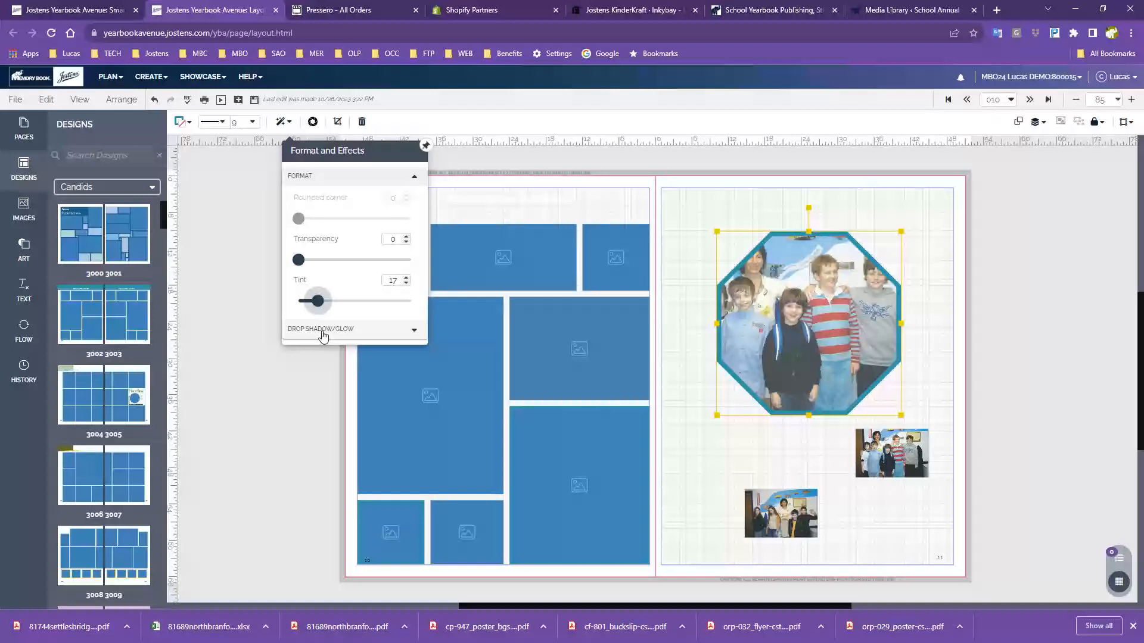
{"action": "left_click", "coordinate": [324, 331]}
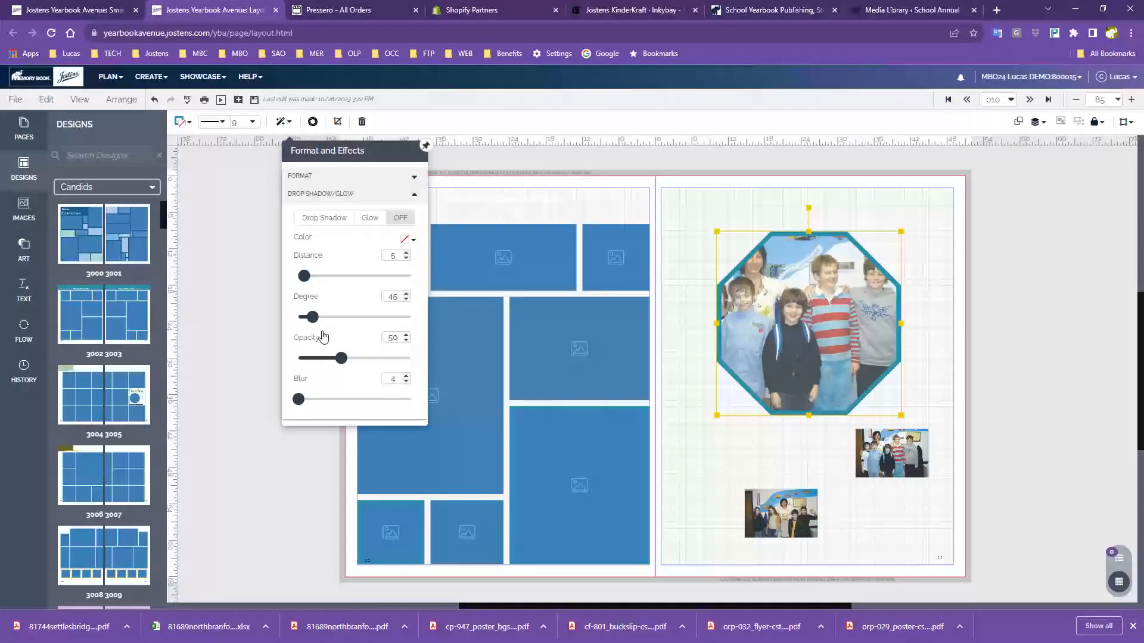
{"action": "left_click", "coordinate": [333, 219]}
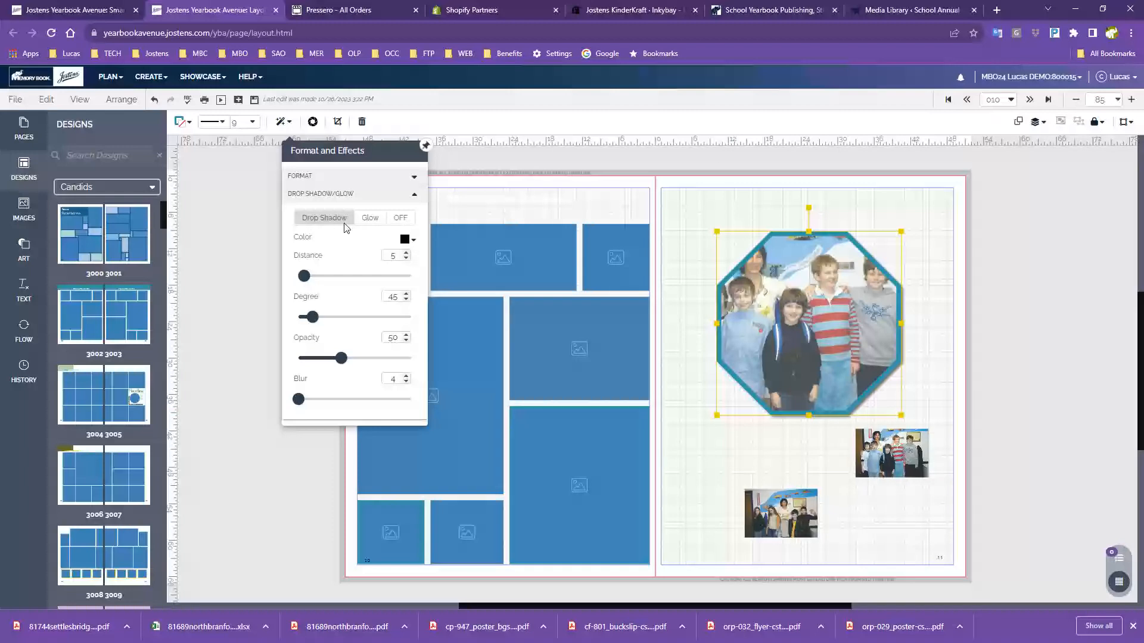
{"action": "left_click_drag", "start_coordinate": [306, 277], "coordinate": [343, 277]}
{"action": "mouse_move", "coordinate": [311, 316]}
{"action": "left_mouse_down"}
{"action": "mouse_move", "coordinate": [374, 334]}
{"action": "mouse_move", "coordinate": [370, 322]}
{"action": "mouse_move", "coordinate": [319, 320]}
{"action": "left_mouse_up"}
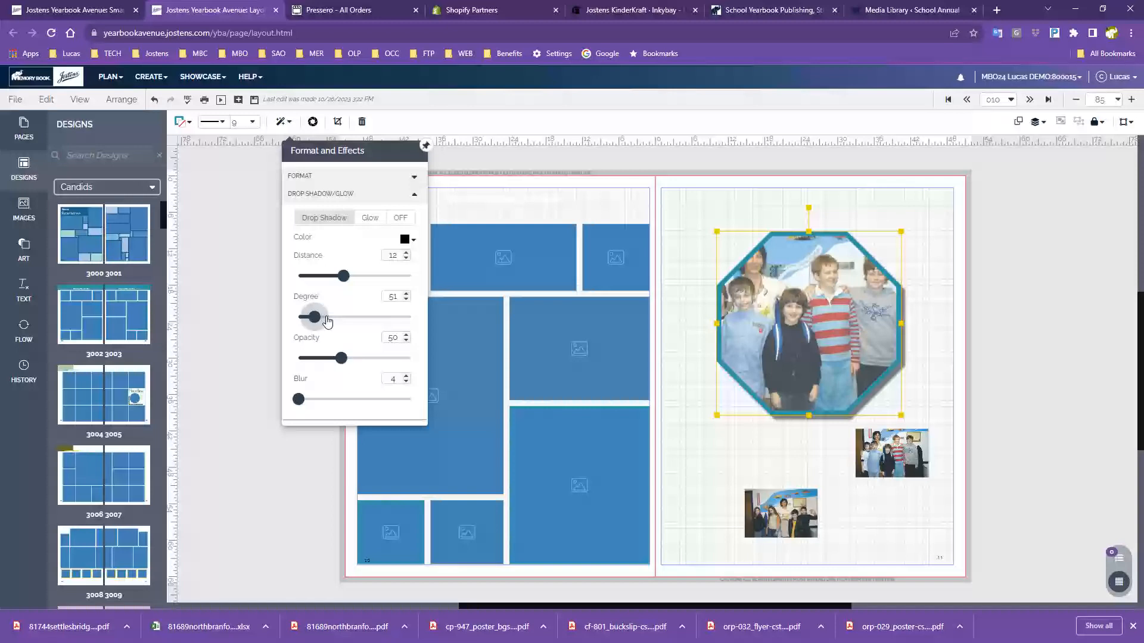
{"action": "left_click_drag", "start_coordinate": [342, 358], "coordinate": [358, 411]}
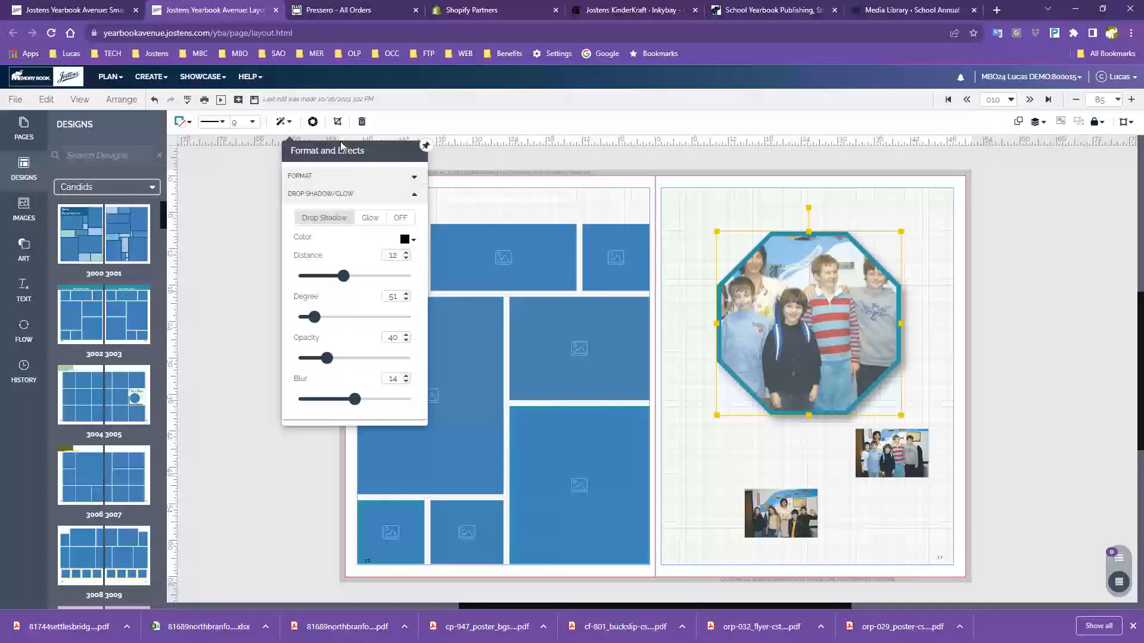
{"action": "left_click", "coordinate": [425, 145]}
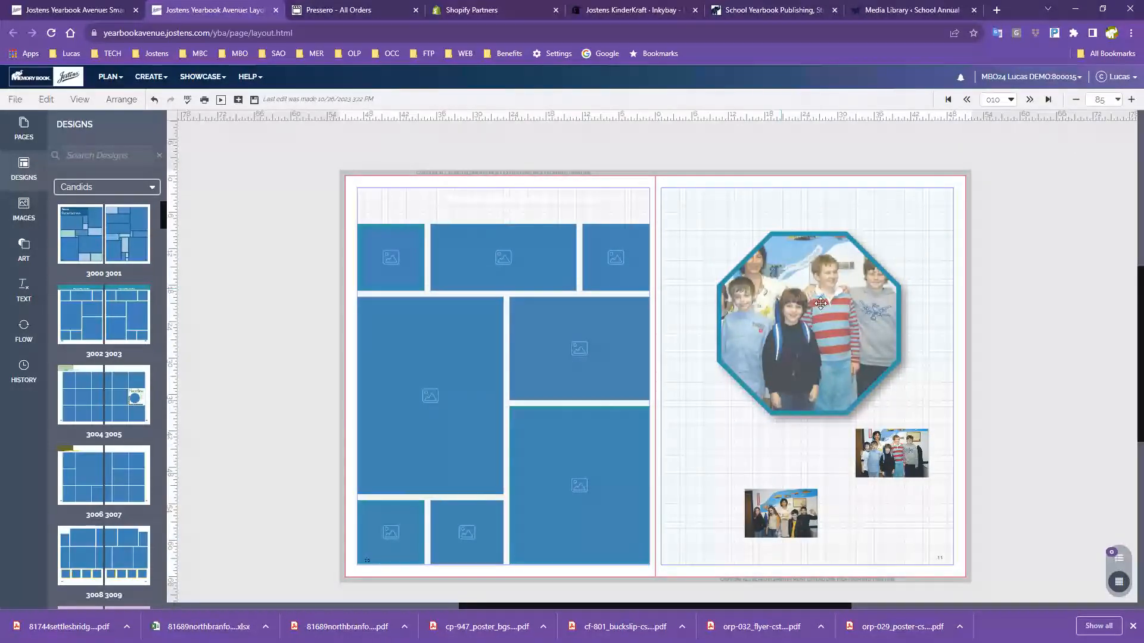
{"action": "left_click", "coordinate": [856, 327]}
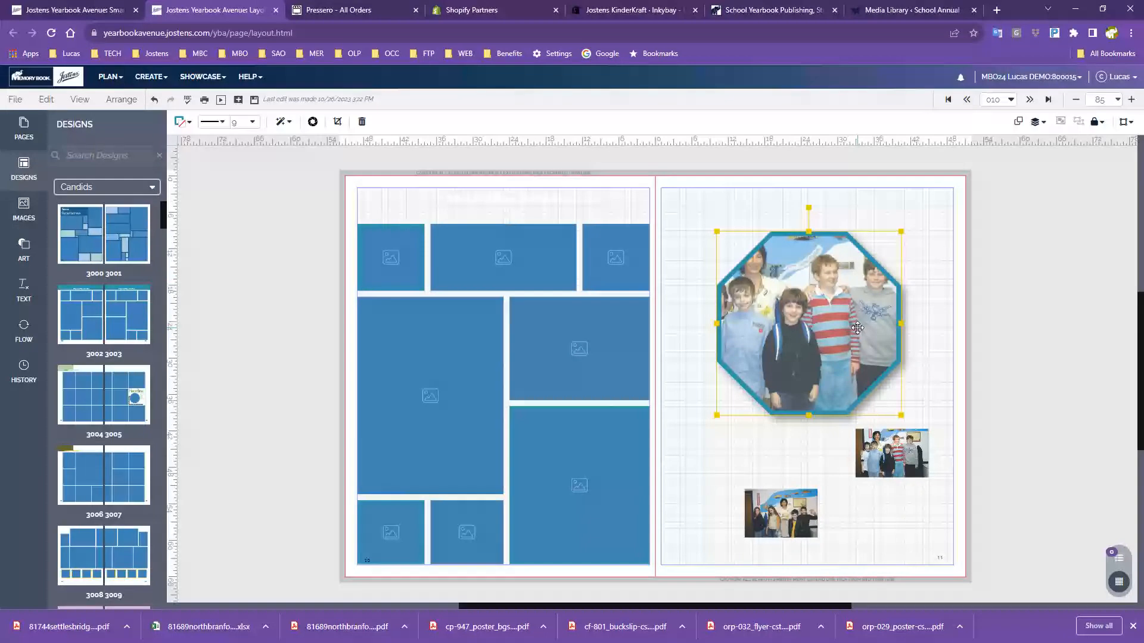
In Snap Edit, apply B & W and teal Overlay to the octagon photo, leave Sepia off, and save
{"action": "left_click", "coordinate": [313, 123]}
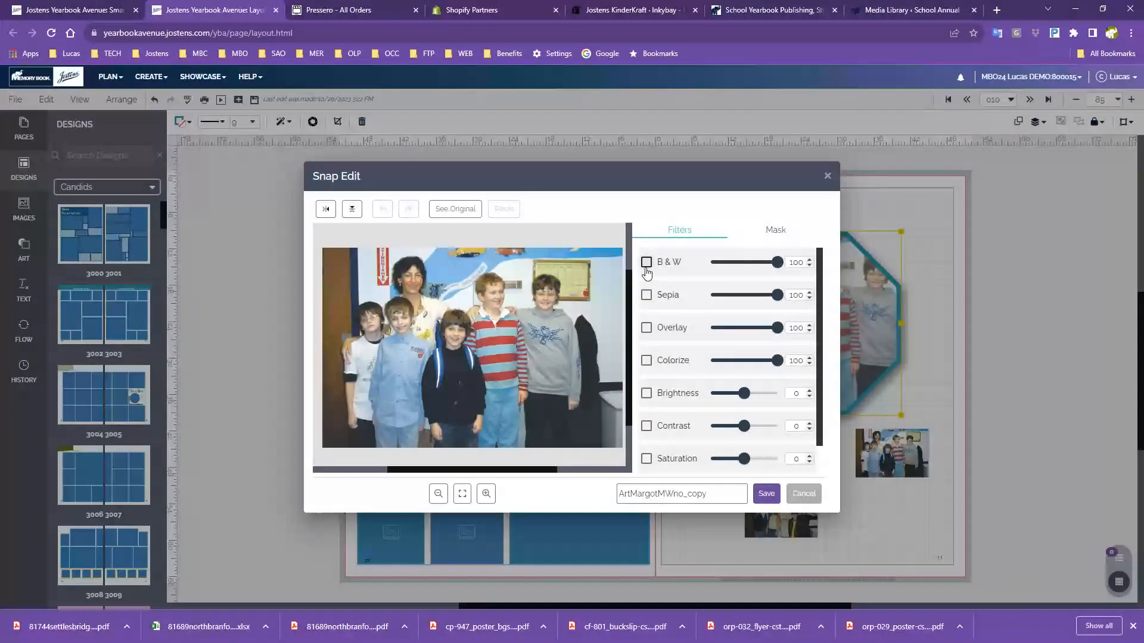
{"action": "left_click", "coordinate": [647, 263]}
{"action": "left_click", "coordinate": [647, 295]}
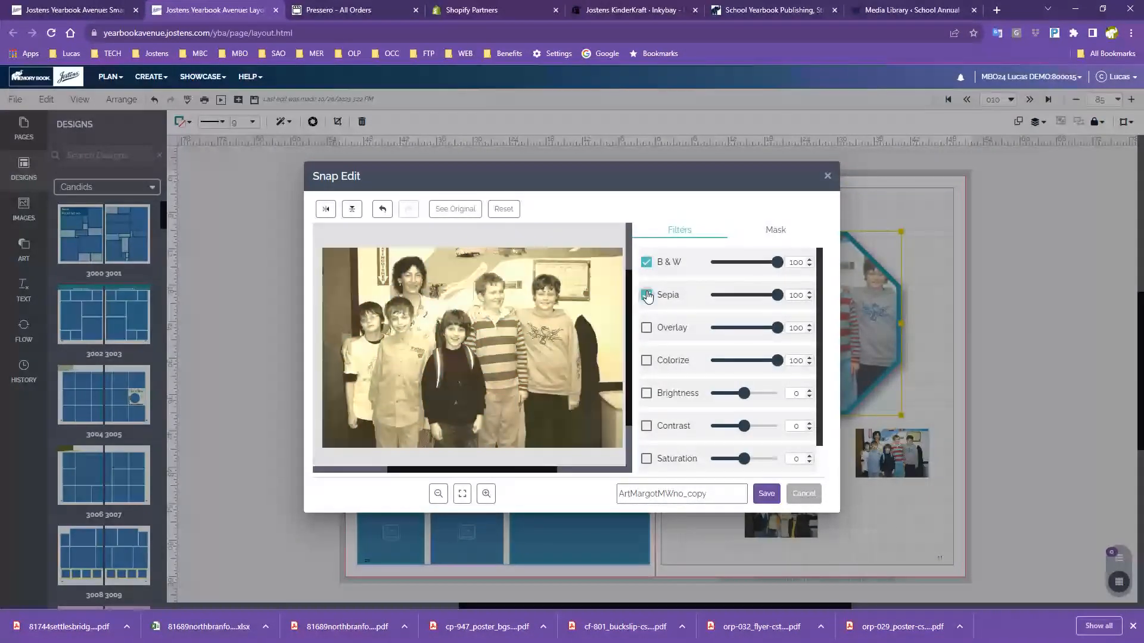
{"action": "left_click", "coordinate": [647, 329]}
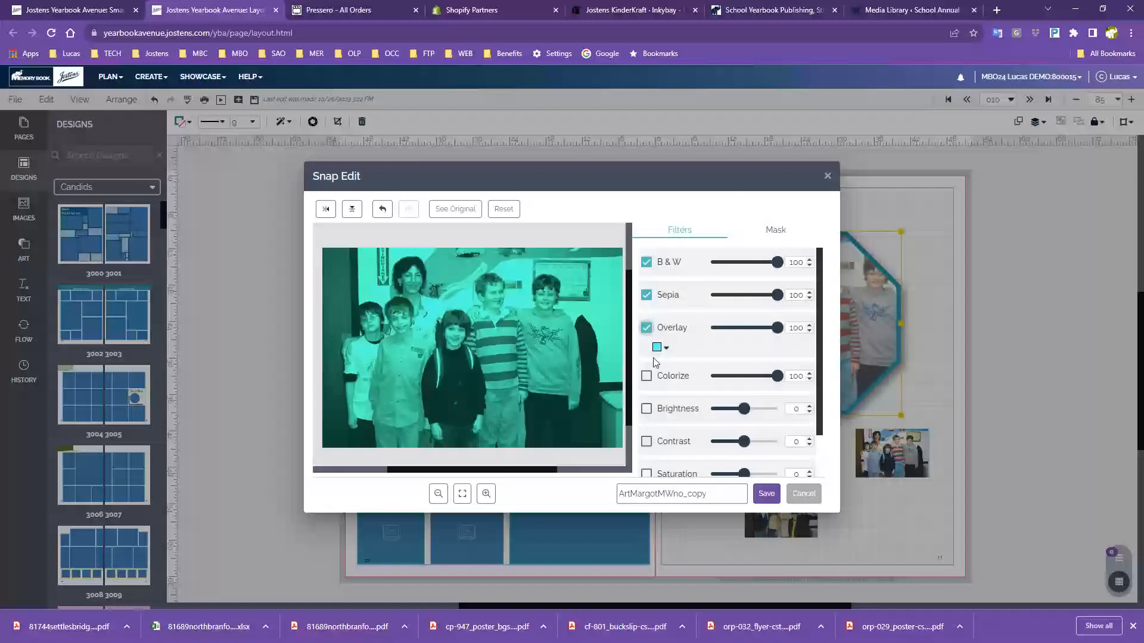
{"action": "left_click", "coordinate": [647, 296]}
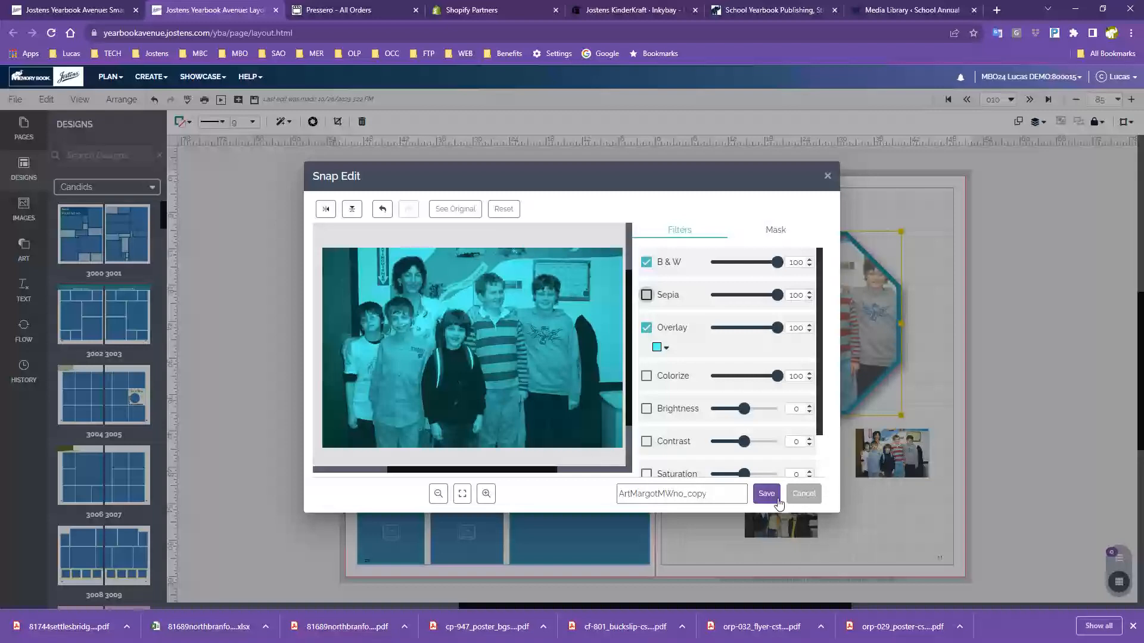
{"action": "left_click", "coordinate": [766, 494]}
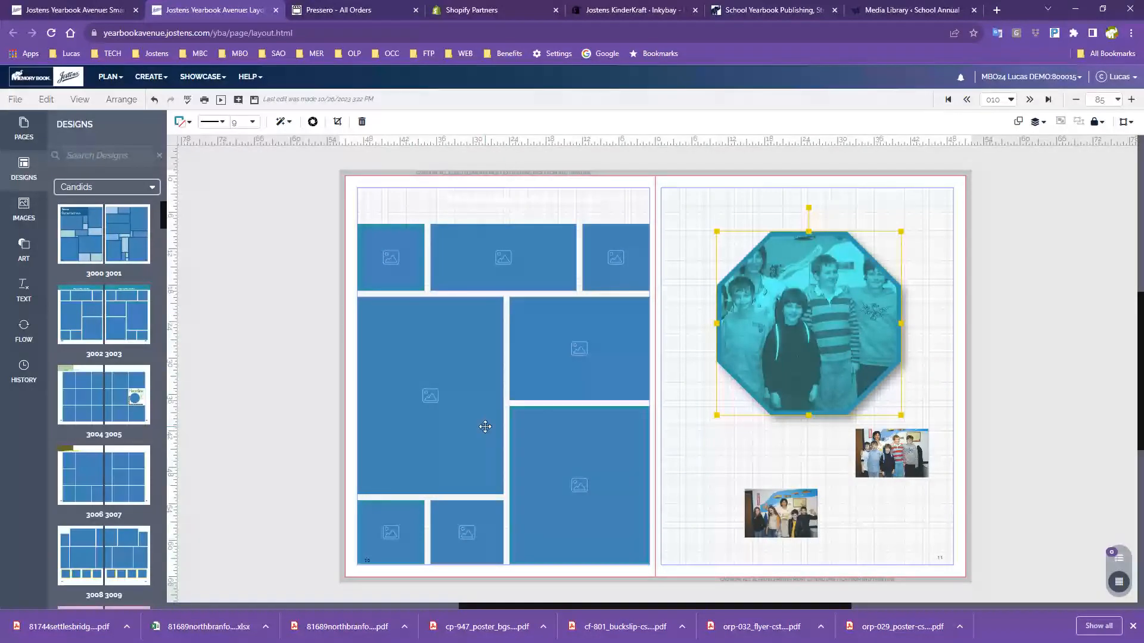
Make the headline box taller and set its text to 28 pt in dark CS Steel Blue
{"action": "left_click", "coordinate": [486, 198]}
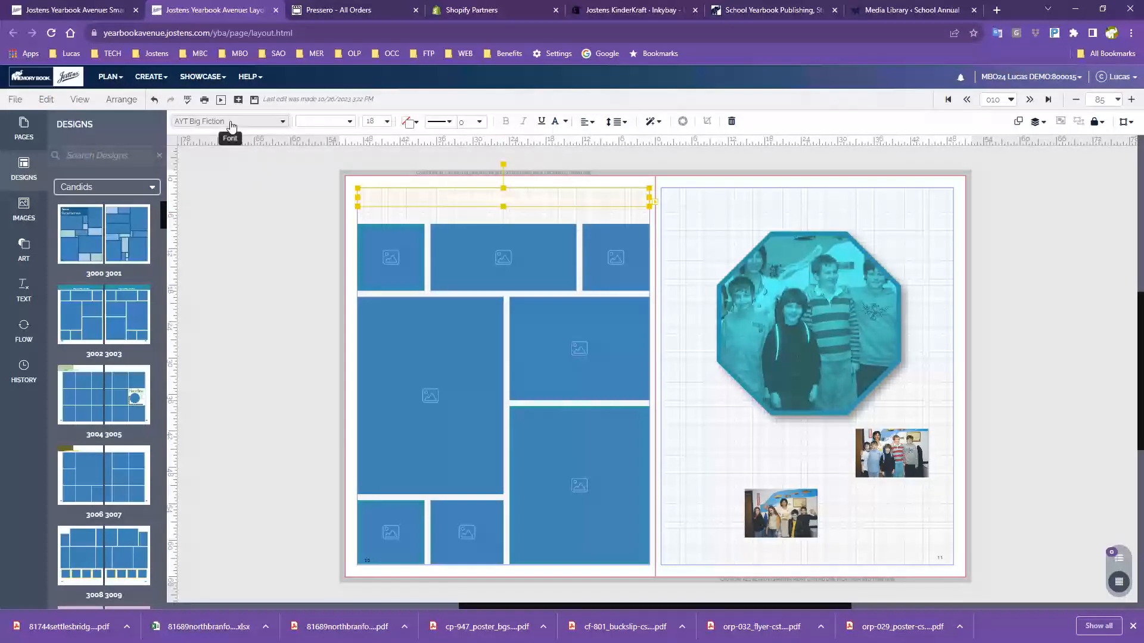
{"action": "left_click_drag", "start_coordinate": [503, 208], "coordinate": [503, 225]}
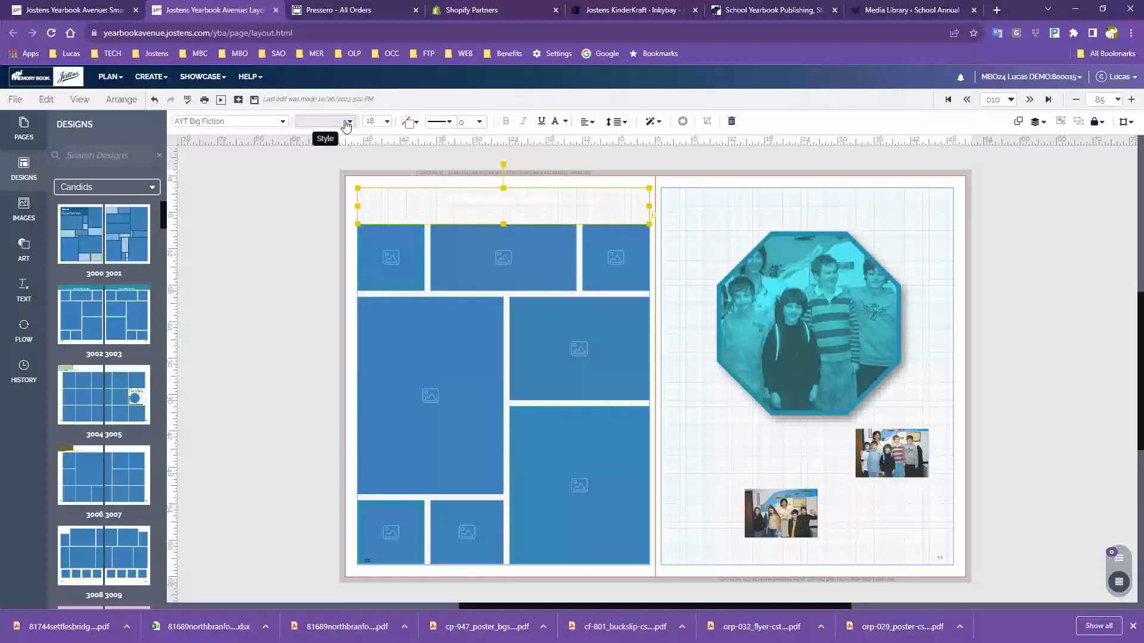
{"action": "left_click", "coordinate": [387, 122]}
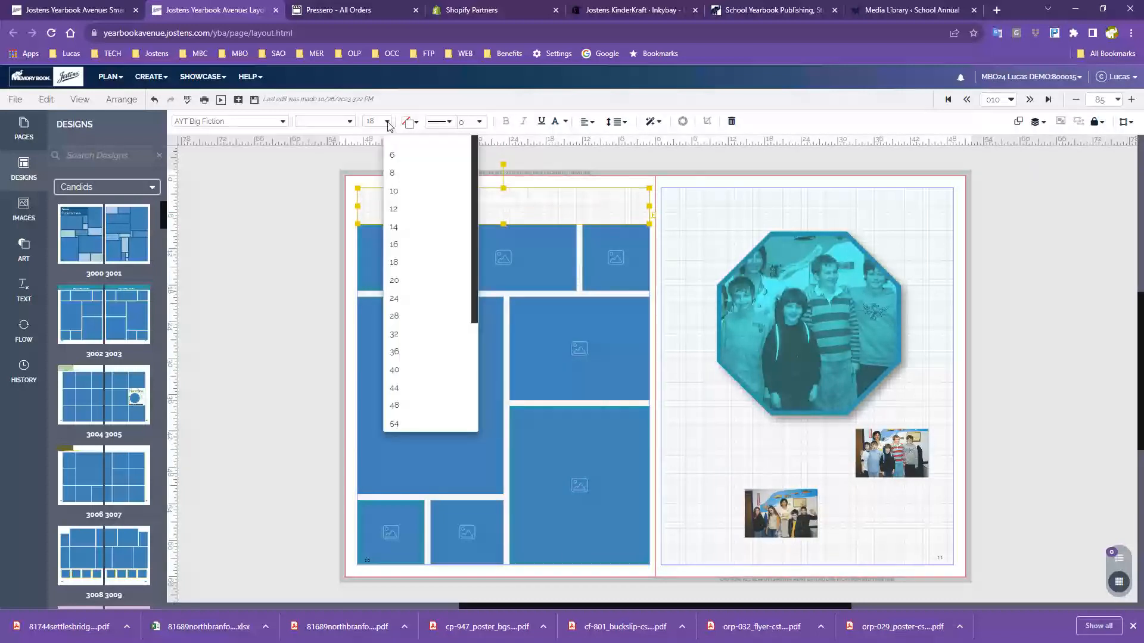
{"action": "left_click", "coordinate": [408, 317]}
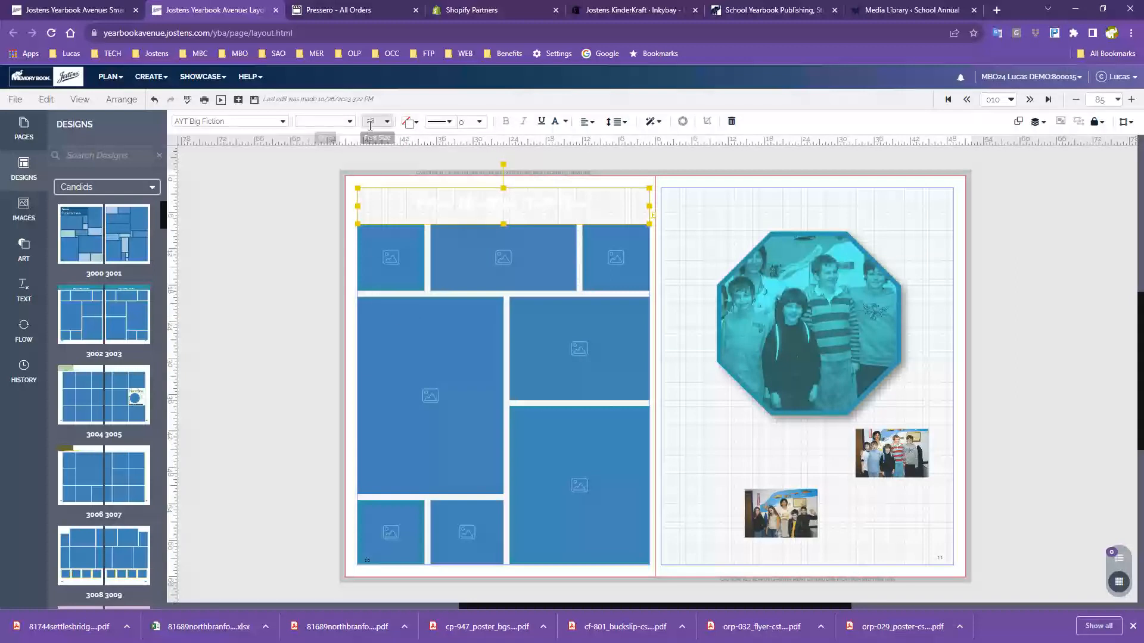
{"action": "left_click", "coordinate": [415, 129]}
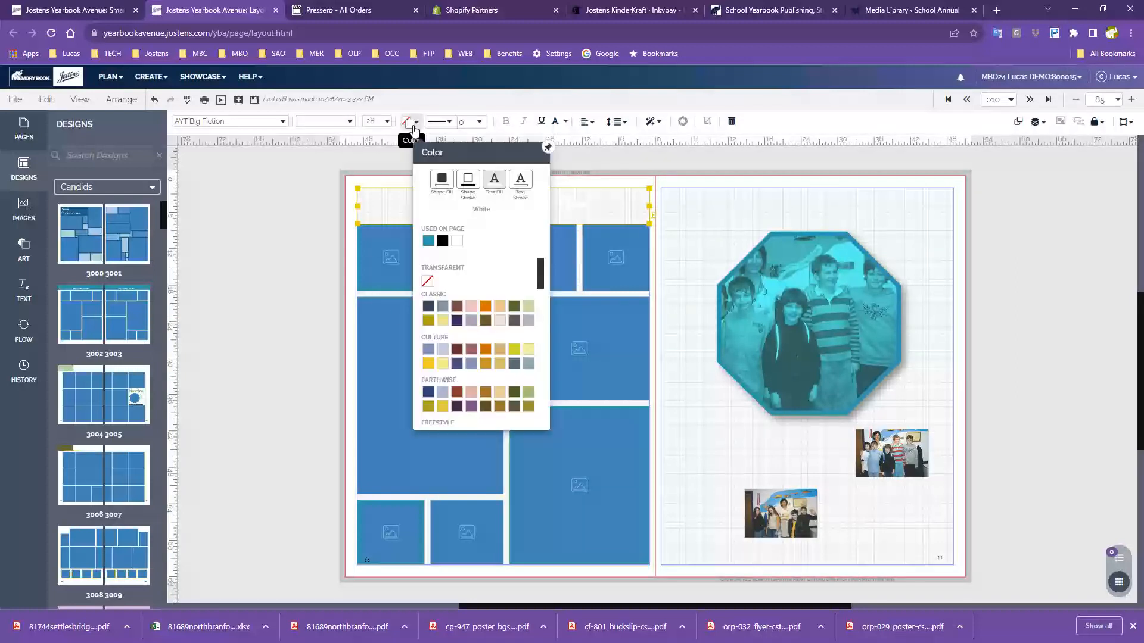
{"action": "left_click", "coordinate": [430, 307]}
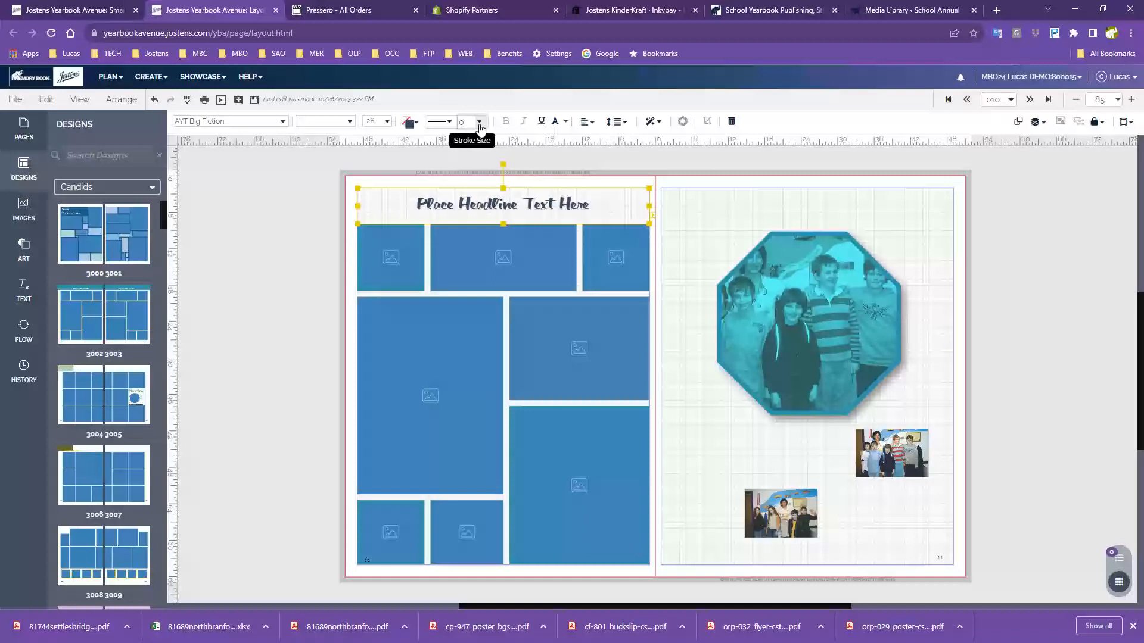
Try a 0.5 pt text outline on the headline, undo it, and reopen the headline colour choices
{"action": "left_click", "coordinate": [709, 224]}
{"action": "left_click", "coordinate": [568, 215]}
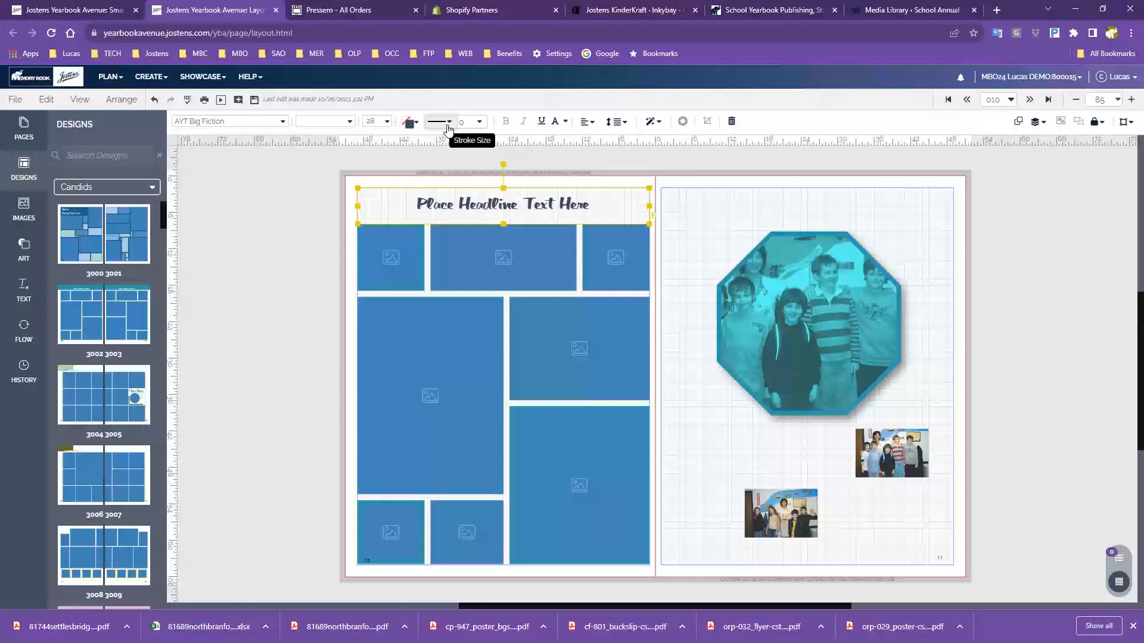
{"action": "left_click", "coordinate": [448, 124]}
{"action": "left_click", "coordinate": [482, 123]}
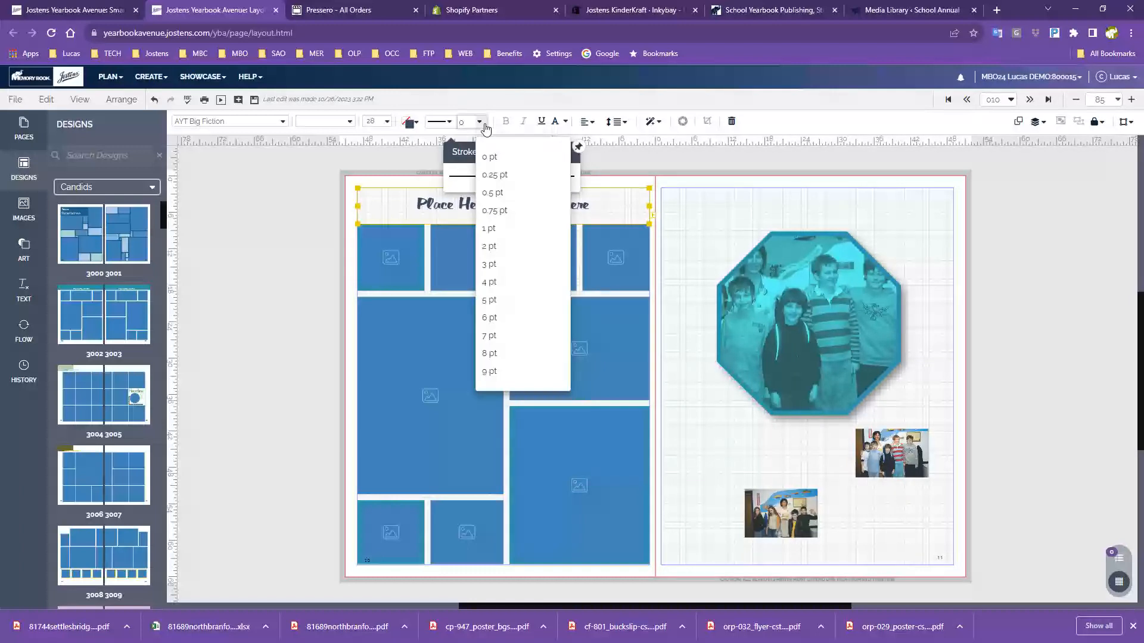
{"action": "left_click", "coordinate": [491, 194]}
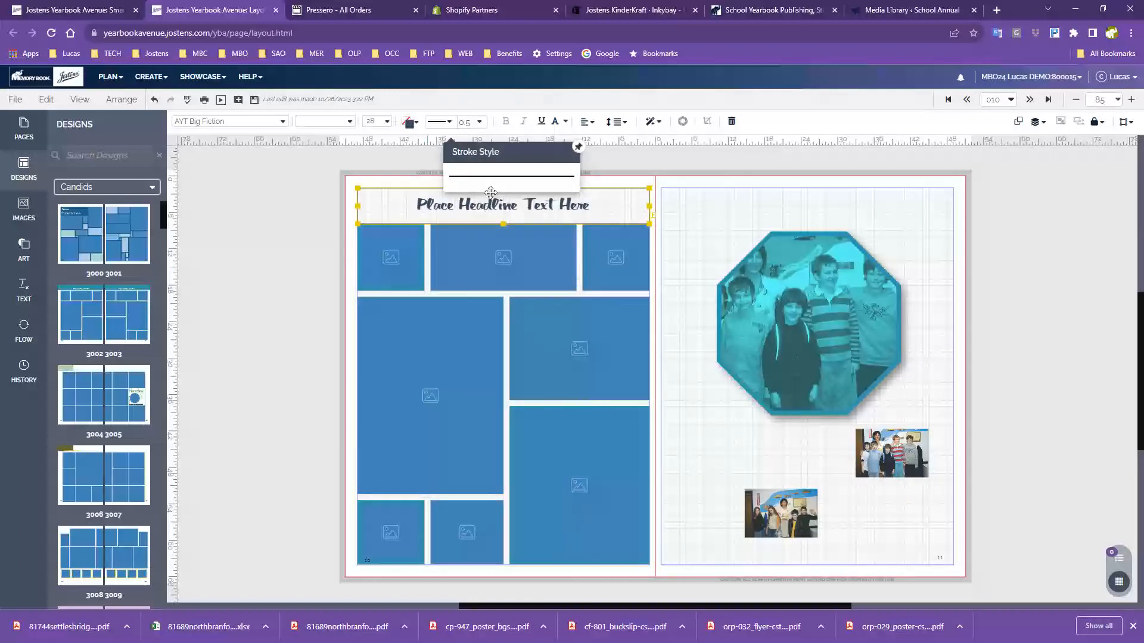
{"action": "left_click", "coordinate": [685, 238]}
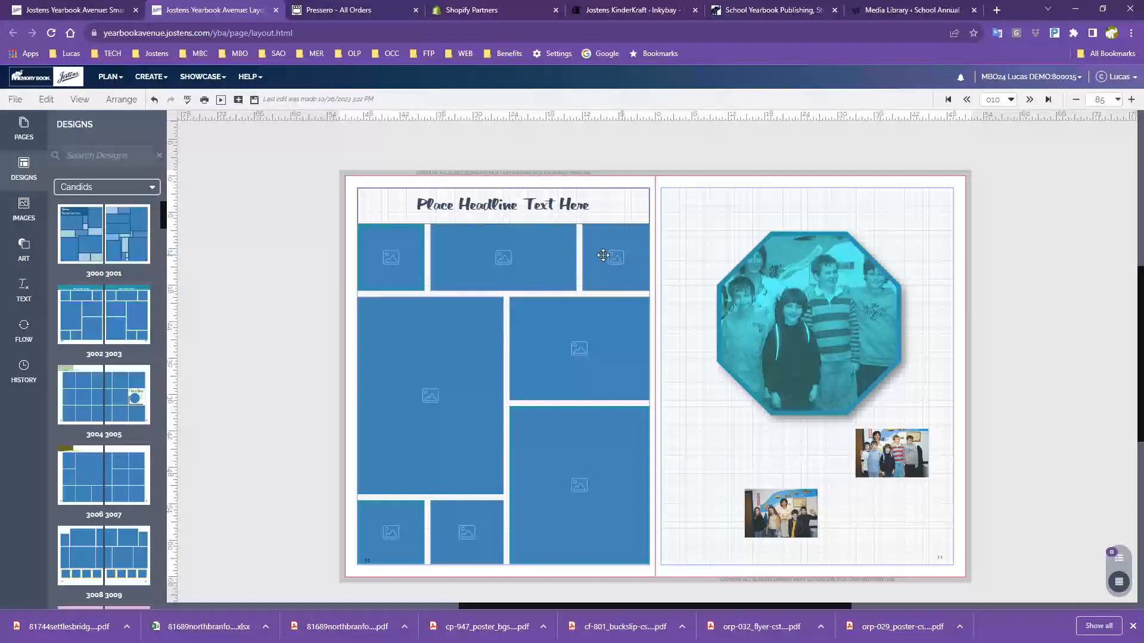
{"action": "left_click", "coordinate": [154, 100]}
{"action": "left_click", "coordinate": [478, 202]}
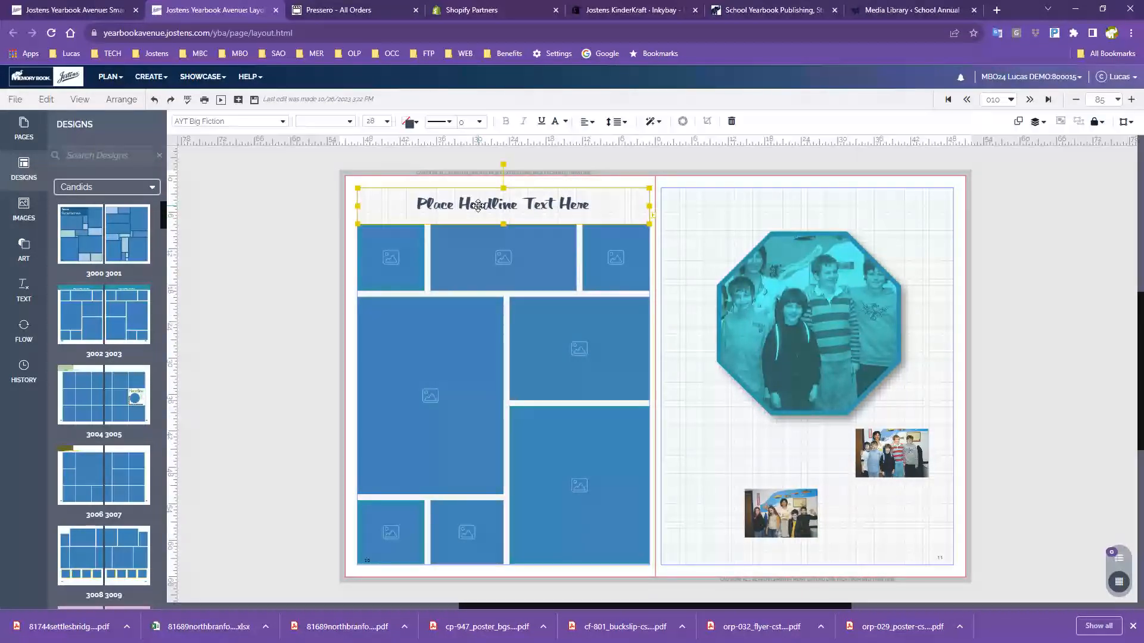
{"action": "left_click", "coordinate": [409, 122]}
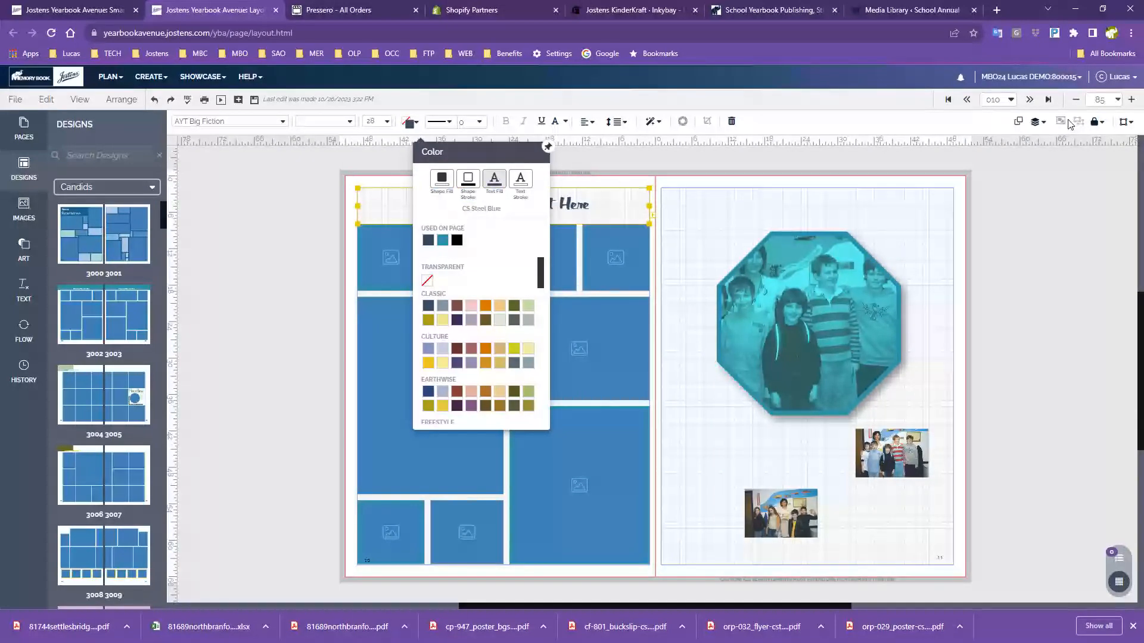
{"action": "scroll", "coordinate": [1114, 100], "scroll_direction": "up", "scroll_amount": 4}
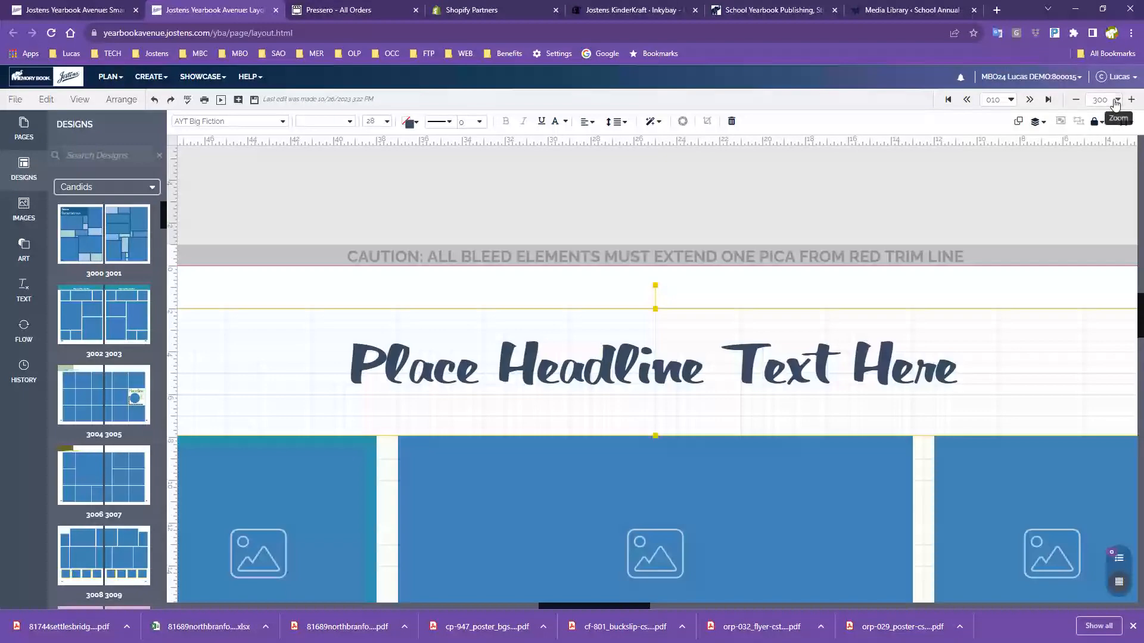
Zoom to 200% and set the headline text to teal with a black outline
{"action": "left_click", "coordinate": [1075, 99]}
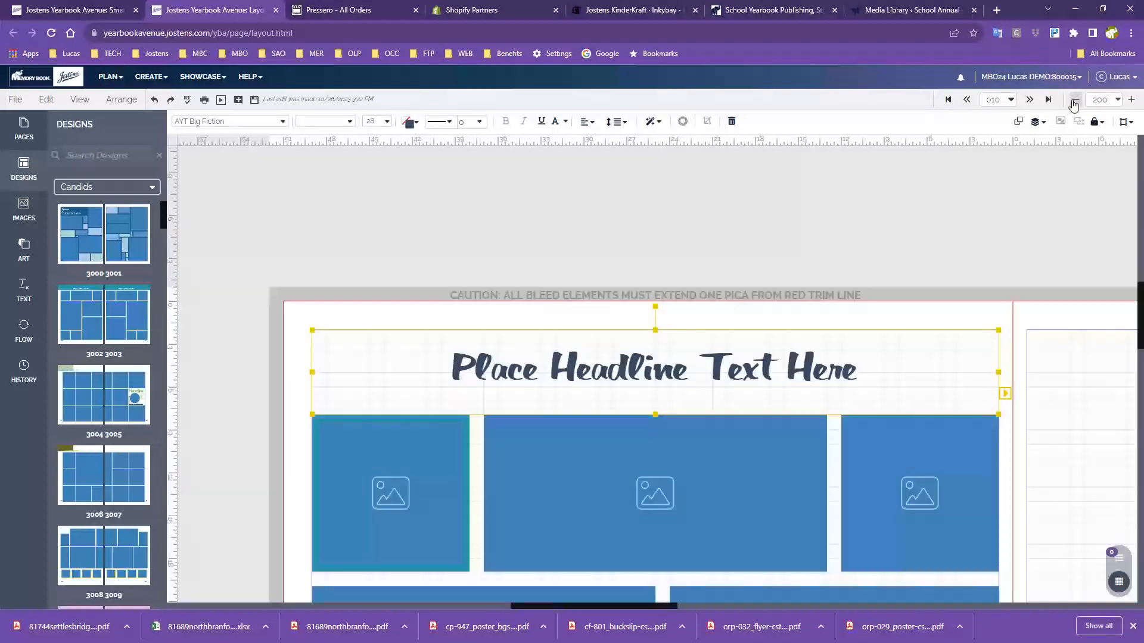
{"action": "left_click", "coordinate": [413, 130]}
{"action": "left_click_drag", "start_coordinate": [506, 155], "coordinate": [241, 240]}
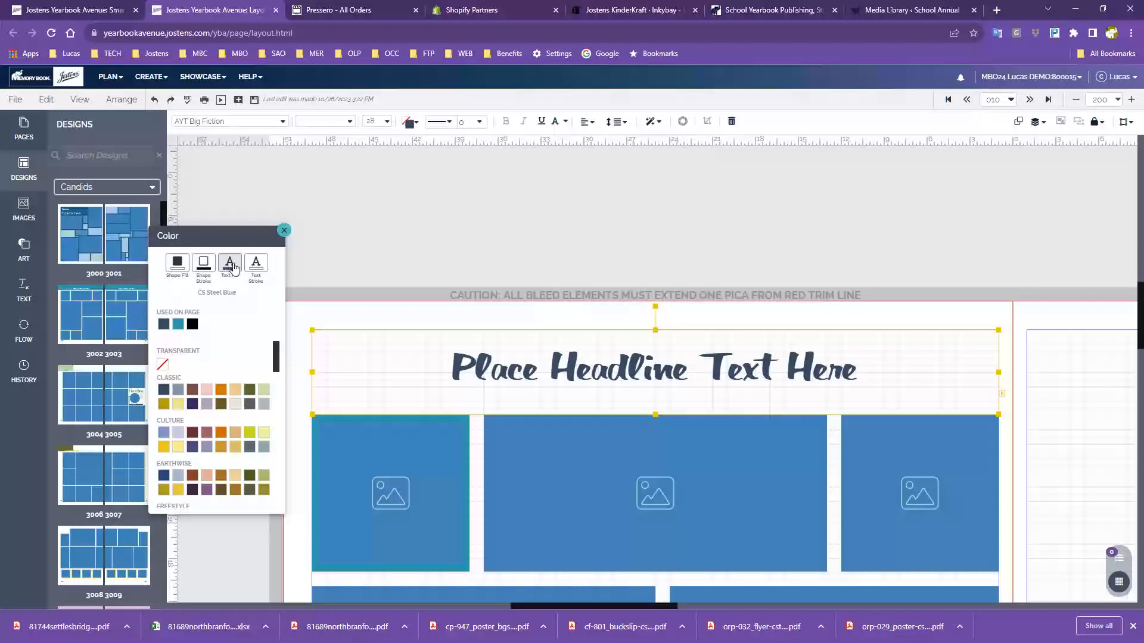
{"action": "left_click_drag", "start_coordinate": [211, 241], "coordinate": [258, 179]}
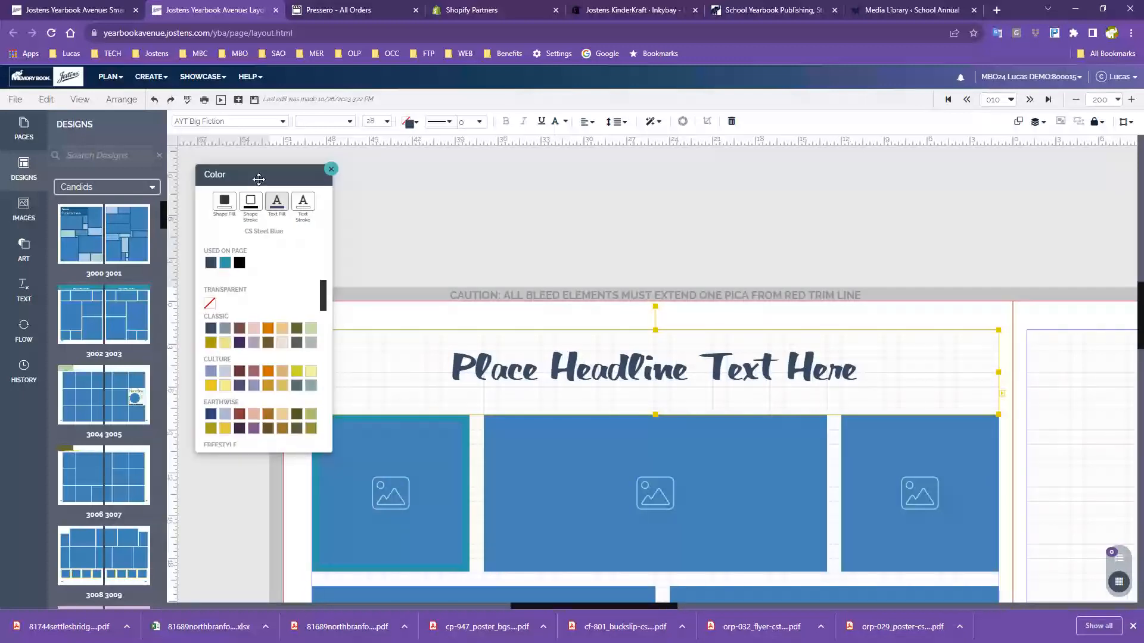
{"action": "left_click", "coordinate": [224, 264]}
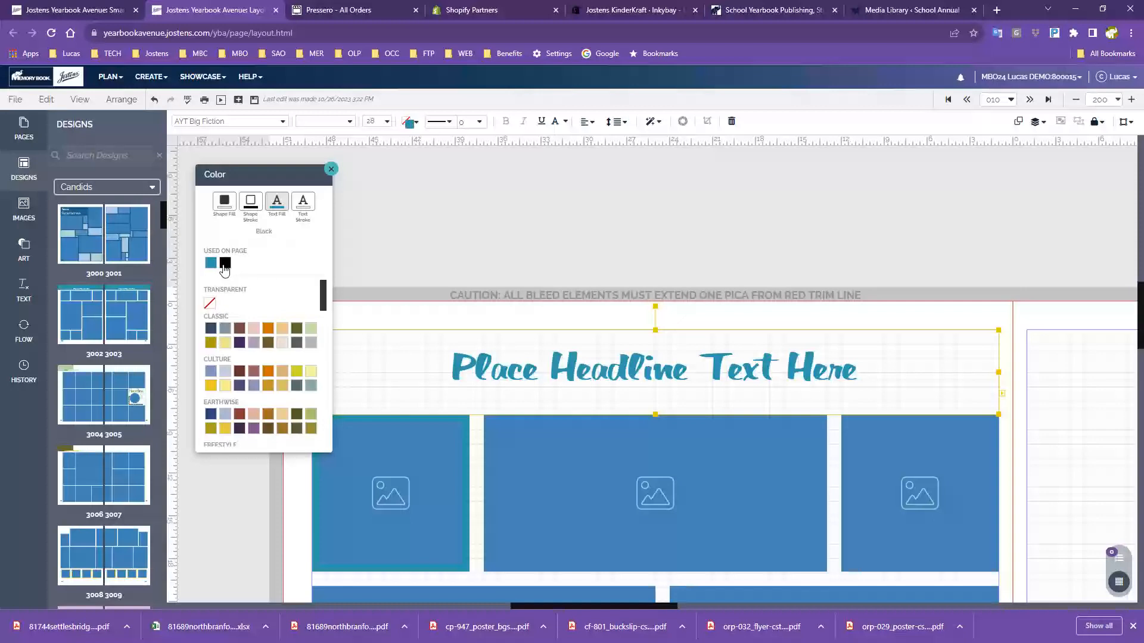
{"action": "left_click", "coordinate": [225, 265]}
{"action": "left_click", "coordinate": [225, 265]}
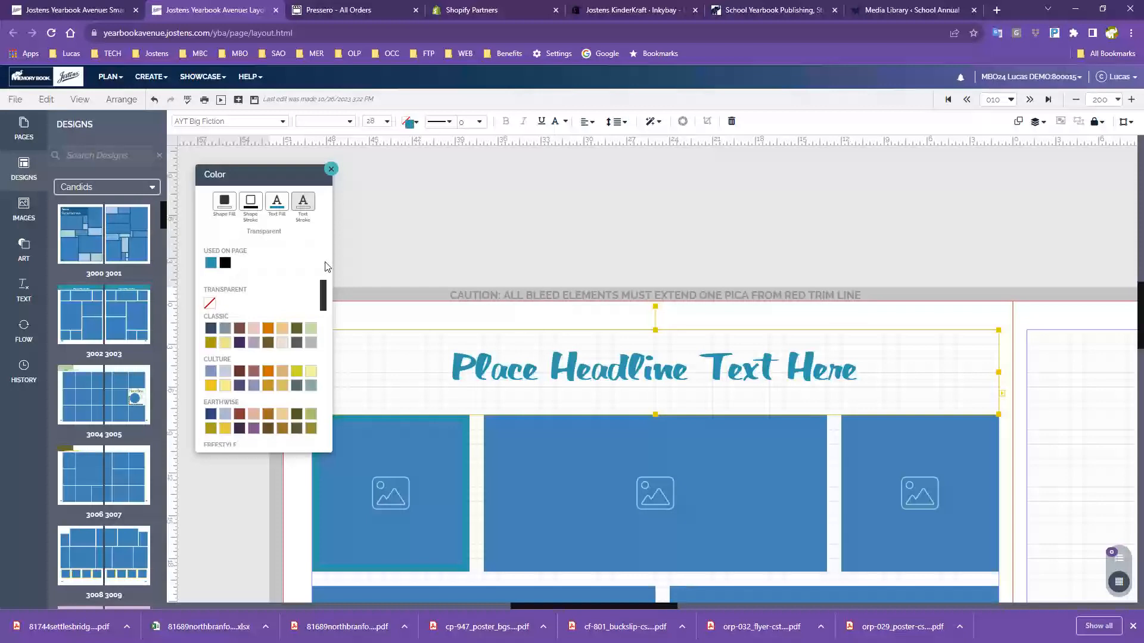
{"action": "left_click", "coordinate": [225, 264]}
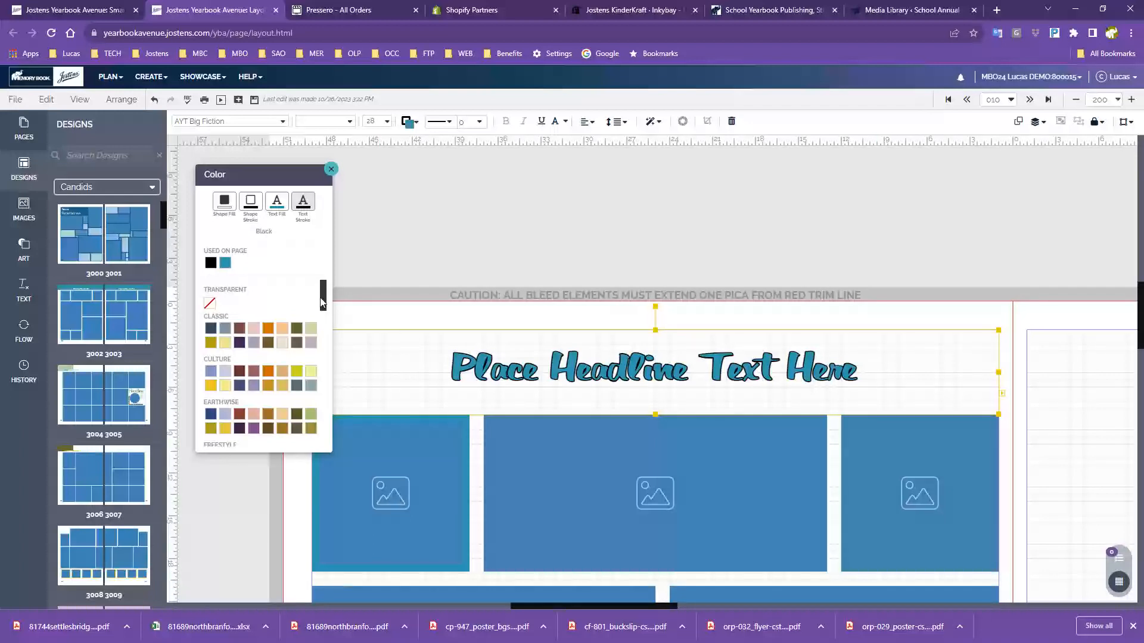
Fill the headline box with CL Limeade and set its outline colour to Black
{"action": "left_click", "coordinate": [221, 209]}
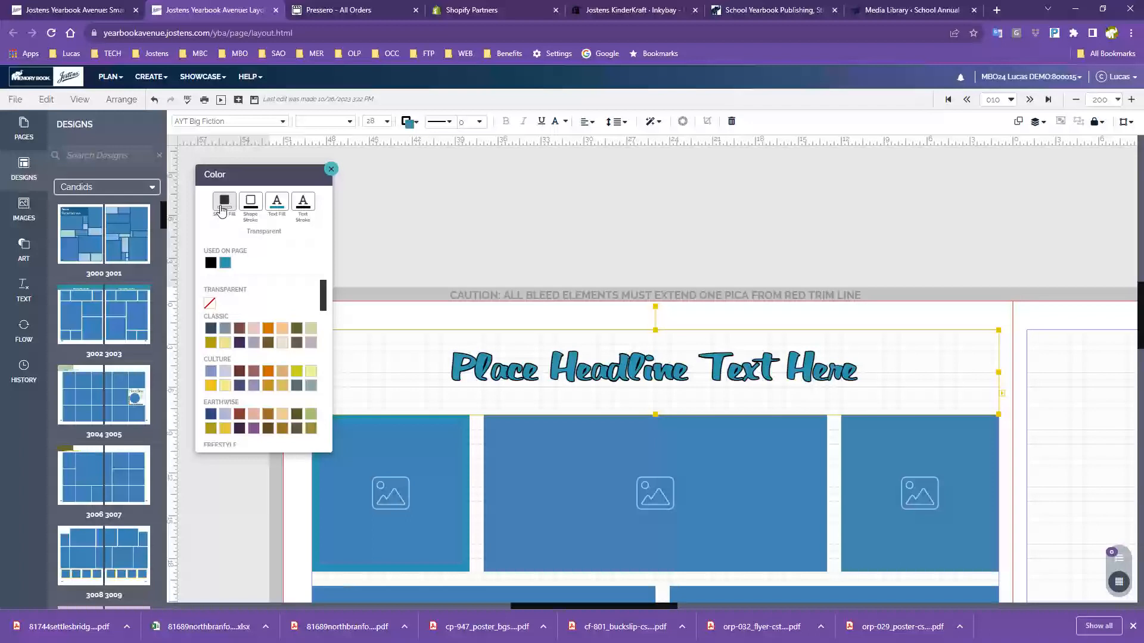
{"action": "left_click", "coordinate": [311, 376]}
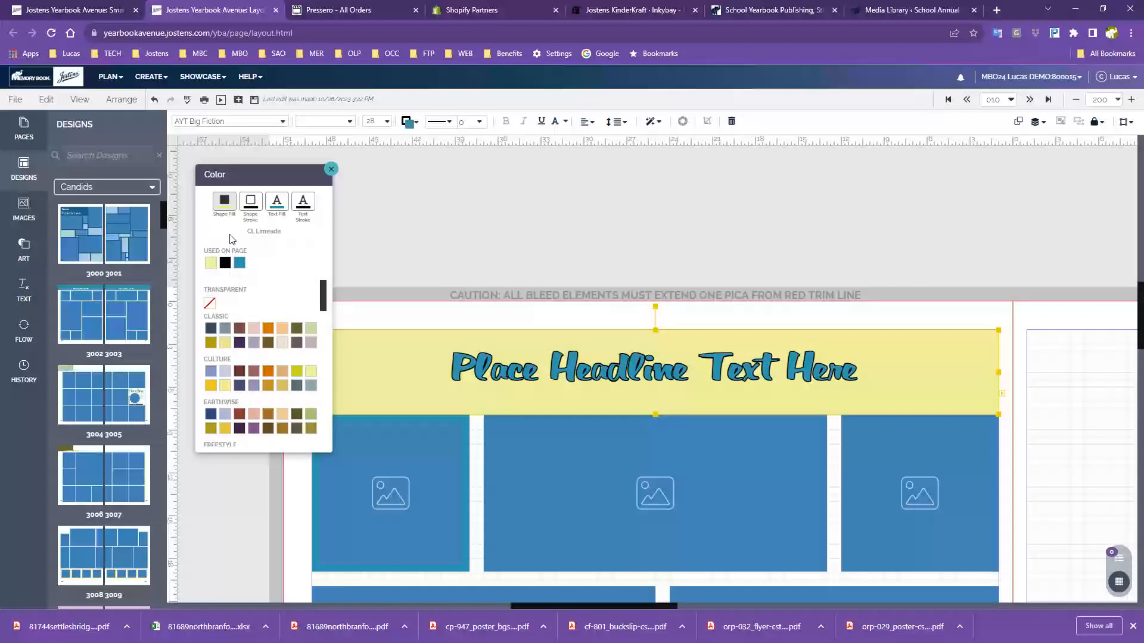
{"action": "left_click", "coordinate": [251, 209]}
{"action": "left_click", "coordinate": [225, 263]}
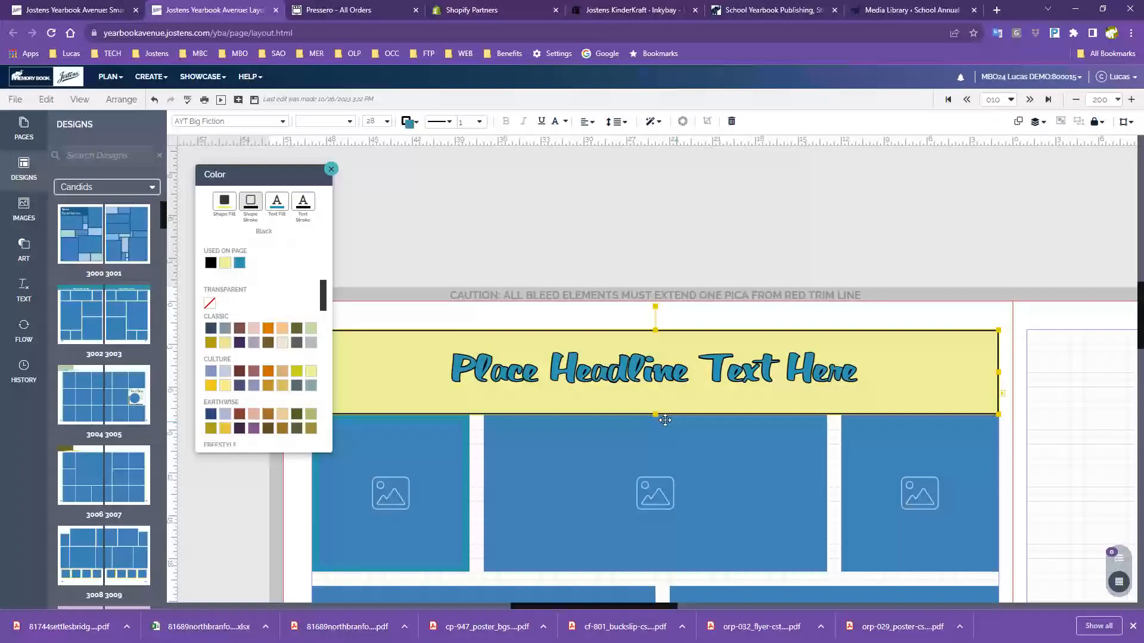
Set the headline box border to 7 pt, then reduce it to 3 pt
{"action": "left_click", "coordinate": [483, 123]}
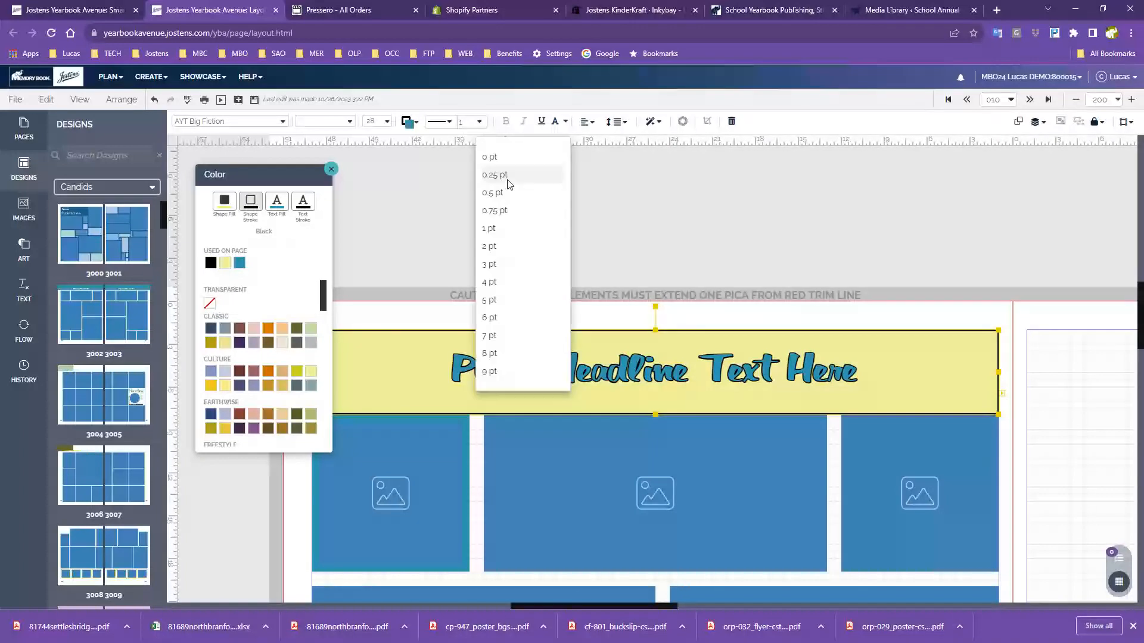
{"action": "left_click", "coordinate": [515, 335]}
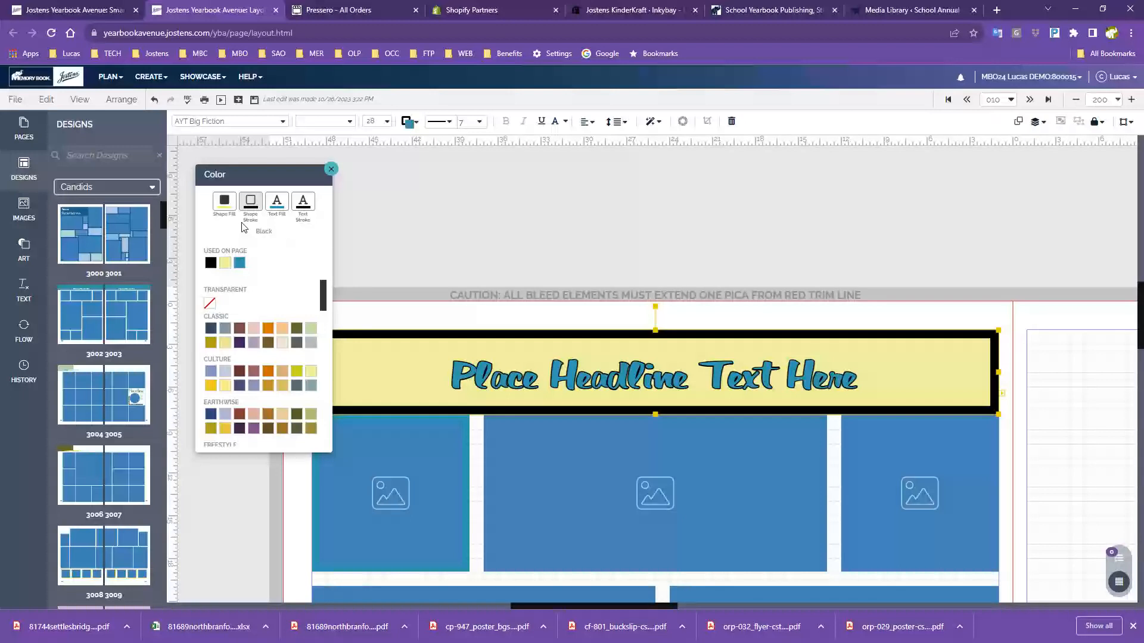
{"action": "left_click_drag", "start_coordinate": [655, 414], "coordinate": [657, 409]}
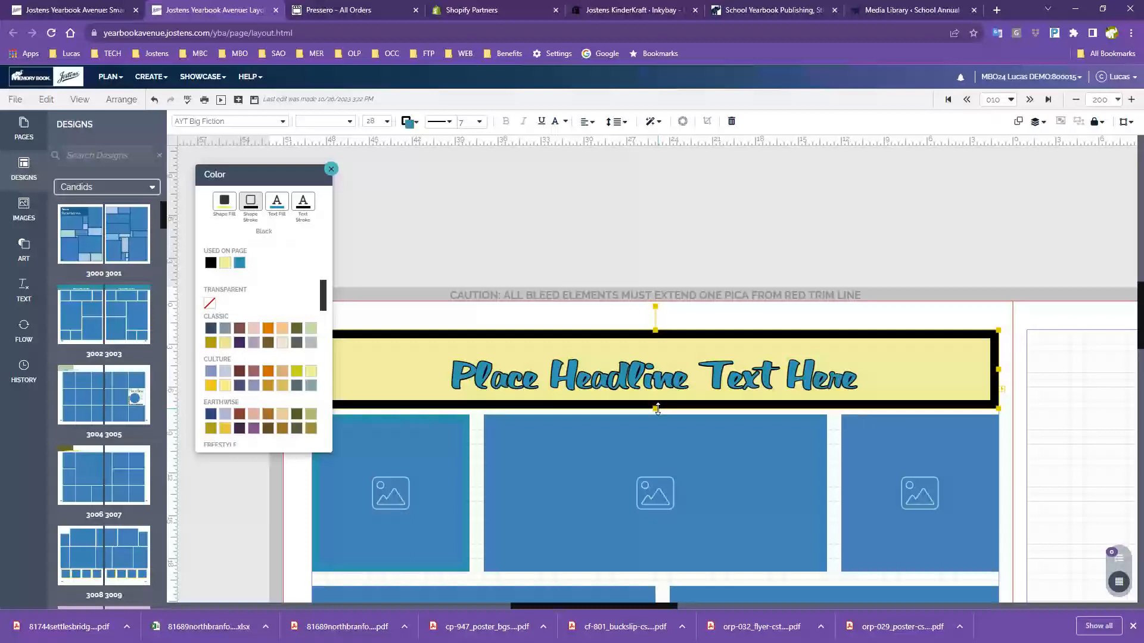
{"action": "left_click", "coordinate": [329, 171]}
{"action": "left_click", "coordinate": [584, 210]}
{"action": "scroll", "coordinate": [584, 210], "scroll_direction": "down", "scroll_amount": 2}
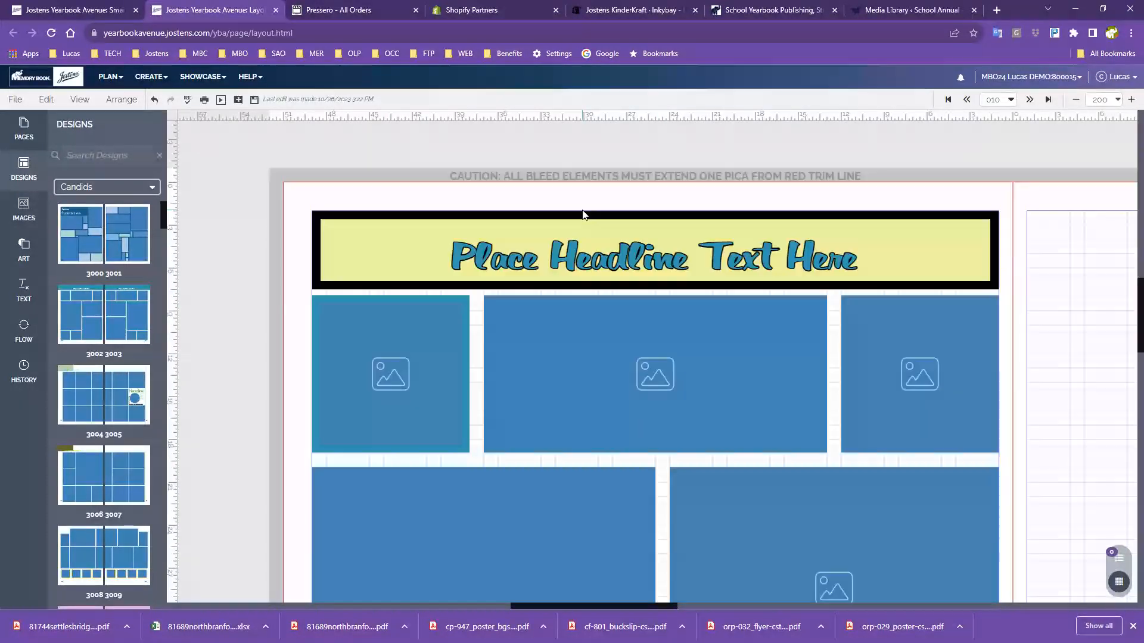
{"action": "left_click", "coordinate": [569, 209]}
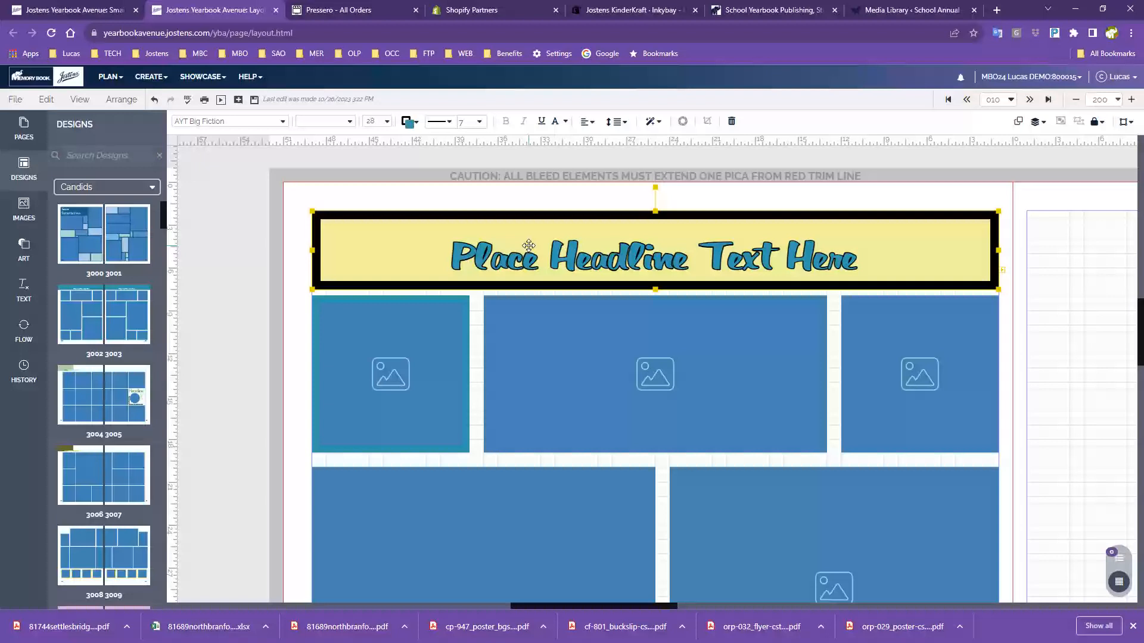
{"action": "left_click", "coordinate": [479, 121]}
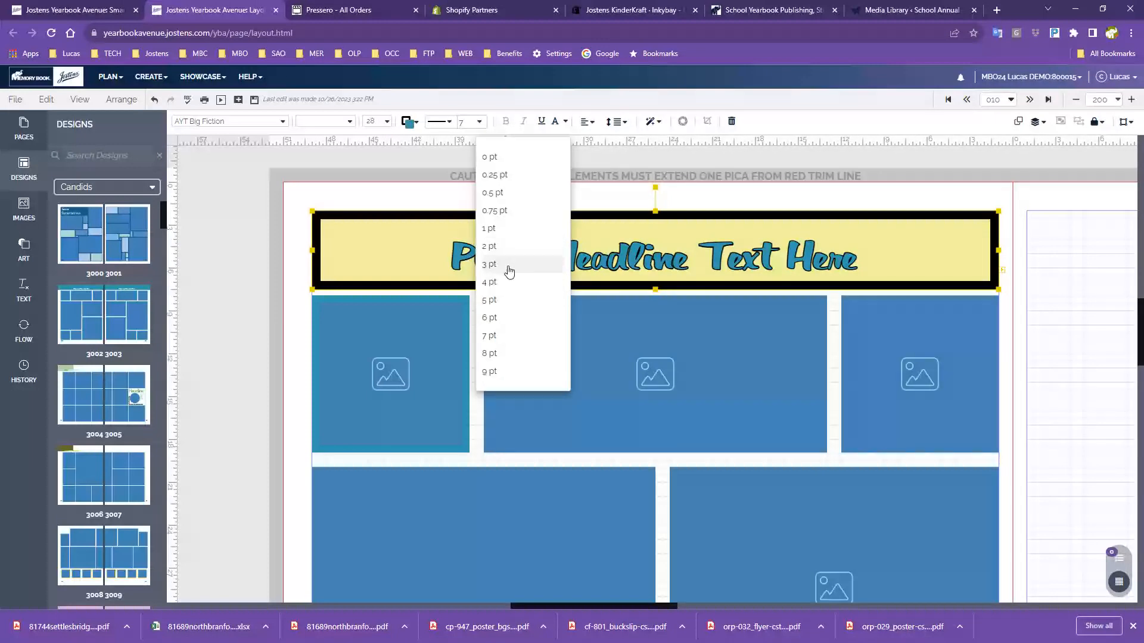
{"action": "left_click", "coordinate": [508, 271]}
{"action": "left_click", "coordinate": [258, 277]}
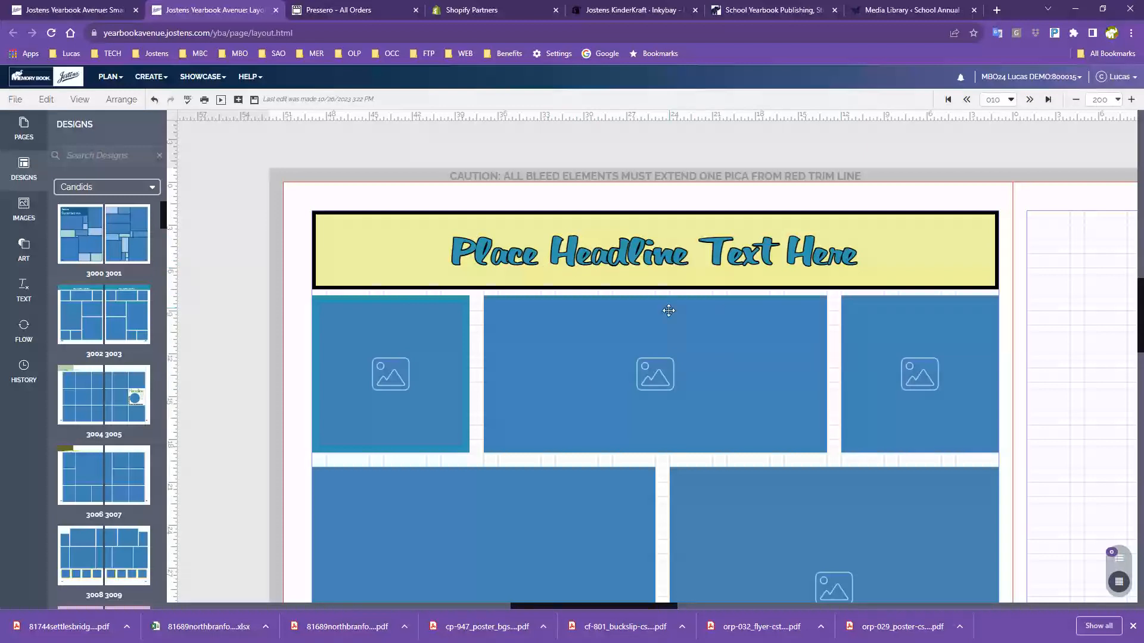
{"action": "left_click", "coordinate": [673, 271]}
Raise the headline box's bottom edge, then lower it slightly so all the headline text shows
{"action": "left_click_drag", "start_coordinate": [656, 289], "coordinate": [655, 272]}
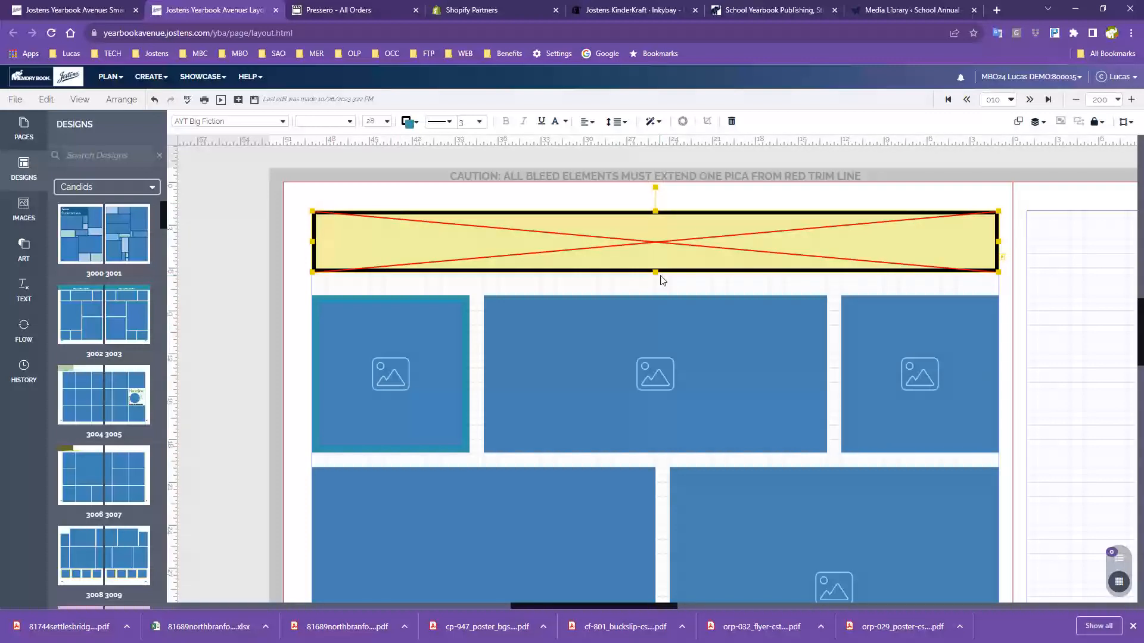
{"action": "left_click_drag", "start_coordinate": [657, 273], "coordinate": [654, 285]}
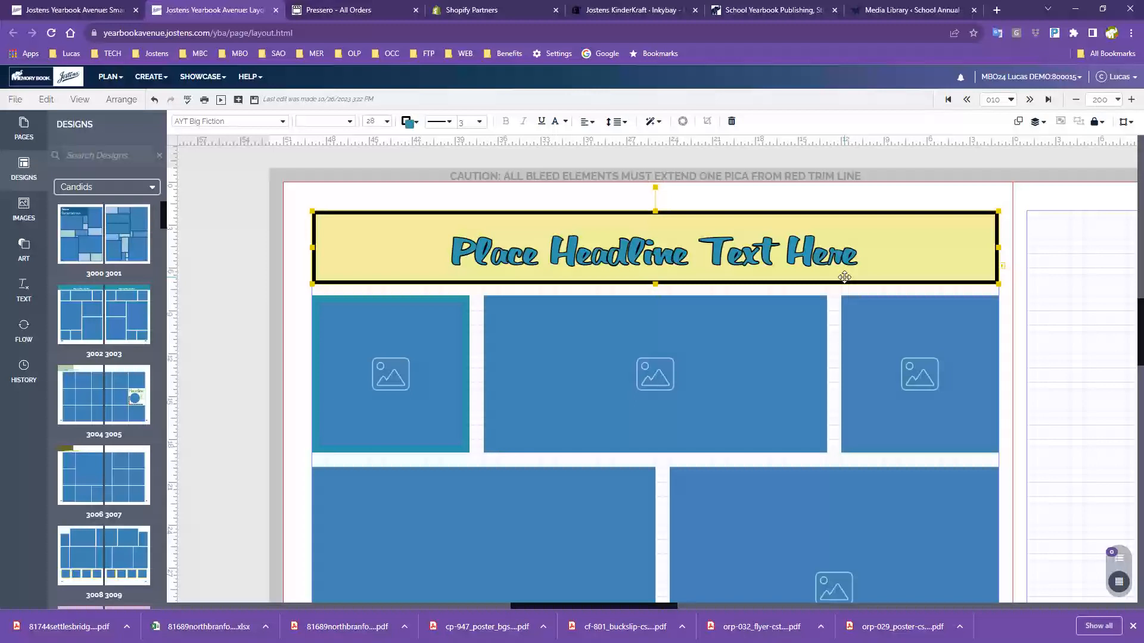
{"action": "left_click", "coordinate": [864, 253]}
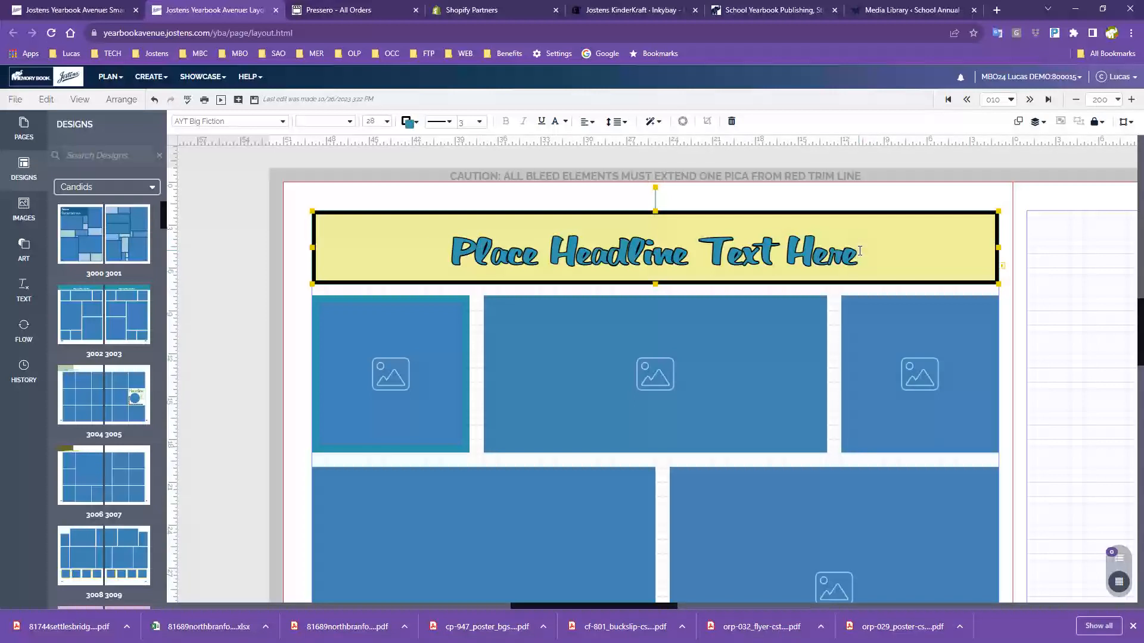
{"action": "key", "text": "Return"}
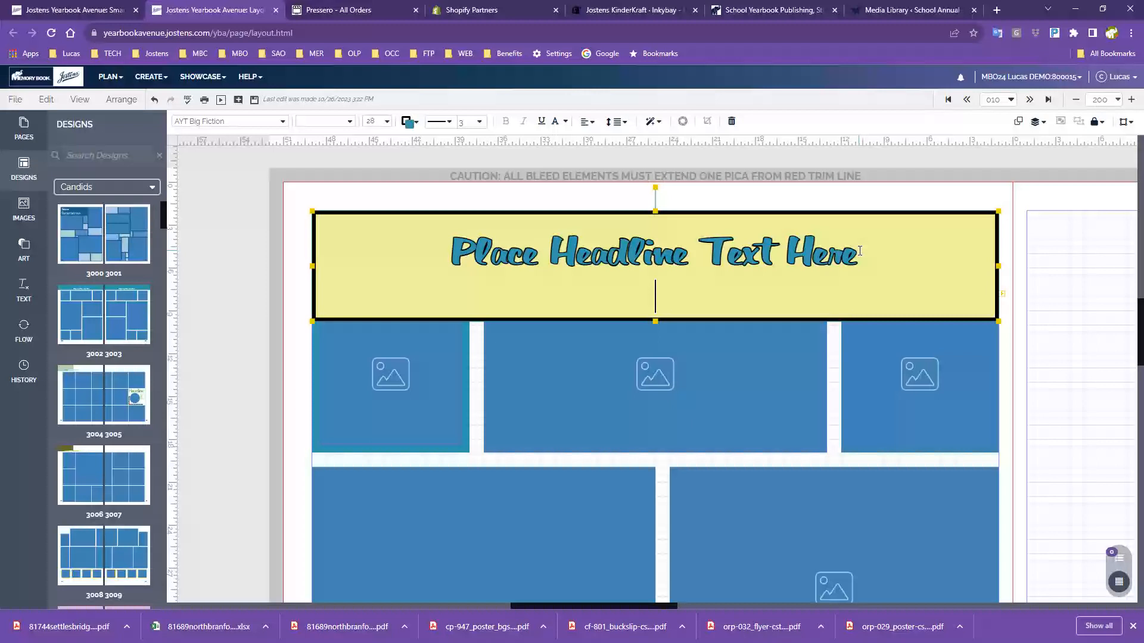
{"action": "key", "text": "Return"}
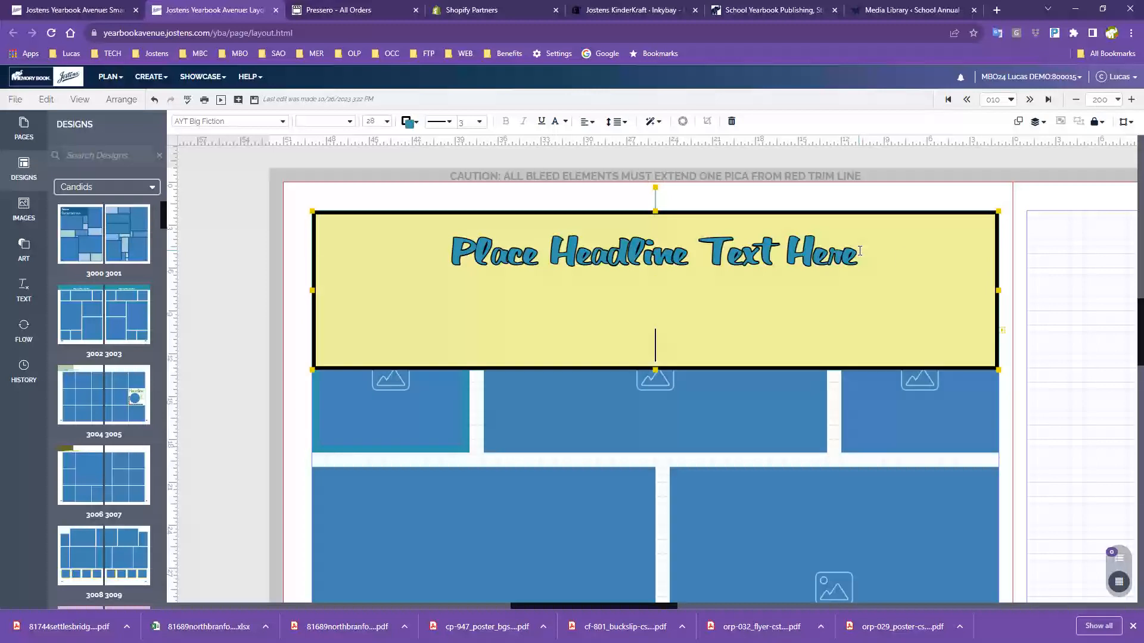
{"action": "left_click", "coordinate": [1061, 274]}
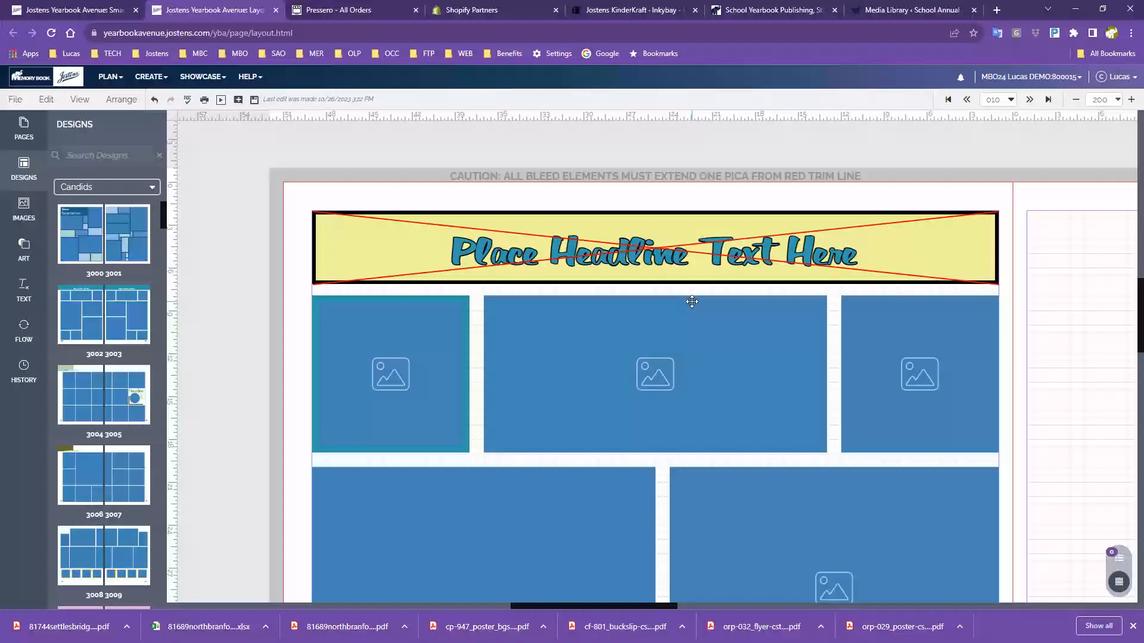
{"action": "left_click", "coordinate": [931, 256]}
{"action": "double_click", "coordinate": [931, 257]}
{"action": "left_click", "coordinate": [795, 328]}
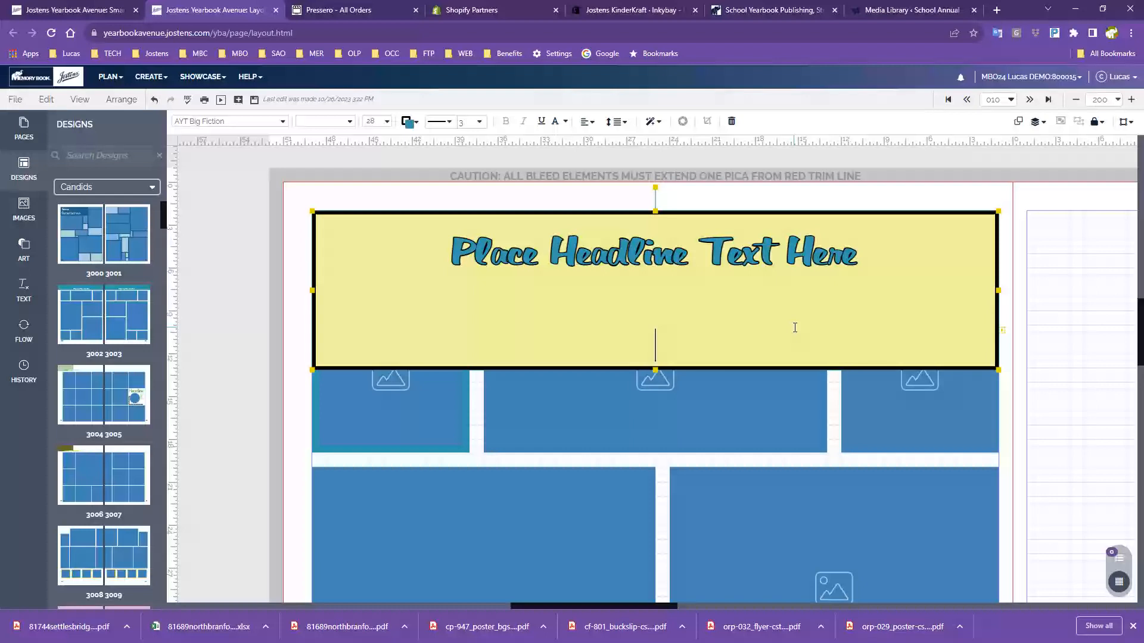
{"action": "key", "text": "Escape"}
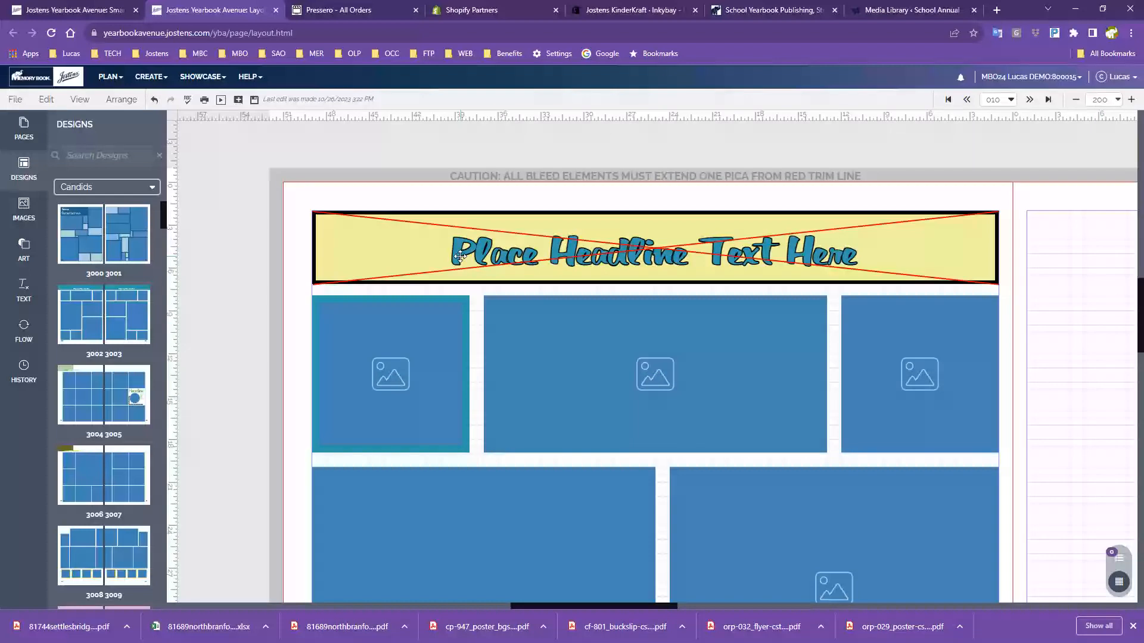
{"action": "double_click", "coordinate": [862, 255]}
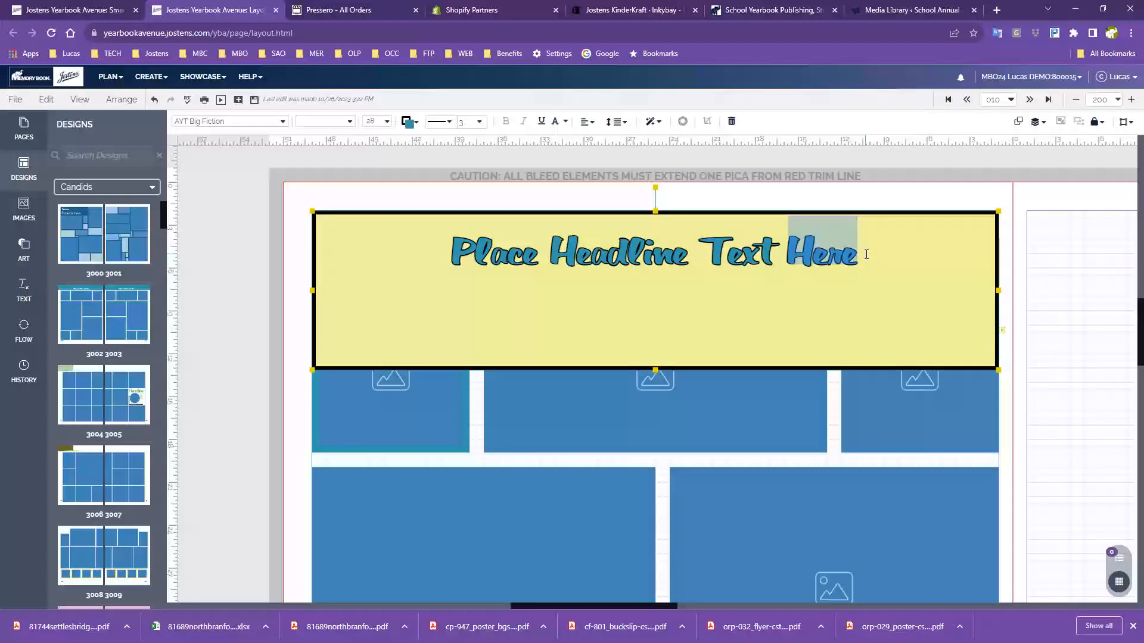
{"action": "left_click", "coordinate": [866, 254]}
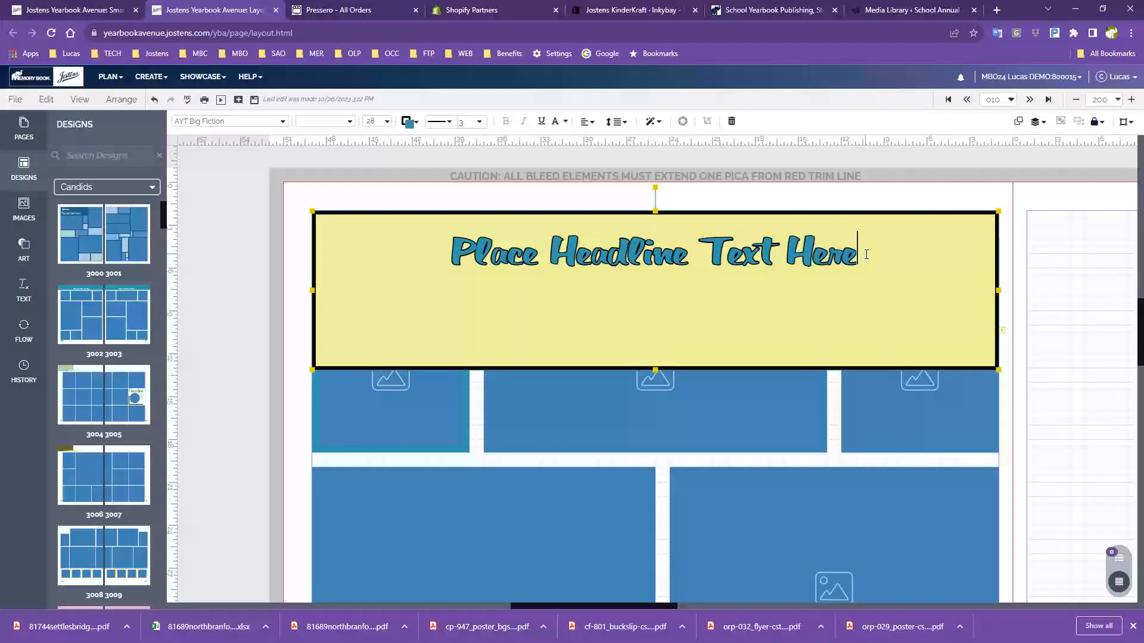
{"action": "left_click", "coordinate": [668, 344]}
{"action": "key", "text": "BackSpace"}
{"action": "key", "text": "BackSpace"}
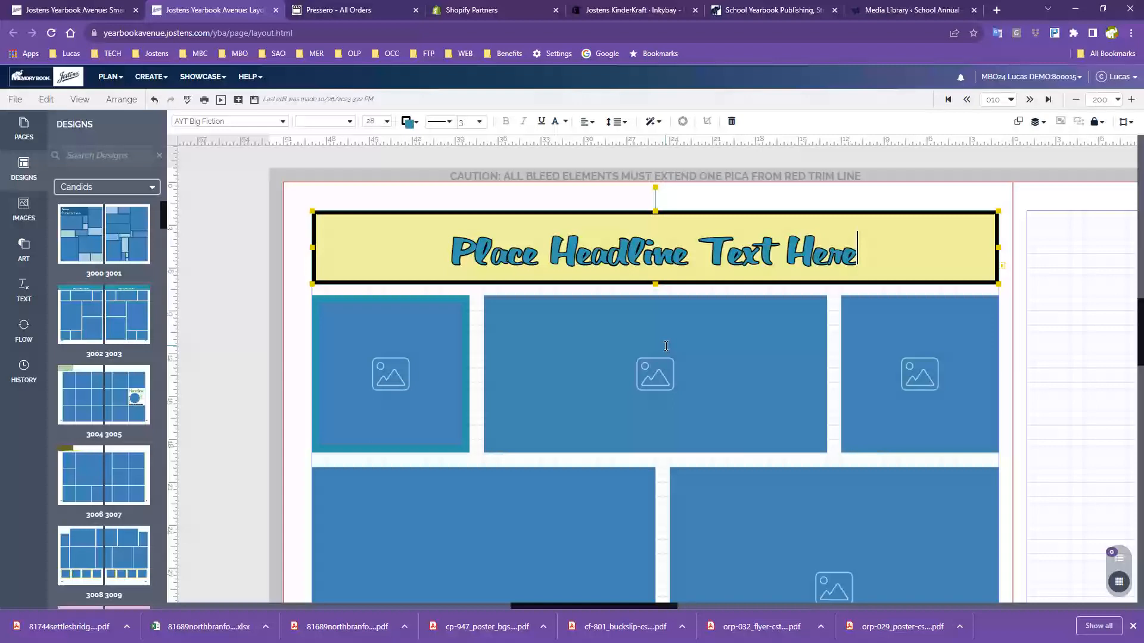
Deselect the headline box and zoom out twice to 100% to see the whole spread
{"action": "left_click", "coordinate": [1058, 271]}
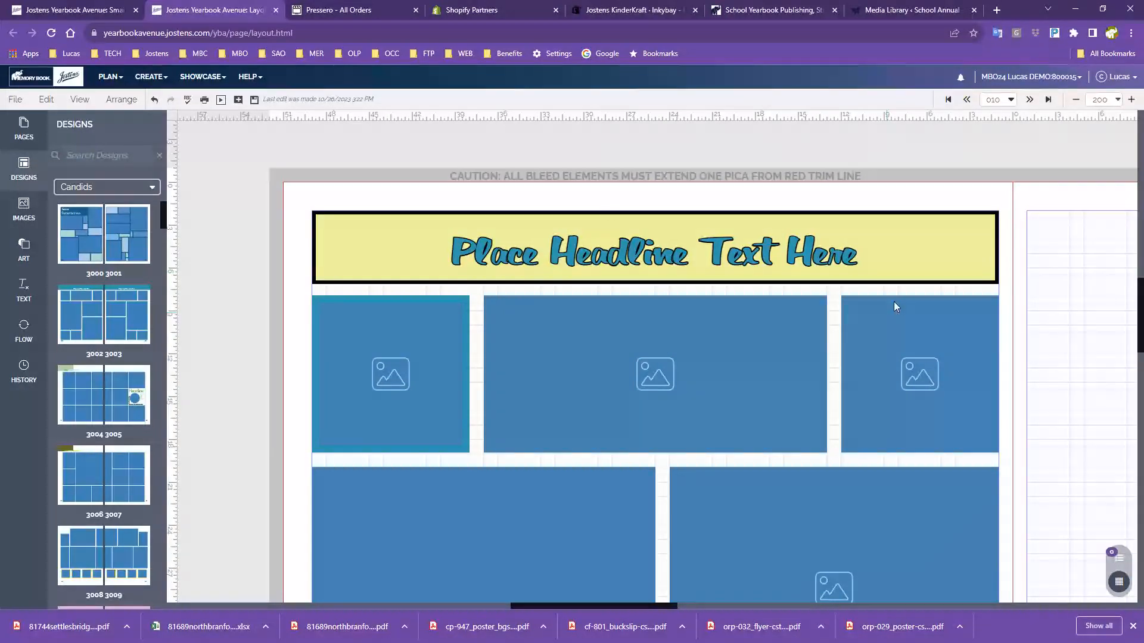
{"action": "left_click", "coordinate": [1076, 100]}
{"action": "scroll", "coordinate": [971, 328], "scroll_direction": "down", "scroll_amount": 5}
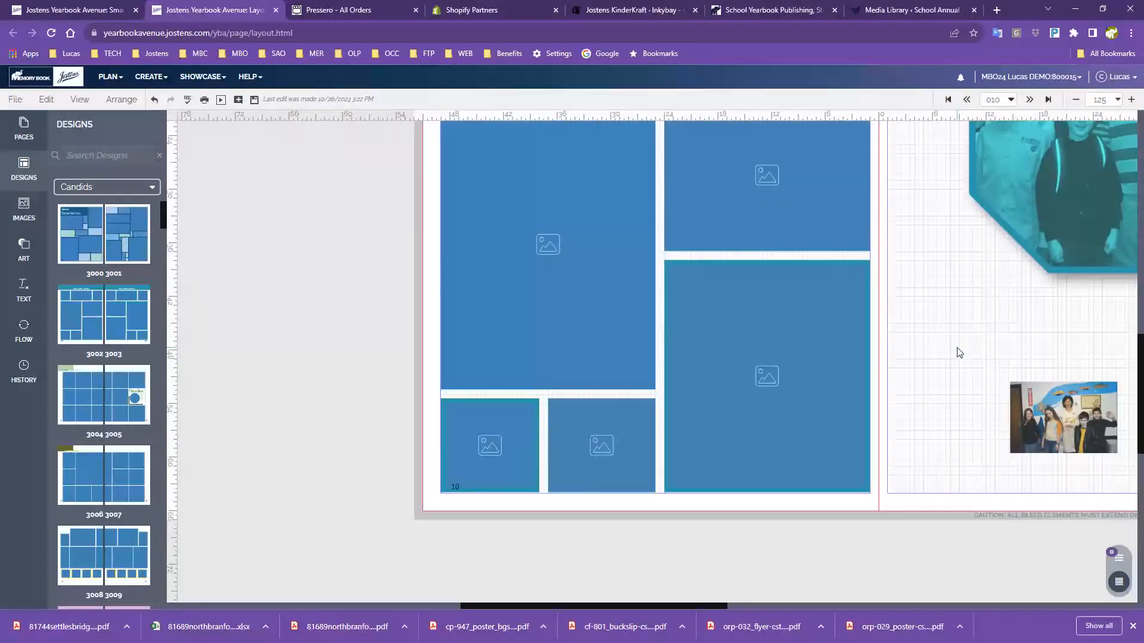
{"action": "scroll", "coordinate": [959, 352], "scroll_direction": "up", "scroll_amount": 5}
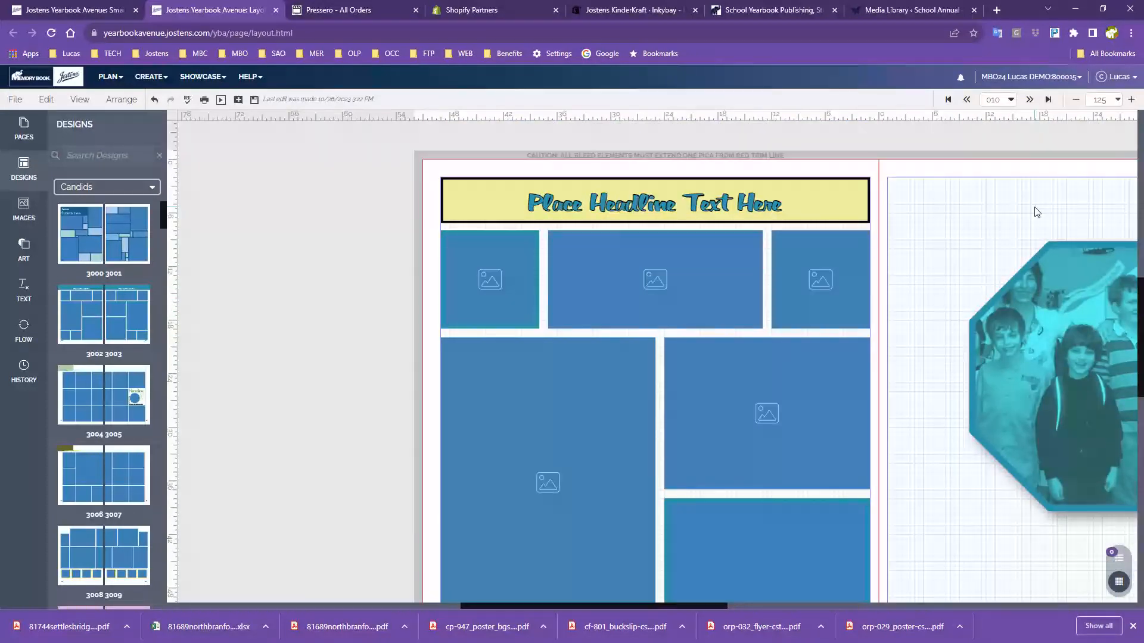
{"action": "left_click", "coordinate": [1076, 99]}
{"action": "scroll", "coordinate": [815, 306], "scroll_direction": "down", "scroll_amount": 1}
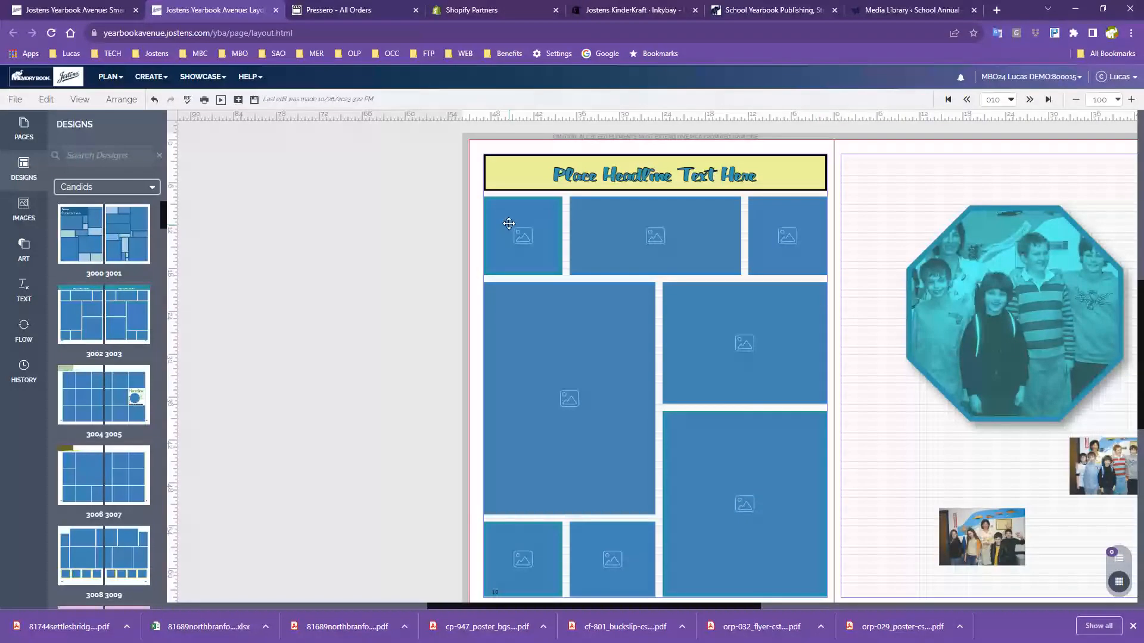
Marquee-select the three top-row photo frames on the left page
{"action": "left_click_drag", "start_coordinate": [471, 213], "coordinate": [813, 252]}
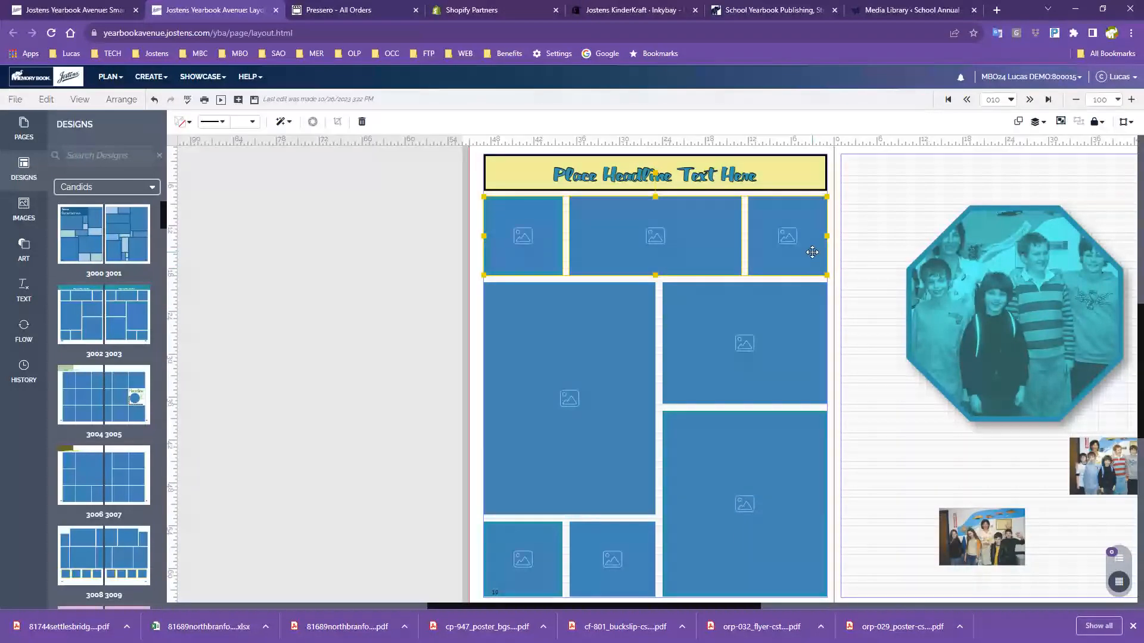
{"action": "left_click", "coordinate": [480, 228]}
{"action": "left_click_drag", "start_coordinate": [477, 213], "coordinate": [805, 252]}
{"action": "left_click", "coordinate": [477, 217]}
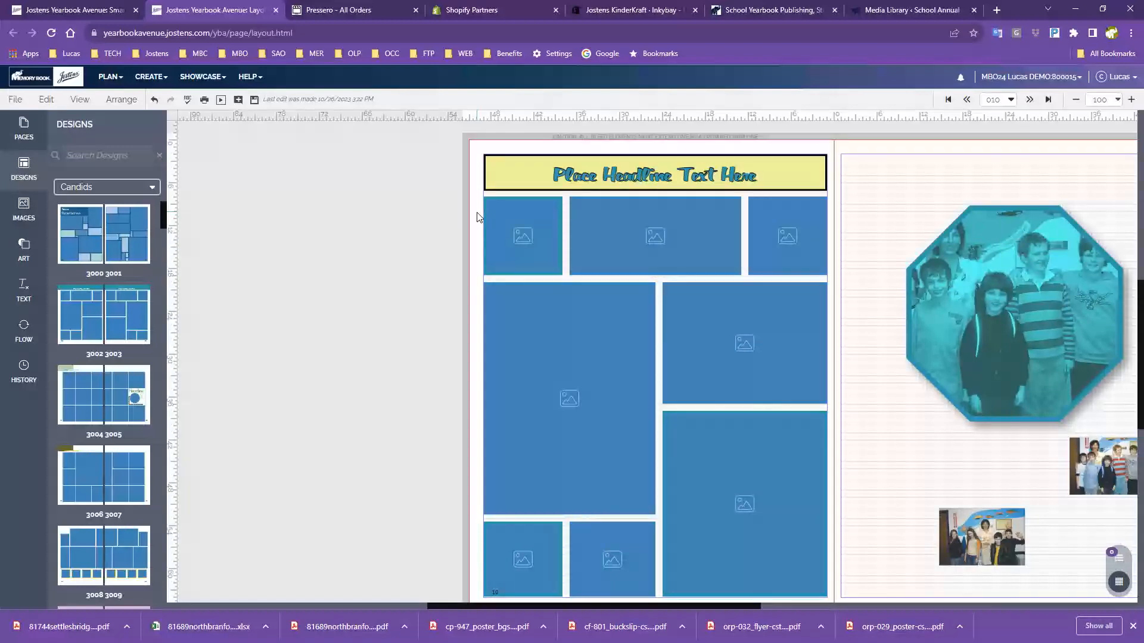
{"action": "left_click_drag", "start_coordinate": [477, 217], "coordinate": [831, 271]}
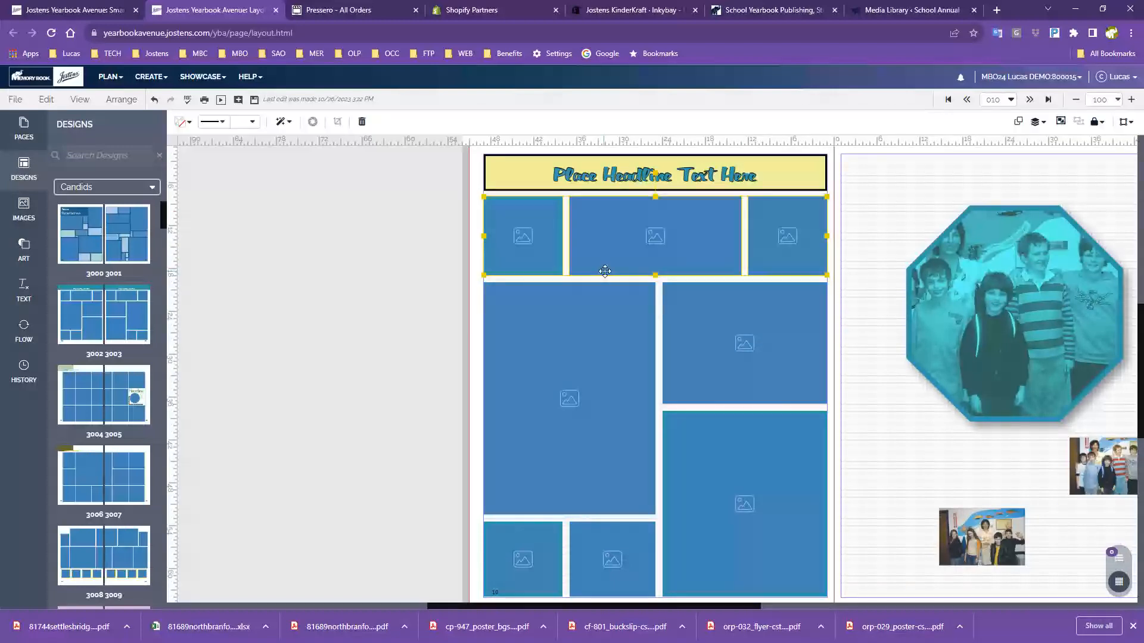
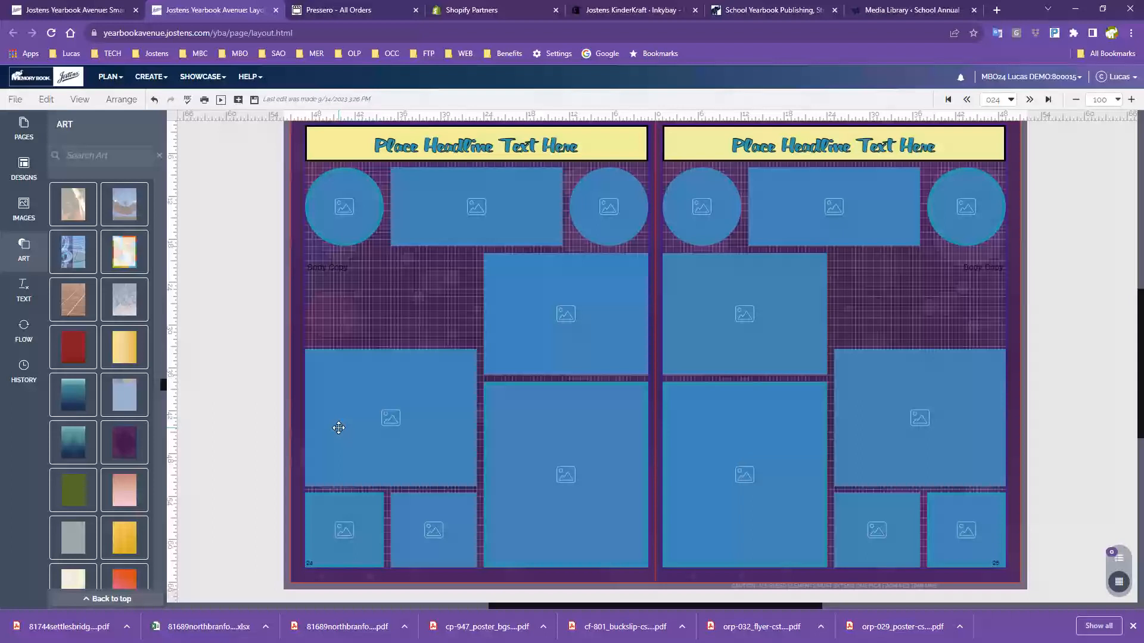
Color the right page's Body Copy text CS Honey pale yellow
{"action": "left_click", "coordinate": [981, 267]}
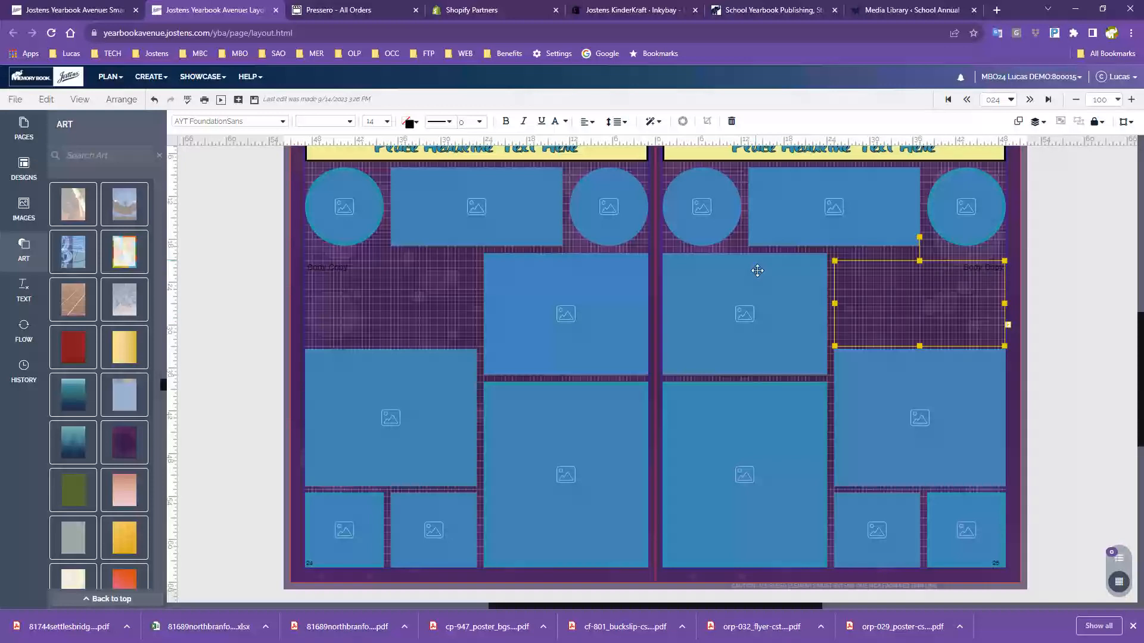
{"action": "left_click", "coordinate": [372, 121]}
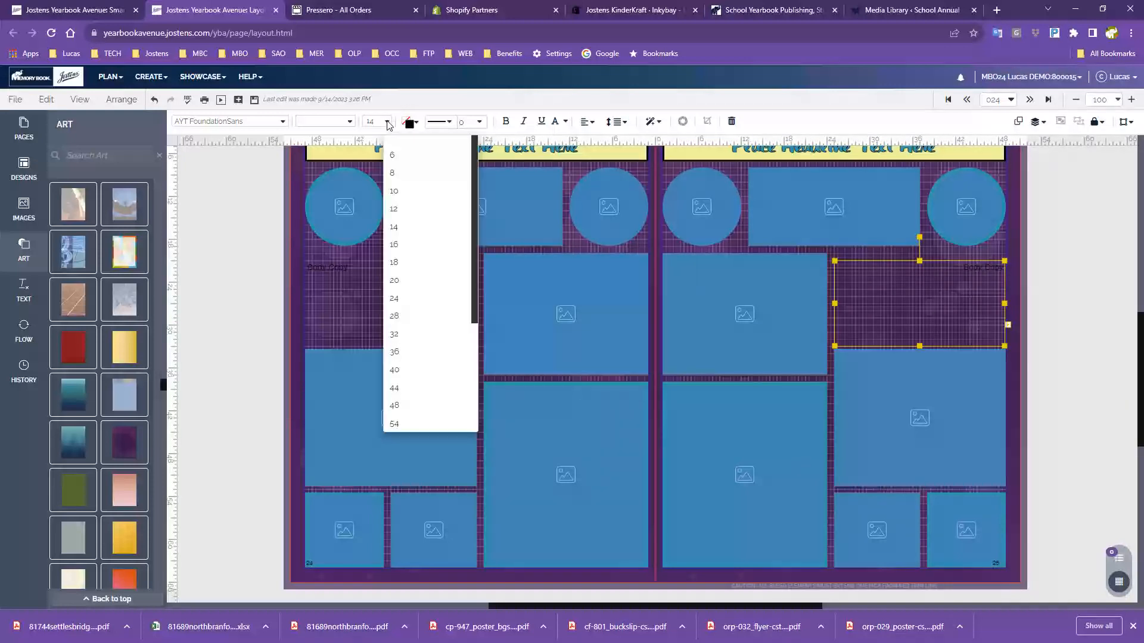
{"action": "left_click", "coordinate": [414, 125]}
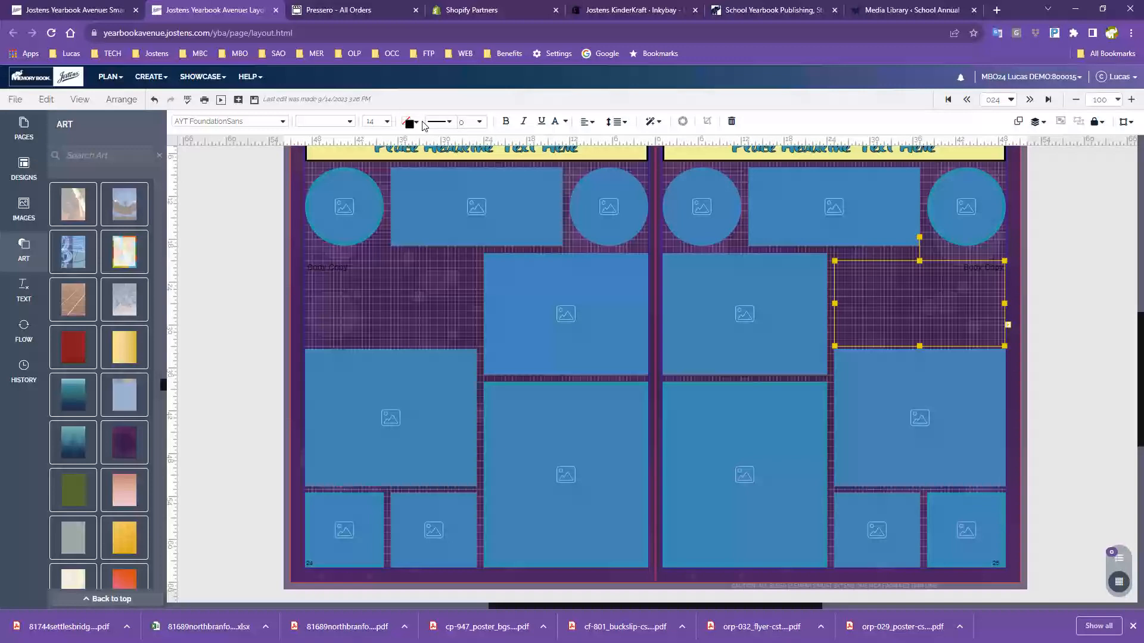
{"action": "left_click", "coordinate": [412, 125]}
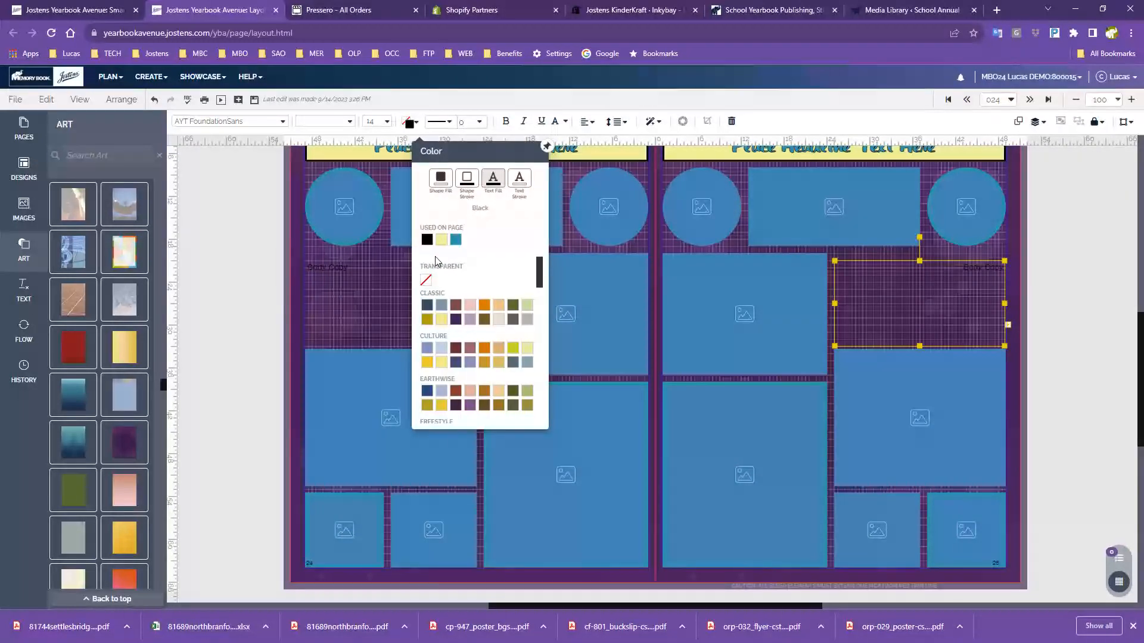
{"action": "left_click", "coordinate": [442, 320]}
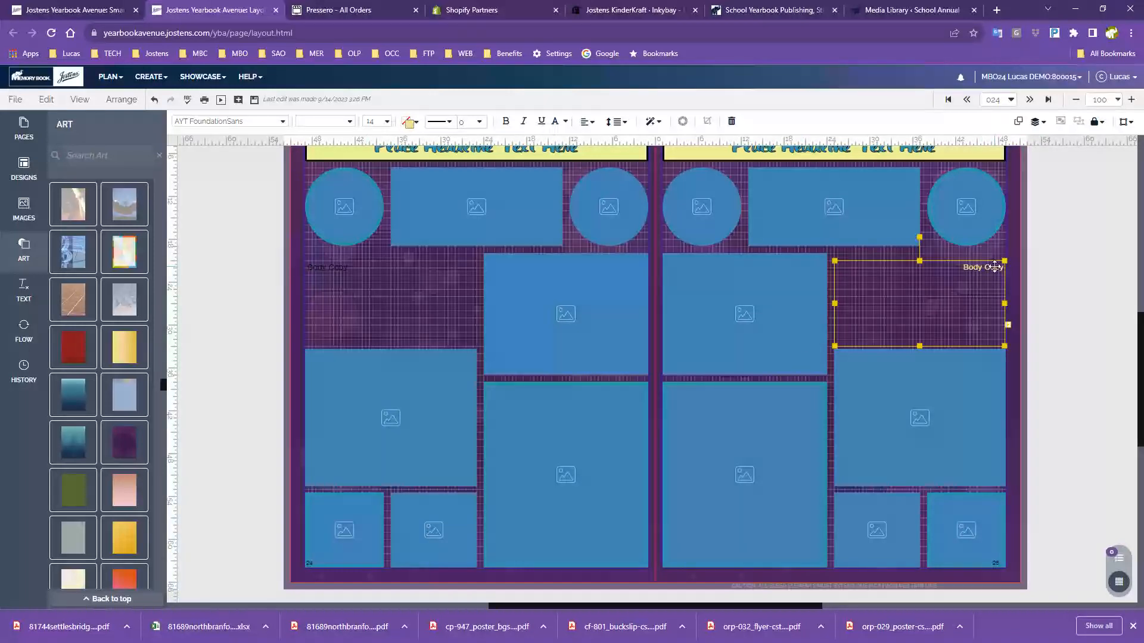
{"action": "left_click", "coordinate": [1047, 307]}
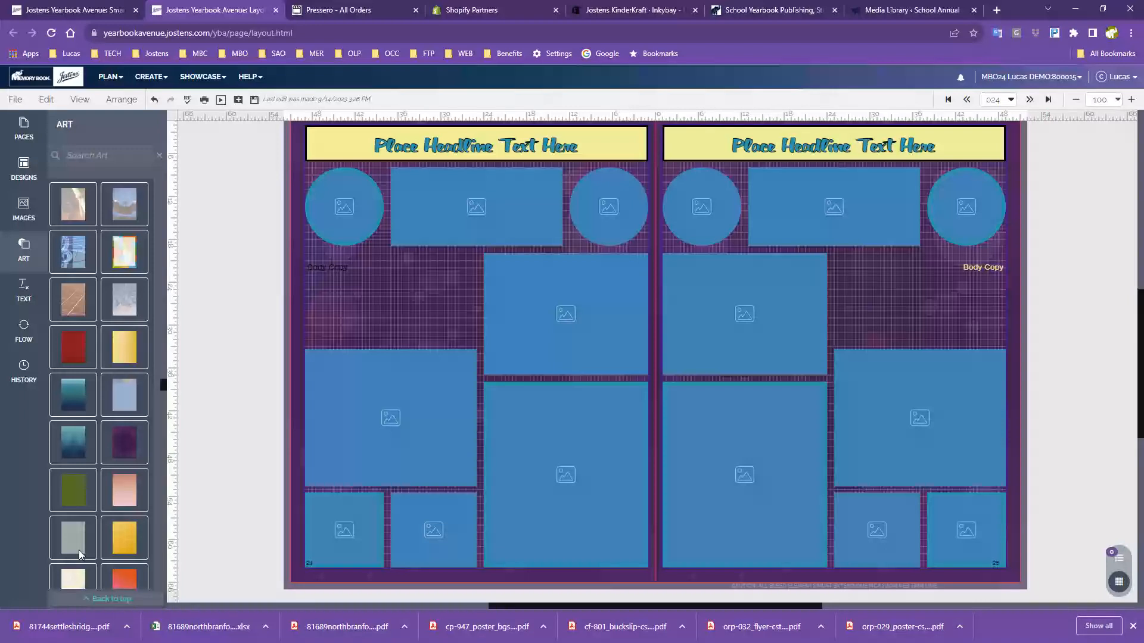
{"action": "scroll", "coordinate": [79, 550], "scroll_direction": "down", "scroll_amount": 3}
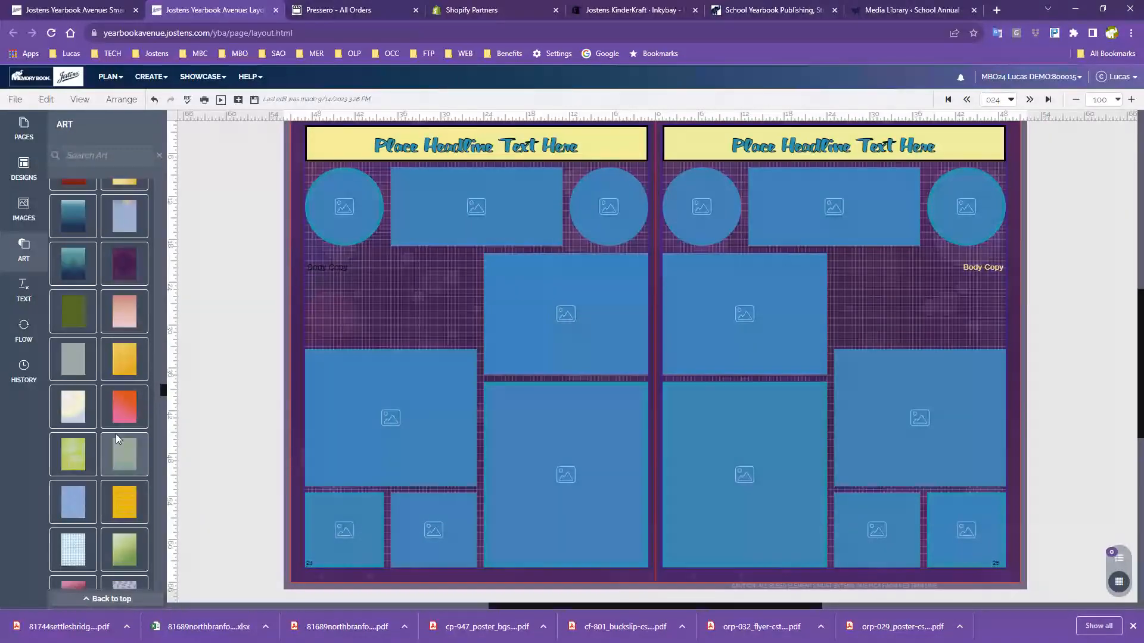
{"action": "left_click_drag", "start_coordinate": [121, 462], "coordinate": [382, 319]}
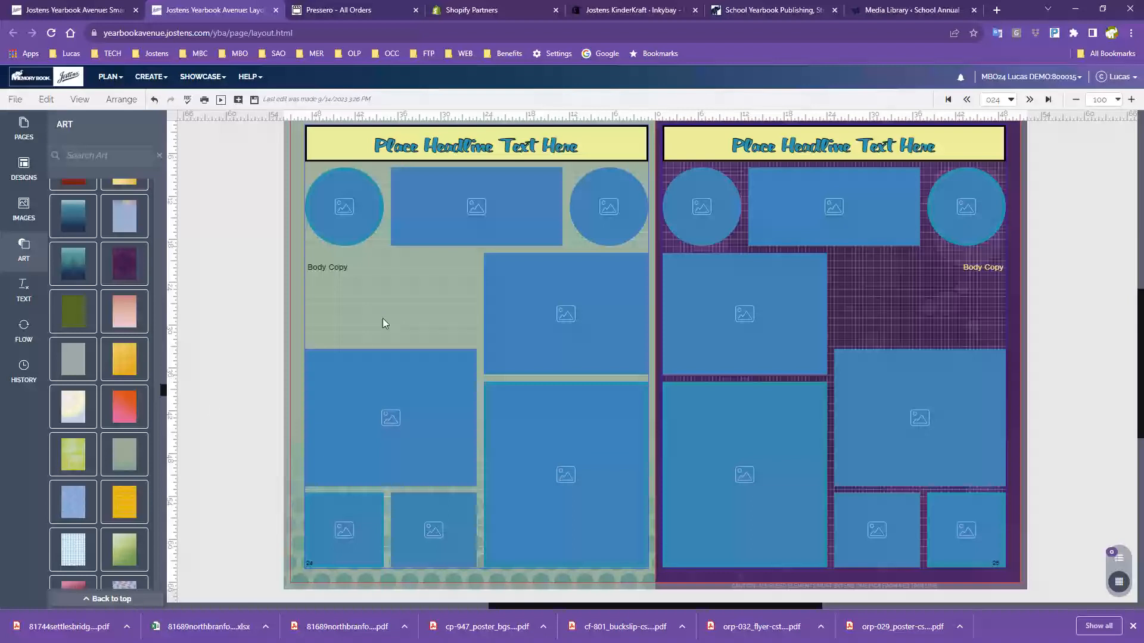
{"action": "left_click_drag", "start_coordinate": [124, 503], "coordinate": [879, 300]}
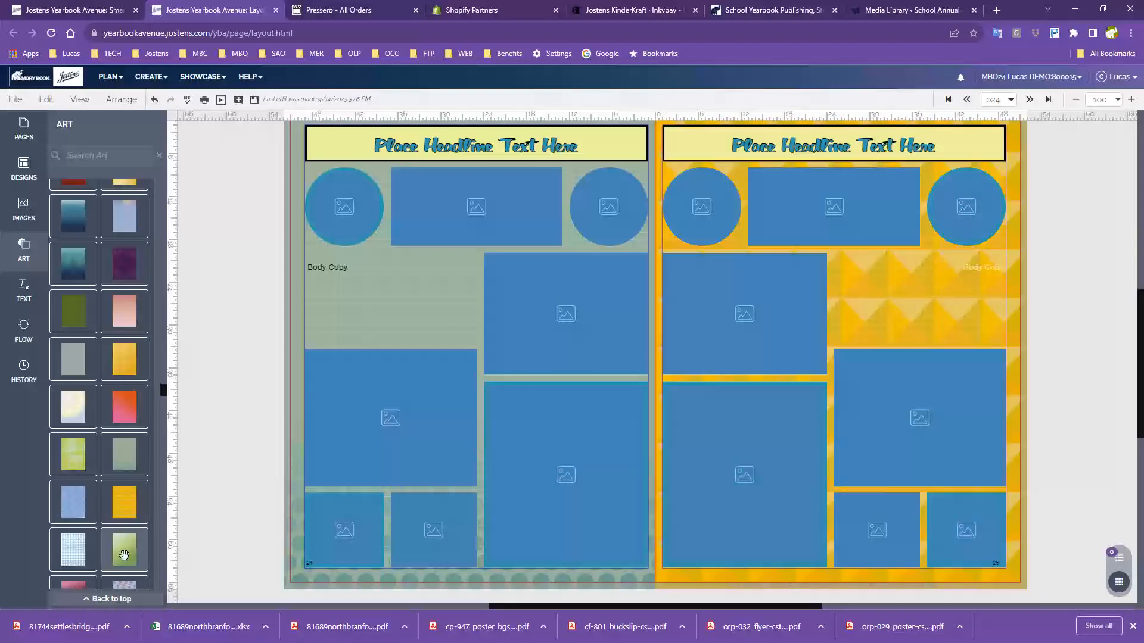
{"action": "left_click_drag", "start_coordinate": [124, 554], "coordinate": [384, 332]}
{"action": "left_click_drag", "start_coordinate": [73, 549], "coordinate": [902, 271]}
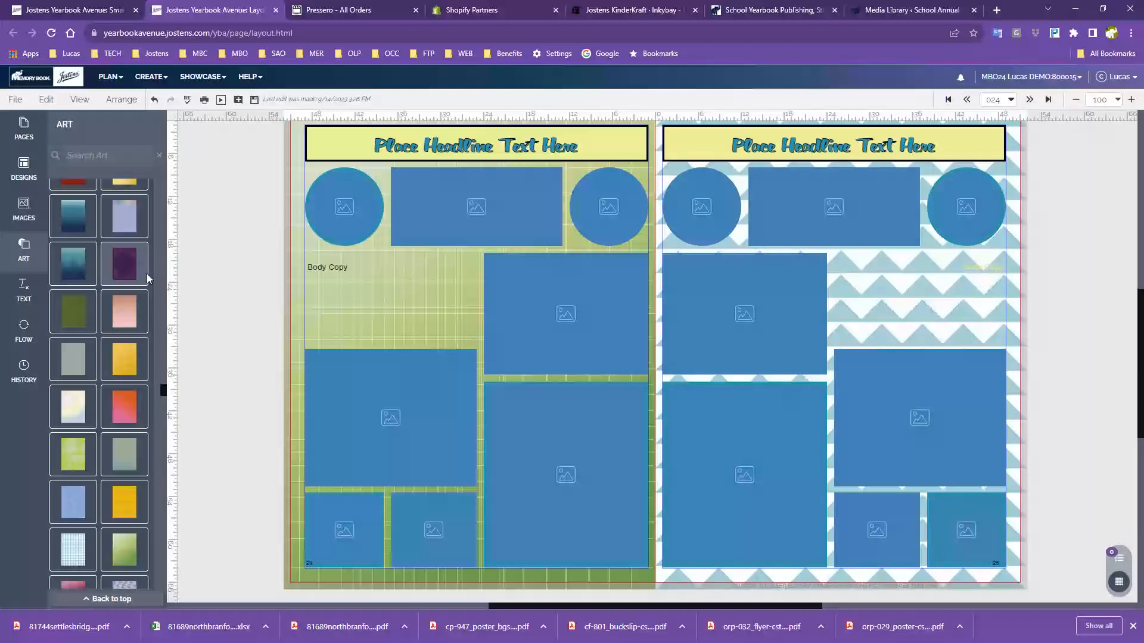
{"action": "left_click_drag", "start_coordinate": [147, 274], "coordinate": [459, 268]}
{"action": "left_click_drag", "start_coordinate": [123, 262], "coordinate": [923, 275]}
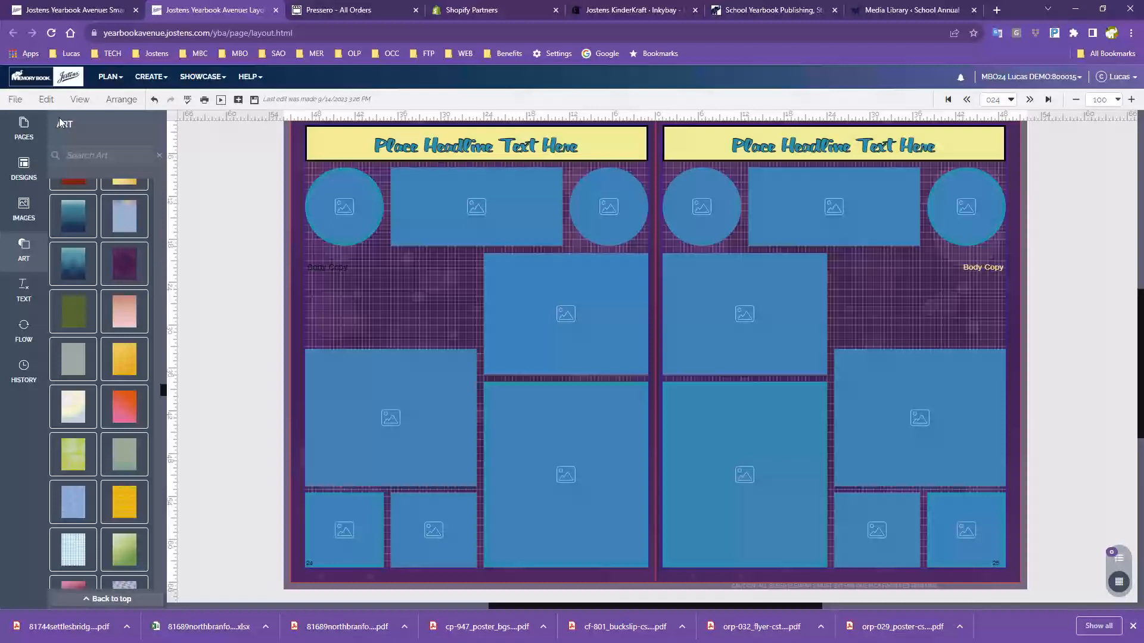
Through Edit > Change Background, remove the left page's background image and pick a dark background colour
{"action": "left_click", "coordinate": [46, 99]}
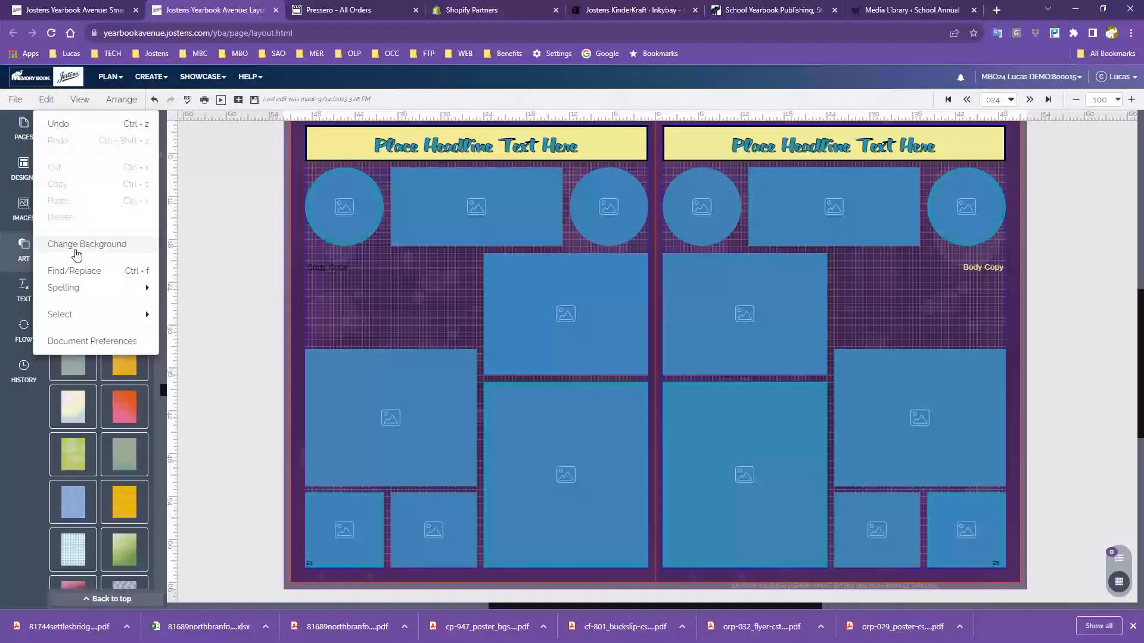
{"action": "left_click", "coordinate": [76, 250]}
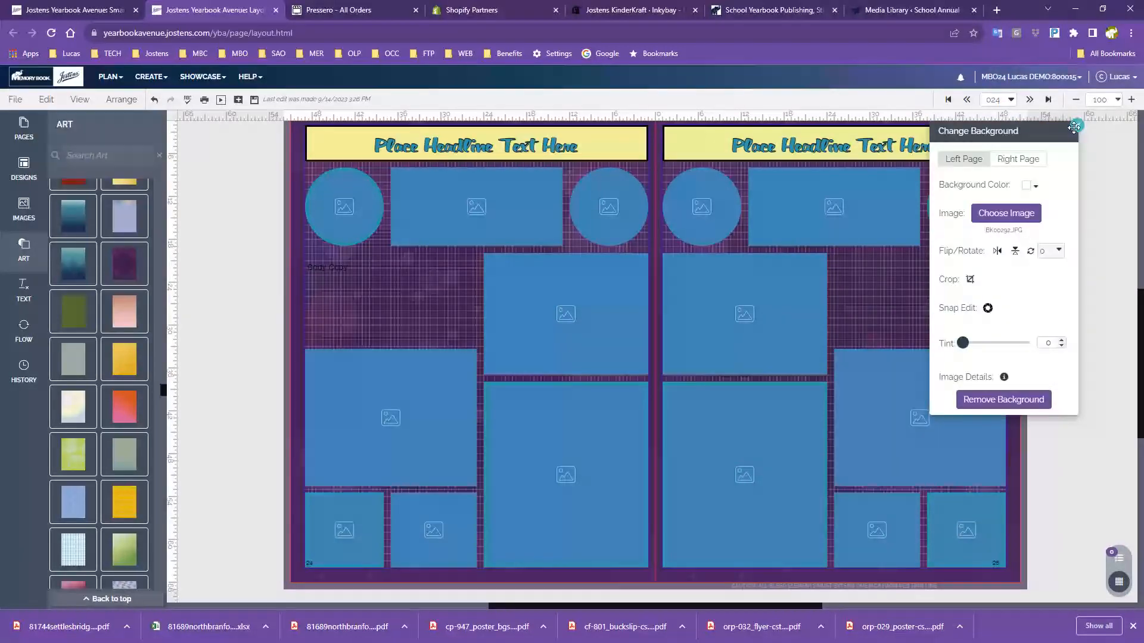
{"action": "left_click_drag", "start_coordinate": [1073, 126], "coordinate": [1103, 174]}
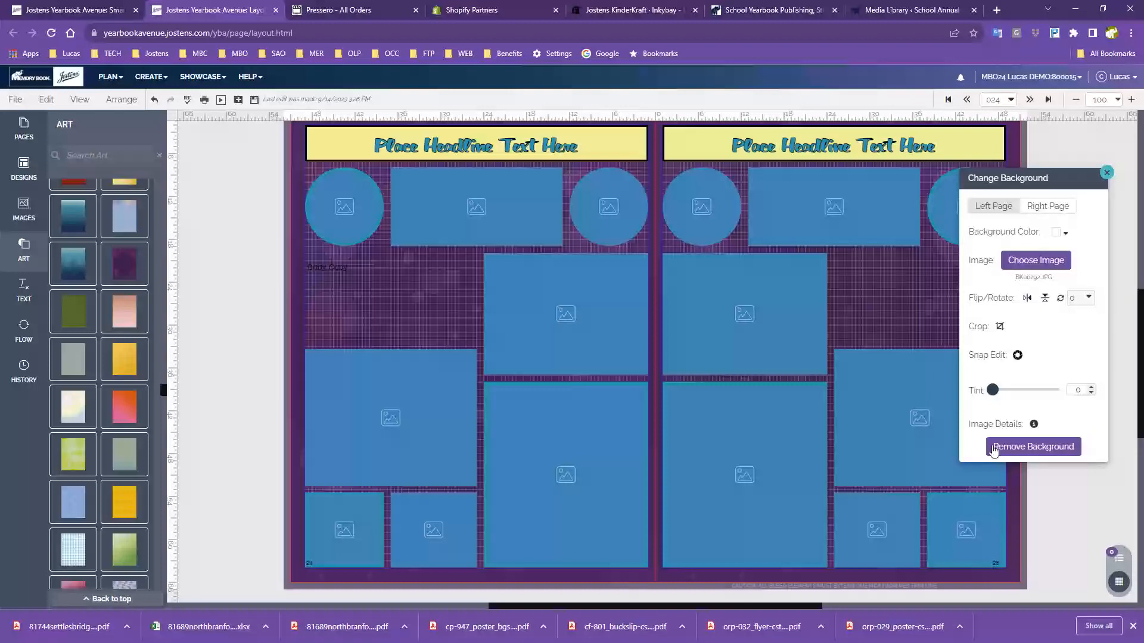
{"action": "left_click", "coordinate": [1029, 448]}
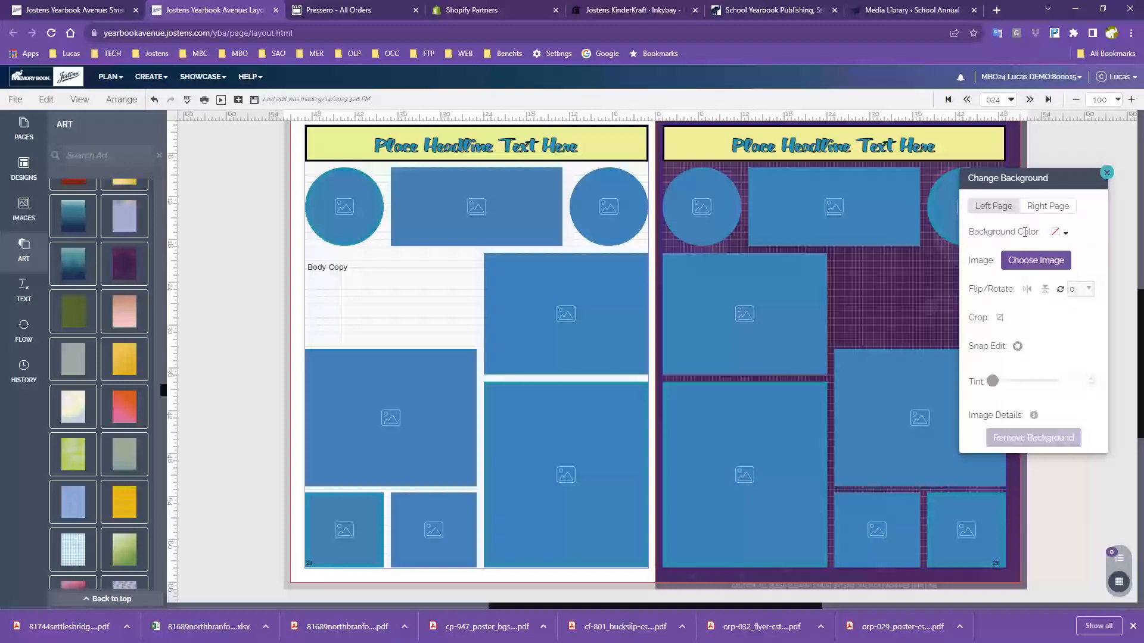
{"action": "left_click", "coordinate": [1058, 236]}
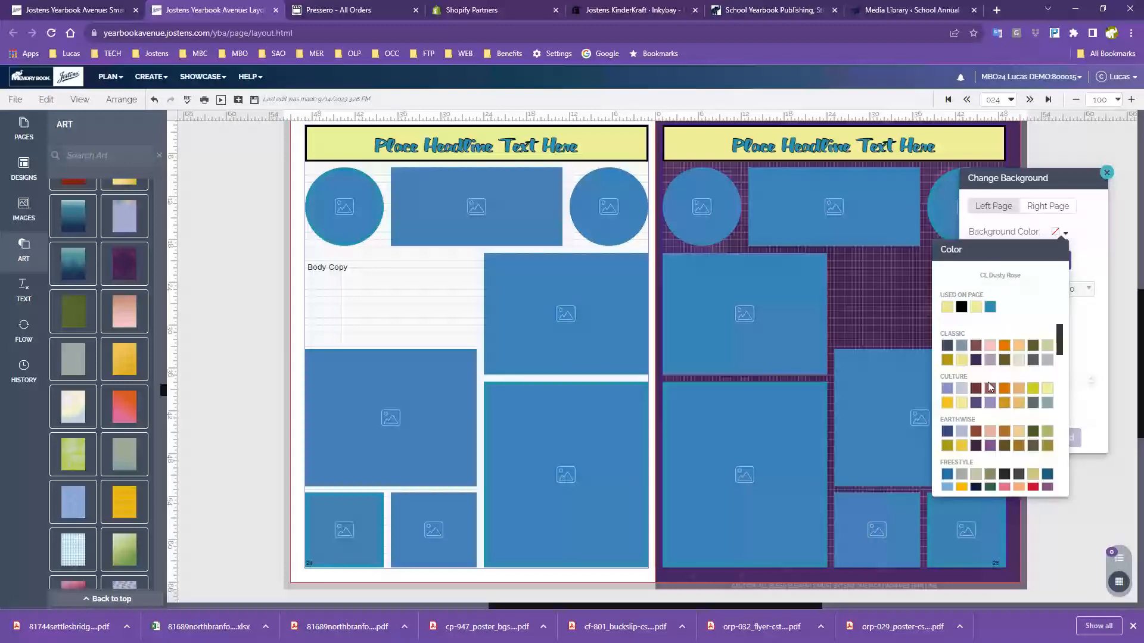
{"action": "left_click", "coordinate": [975, 447]}
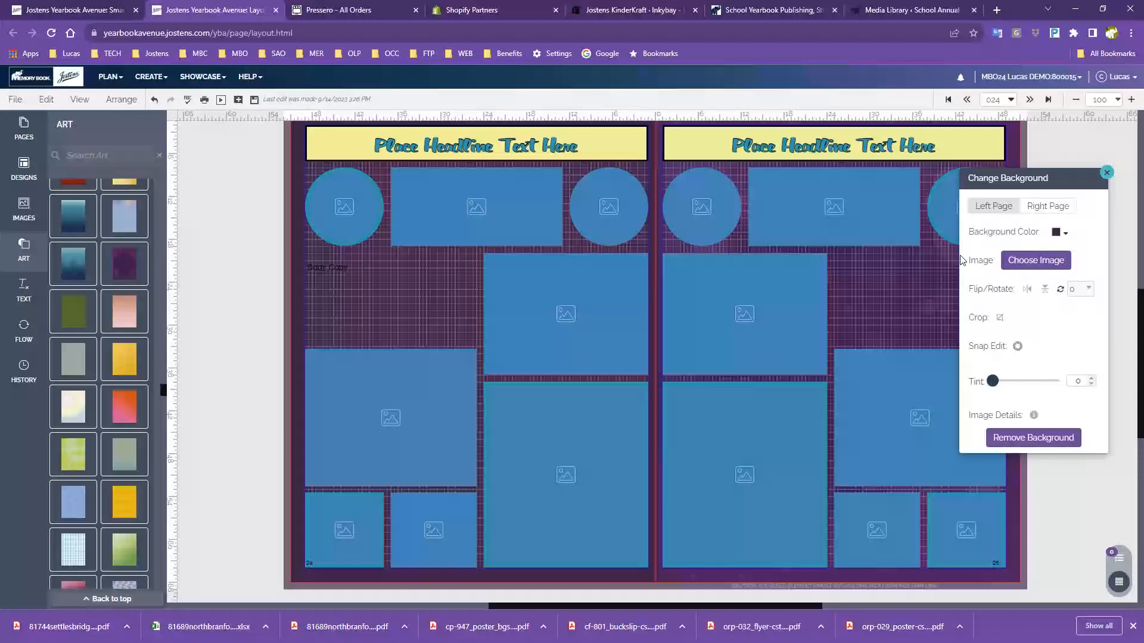
Open the background image library and browse to the Branching Out category
{"action": "left_click", "coordinate": [1019, 261]}
{"action": "left_click", "coordinate": [539, 208]}
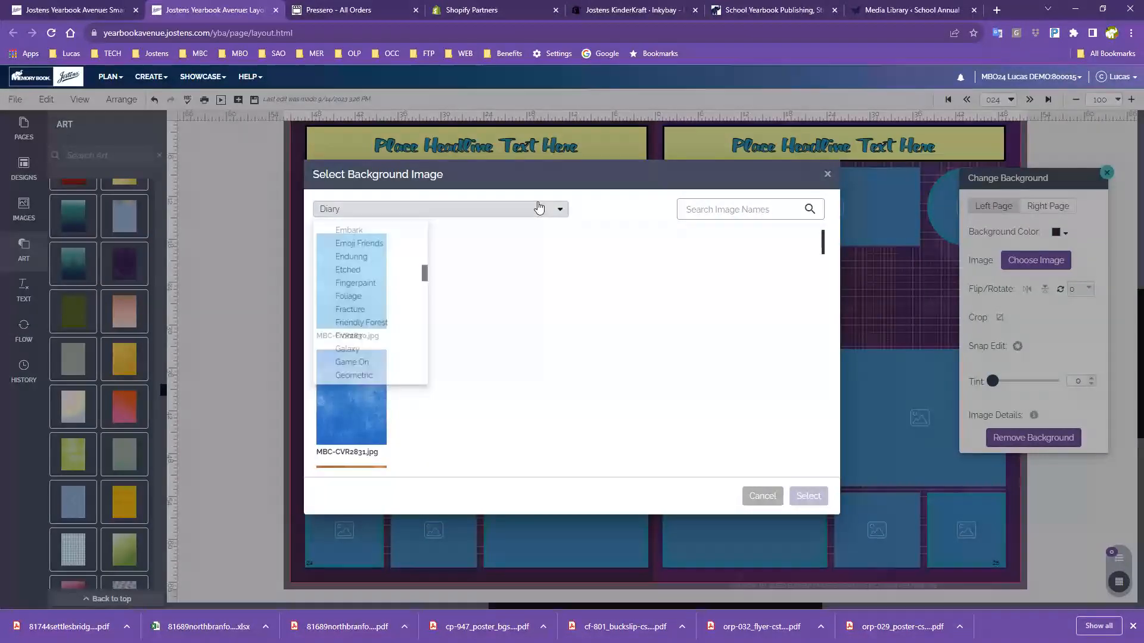
{"action": "left_click_drag", "start_coordinate": [433, 278], "coordinate": [433, 227]}
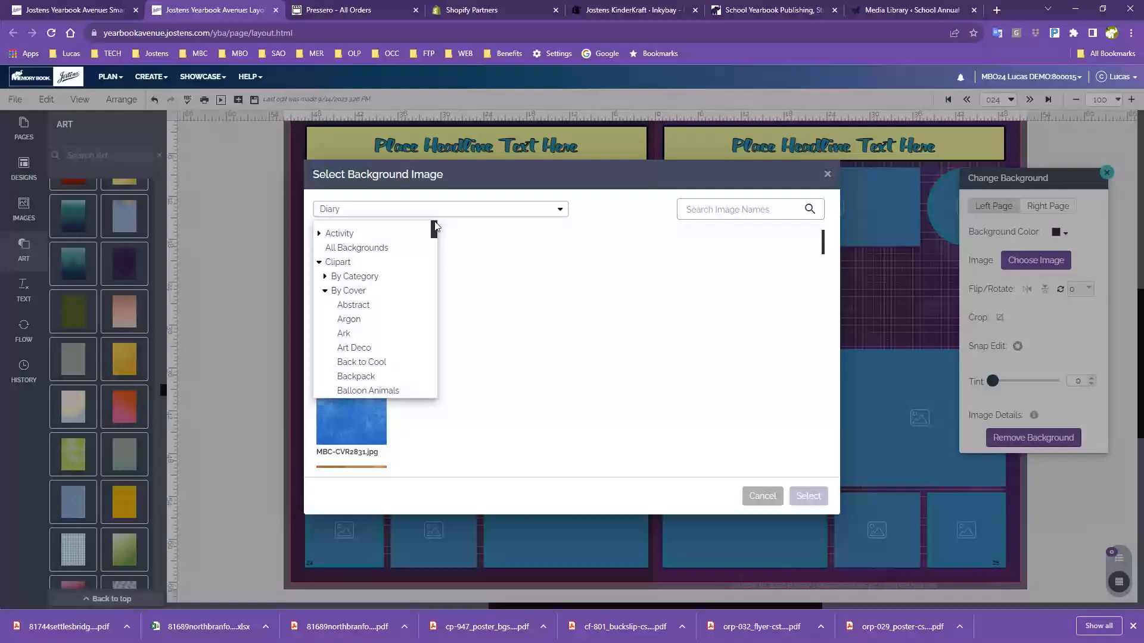
{"action": "left_click", "coordinate": [324, 290]}
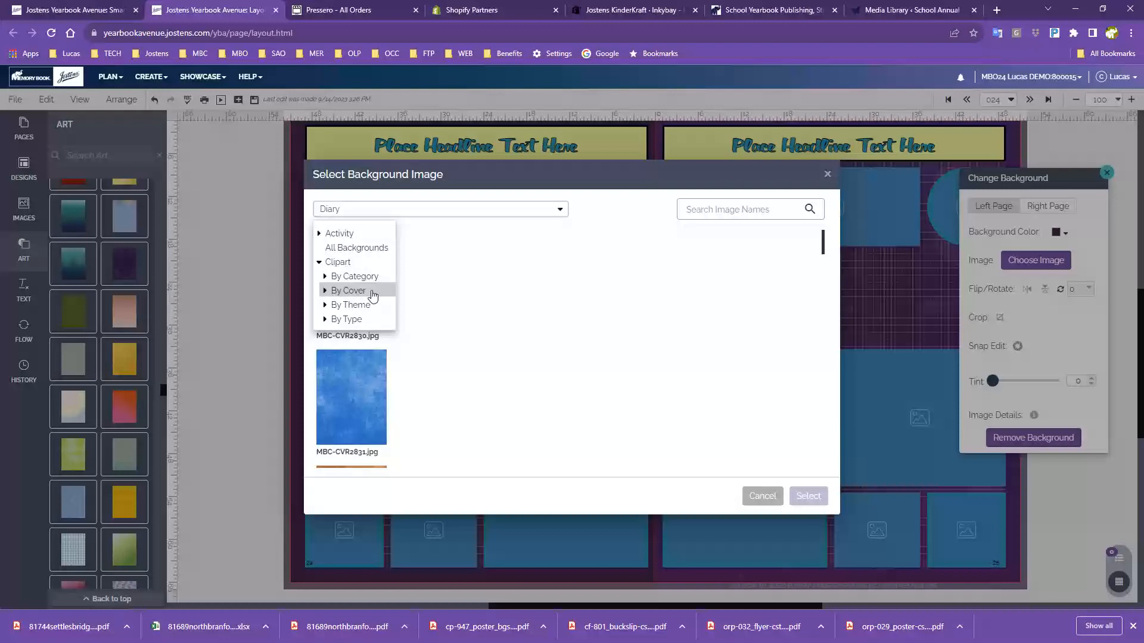
{"action": "left_click", "coordinate": [324, 291]}
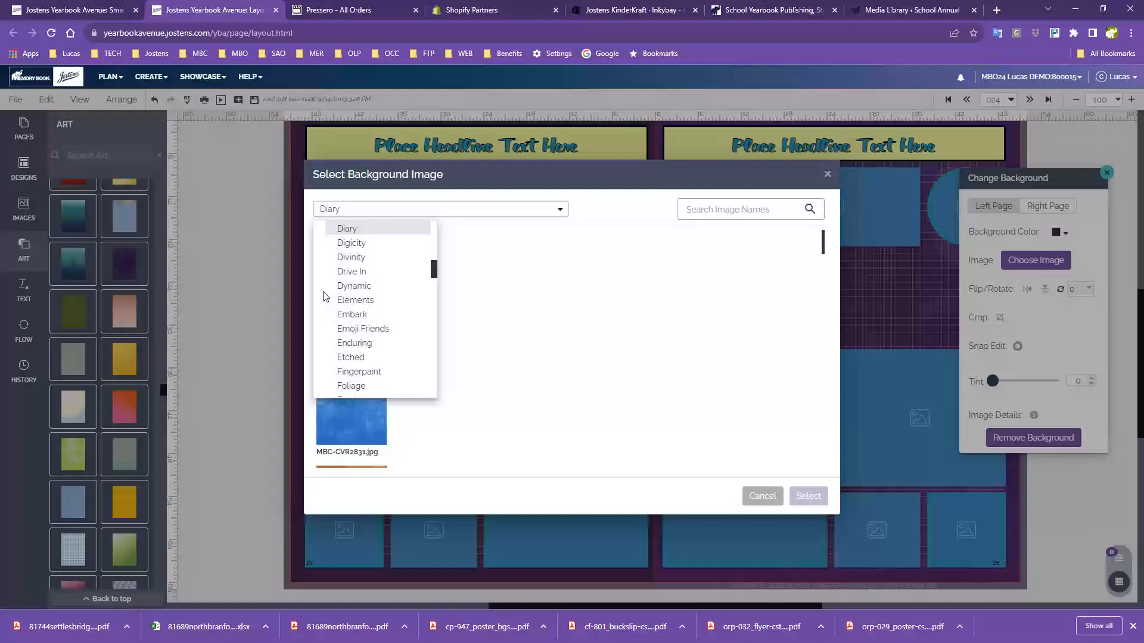
{"action": "scroll", "coordinate": [409, 311], "scroll_direction": "up", "scroll_amount": 15}
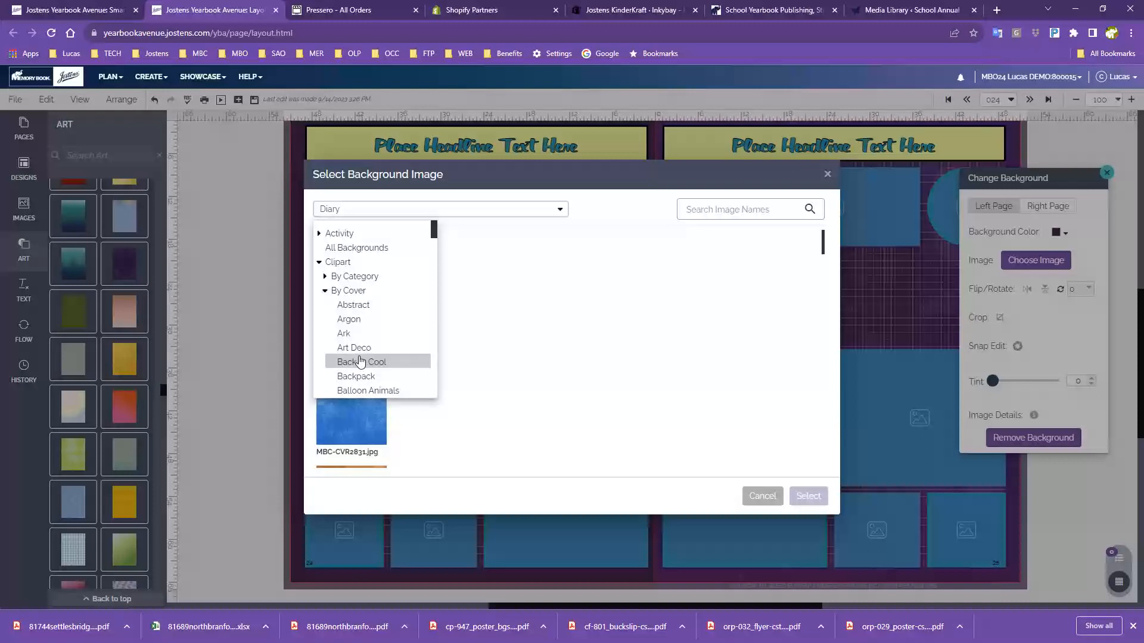
{"action": "scroll", "coordinate": [366, 370], "scroll_direction": "down", "scroll_amount": 2}
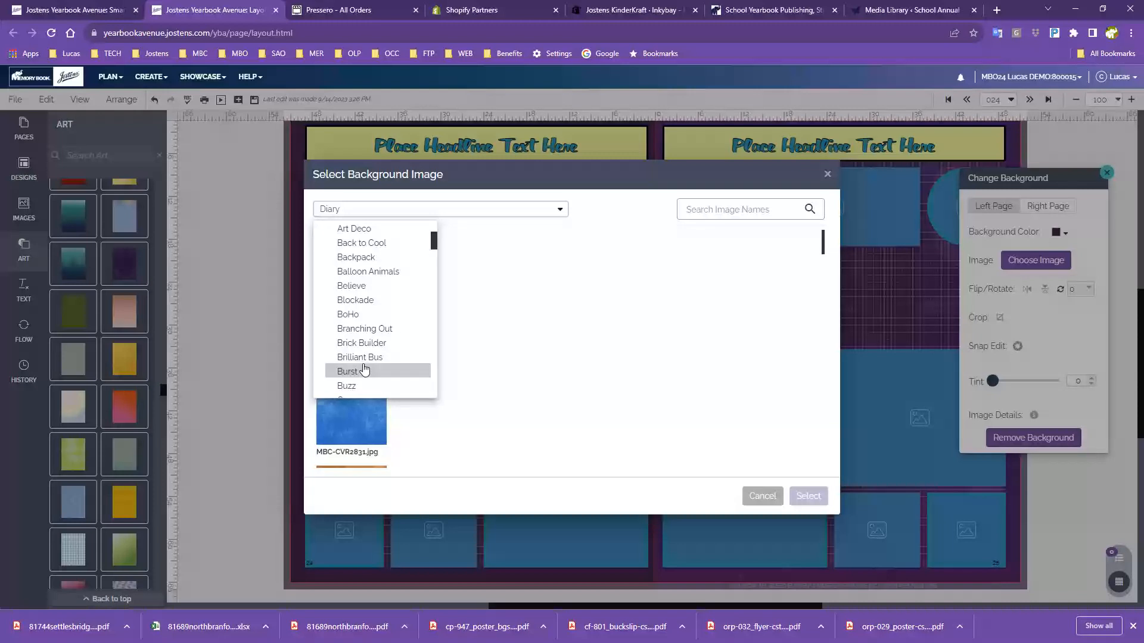
{"action": "scroll", "coordinate": [379, 358], "scroll_direction": "up", "scroll_amount": 1}
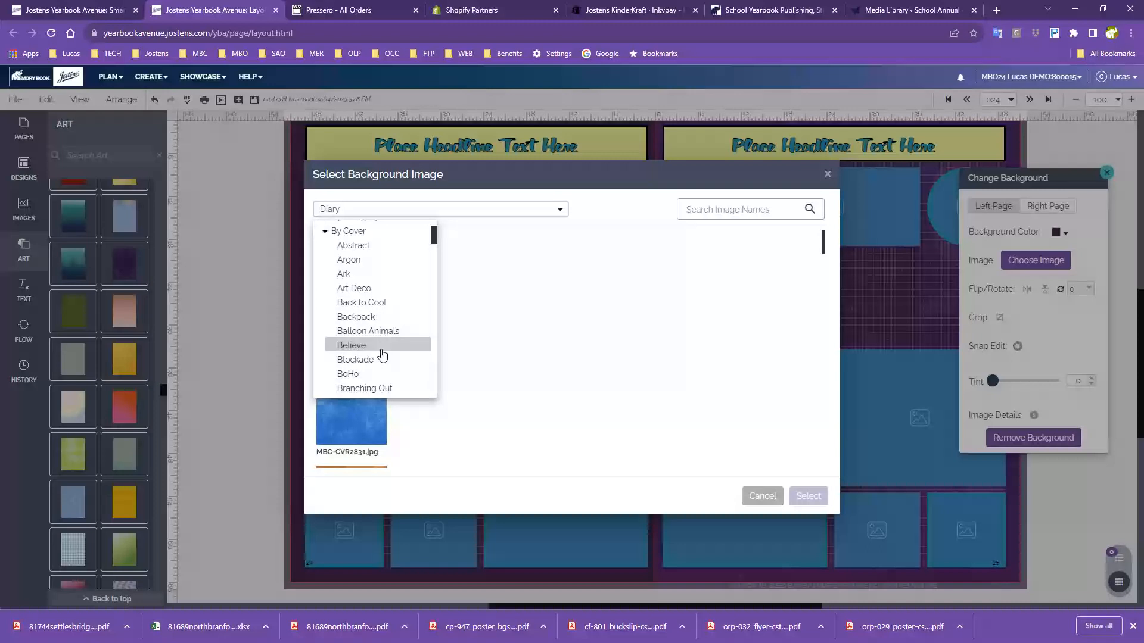
{"action": "scroll", "coordinate": [385, 371], "scroll_direction": "down", "scroll_amount": 1}
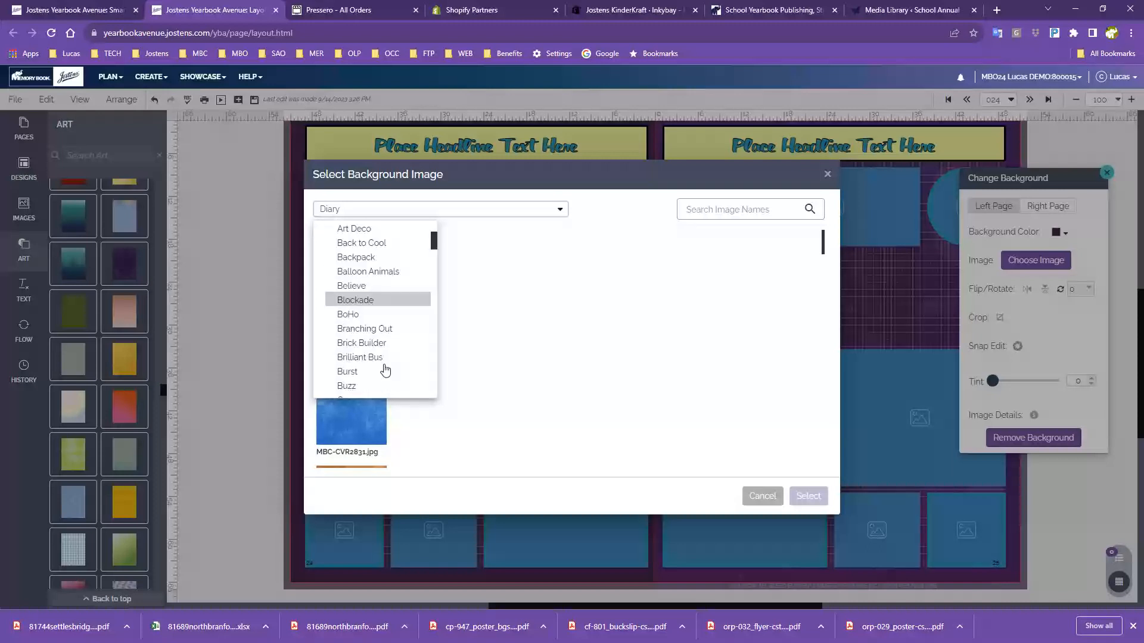
{"action": "left_click", "coordinate": [368, 332]}
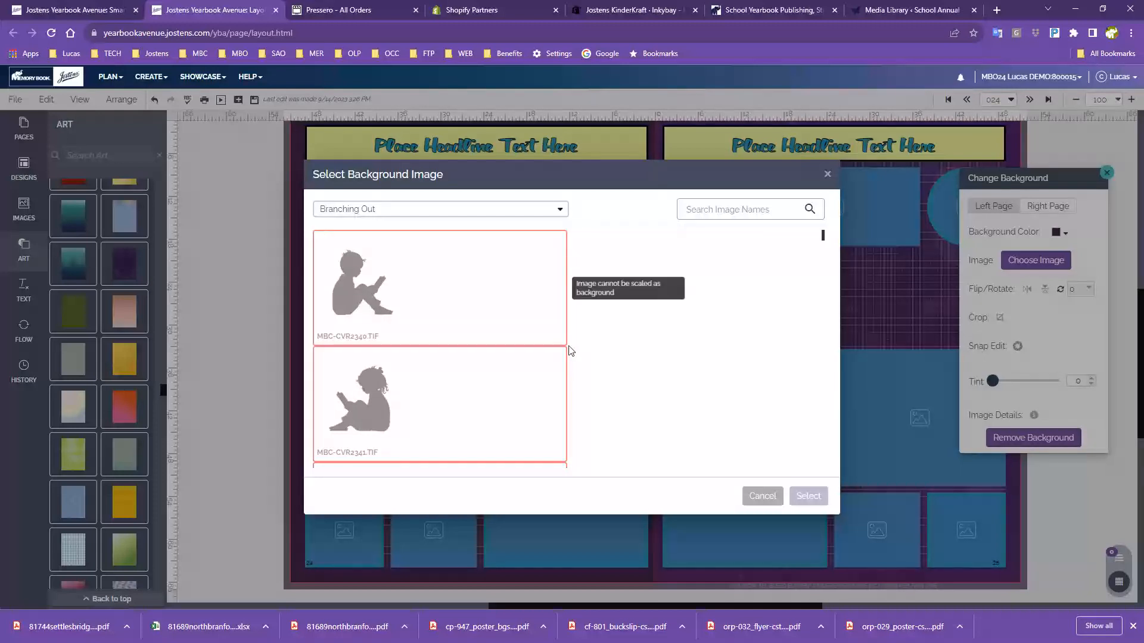
Set the purple splatter image MBC-CVR2371.JPG as the left page background
{"action": "scroll", "coordinate": [448, 341], "scroll_direction": "down", "scroll_amount": 2}
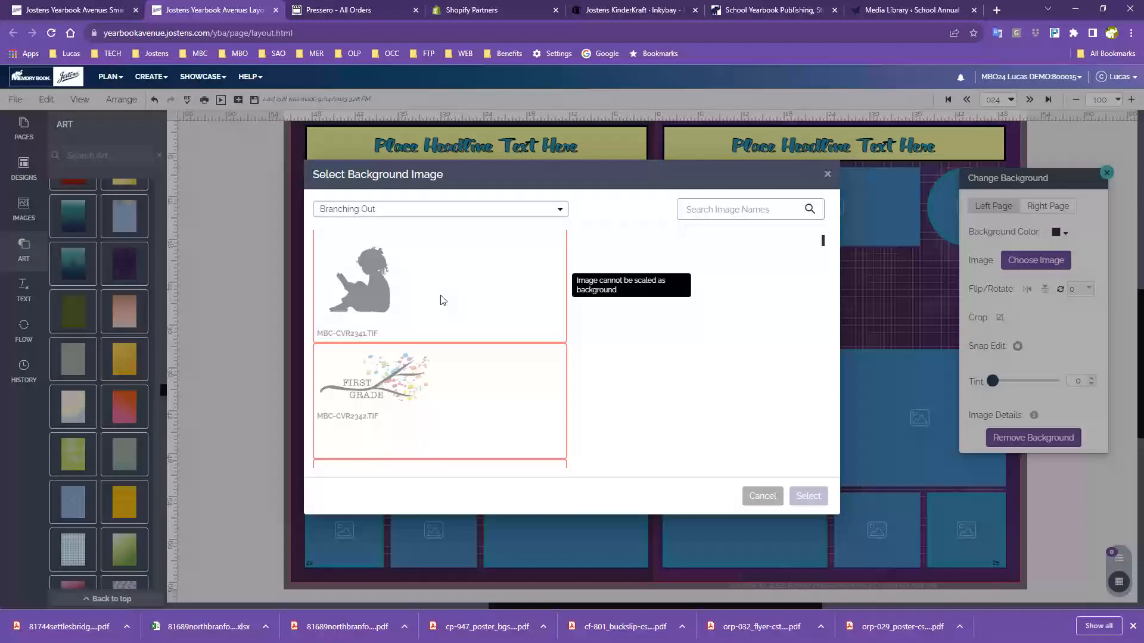
{"action": "scroll", "coordinate": [391, 384], "scroll_direction": "down", "scroll_amount": 8}
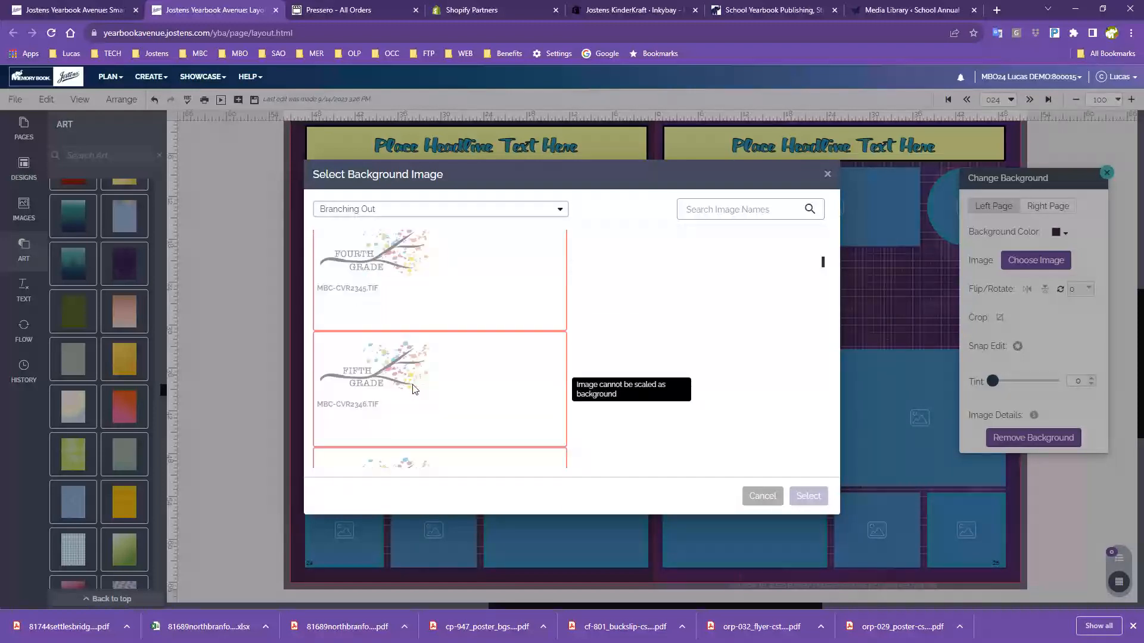
{"action": "scroll", "coordinate": [416, 390], "scroll_direction": "down", "scroll_amount": 15}
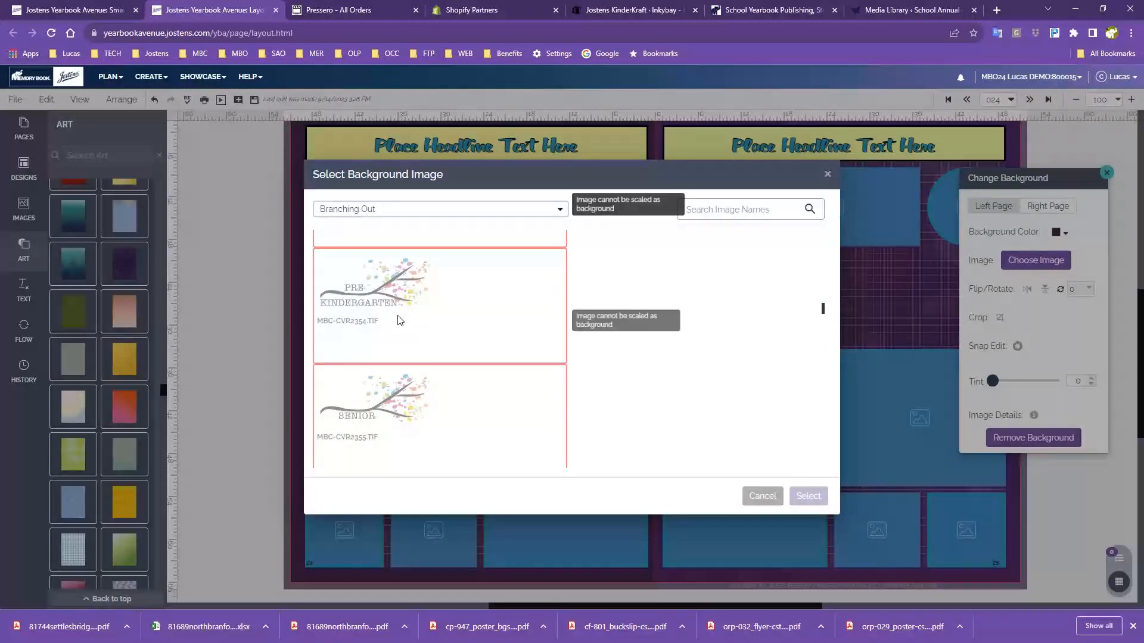
{"action": "scroll", "coordinate": [399, 321], "scroll_direction": "down", "scroll_amount": 10}
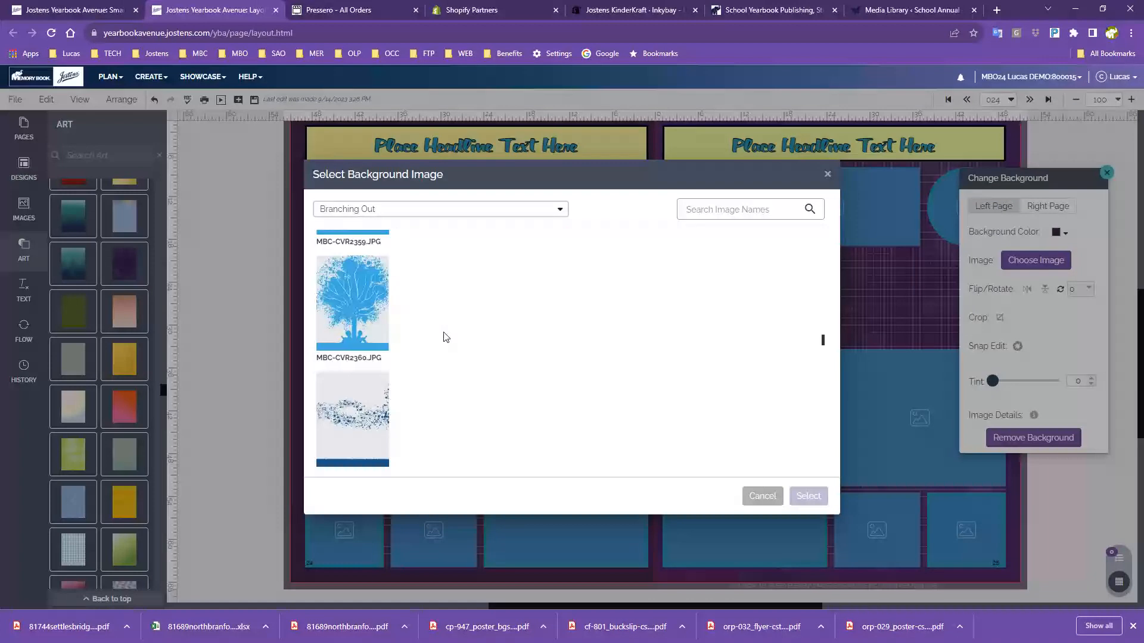
{"action": "scroll", "coordinate": [443, 337], "scroll_direction": "down", "scroll_amount": 8}
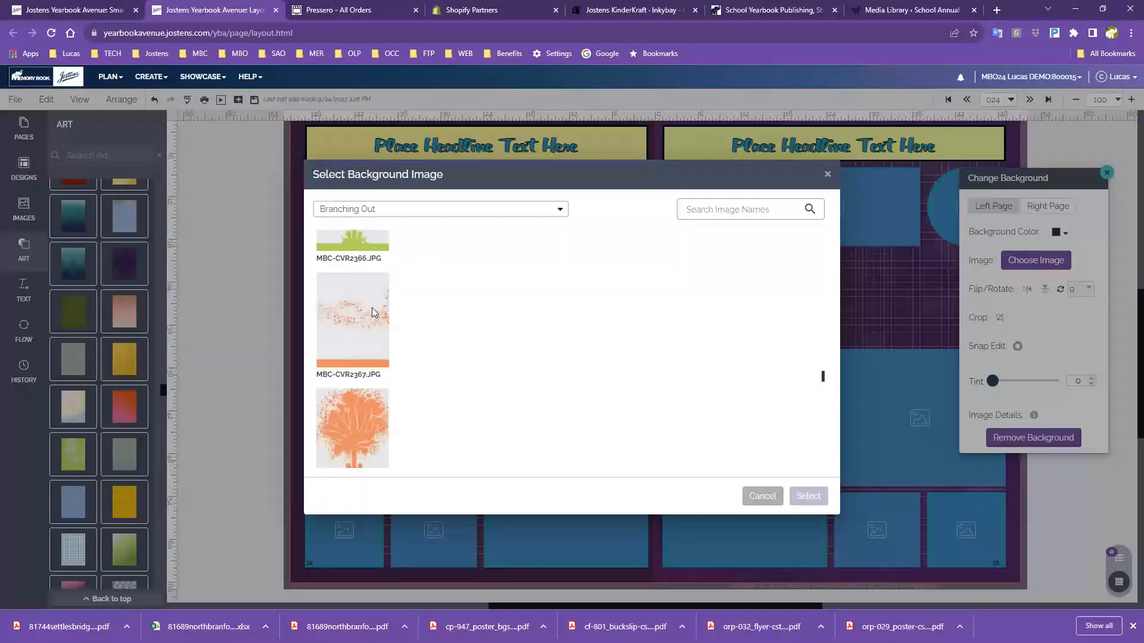
{"action": "scroll", "coordinate": [372, 312], "scroll_direction": "up", "scroll_amount": 5}
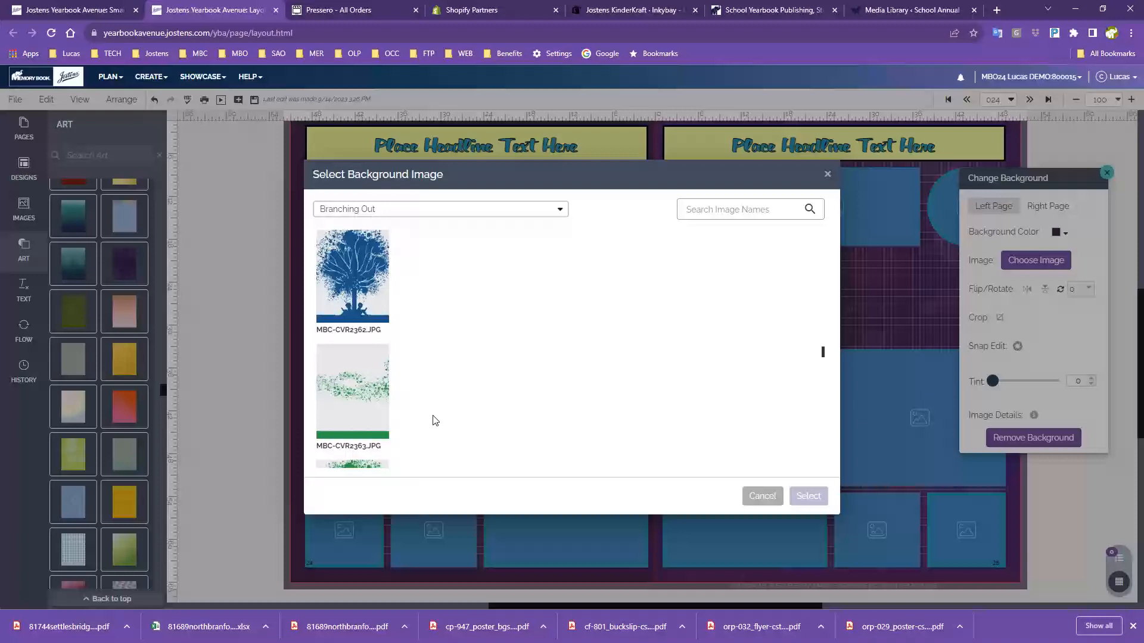
{"action": "scroll", "coordinate": [433, 420], "scroll_direction": "down", "scroll_amount": 5}
{"action": "scroll", "coordinate": [436, 420], "scroll_direction": "down", "scroll_amount": 3}
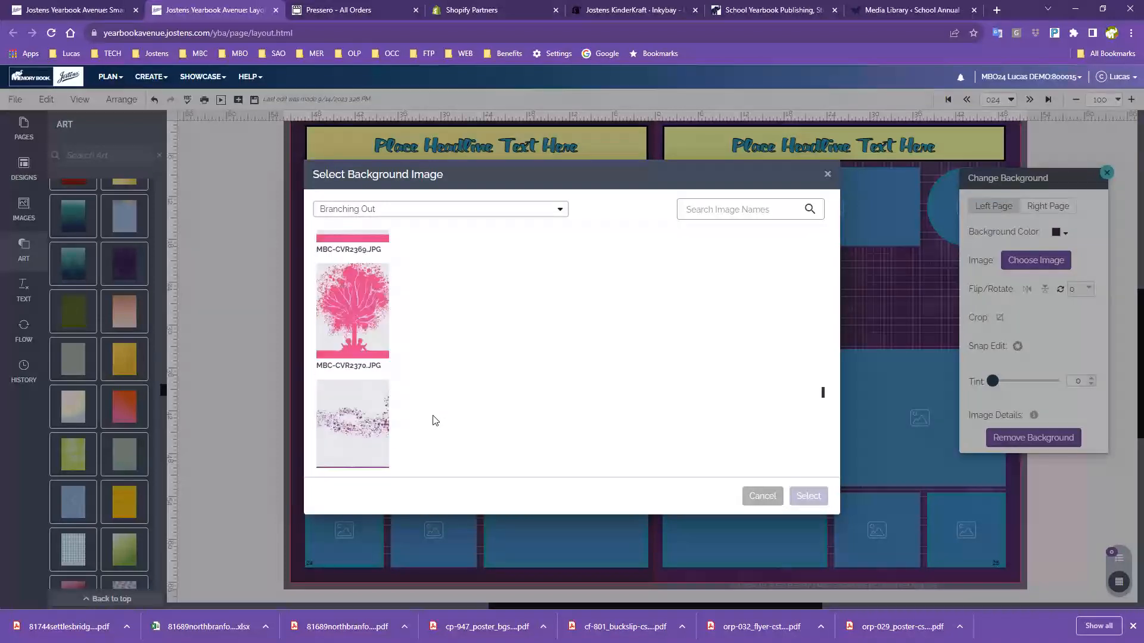
{"action": "scroll", "coordinate": [432, 420], "scroll_direction": "down", "scroll_amount": 3}
{"action": "scroll", "coordinate": [432, 418], "scroll_direction": "up", "scroll_amount": 1}
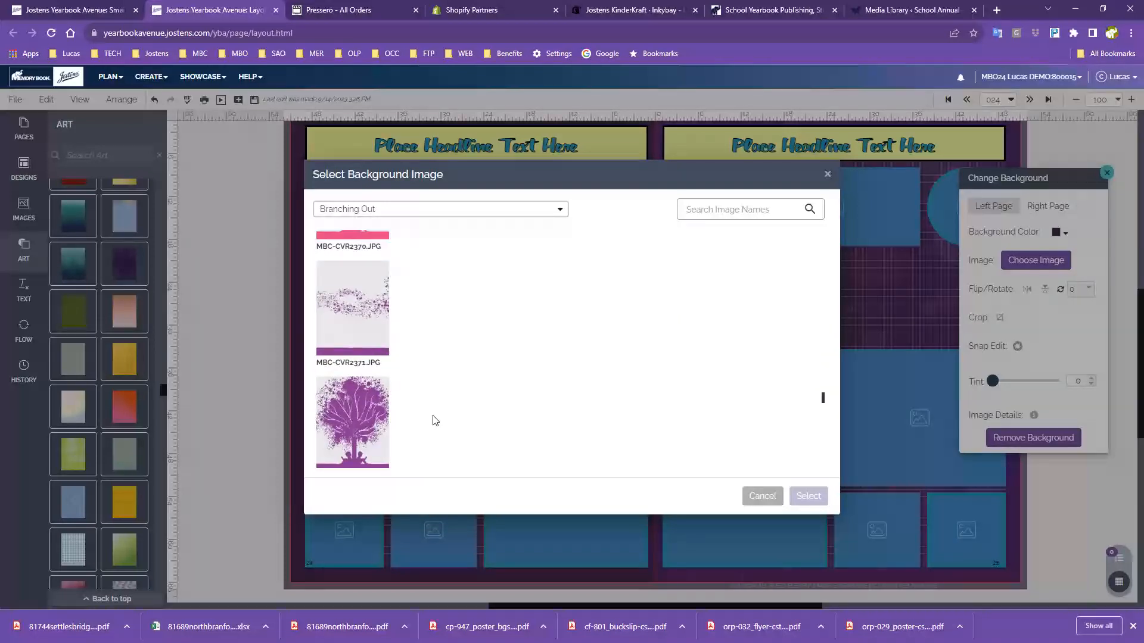
{"action": "left_click", "coordinate": [366, 283]}
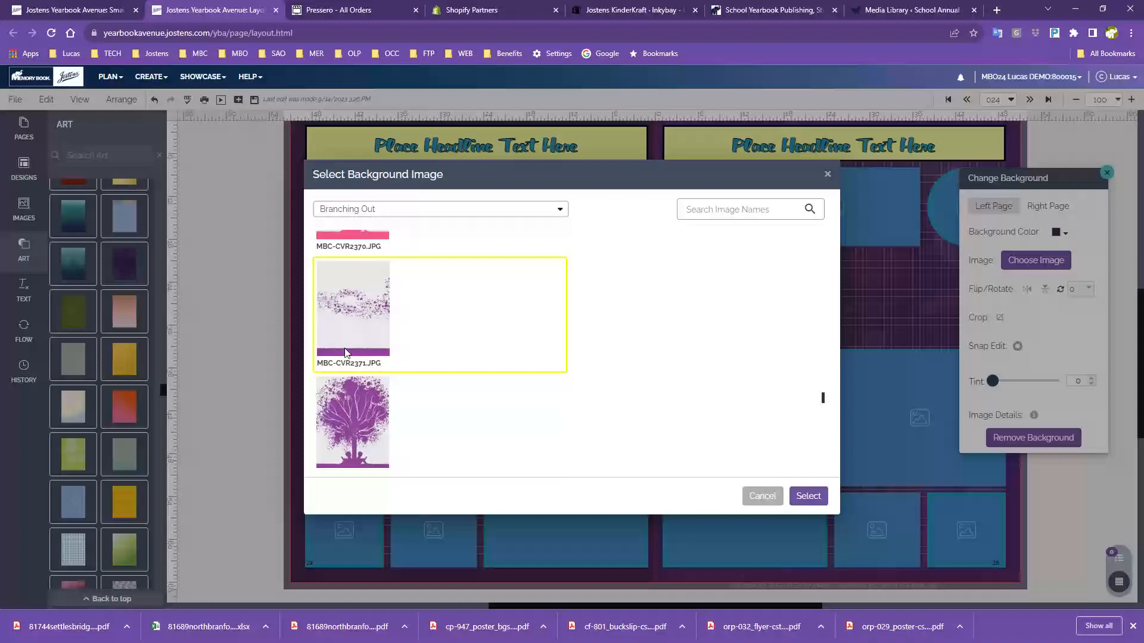
{"action": "left_click", "coordinate": [807, 498]}
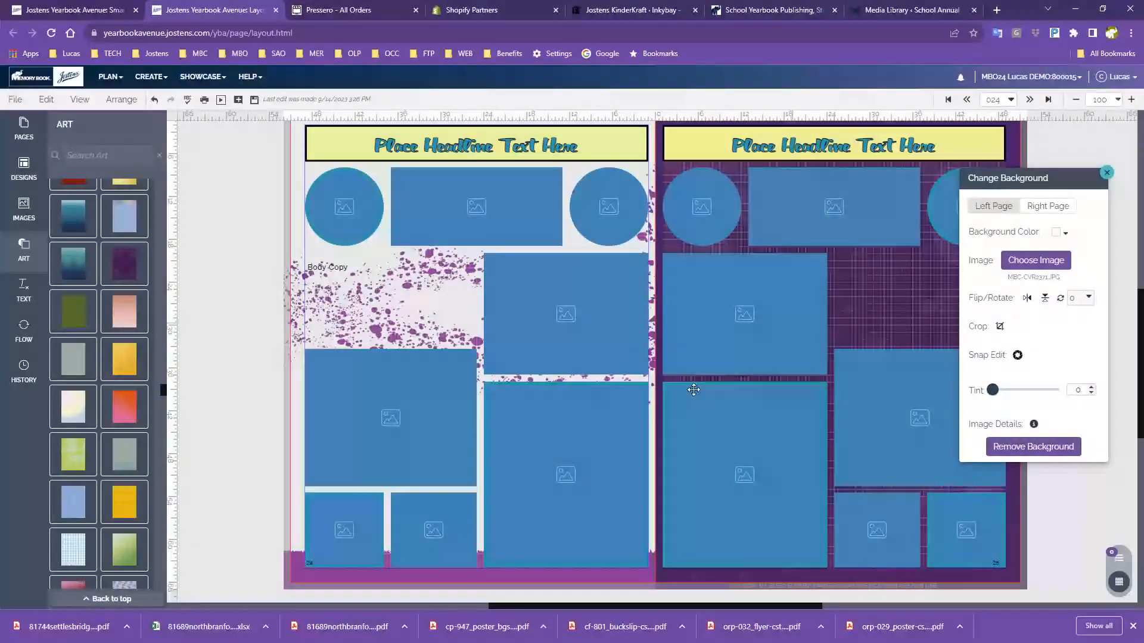
Give the Right Page the purple tree image MBC-CVR2372.JPG as its background
{"action": "left_click", "coordinate": [1037, 207]}
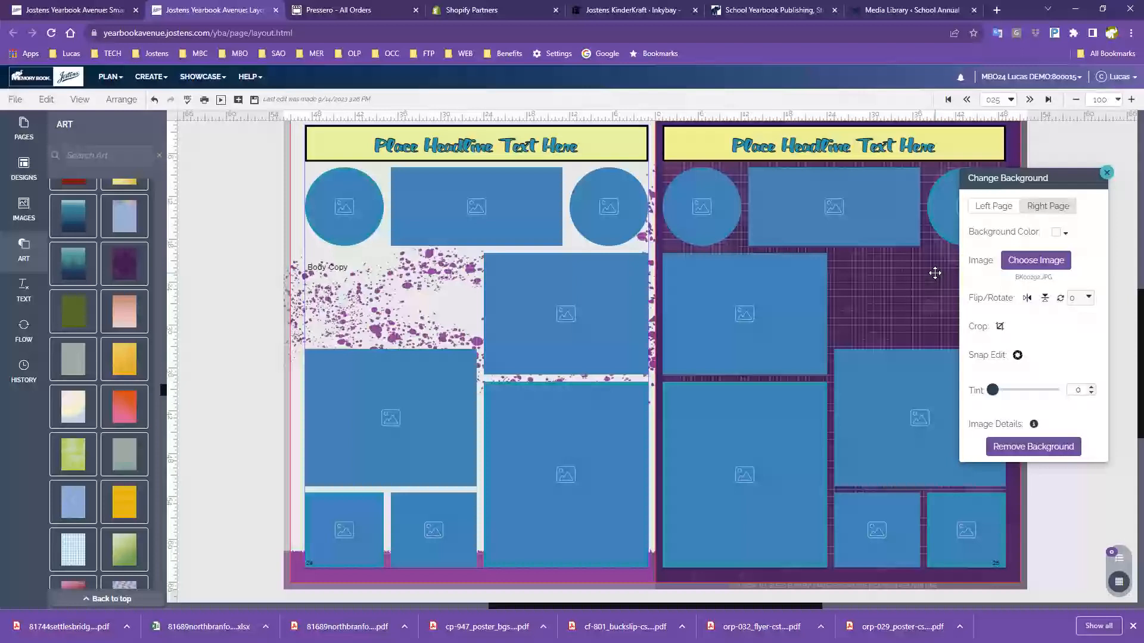
{"action": "left_click", "coordinate": [1028, 268]}
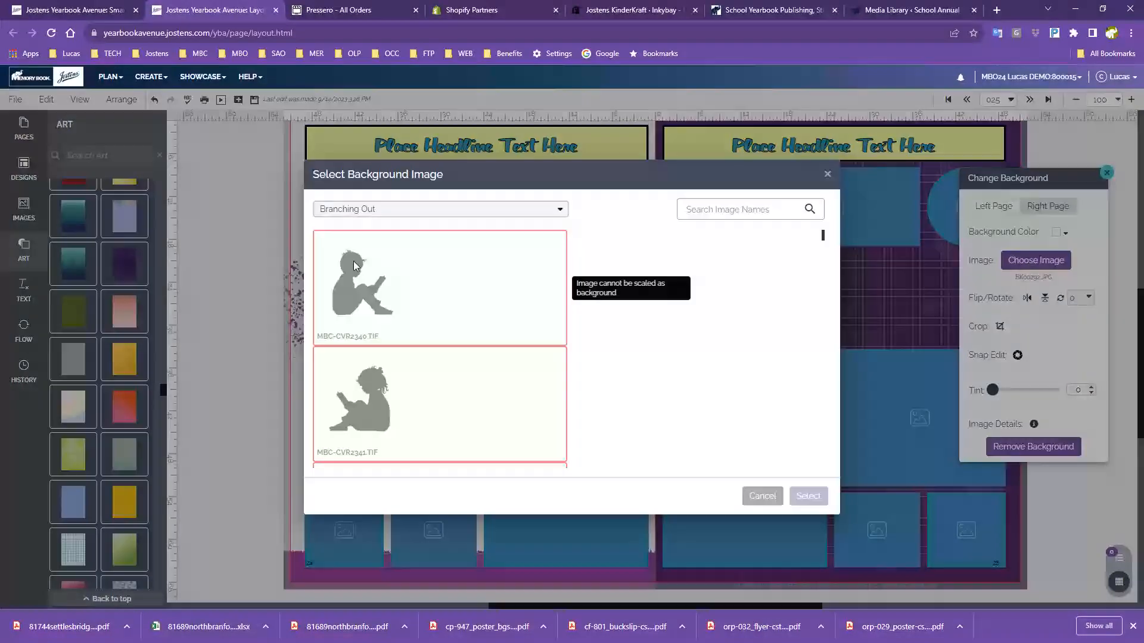
{"action": "scroll", "coordinate": [452, 403], "scroll_direction": "down", "scroll_amount": 10}
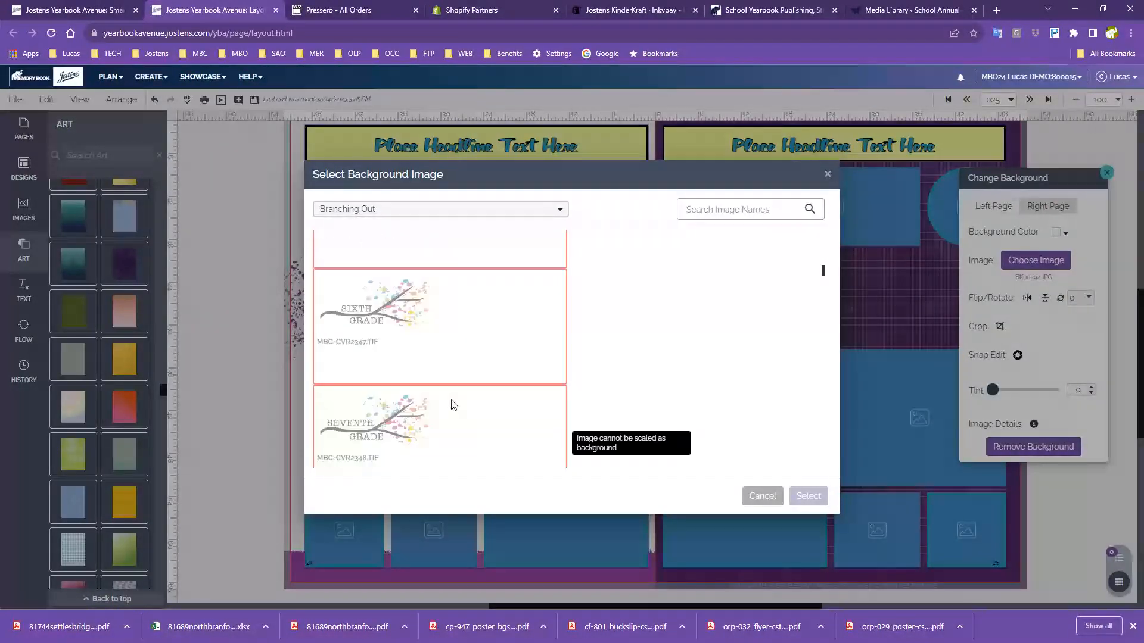
{"action": "scroll", "coordinate": [453, 405], "scroll_direction": "down", "scroll_amount": 10}
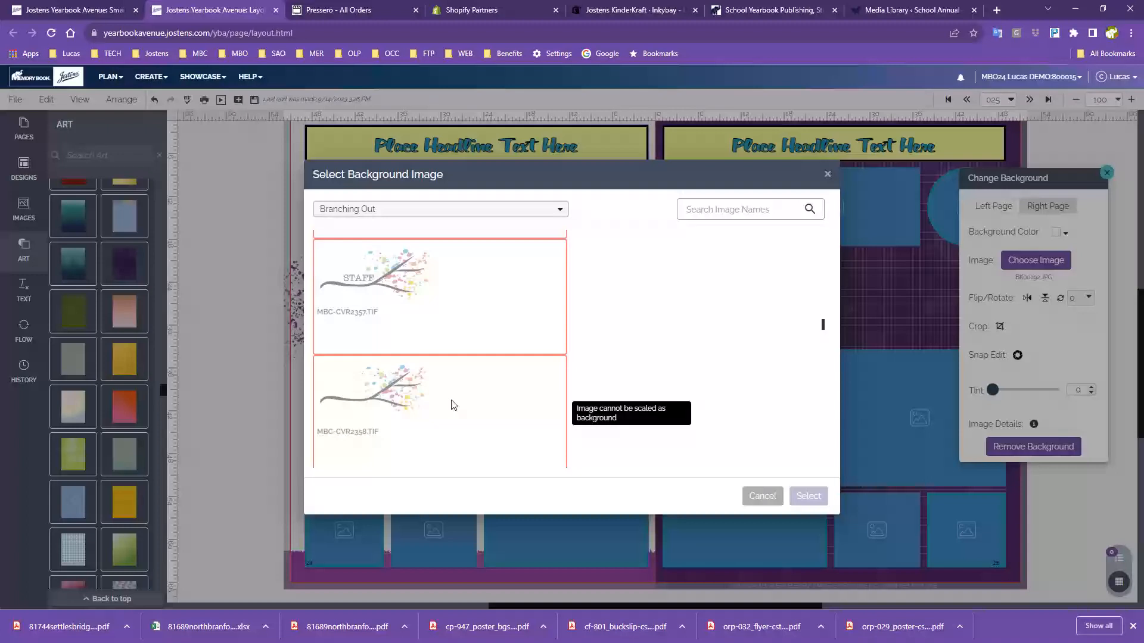
{"action": "scroll", "coordinate": [452, 405], "scroll_direction": "down", "scroll_amount": 10}
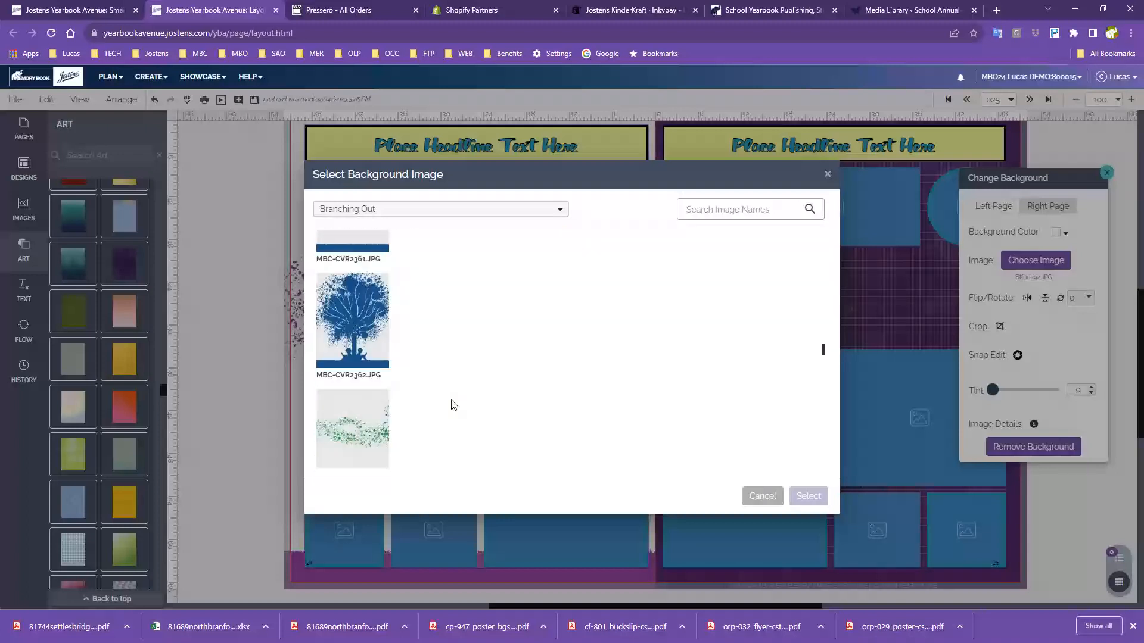
{"action": "scroll", "coordinate": [452, 404], "scroll_direction": "down", "scroll_amount": 10}
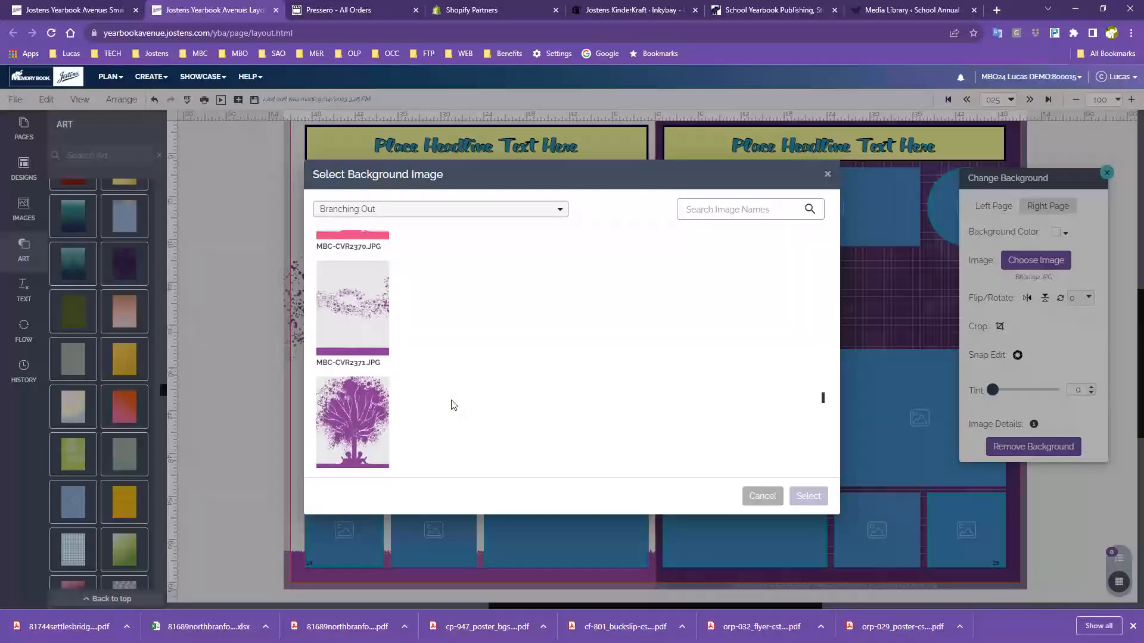
{"action": "left_click", "coordinate": [372, 408]}
{"action": "left_click", "coordinate": [809, 496]}
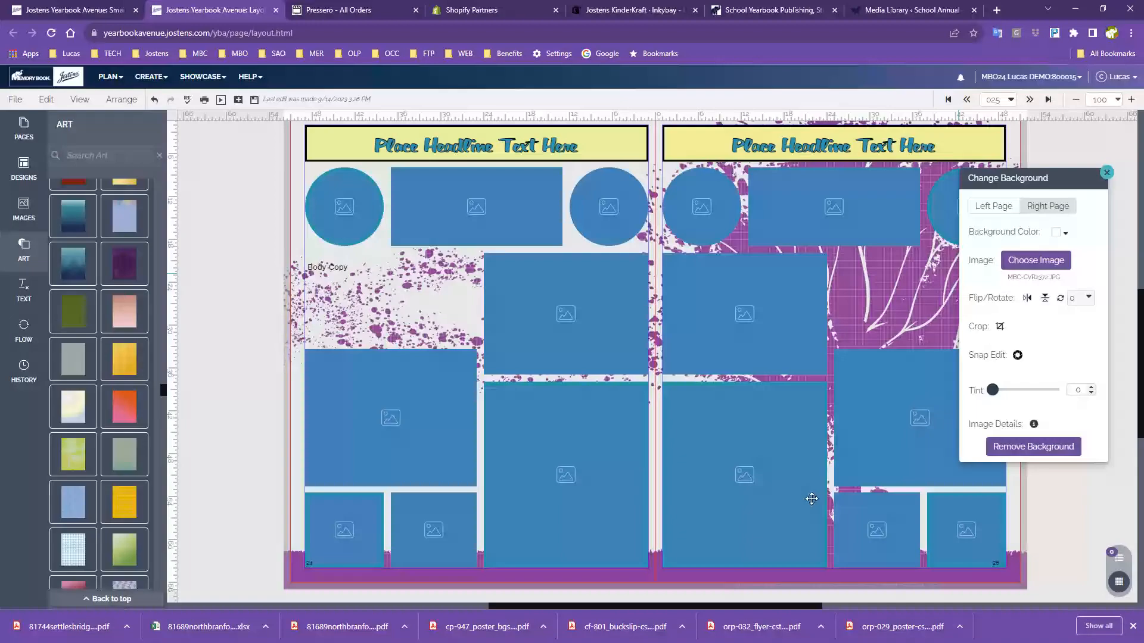
Drag the Change Background panel left over the Art panel to reveal the right page
{"action": "left_click_drag", "start_coordinate": [1033, 181], "coordinate": [199, 178]}
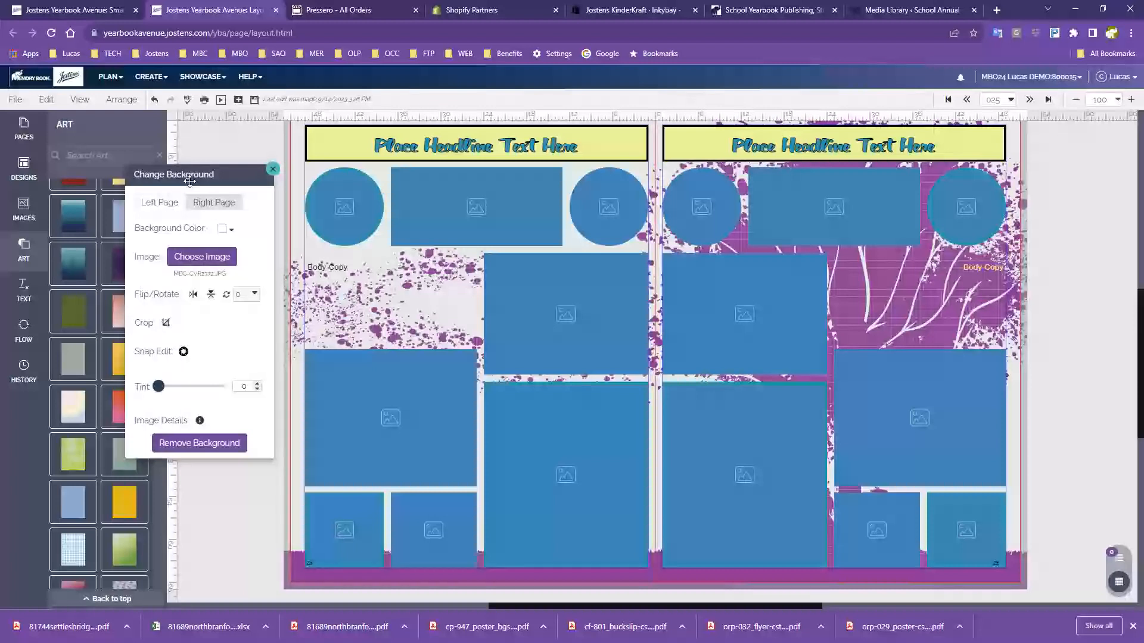
Drag the colourful geometric rays art BK00356.JPG from the Art panel onto the right page
{"action": "left_click", "coordinate": [184, 257]}
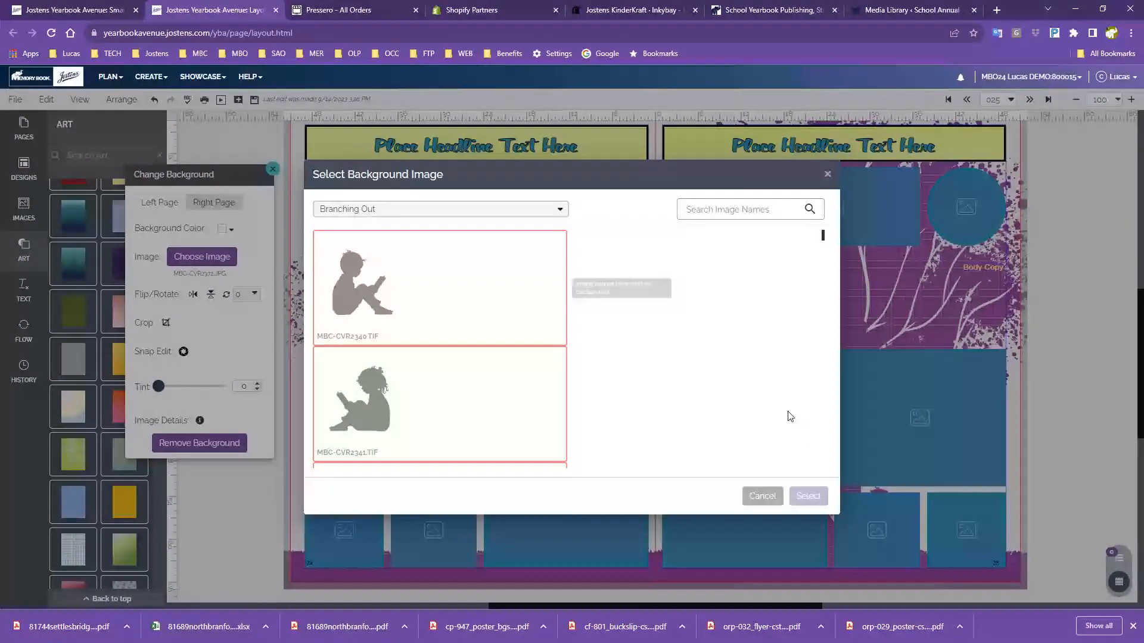
{"action": "left_click", "coordinate": [762, 497]}
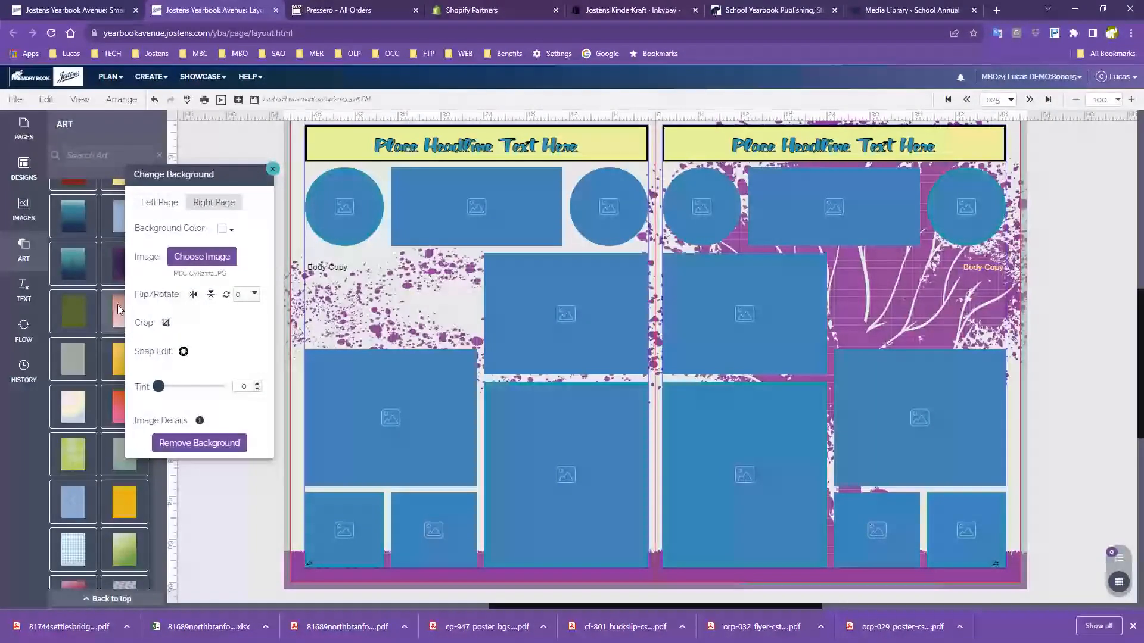
{"action": "scroll", "coordinate": [98, 382], "scroll_direction": "down", "scroll_amount": 5}
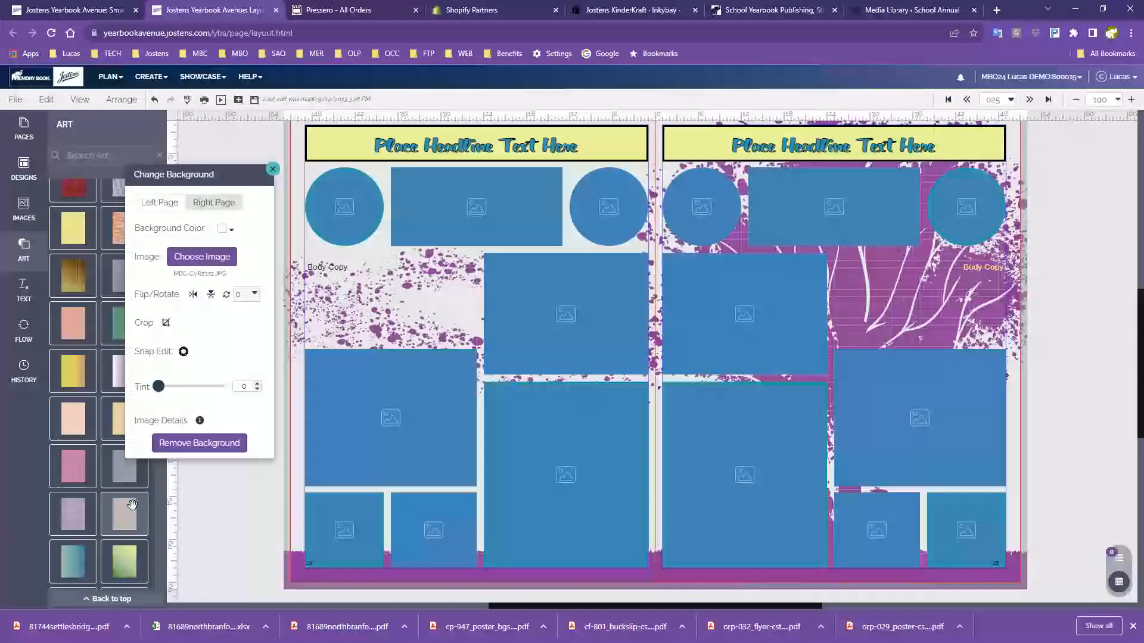
{"action": "left_click_drag", "start_coordinate": [191, 175], "coordinate": [276, 162]}
{"action": "scroll", "coordinate": [117, 443], "scroll_direction": "down", "scroll_amount": 5}
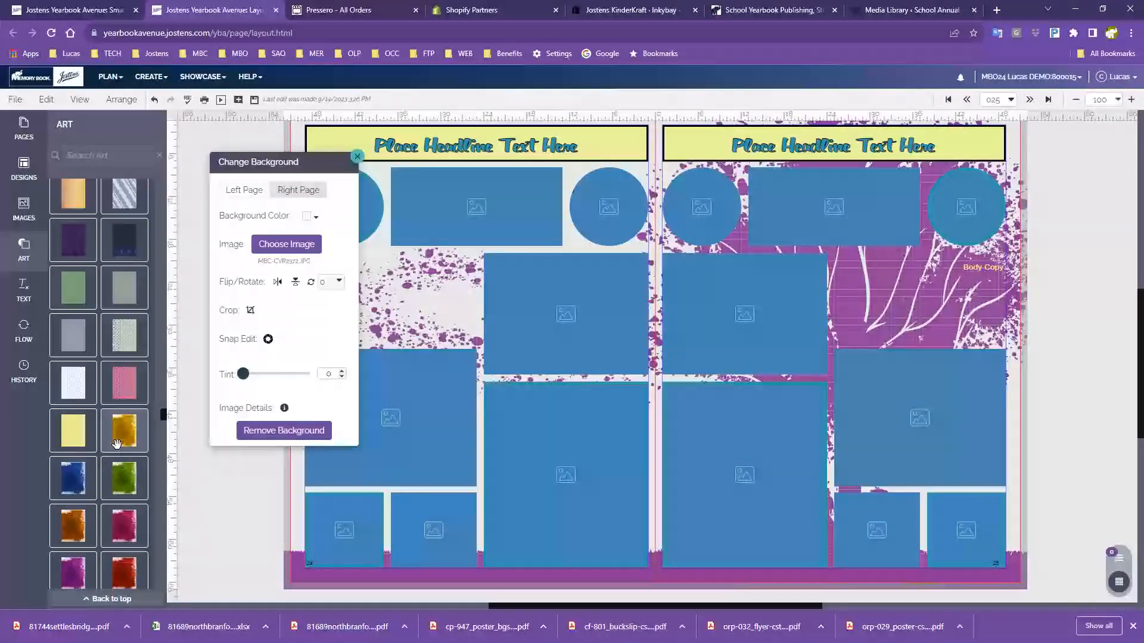
{"action": "scroll", "coordinate": [117, 443], "scroll_direction": "up", "scroll_amount": 3}
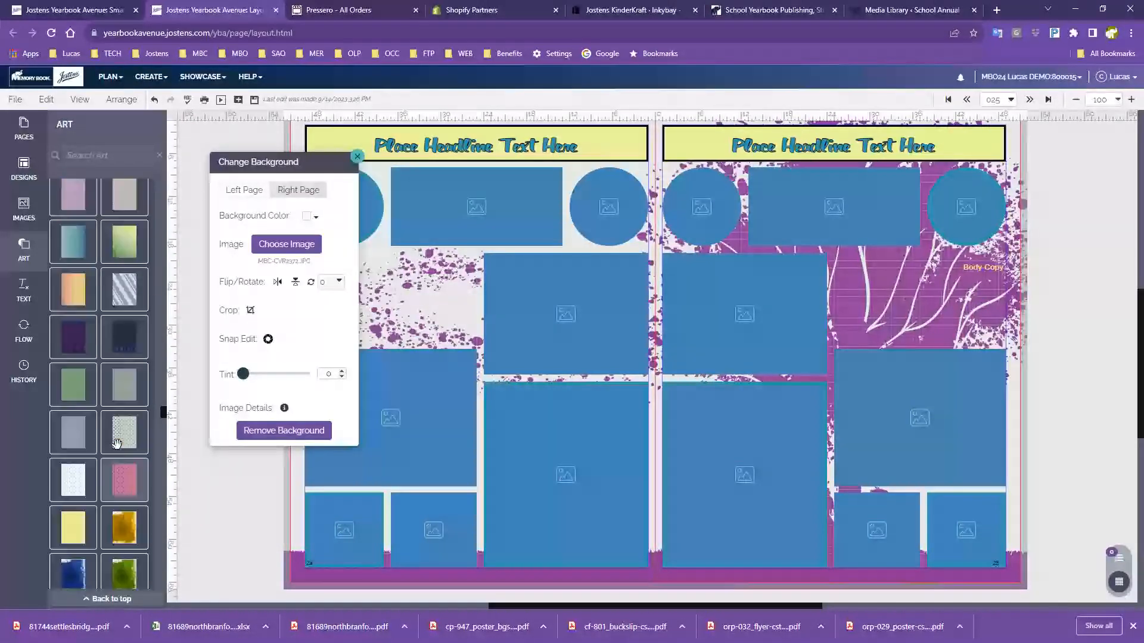
{"action": "scroll", "coordinate": [117, 444], "scroll_direction": "down", "scroll_amount": 8}
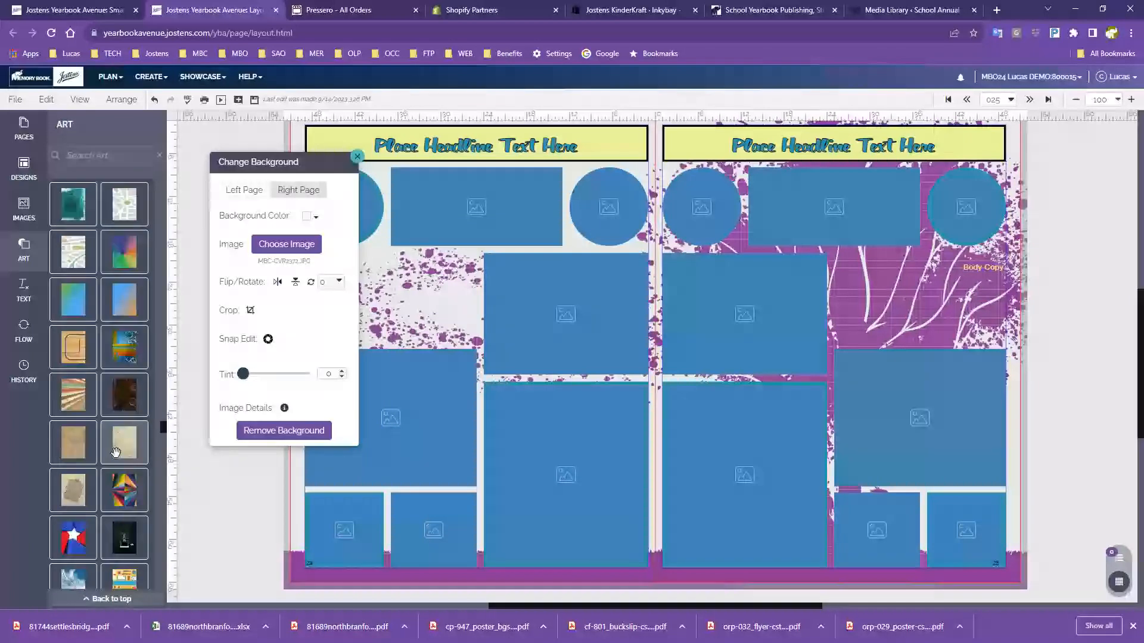
{"action": "scroll", "coordinate": [111, 452], "scroll_direction": "down", "scroll_amount": 3}
{"action": "scroll", "coordinate": [106, 456], "scroll_direction": "down", "scroll_amount": 1}
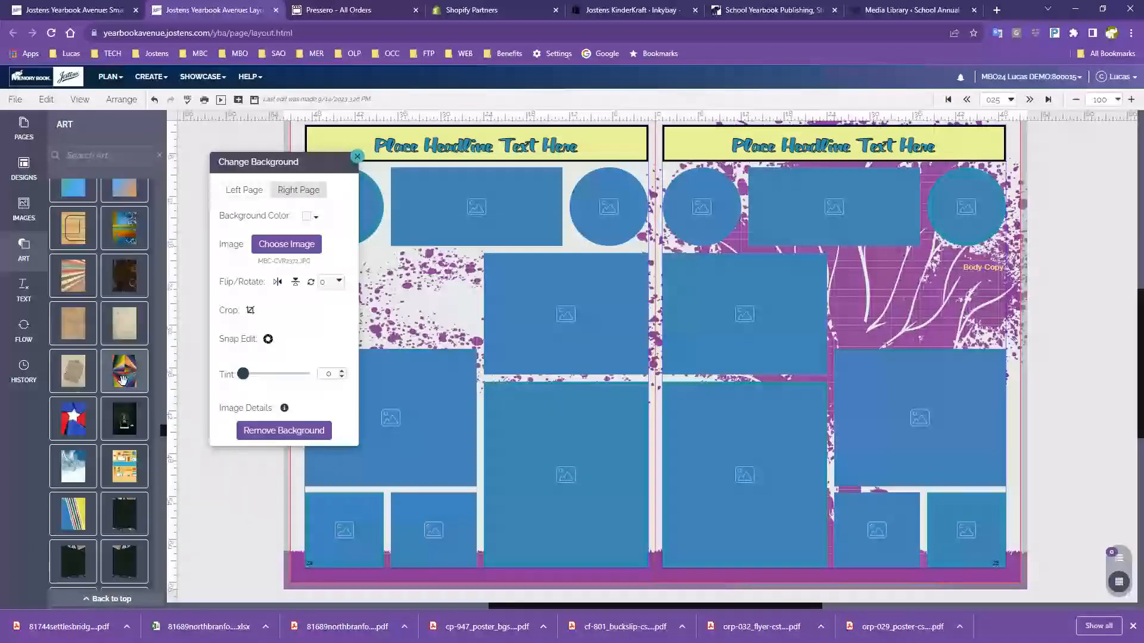
{"action": "left_click_drag", "start_coordinate": [123, 376], "coordinate": [912, 316]}
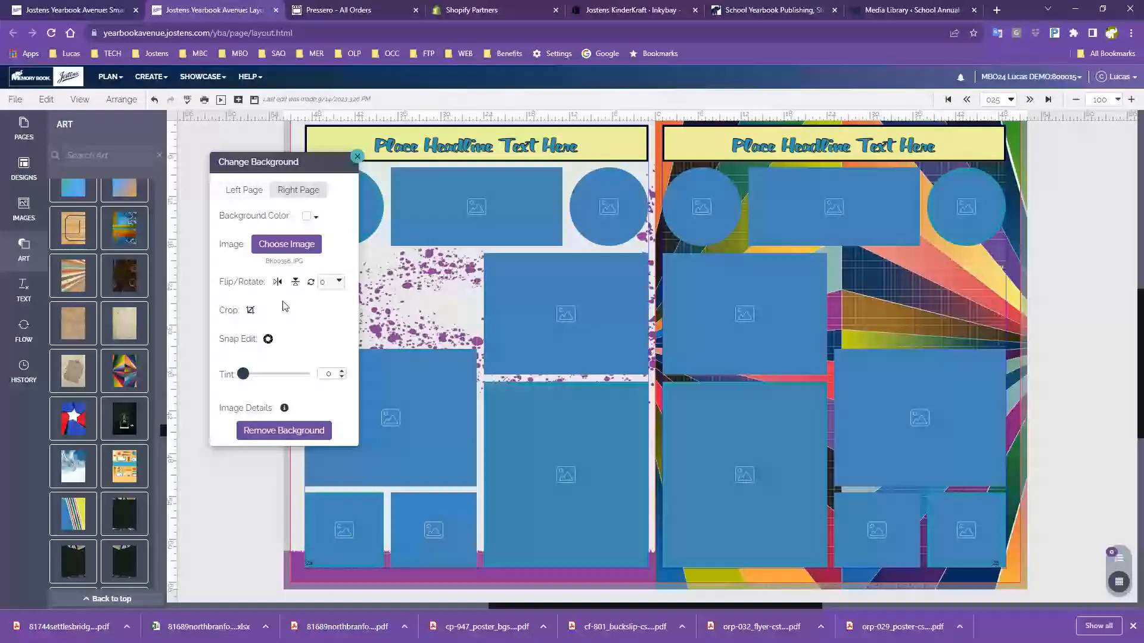
Drag the geometric rays art onto the left page and set the right page background tint to 60
{"action": "left_click_drag", "start_coordinate": [124, 371], "coordinate": [555, 271]}
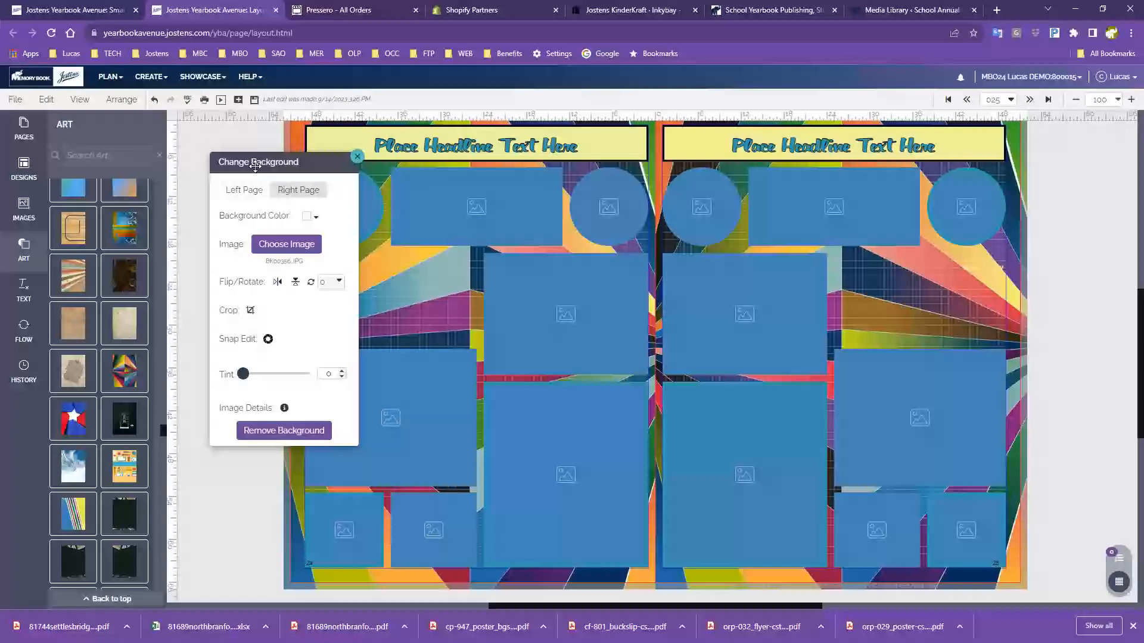
{"action": "left_click_drag", "start_coordinate": [243, 374], "coordinate": [285, 381]}
{"action": "left_click_drag", "start_coordinate": [292, 161], "coordinate": [191, 159]}
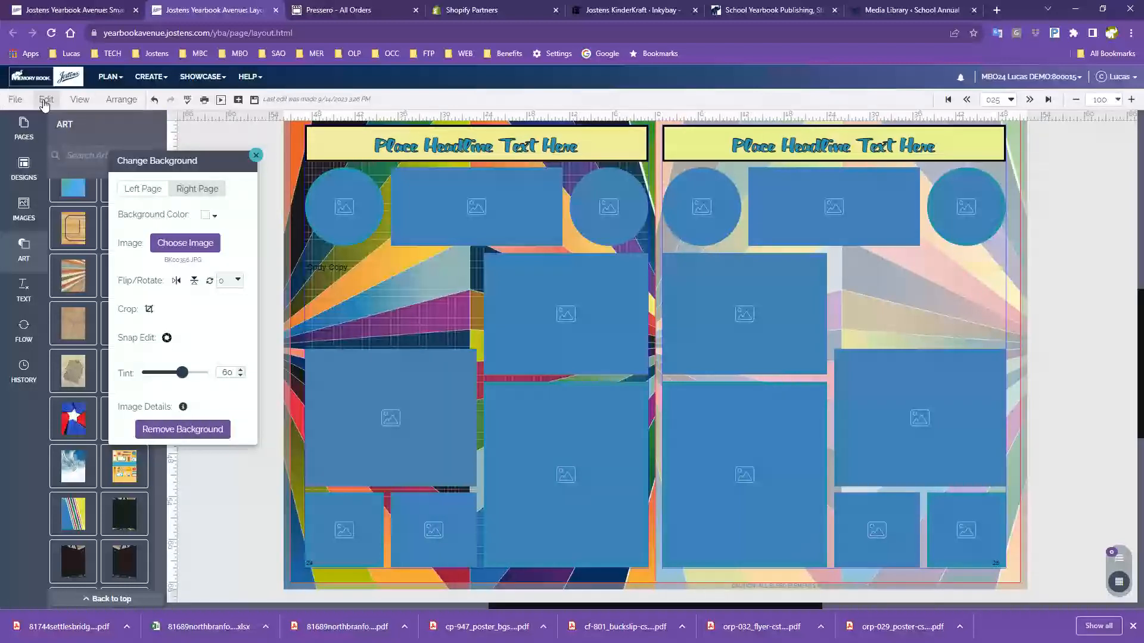
Move the Change Background panel aside, then close it
{"action": "left_click_drag", "start_coordinate": [146, 156], "coordinate": [180, 174]}
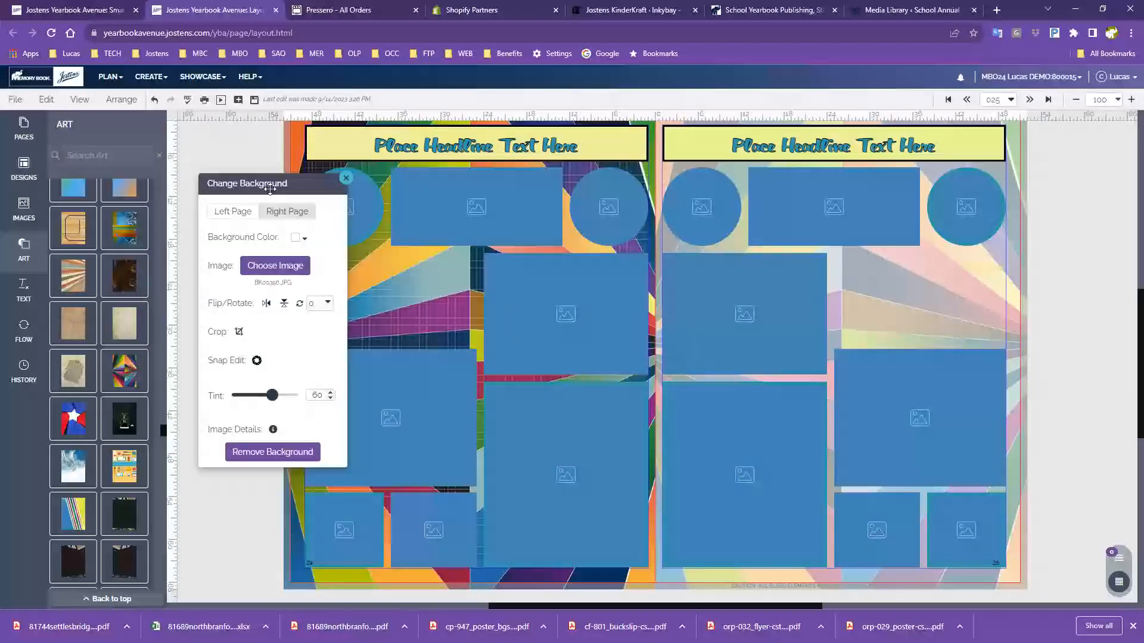
{"action": "left_click_drag", "start_coordinate": [256, 188], "coordinate": [292, 143]}
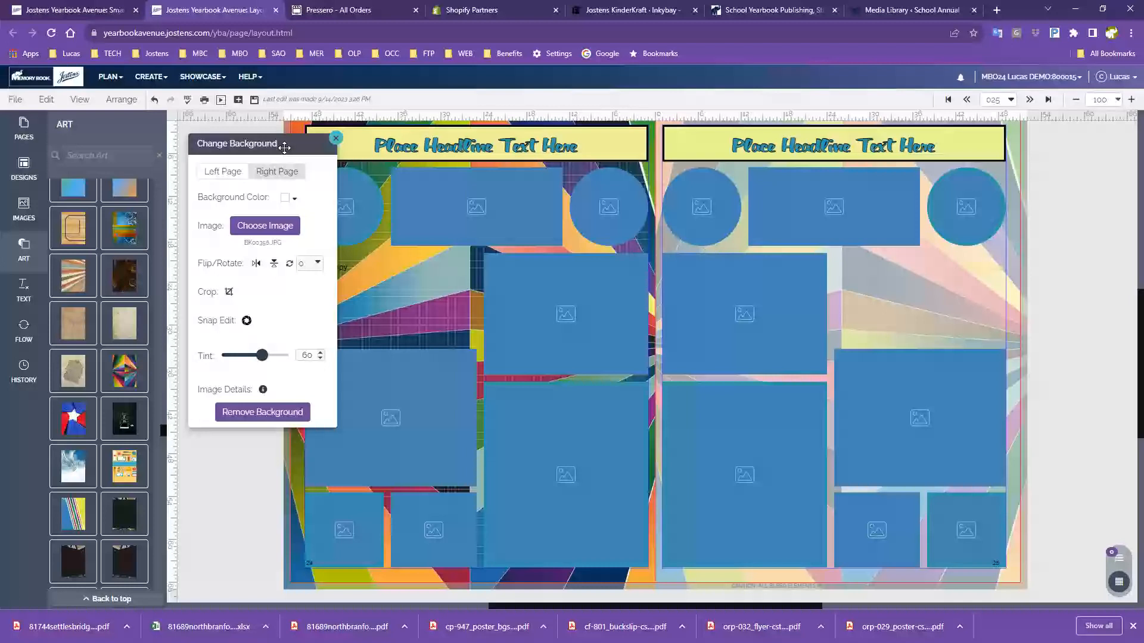
{"action": "left_click", "coordinate": [336, 139]}
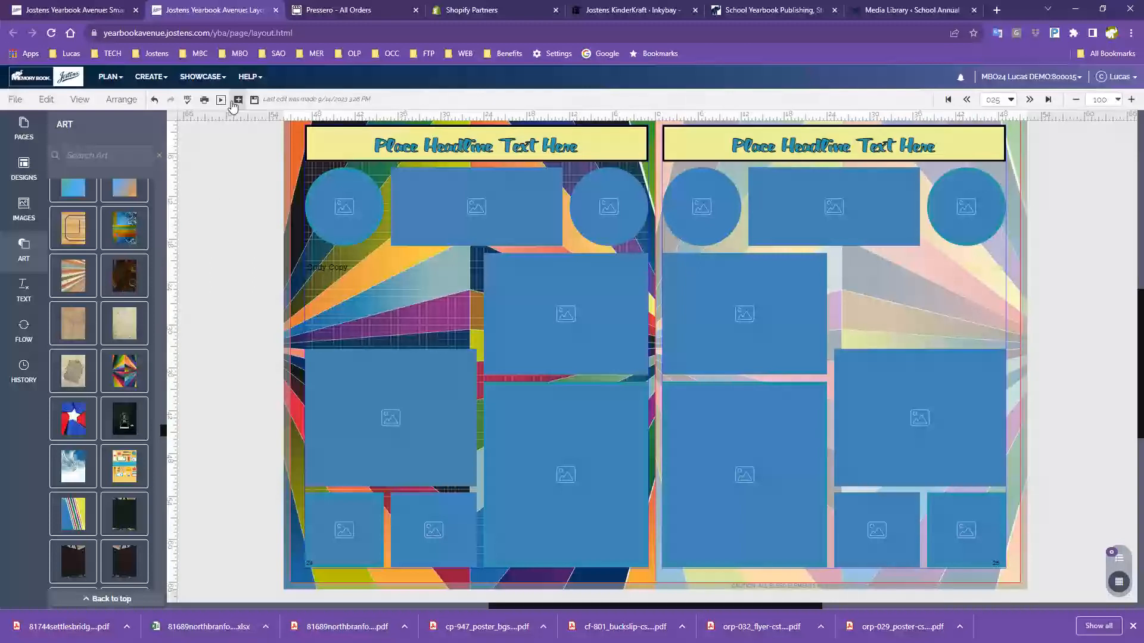
Save the spread and expand Page 025's History to This Week's five Older Versions
{"action": "left_click", "coordinate": [255, 100]}
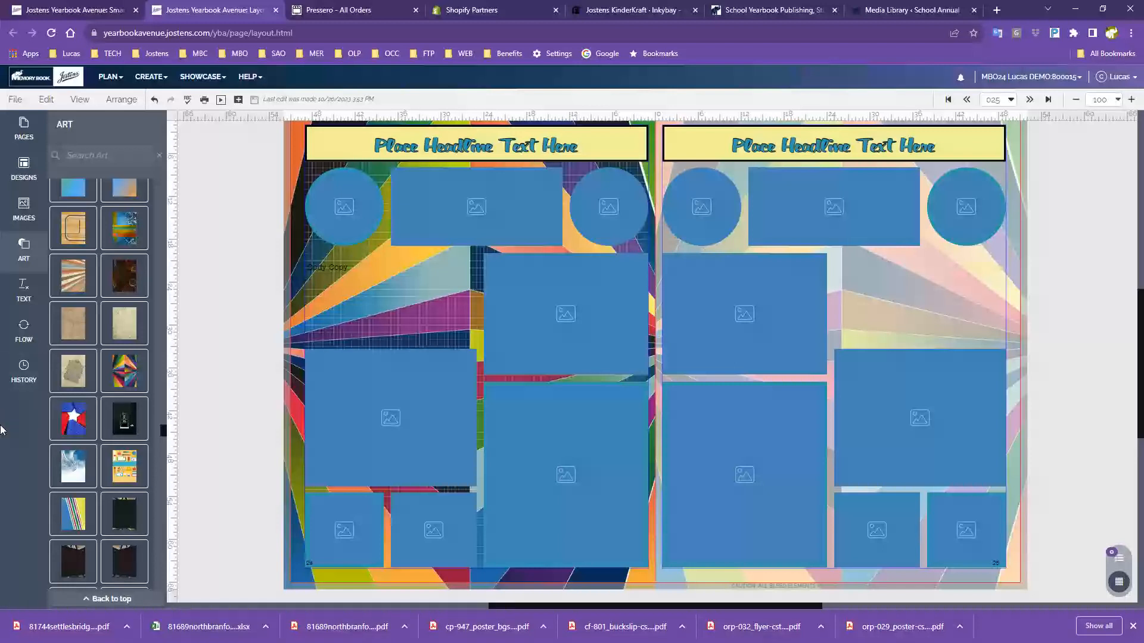
{"action": "left_click", "coordinate": [23, 373]}
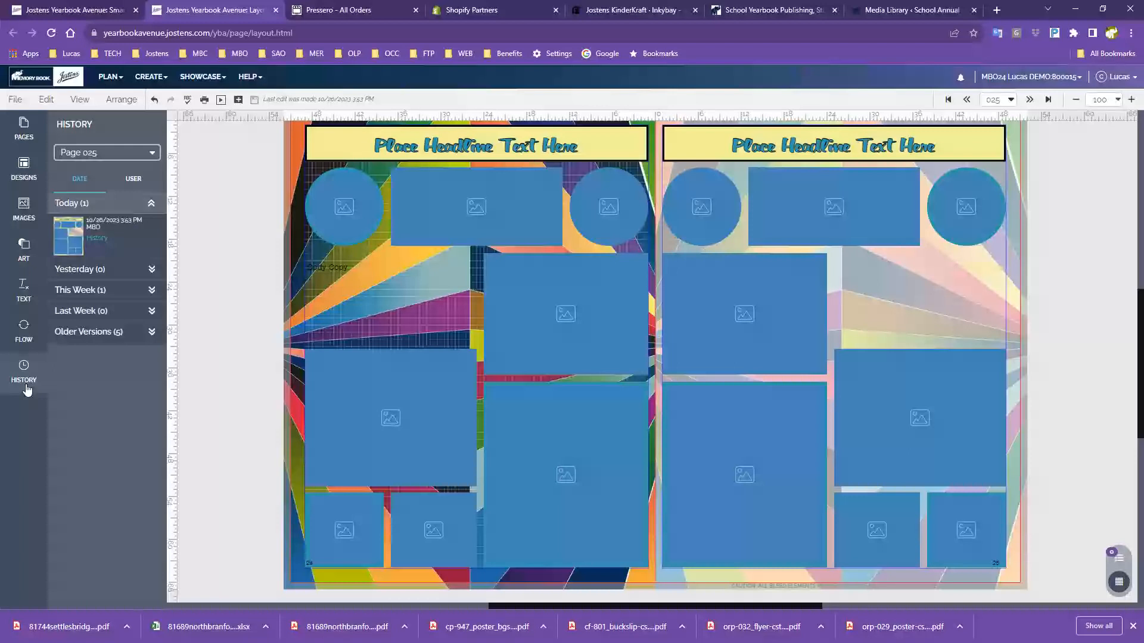
{"action": "left_click", "coordinate": [152, 290]}
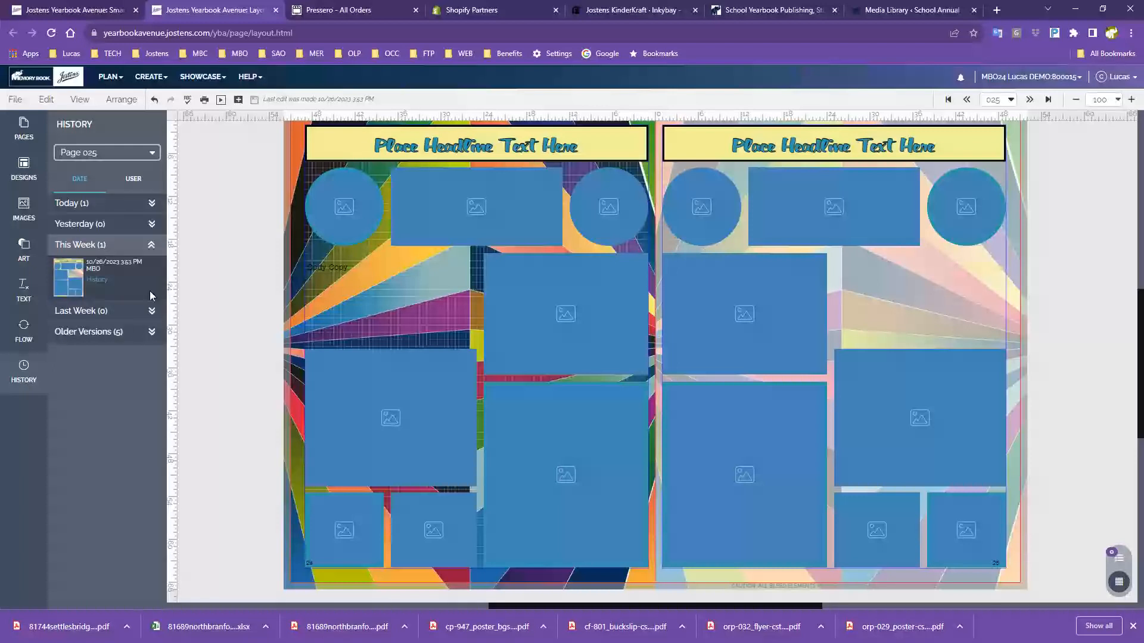
{"action": "left_click", "coordinate": [152, 334]}
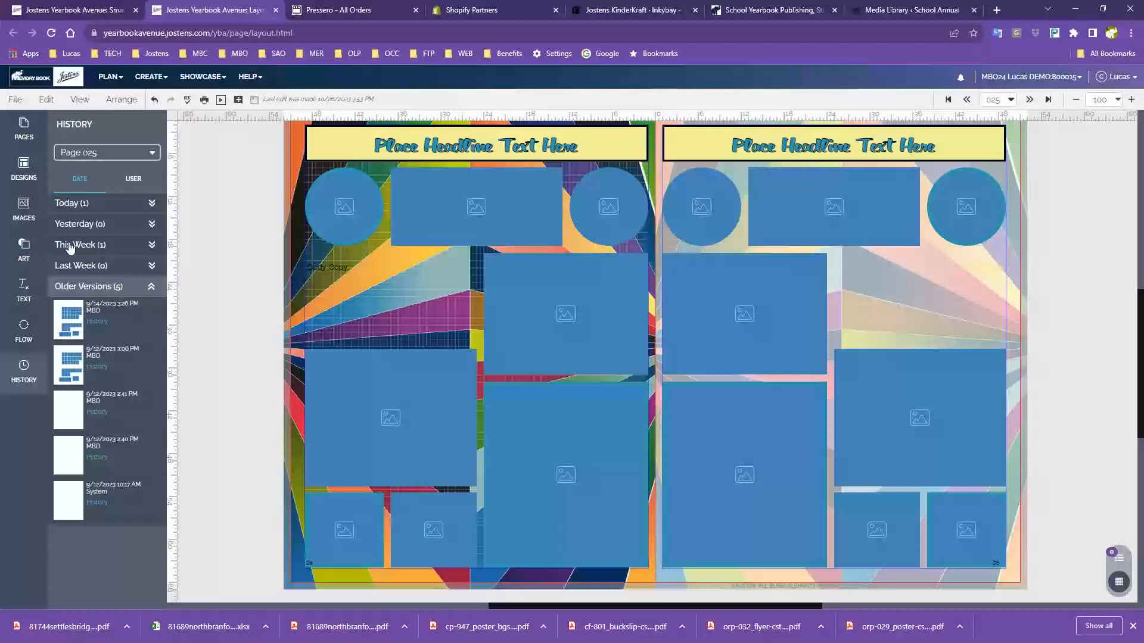
Open the page 010–011 spread from the Pages thumbnails
{"action": "left_click", "coordinate": [35, 129]}
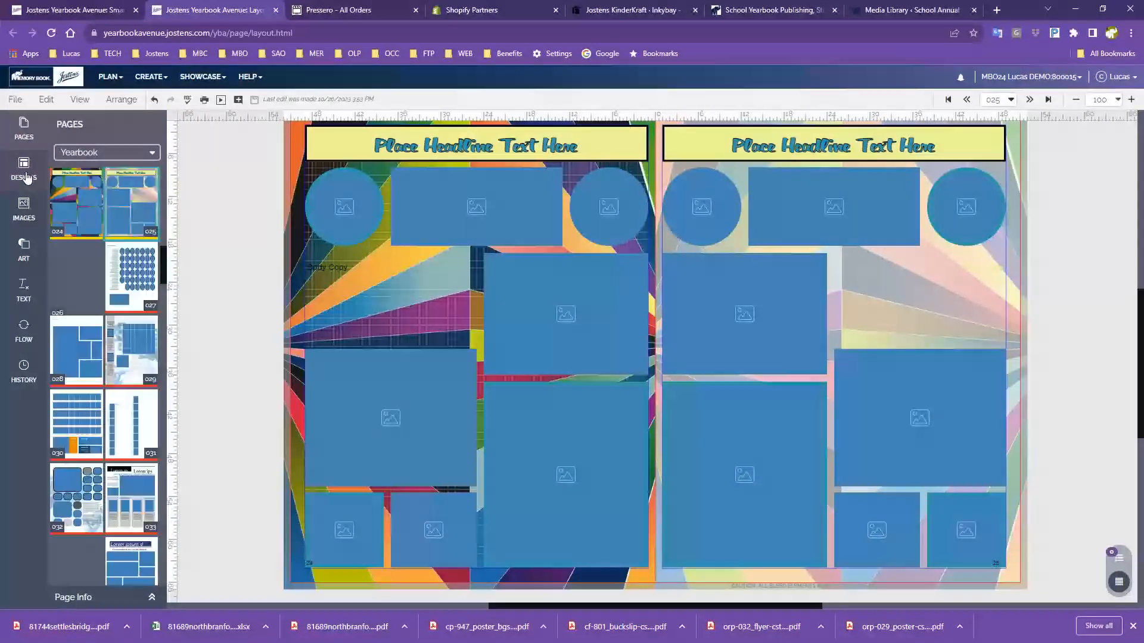
{"action": "scroll", "coordinate": [116, 340], "scroll_direction": "down", "scroll_amount": 6}
{"action": "scroll", "coordinate": [116, 341], "scroll_direction": "up", "scroll_amount": 5}
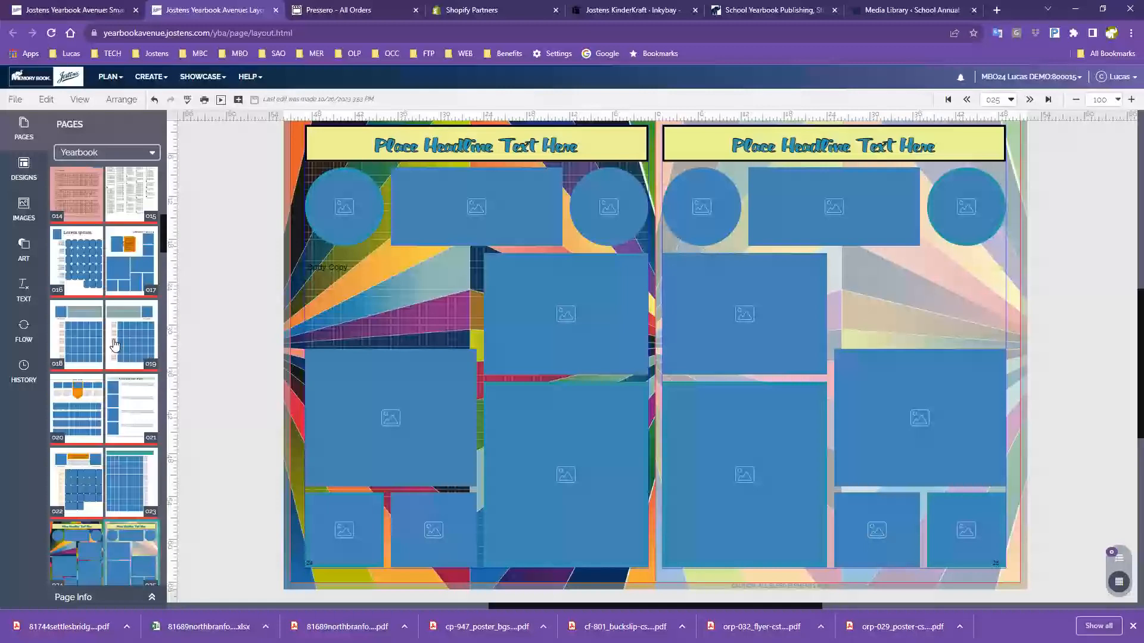
{"action": "mouse_move", "coordinate": [115, 348]}
{"action": "double_click", "coordinate": [76, 227]}
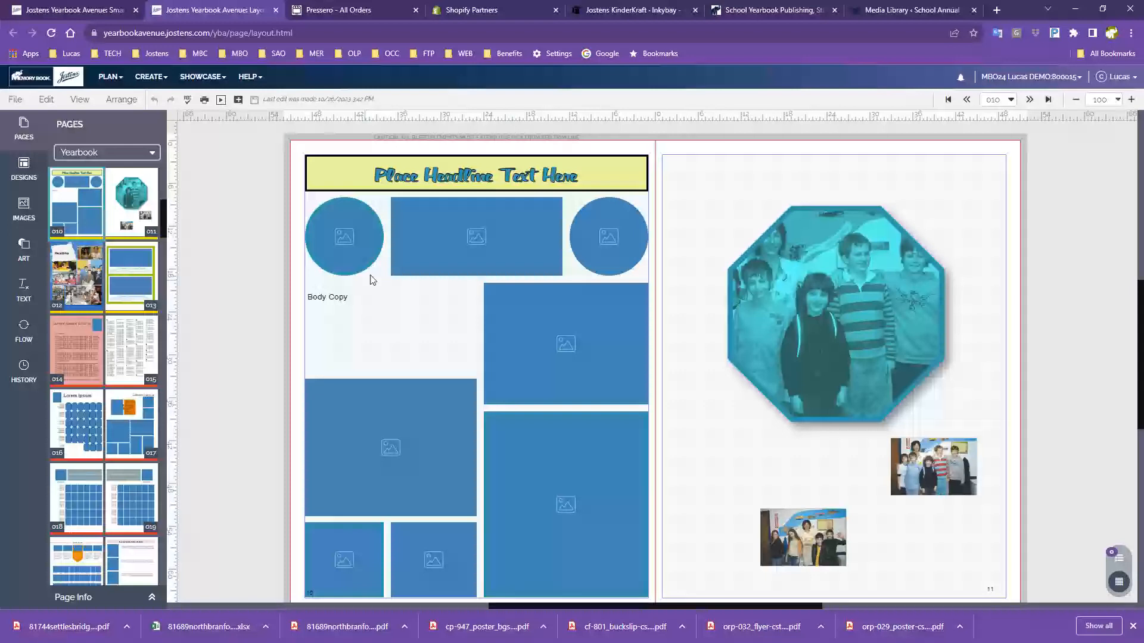
Apply page 010's 1:18 PM version (purple block, two kids photos) from History to the left page
{"action": "left_click", "coordinate": [23, 369]}
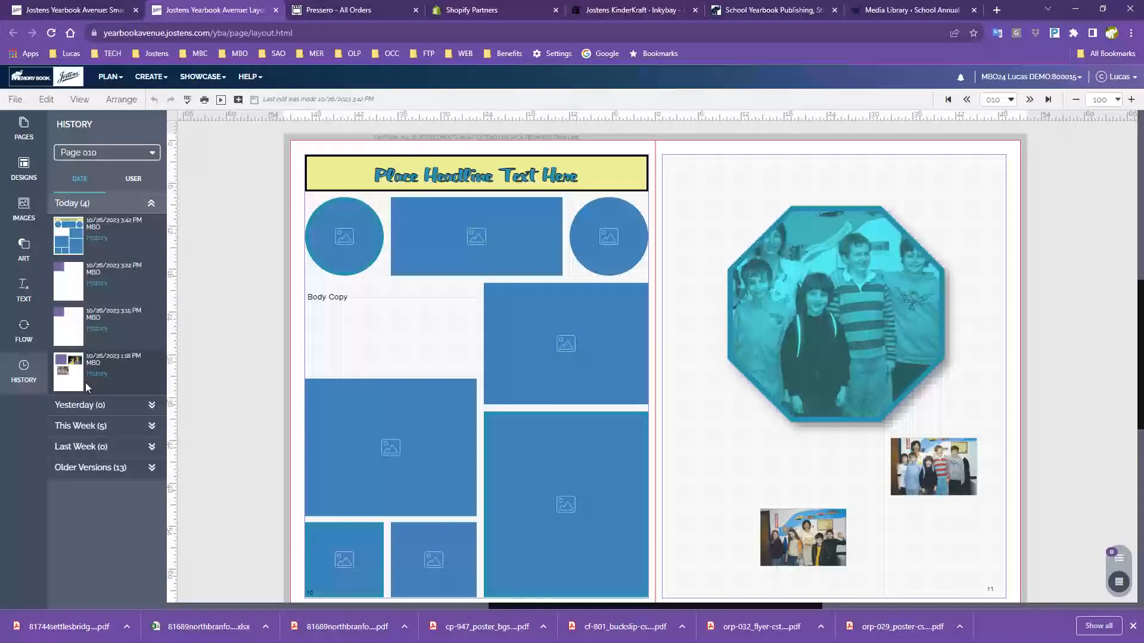
{"action": "mouse_move", "coordinate": [75, 234]}
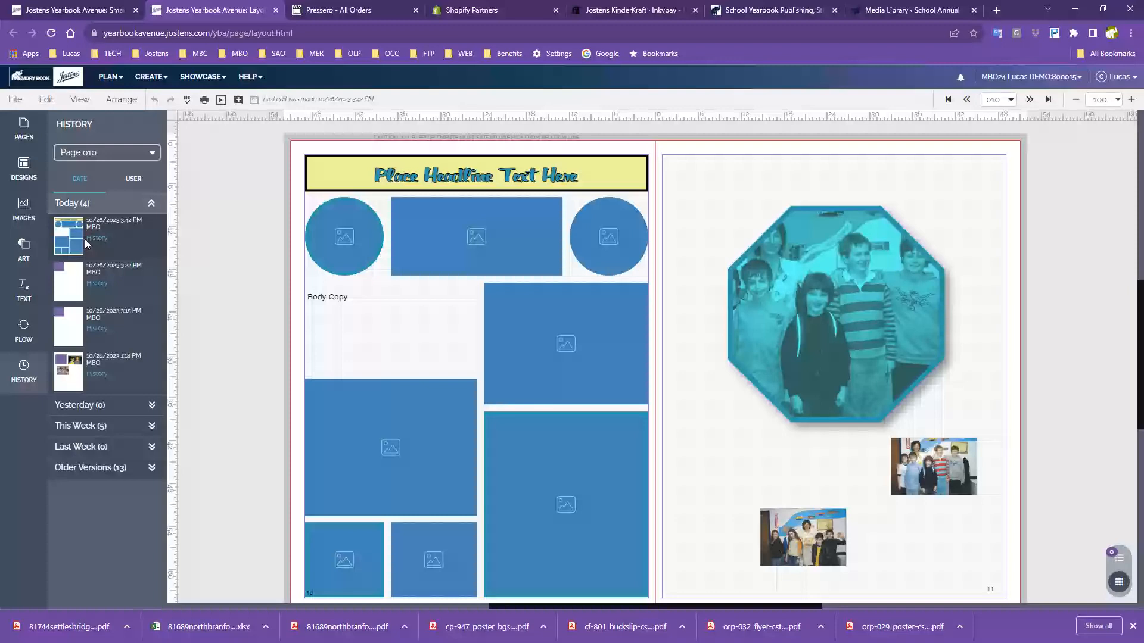
{"action": "mouse_move", "coordinate": [73, 286]}
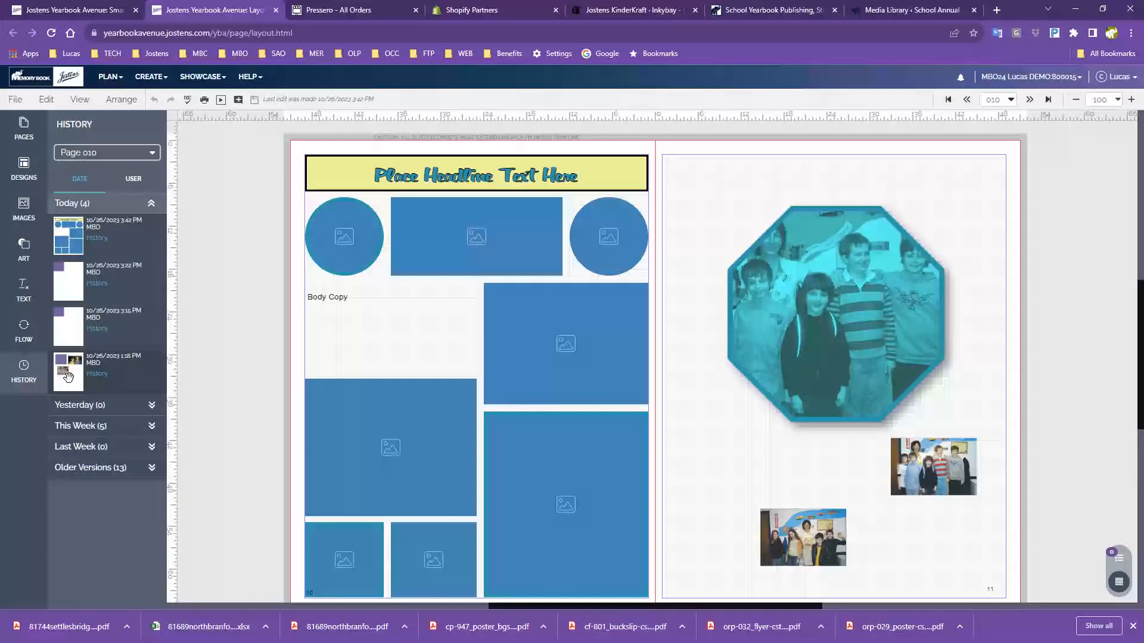
{"action": "left_click_drag", "start_coordinate": [68, 374], "coordinate": [483, 341]}
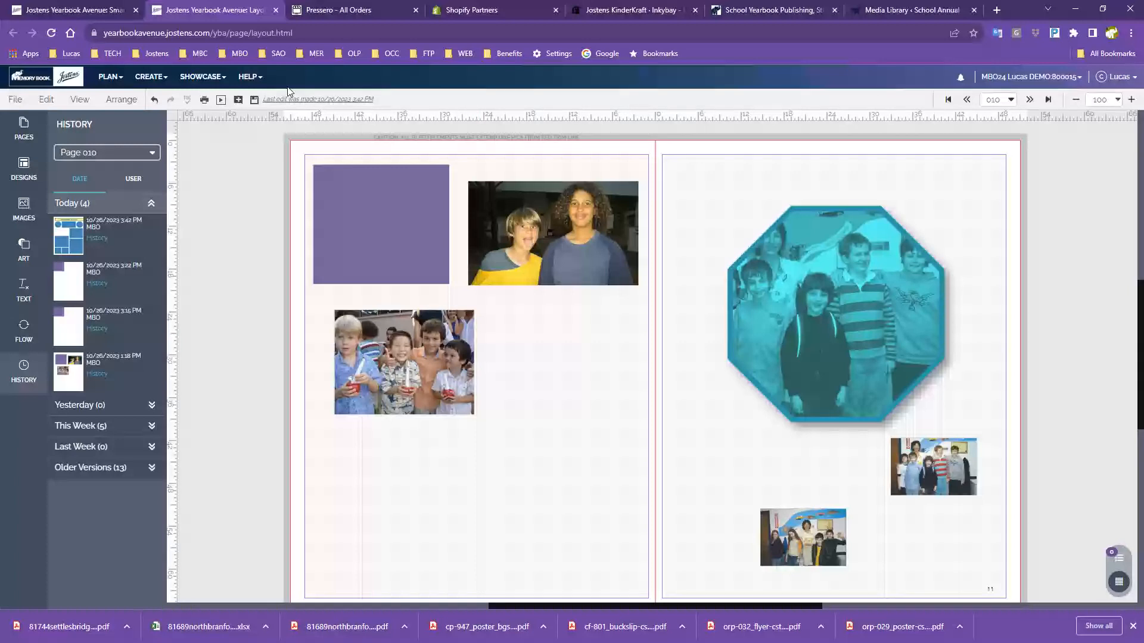
Save the spread with the restored page 010 layout
{"action": "left_click", "coordinate": [254, 99]}
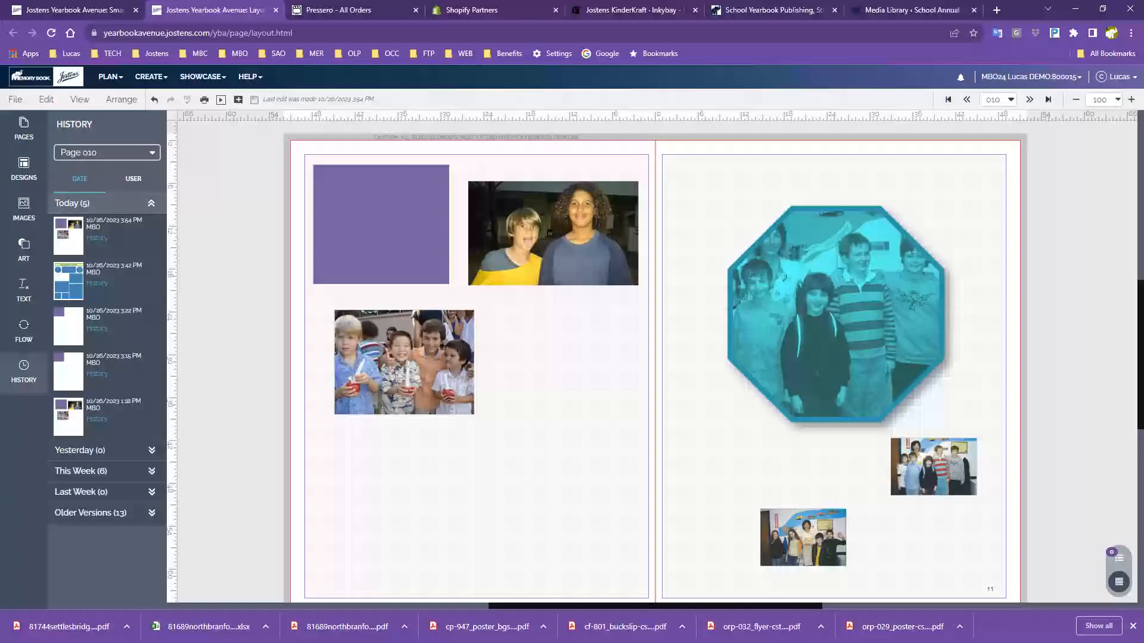
Zoom the spread to 200% and move the two-boy photo up so its top meets the trim line
{"action": "left_click", "coordinate": [1132, 100]}
{"action": "scroll", "coordinate": [598, 555], "scroll_direction": "up", "scroll_amount": 3}
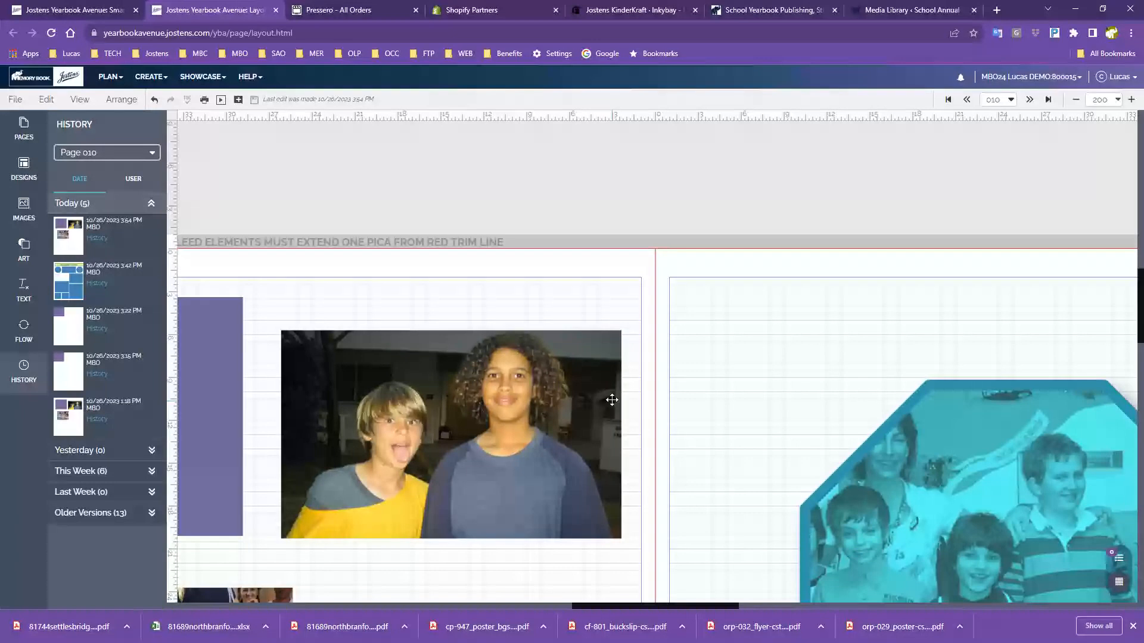
{"action": "left_click", "coordinate": [521, 437]}
{"action": "left_click_drag", "start_coordinate": [522, 437], "coordinate": [519, 369]}
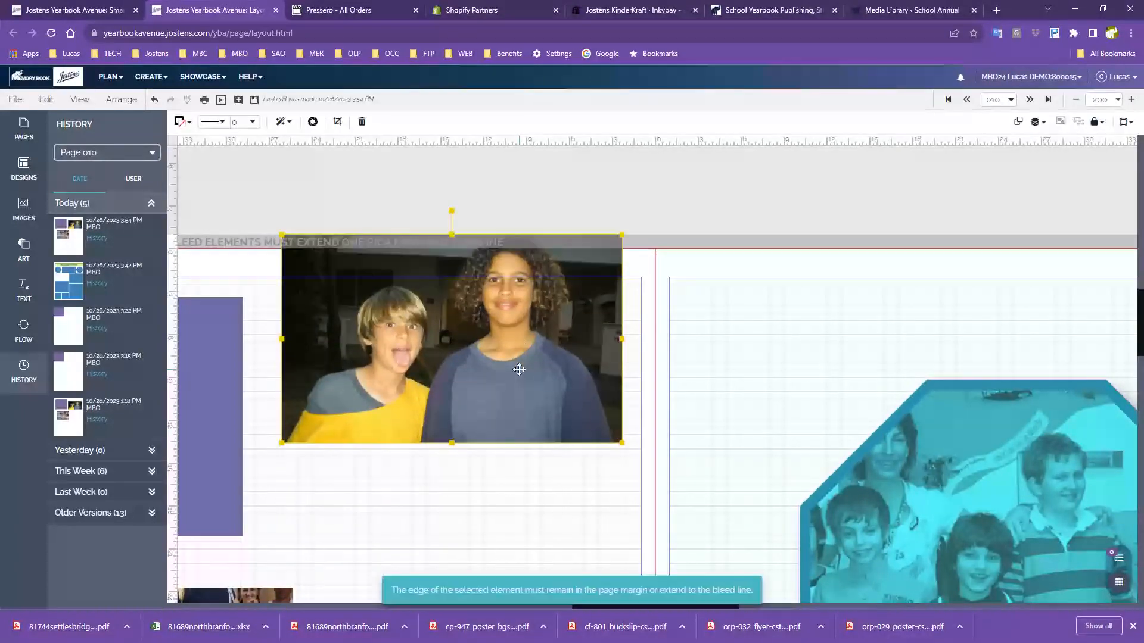
{"action": "left_click_drag", "start_coordinate": [512, 331], "coordinate": [471, 428]}
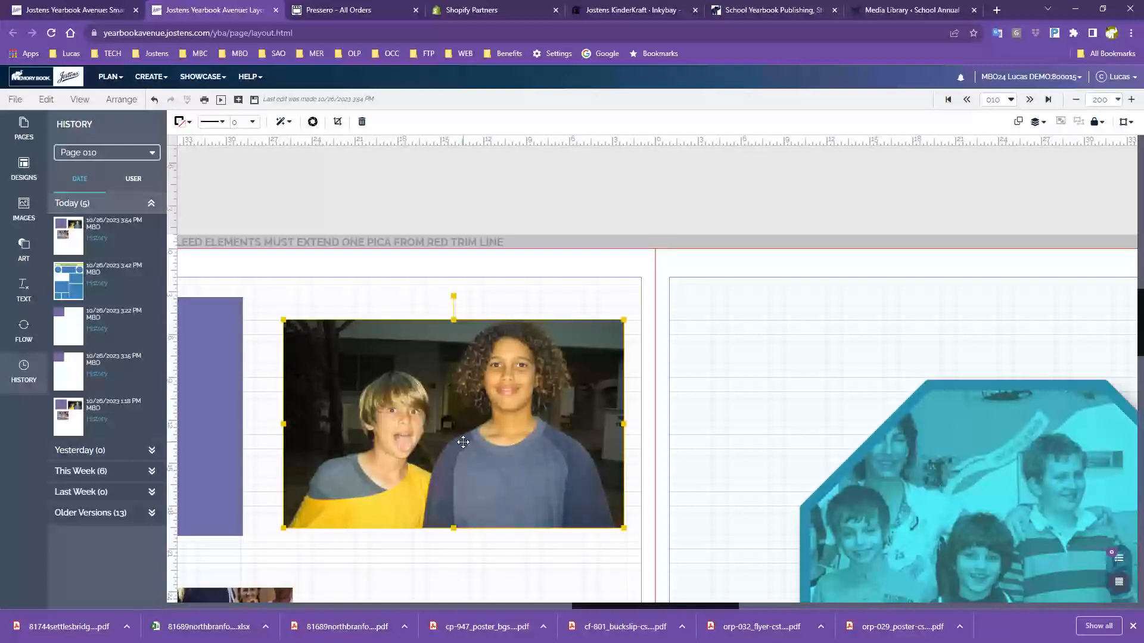
{"action": "scroll", "coordinate": [463, 442], "scroll_direction": "down", "scroll_amount": 1}
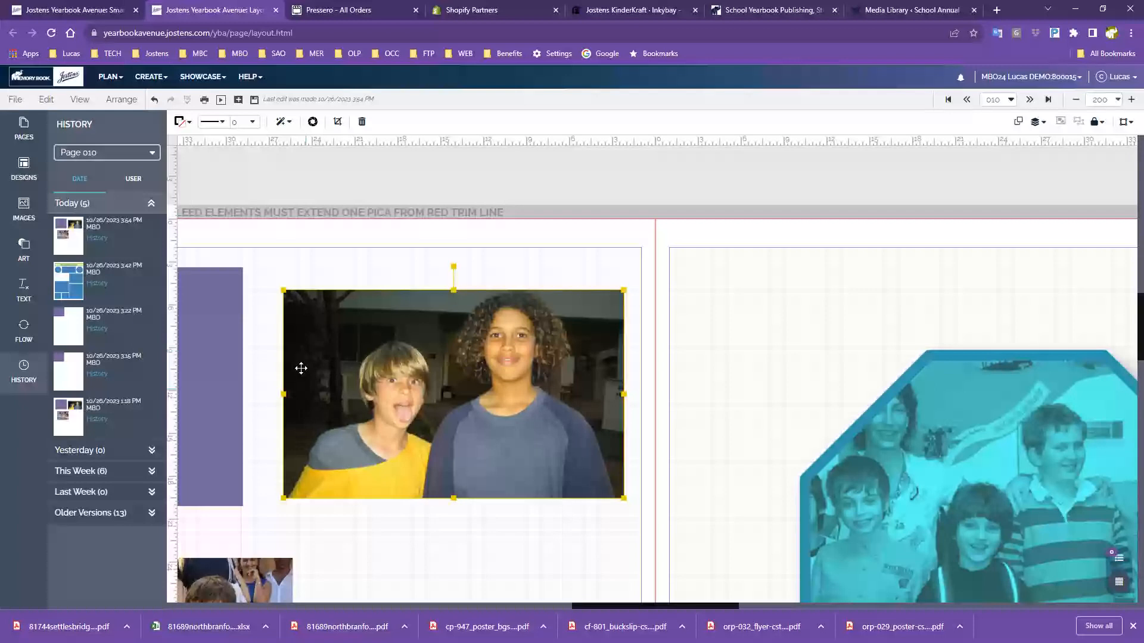
{"action": "left_click_drag", "start_coordinate": [430, 407], "coordinate": [461, 321]}
Undo the misplaced kids group photo move, then deselect the photos
{"action": "left_click_drag", "start_coordinate": [208, 590], "coordinate": [281, 233]}
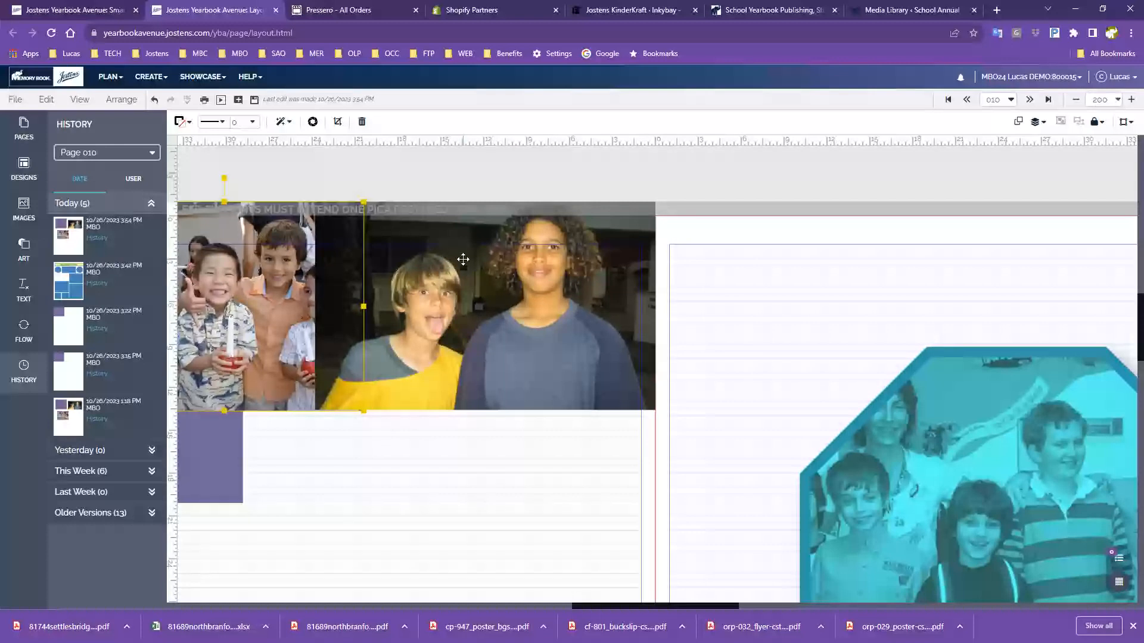
{"action": "key", "text": "ctrl+z"}
{"action": "key", "text": "ctrl+z"}
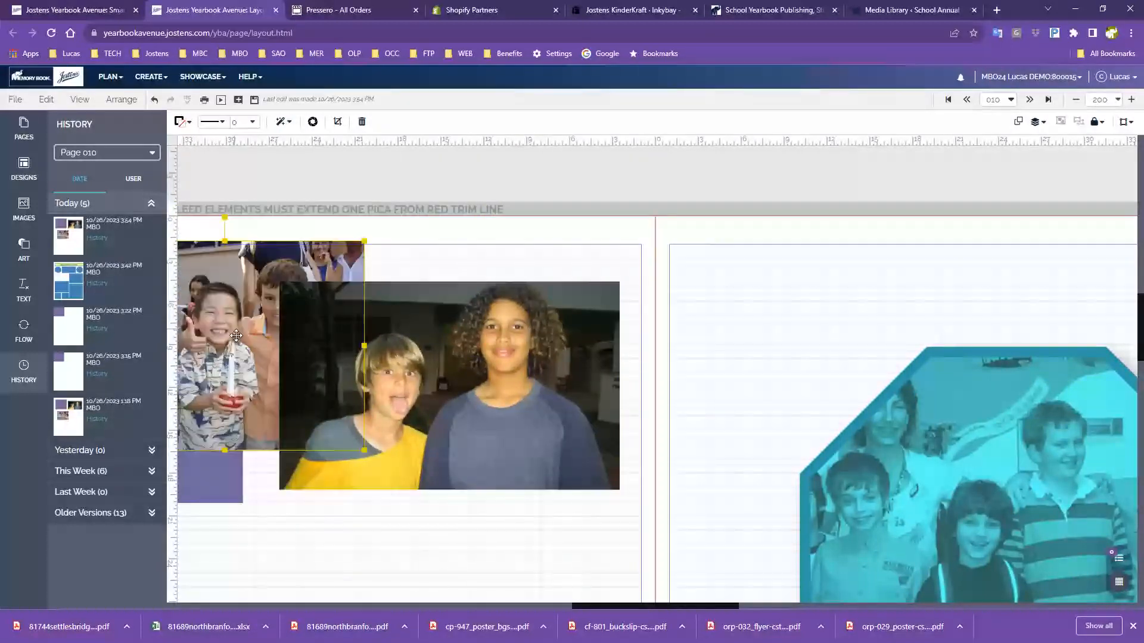
{"action": "key", "text": "ctrl+z"}
{"action": "left_click", "coordinate": [485, 540]}
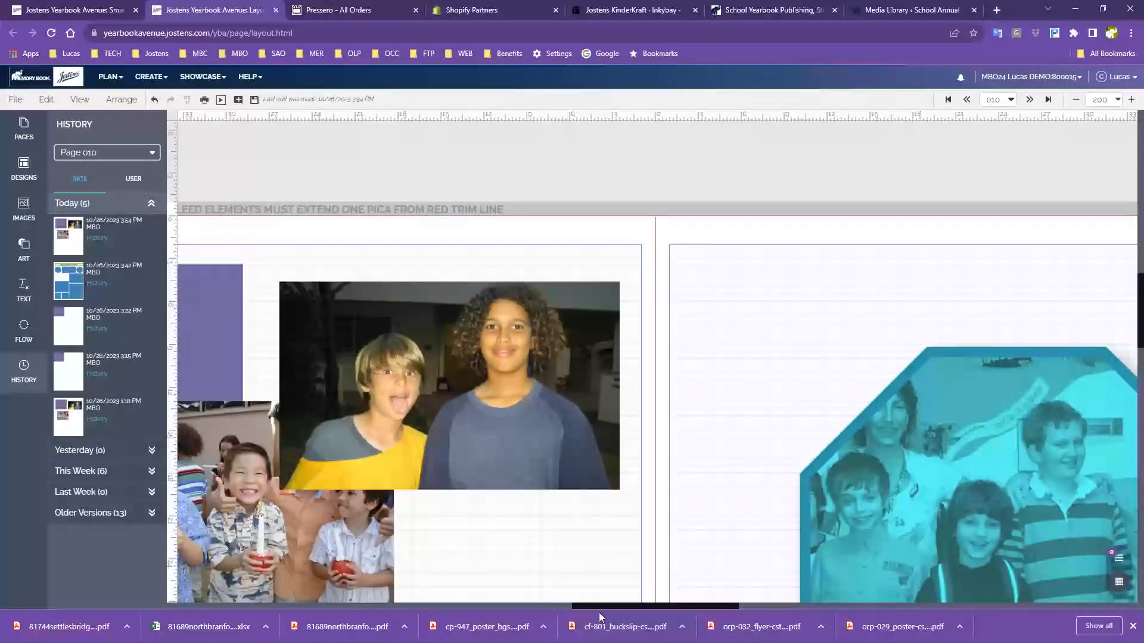
{"action": "left_click_drag", "start_coordinate": [600, 605], "coordinate": [554, 603]}
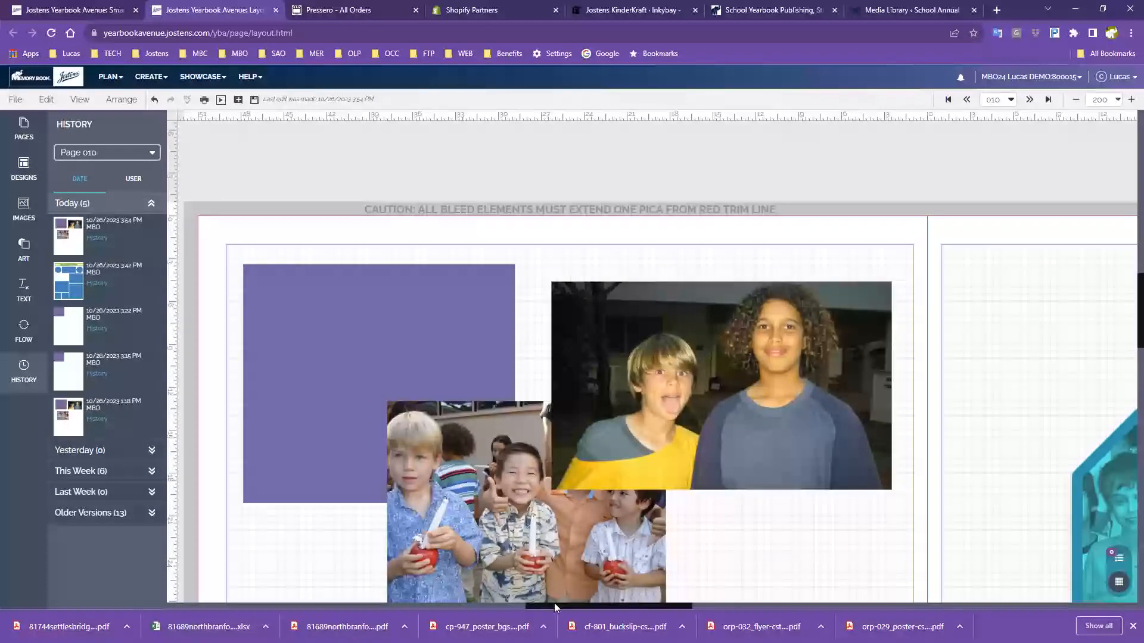
{"action": "scroll", "coordinate": [509, 459], "scroll_direction": "down", "scroll_amount": 1}
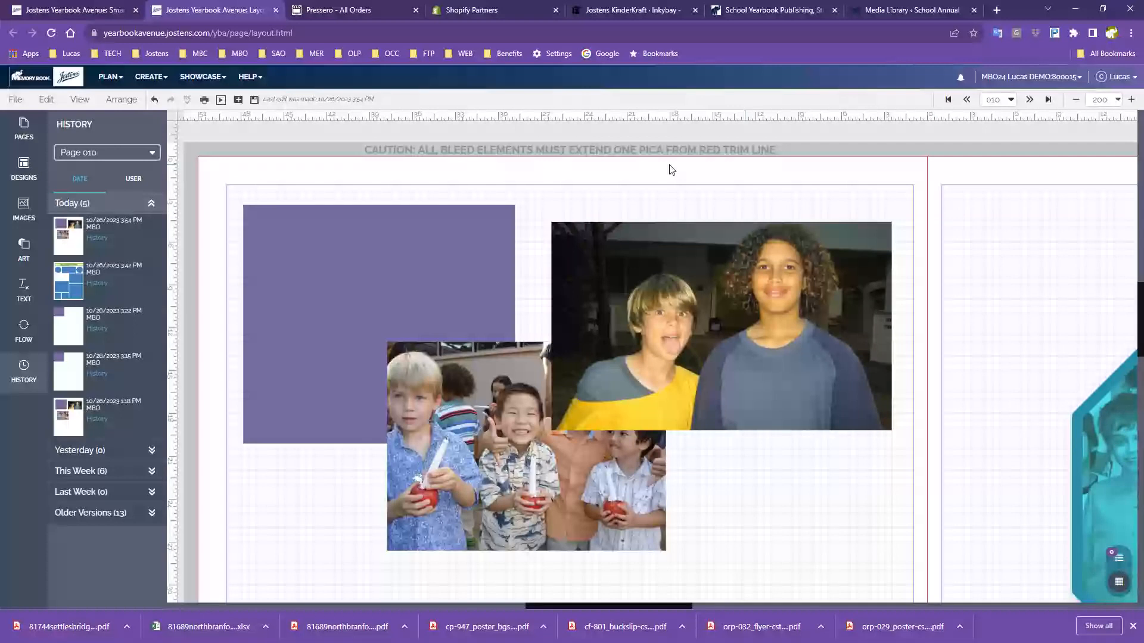
Browse the History page list and the USER grouping, leaving page 010 selected
{"action": "left_click", "coordinate": [111, 156]}
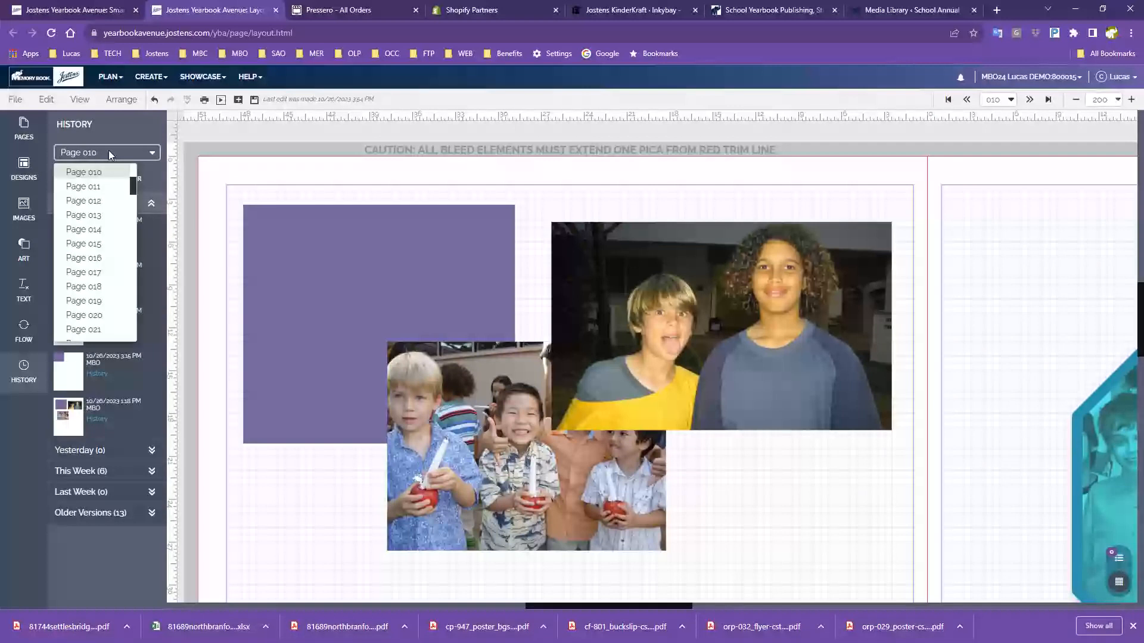
{"action": "left_click", "coordinate": [69, 164]}
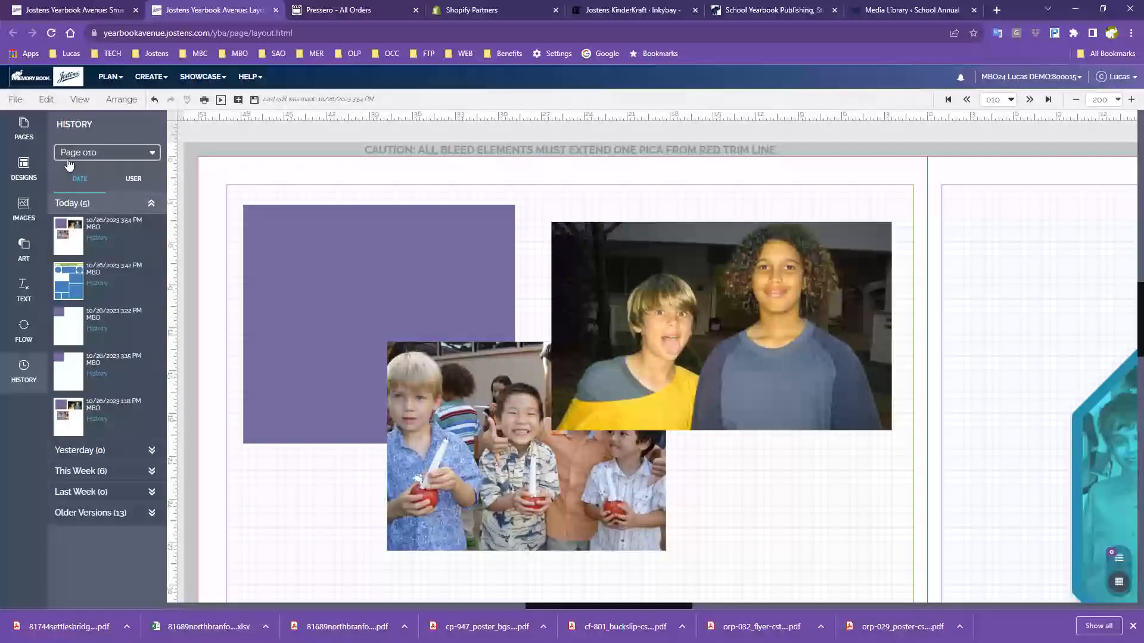
{"action": "left_click", "coordinate": [114, 178]}
{"action": "left_click", "coordinate": [112, 154]}
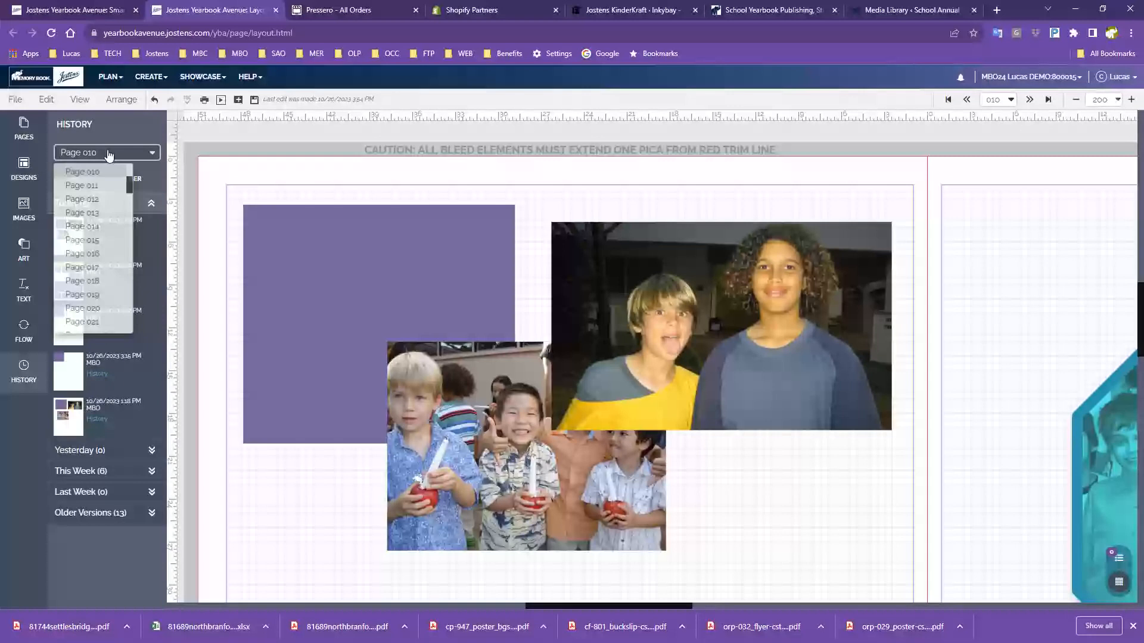
{"action": "left_click", "coordinate": [410, 195]}
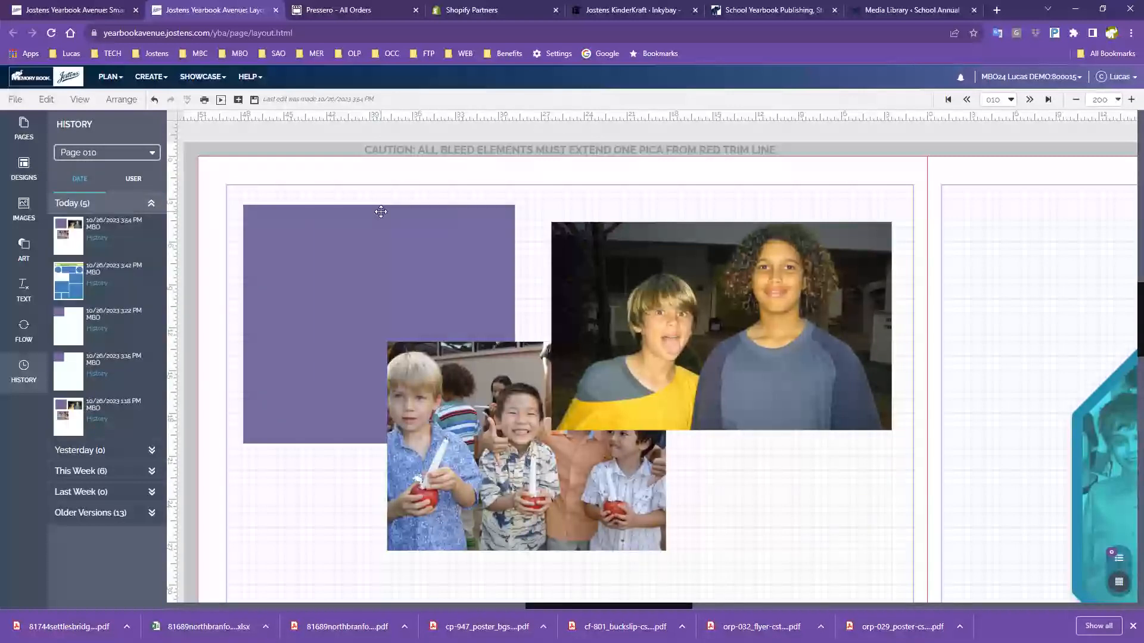
Switch History to Page 011 and scroll through its five saved versions, latest 3:54 PM
{"action": "left_click", "coordinate": [101, 156]}
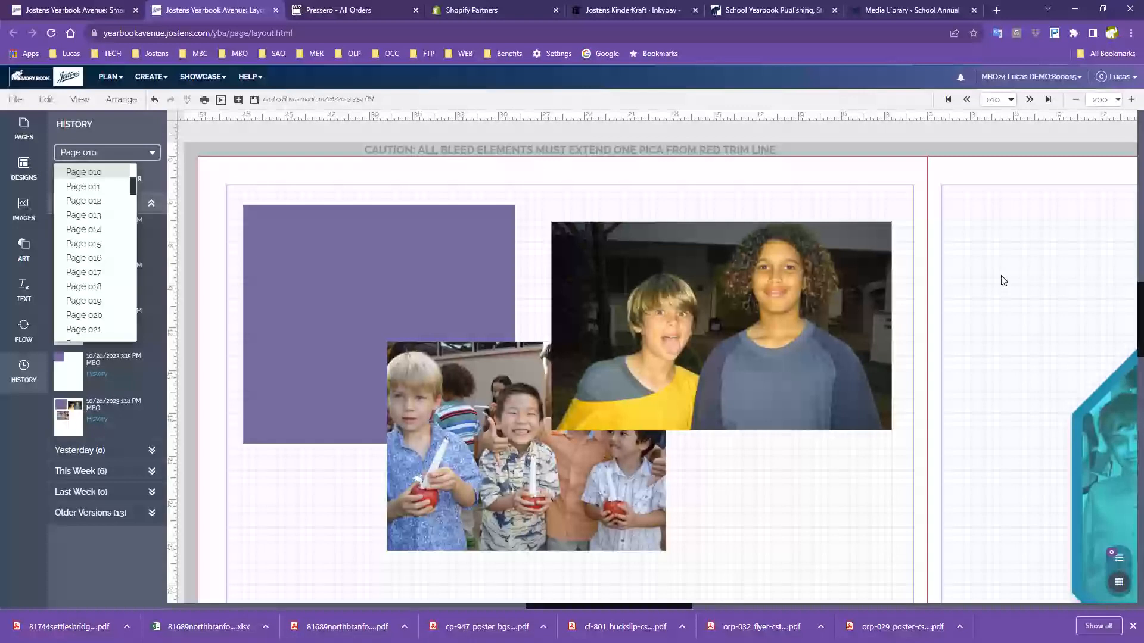
{"action": "left_click", "coordinate": [78, 188]}
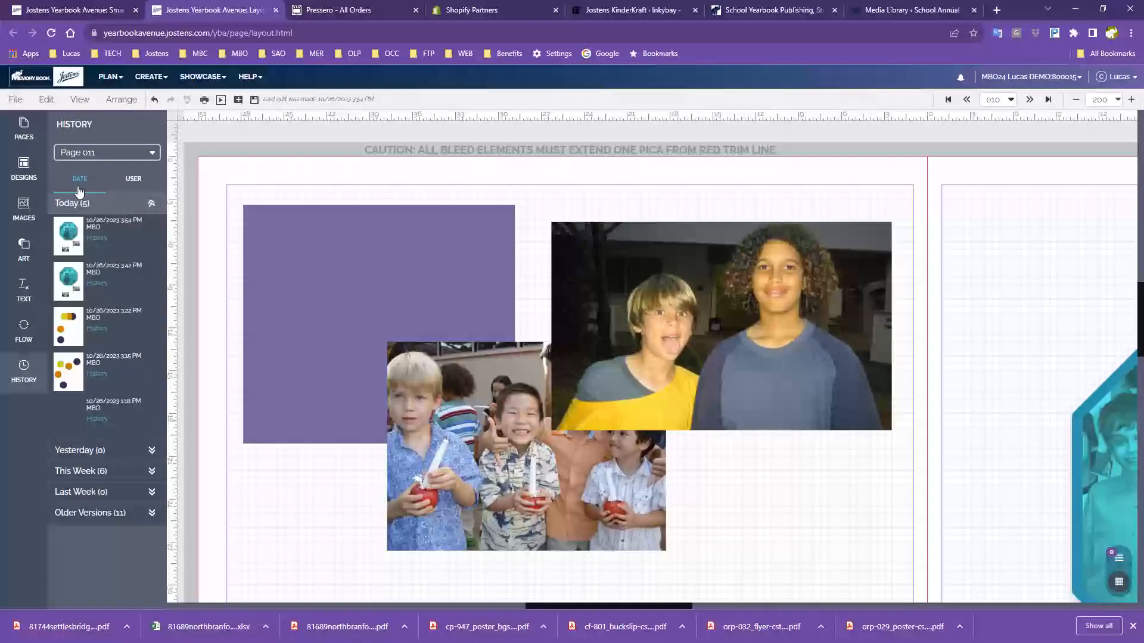
{"action": "mouse_move", "coordinate": [67, 333]}
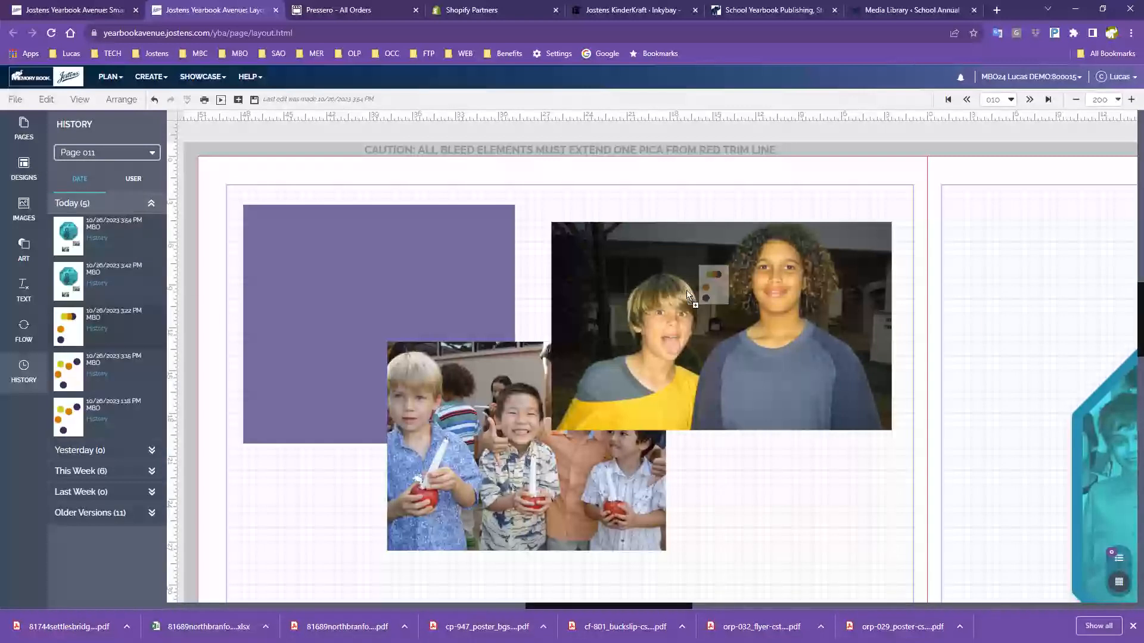
{"action": "scroll", "coordinate": [1001, 316], "scroll_direction": "down", "scroll_amount": 5}
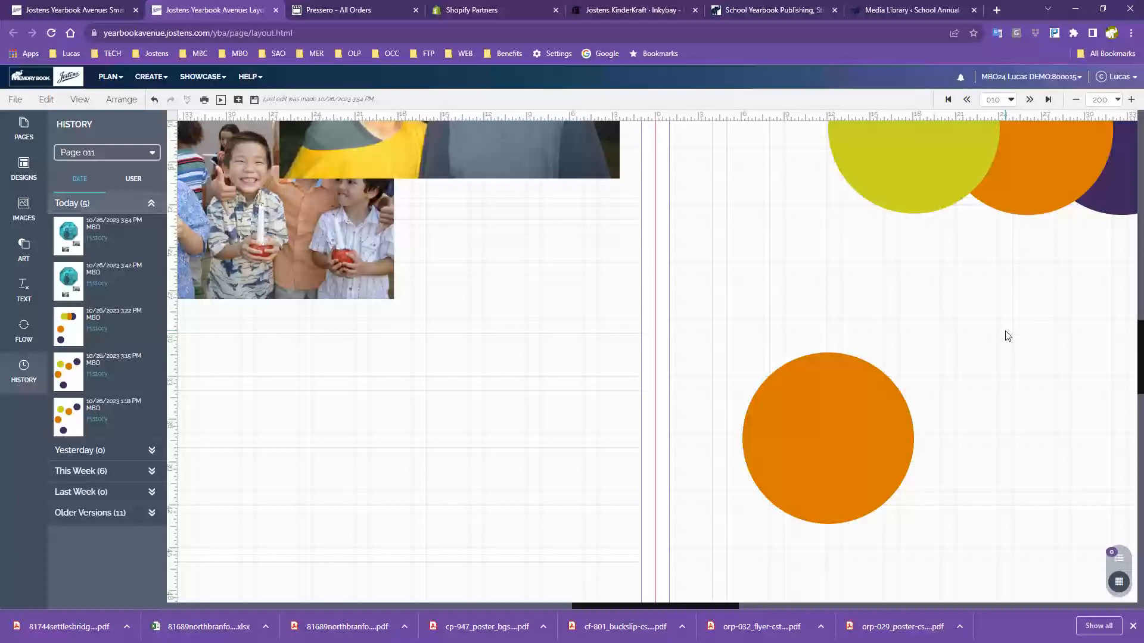
{"action": "scroll", "coordinate": [1052, 488], "scroll_direction": "up", "scroll_amount": 1}
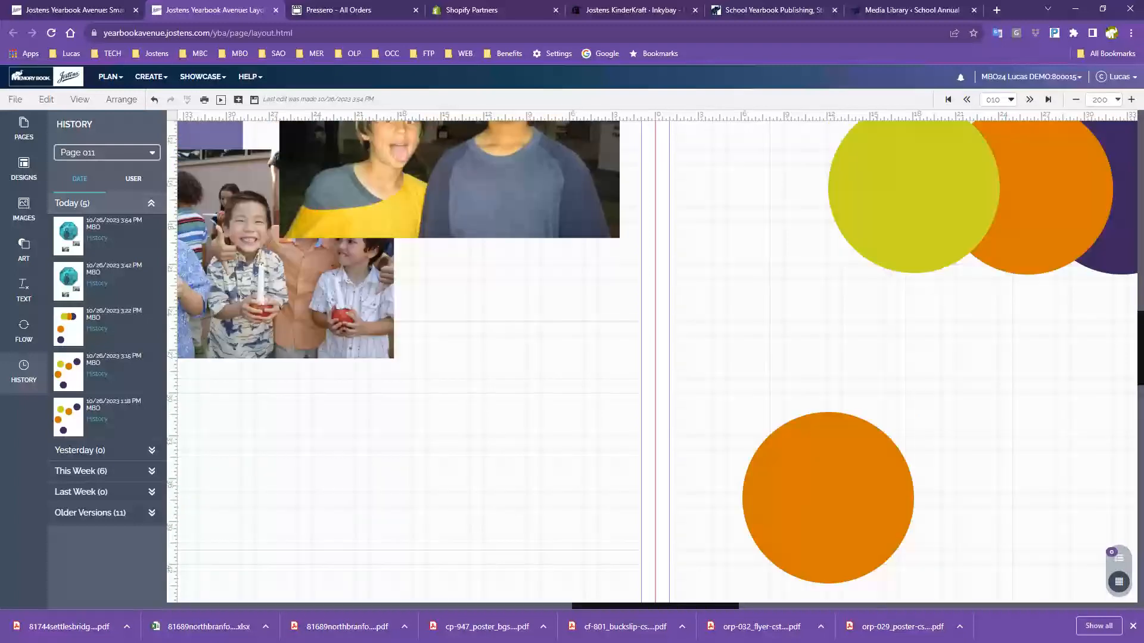